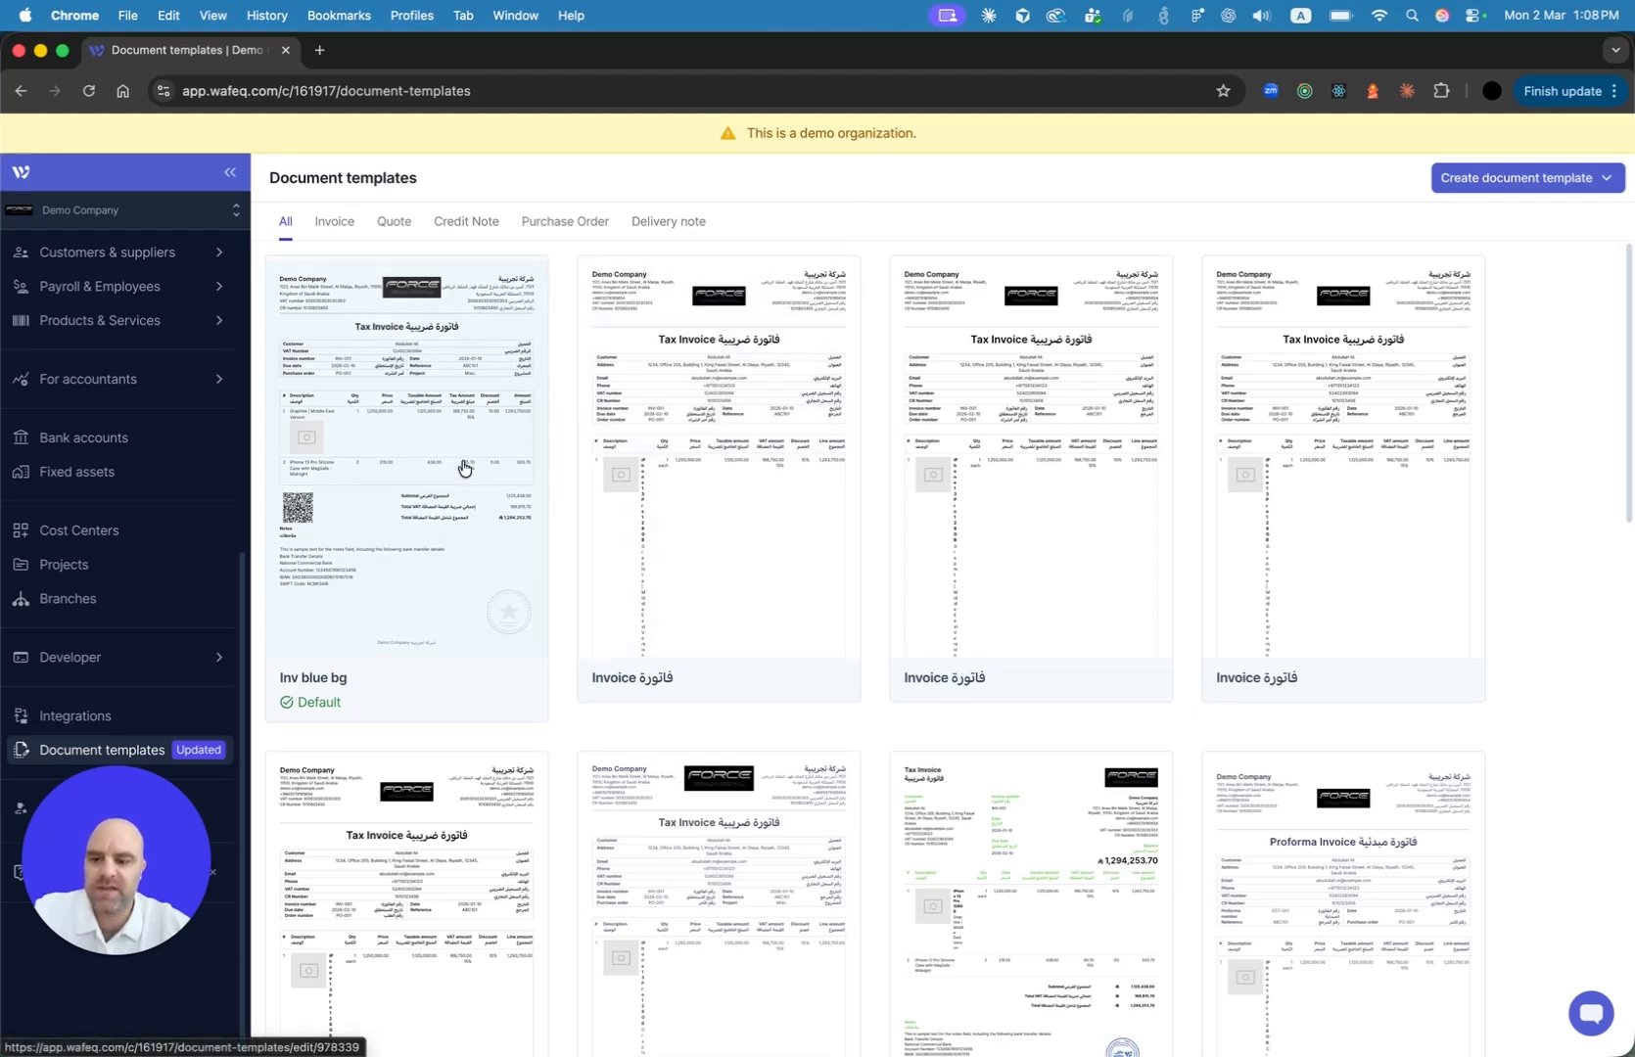
Open several existing document templates, including Bordered All Fields, to examine their layouts, closing each one again
left_click(709, 351)
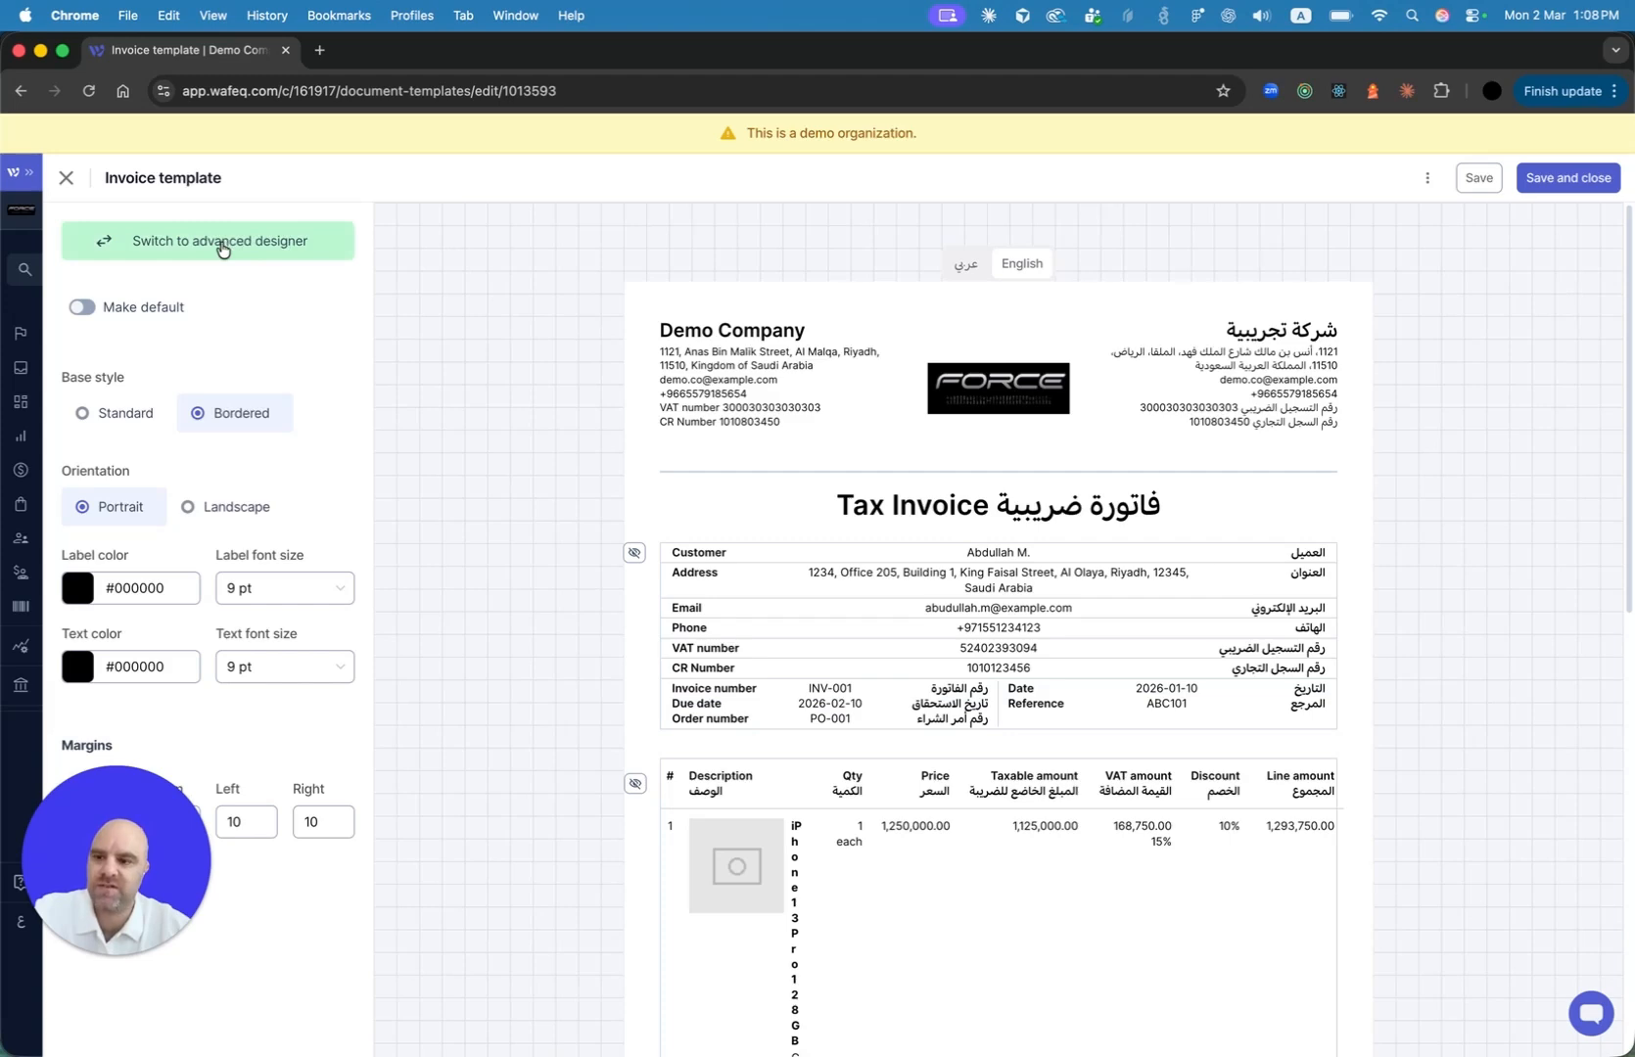
left_click(65, 177)
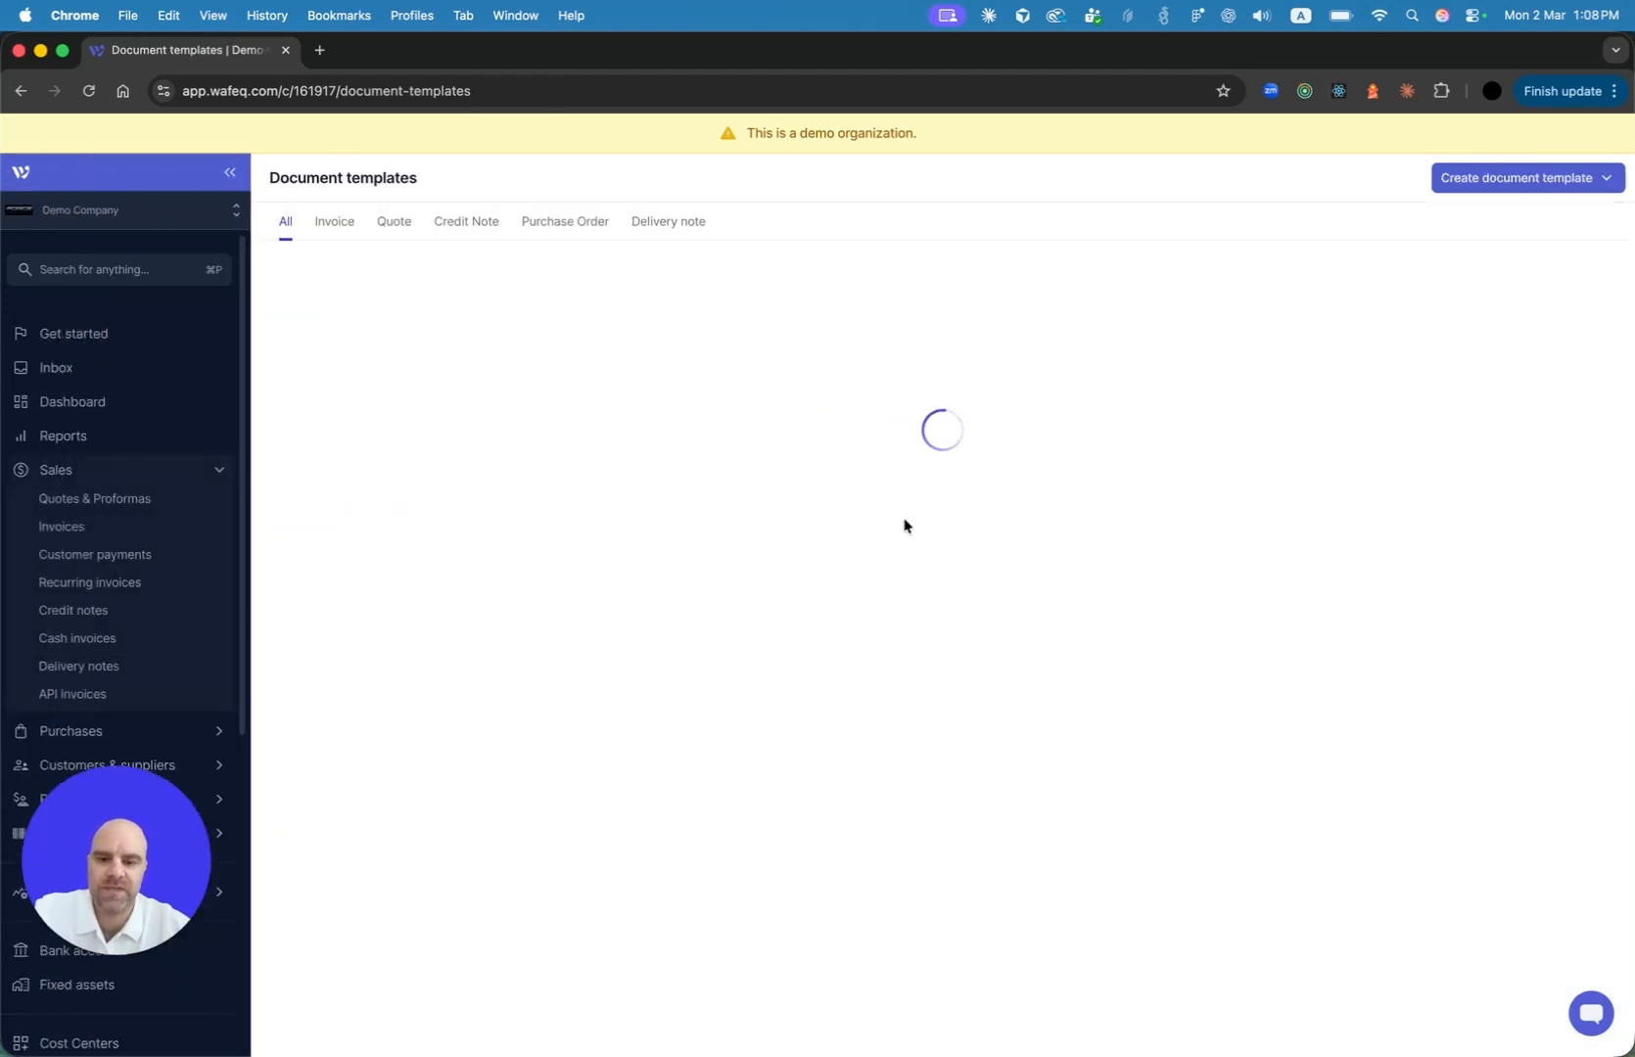
scroll(910, 587, "down", 3)
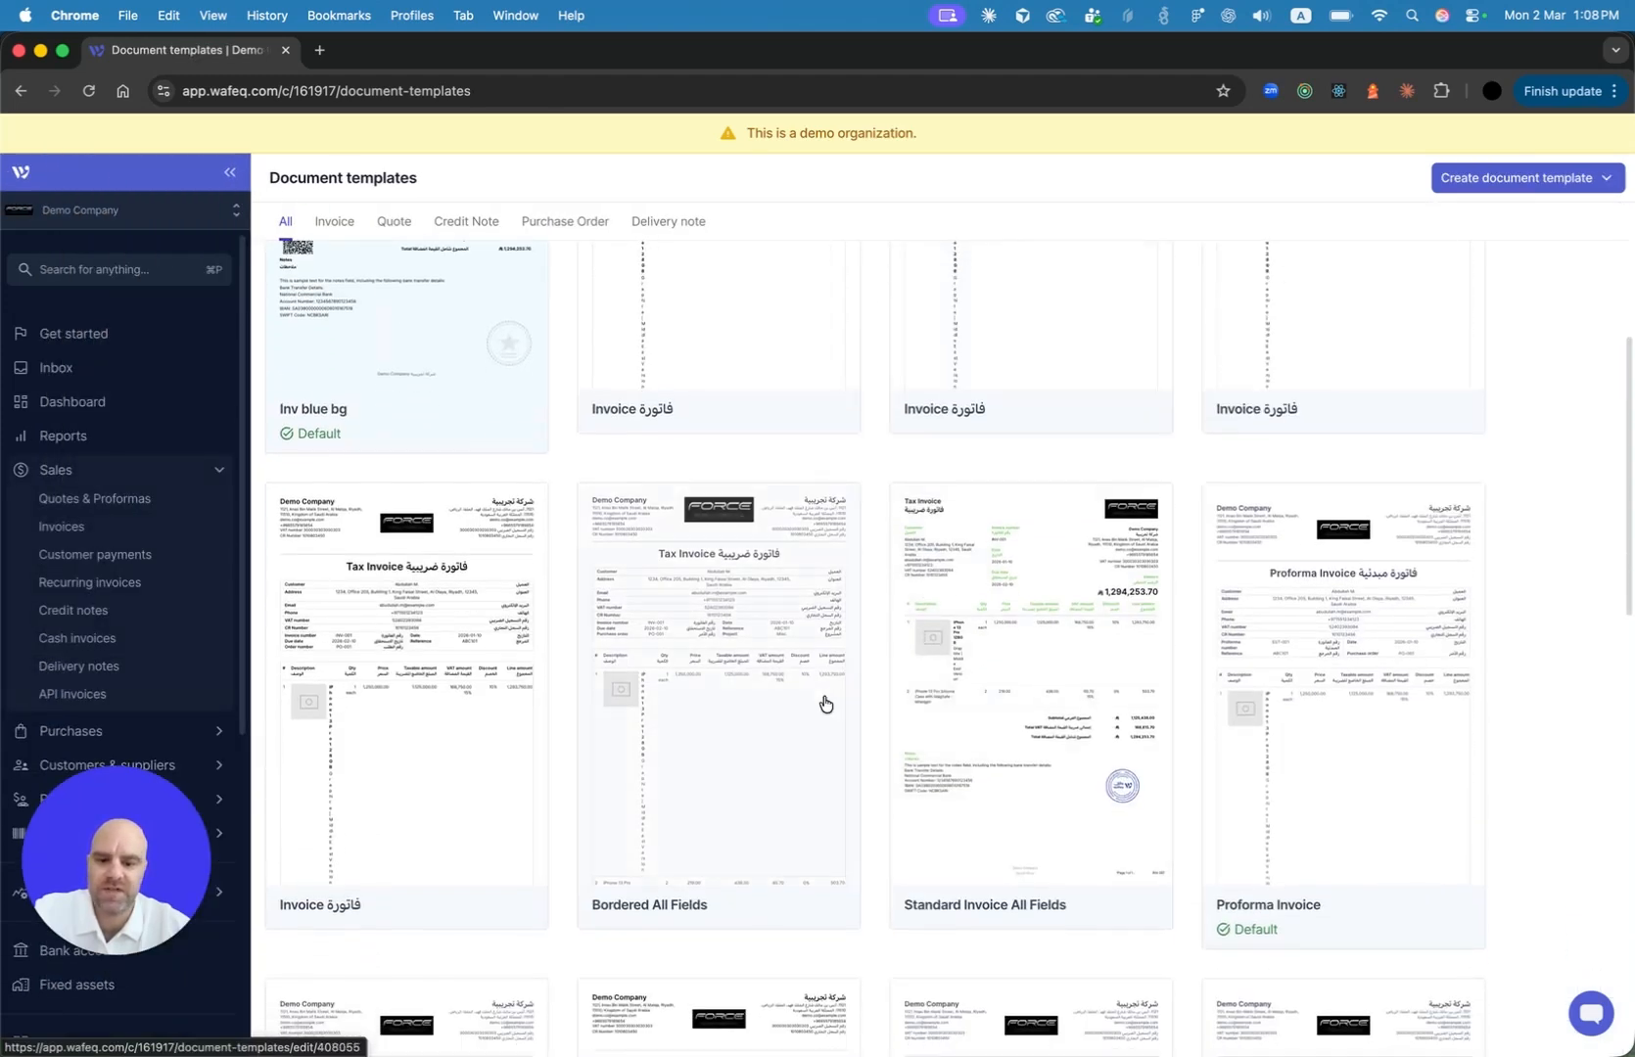
left_click(810, 675)
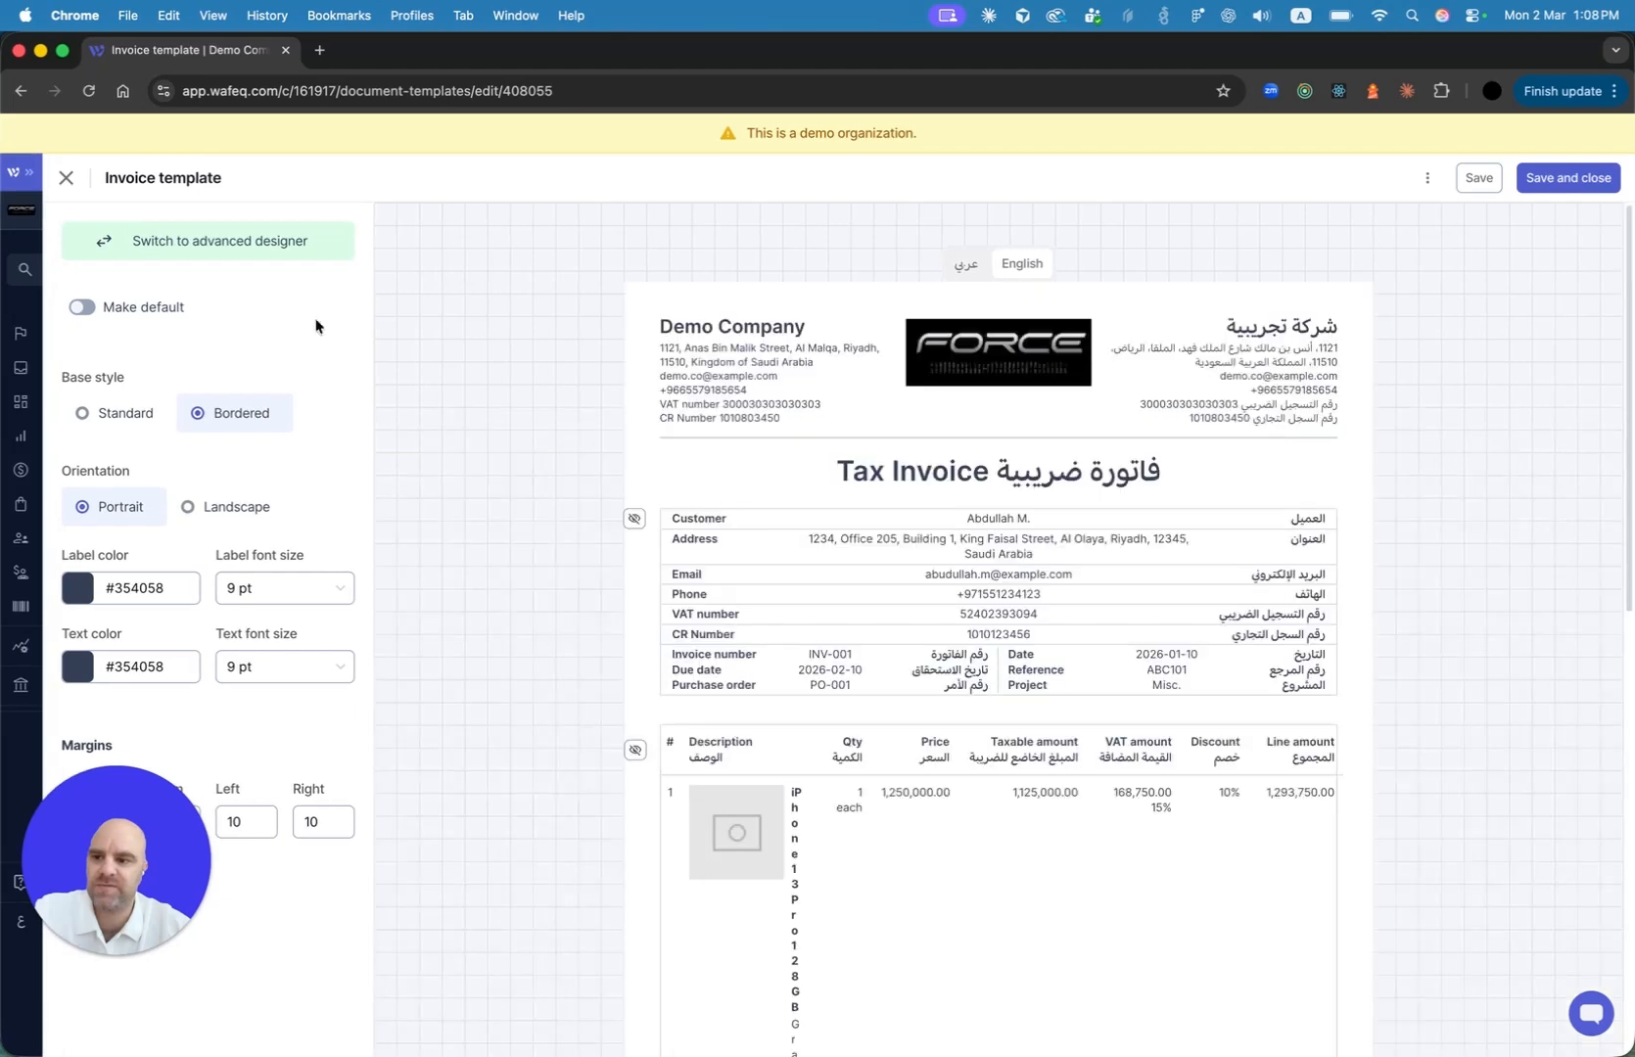
left_click(65, 177)
scroll(577, 693, "down", 5)
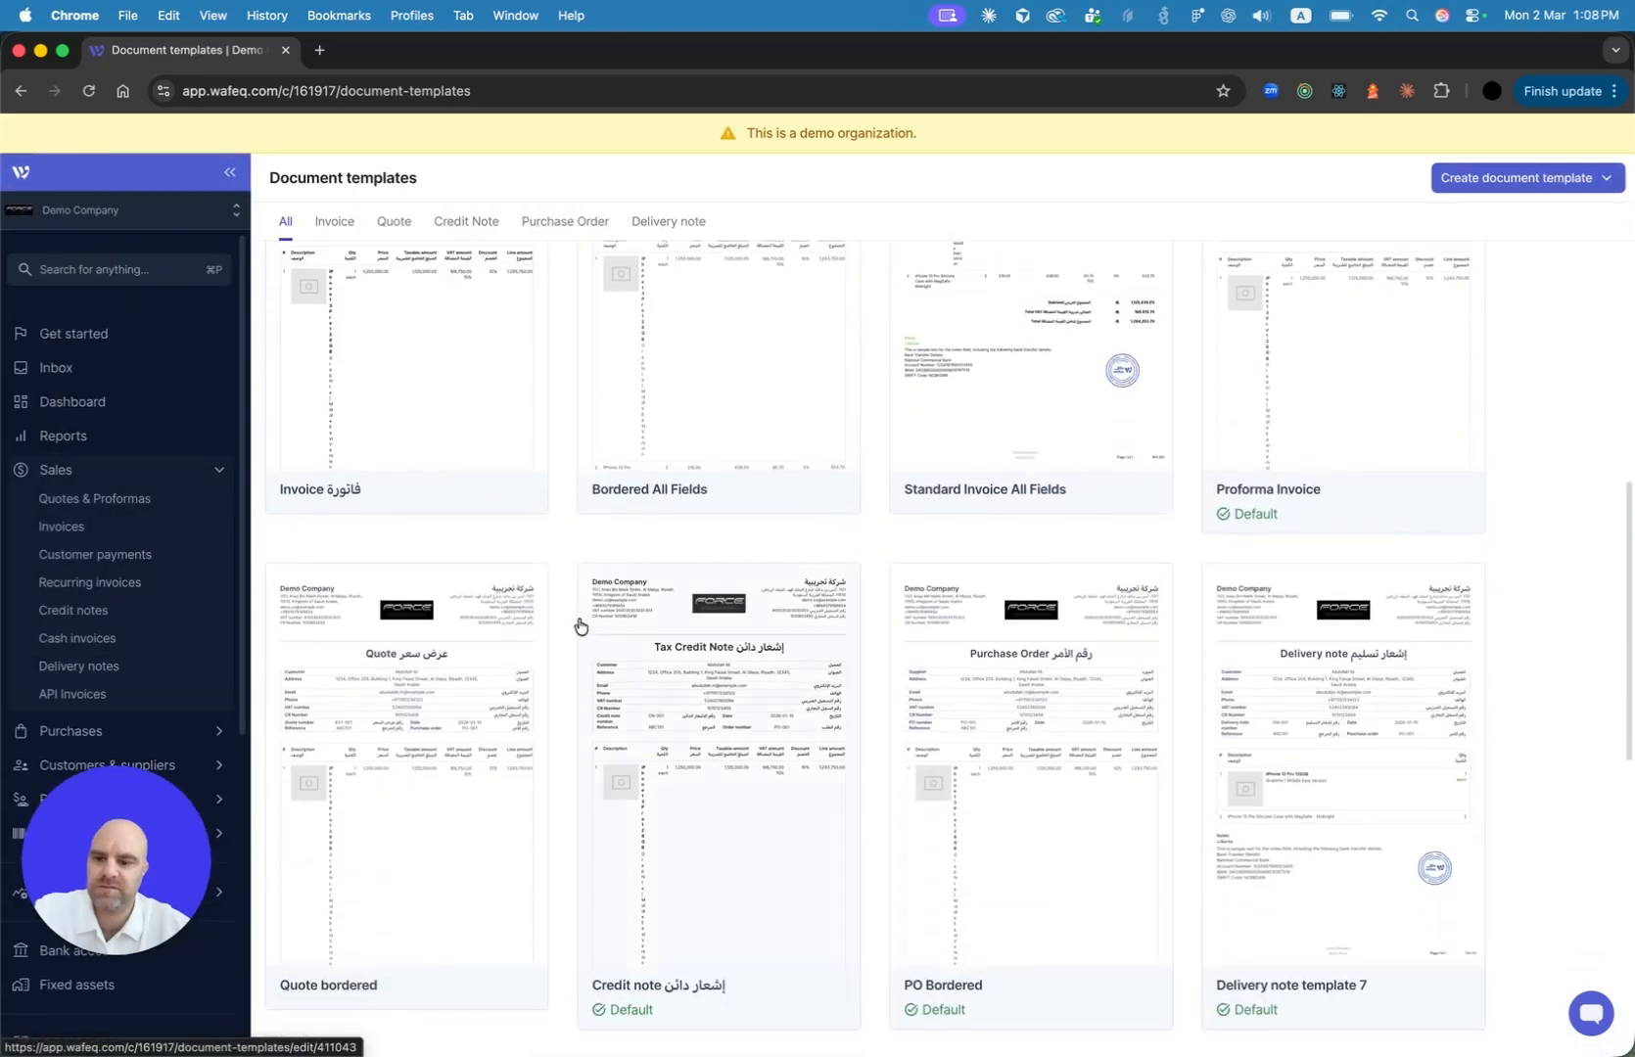
scroll(579, 627, "down", 5)
left_click(438, 701)
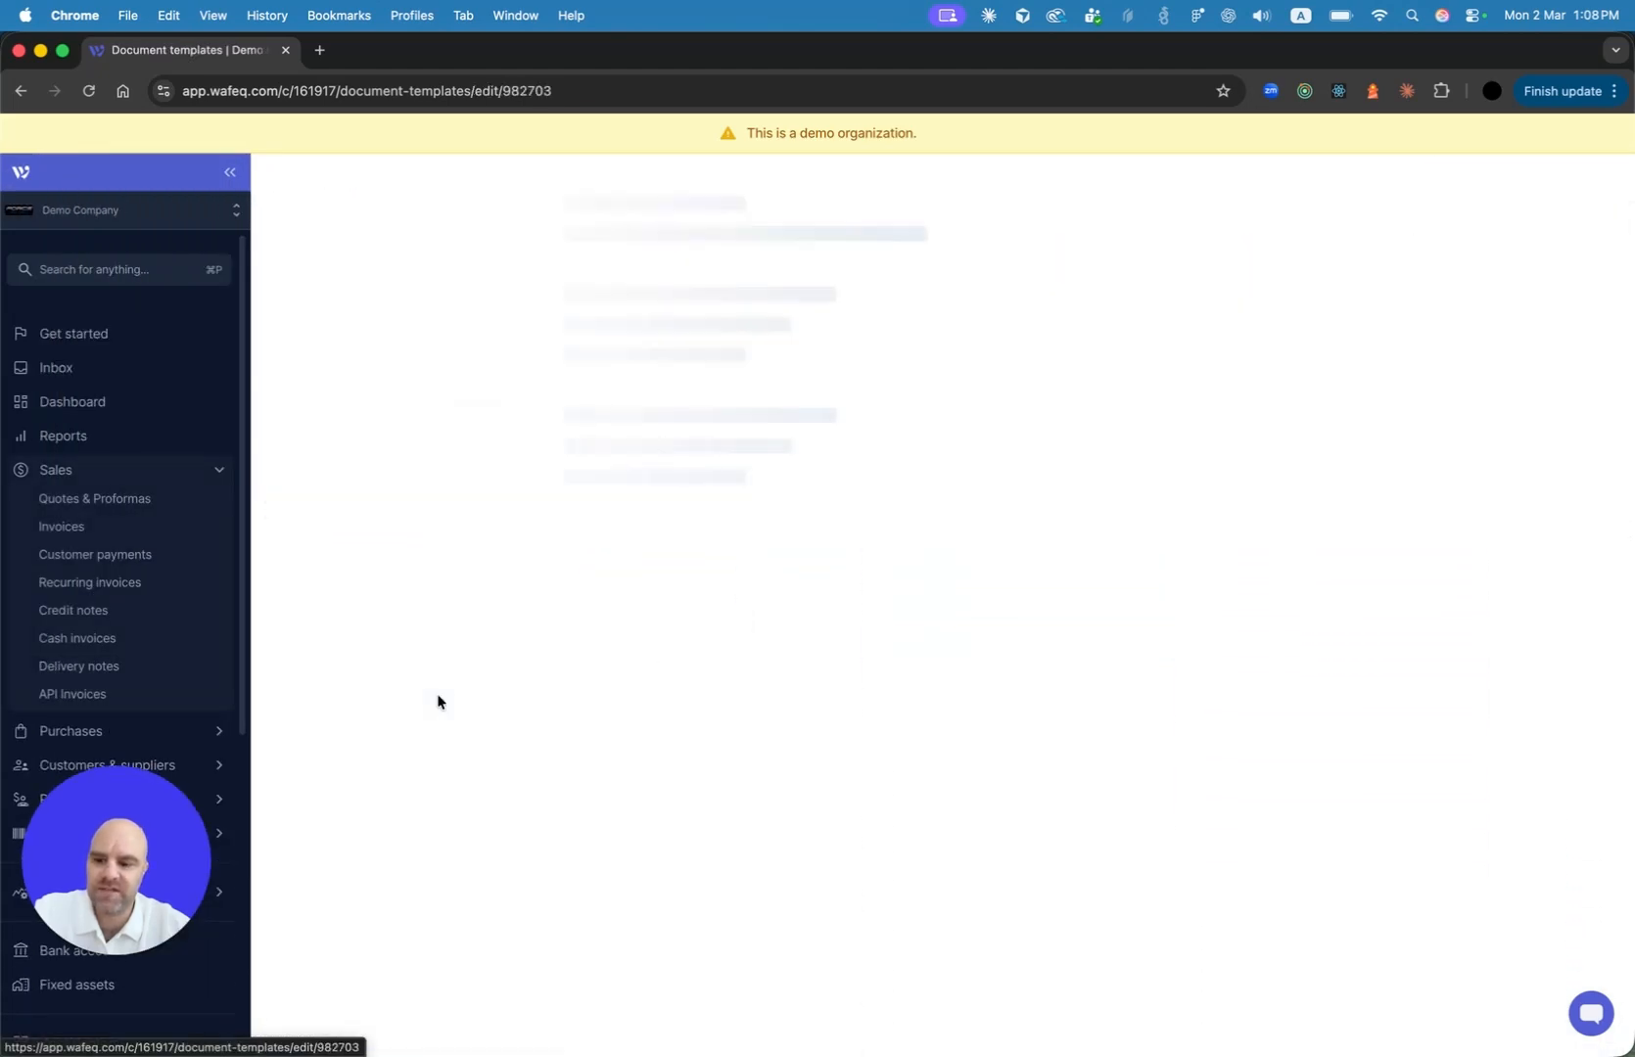
left_click(68, 177)
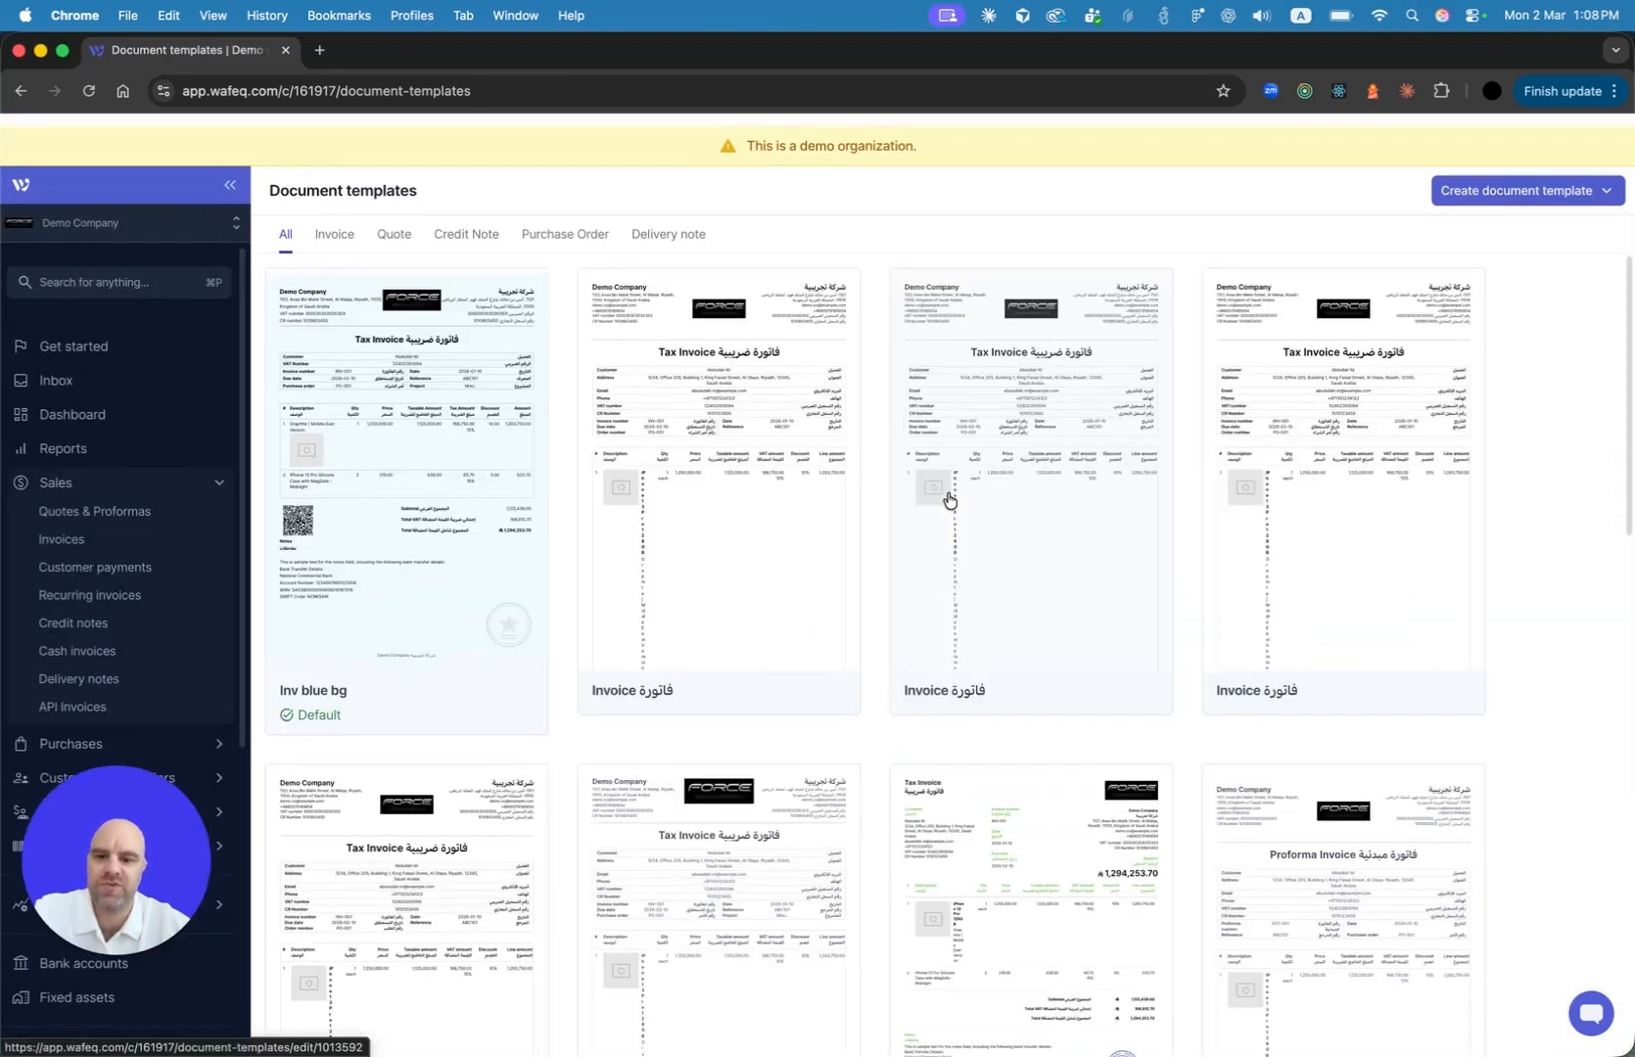
Switch the Invoice template beside Inv blue bg to the advanced designer, compare the styles, and customize the Mirrored dual language style
left_click(748, 459)
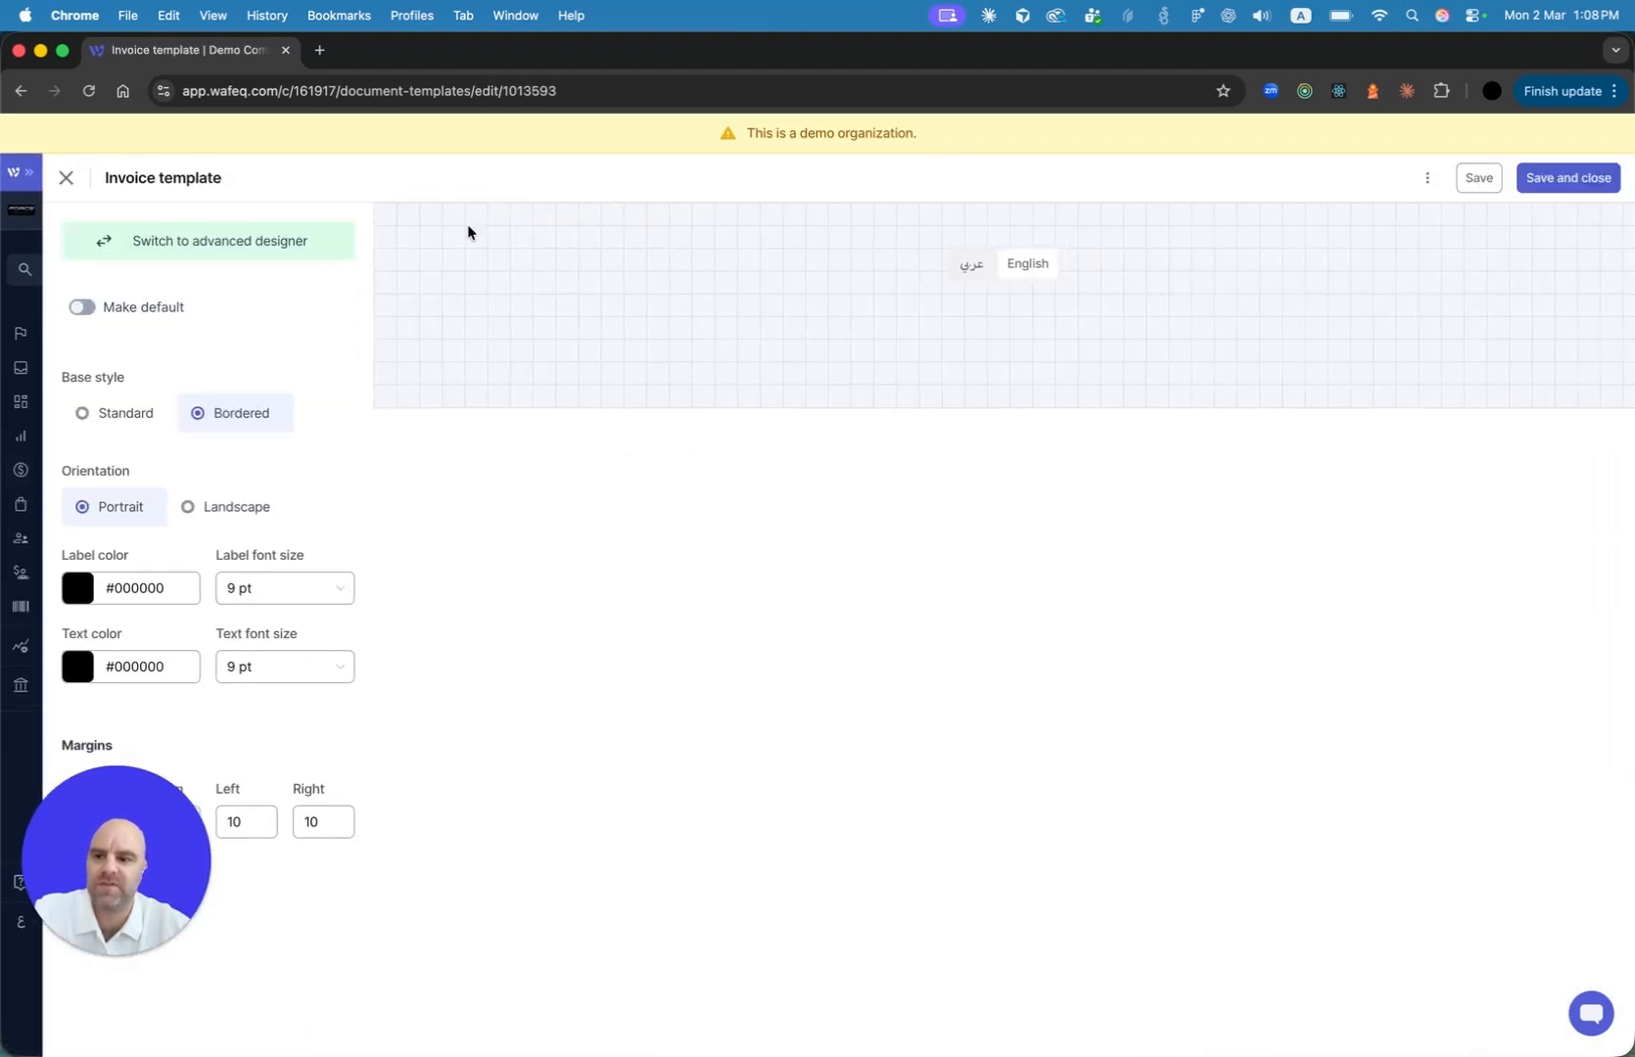
left_click(220, 242)
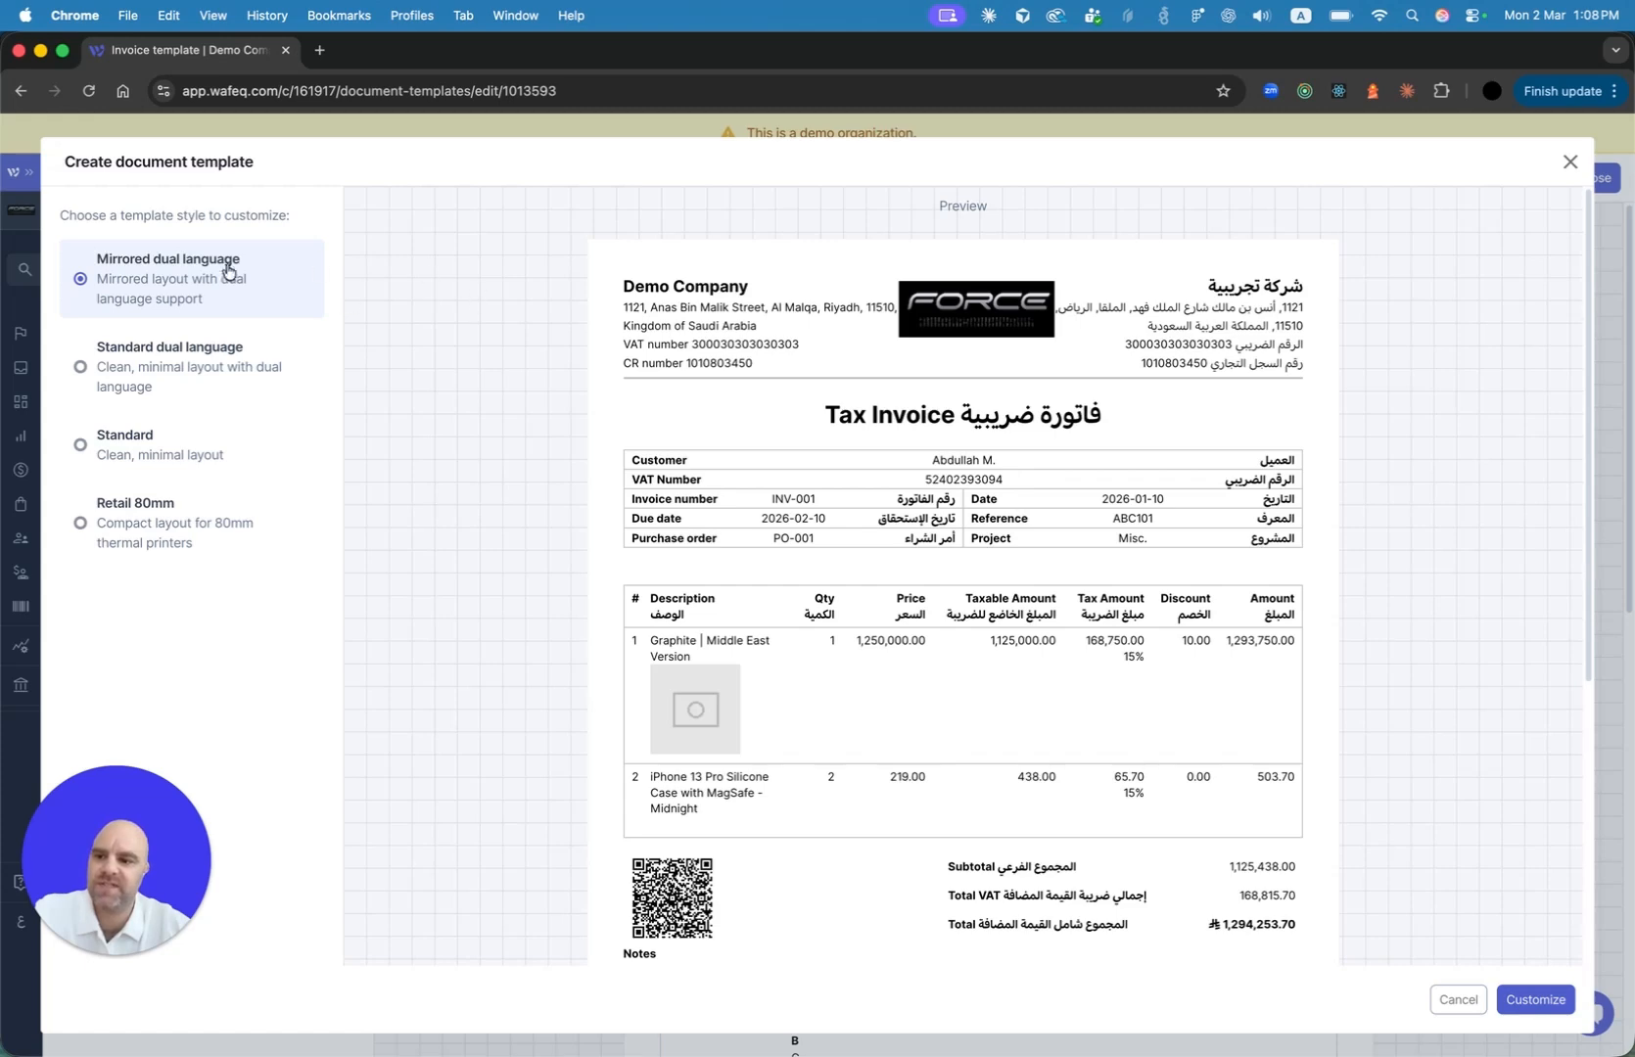
left_click(211, 355)
key("Down")
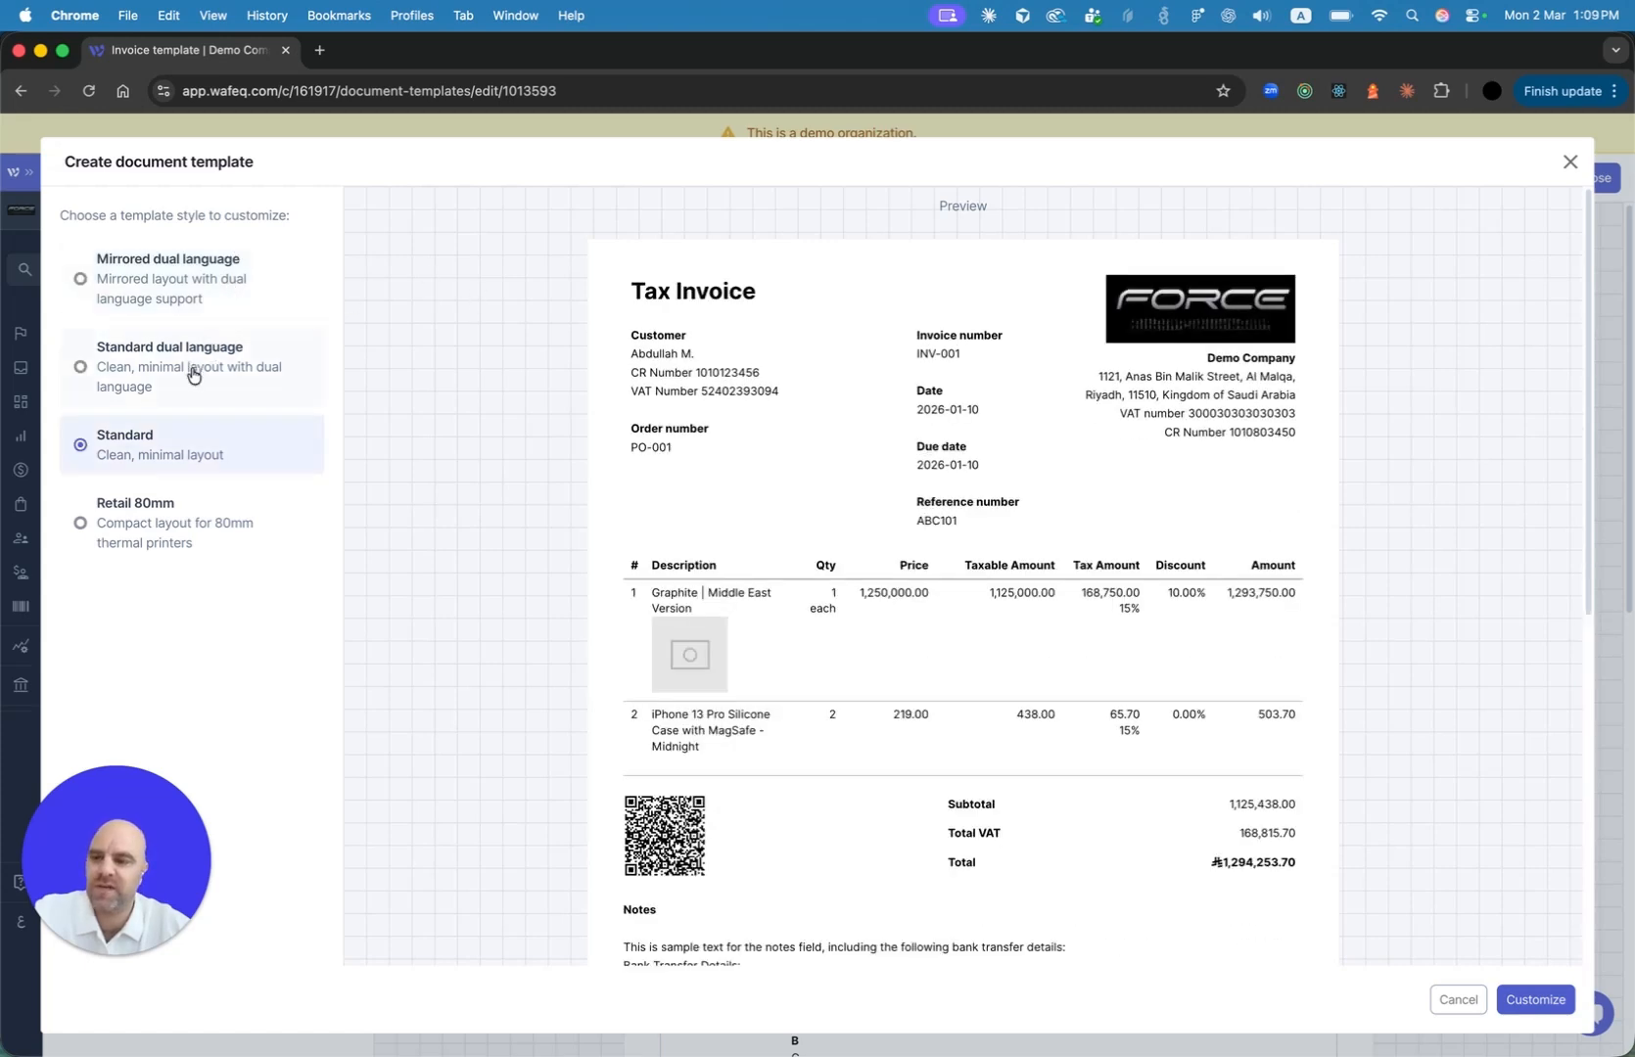
left_click(164, 534)
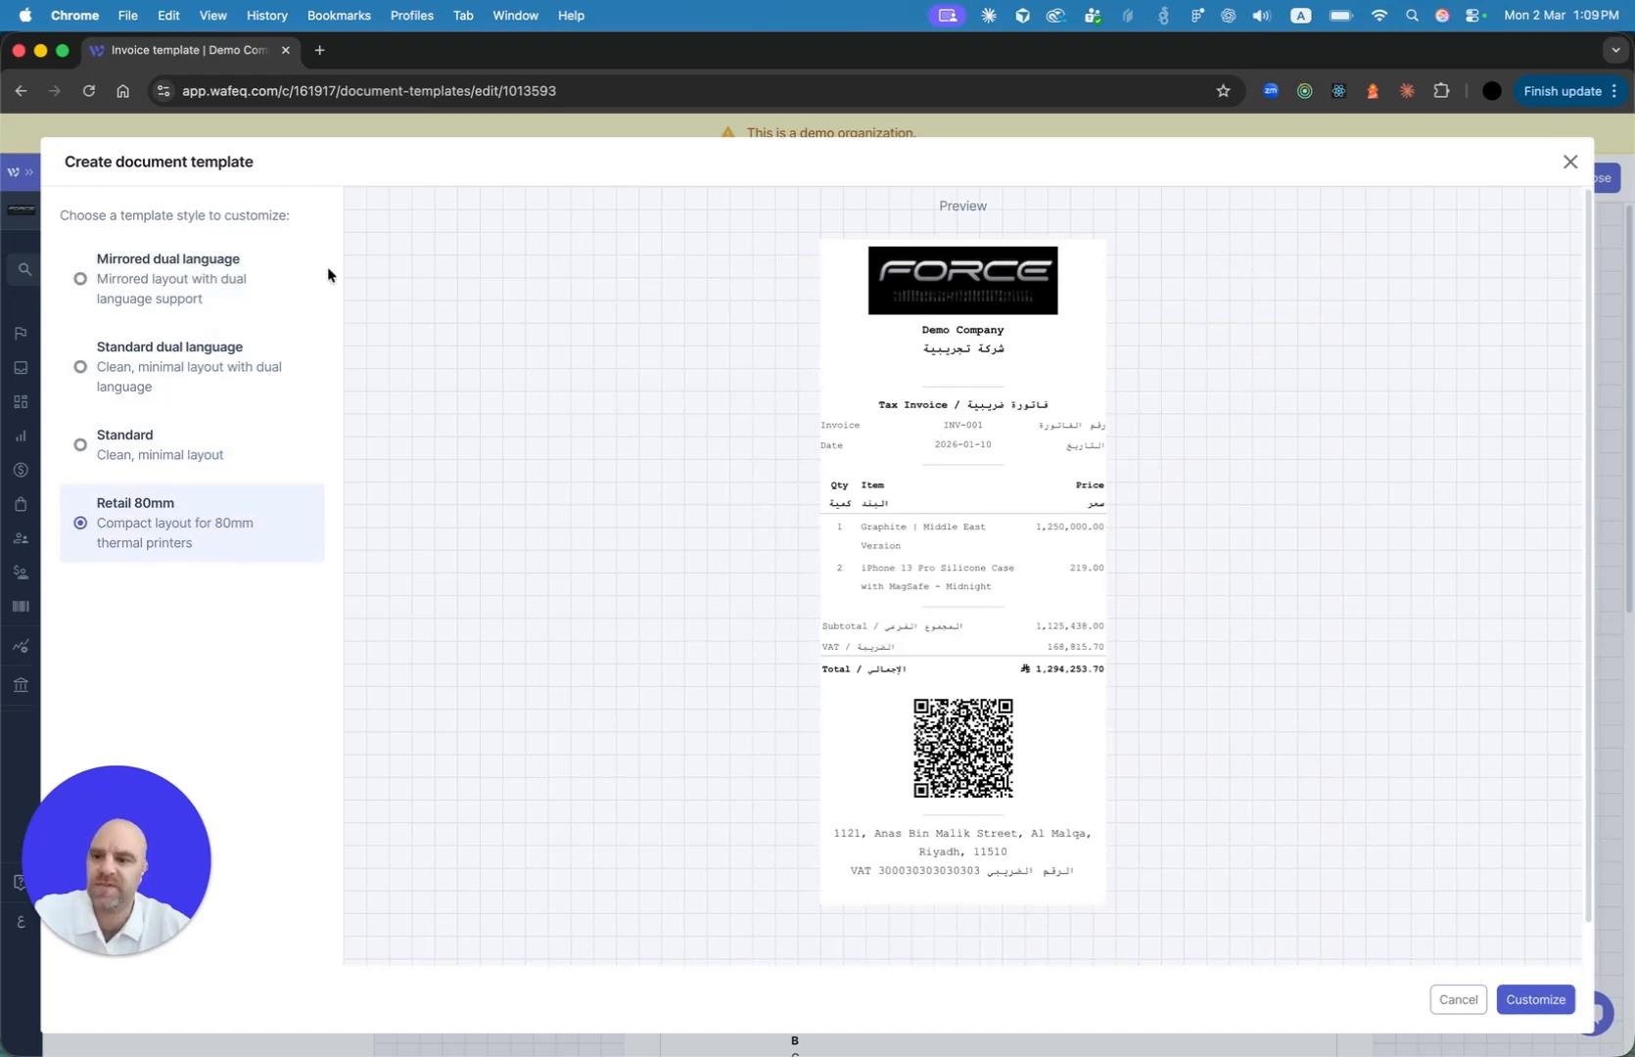
left_click(217, 277)
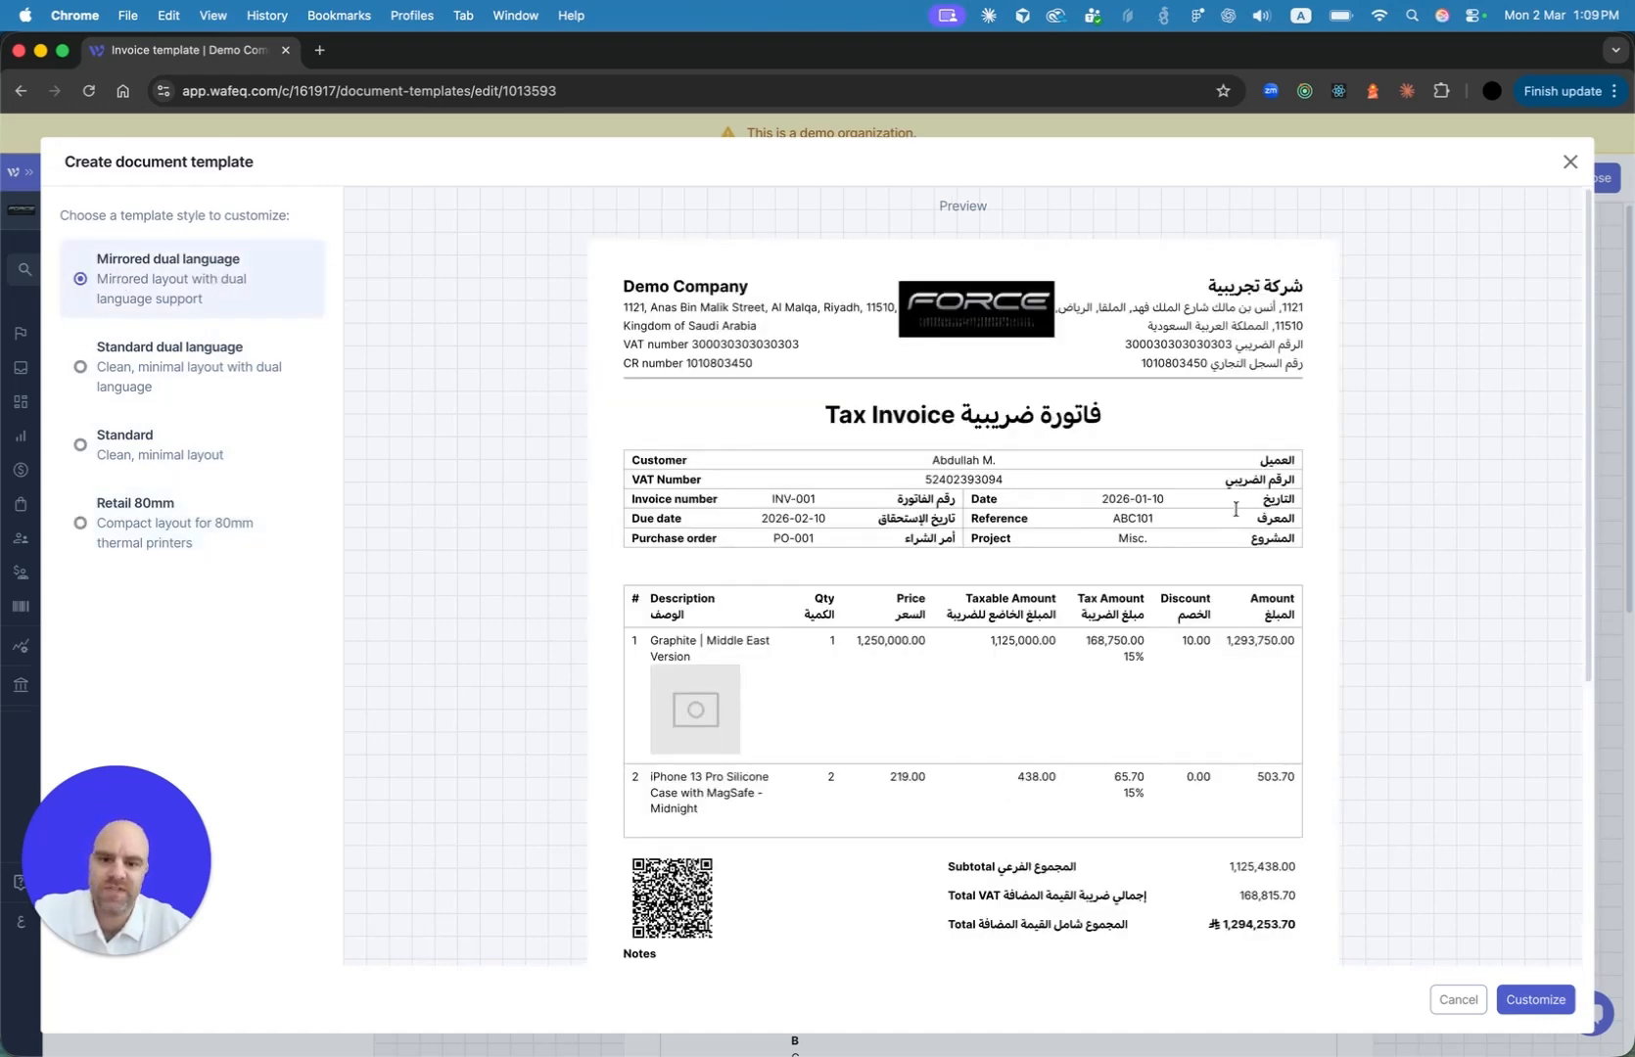
left_click(1554, 1000)
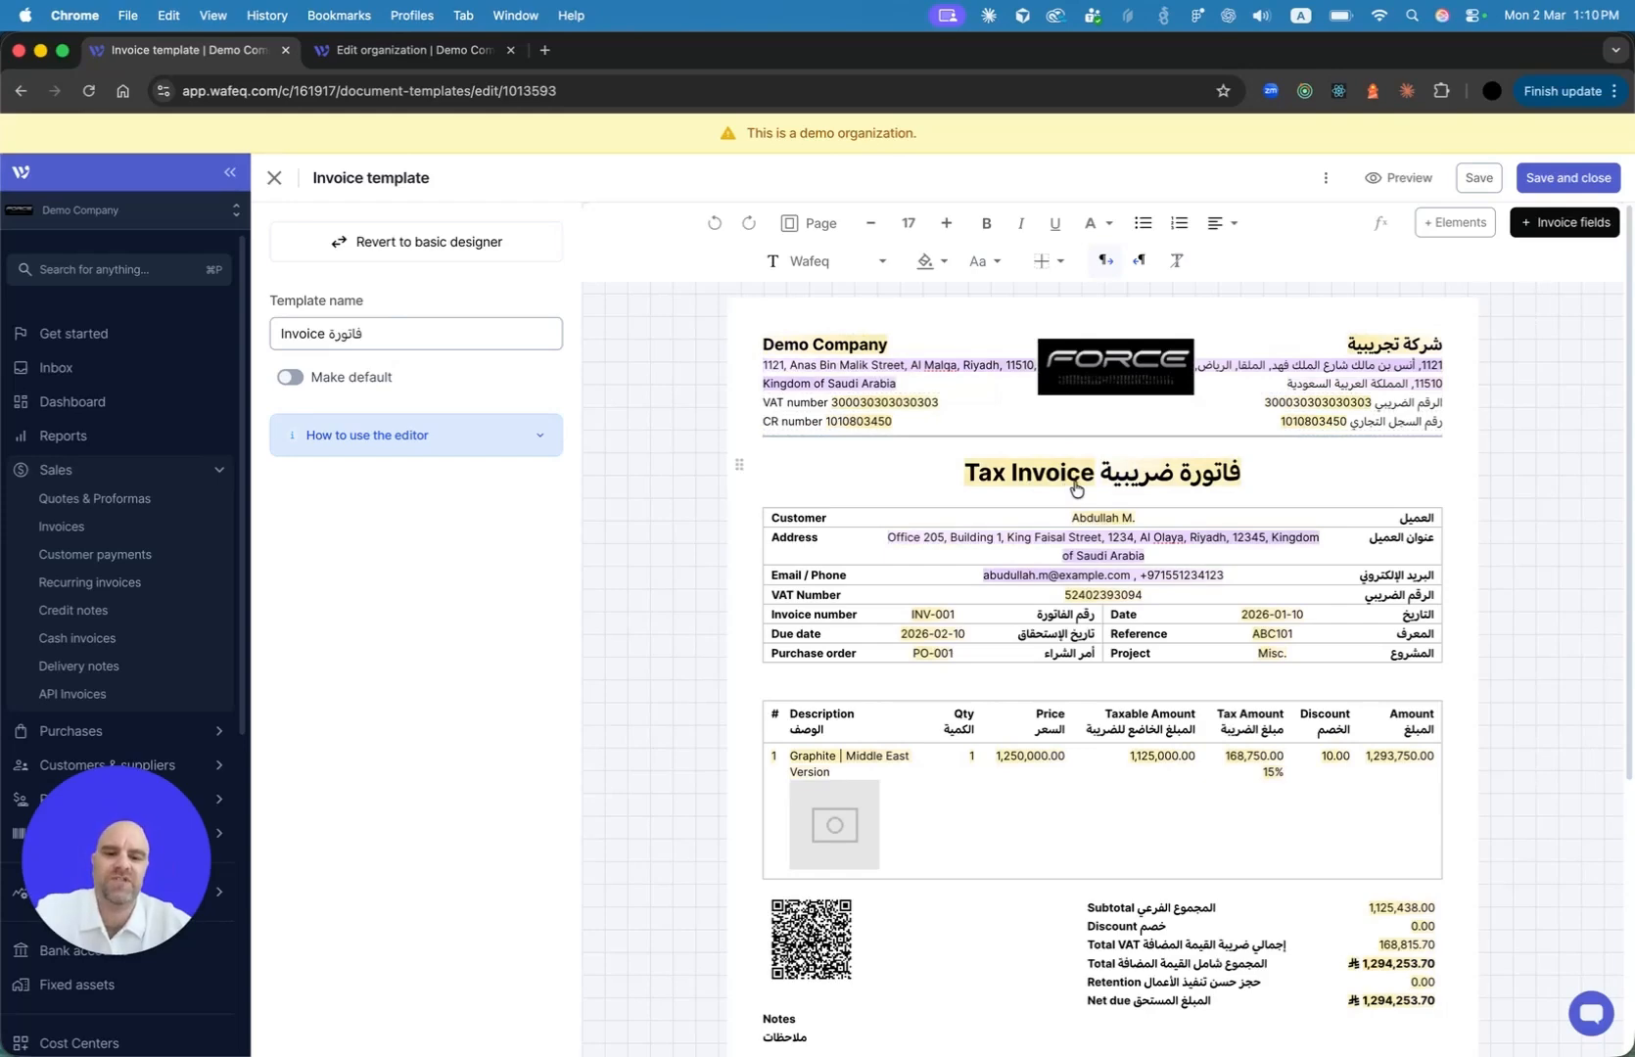
Browse the insertable invoice fields by category, including Invoice, Line Item and Contact, without inserting any
left_click(1563, 226)
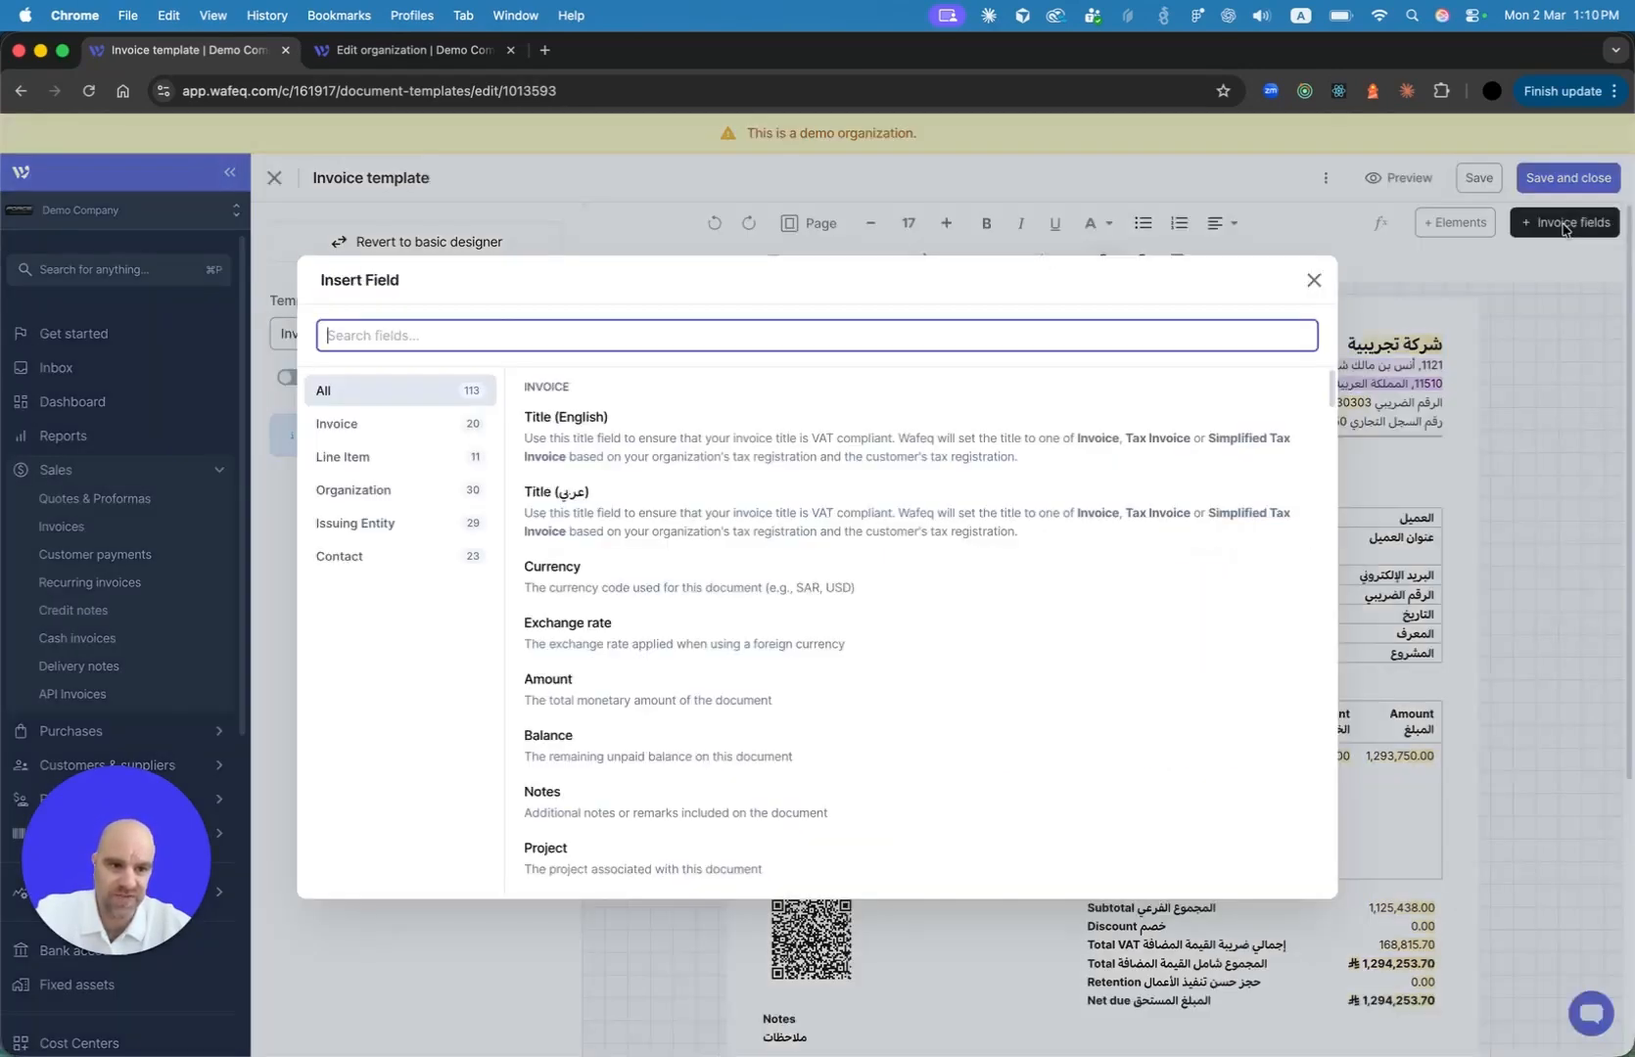
left_click(392, 425)
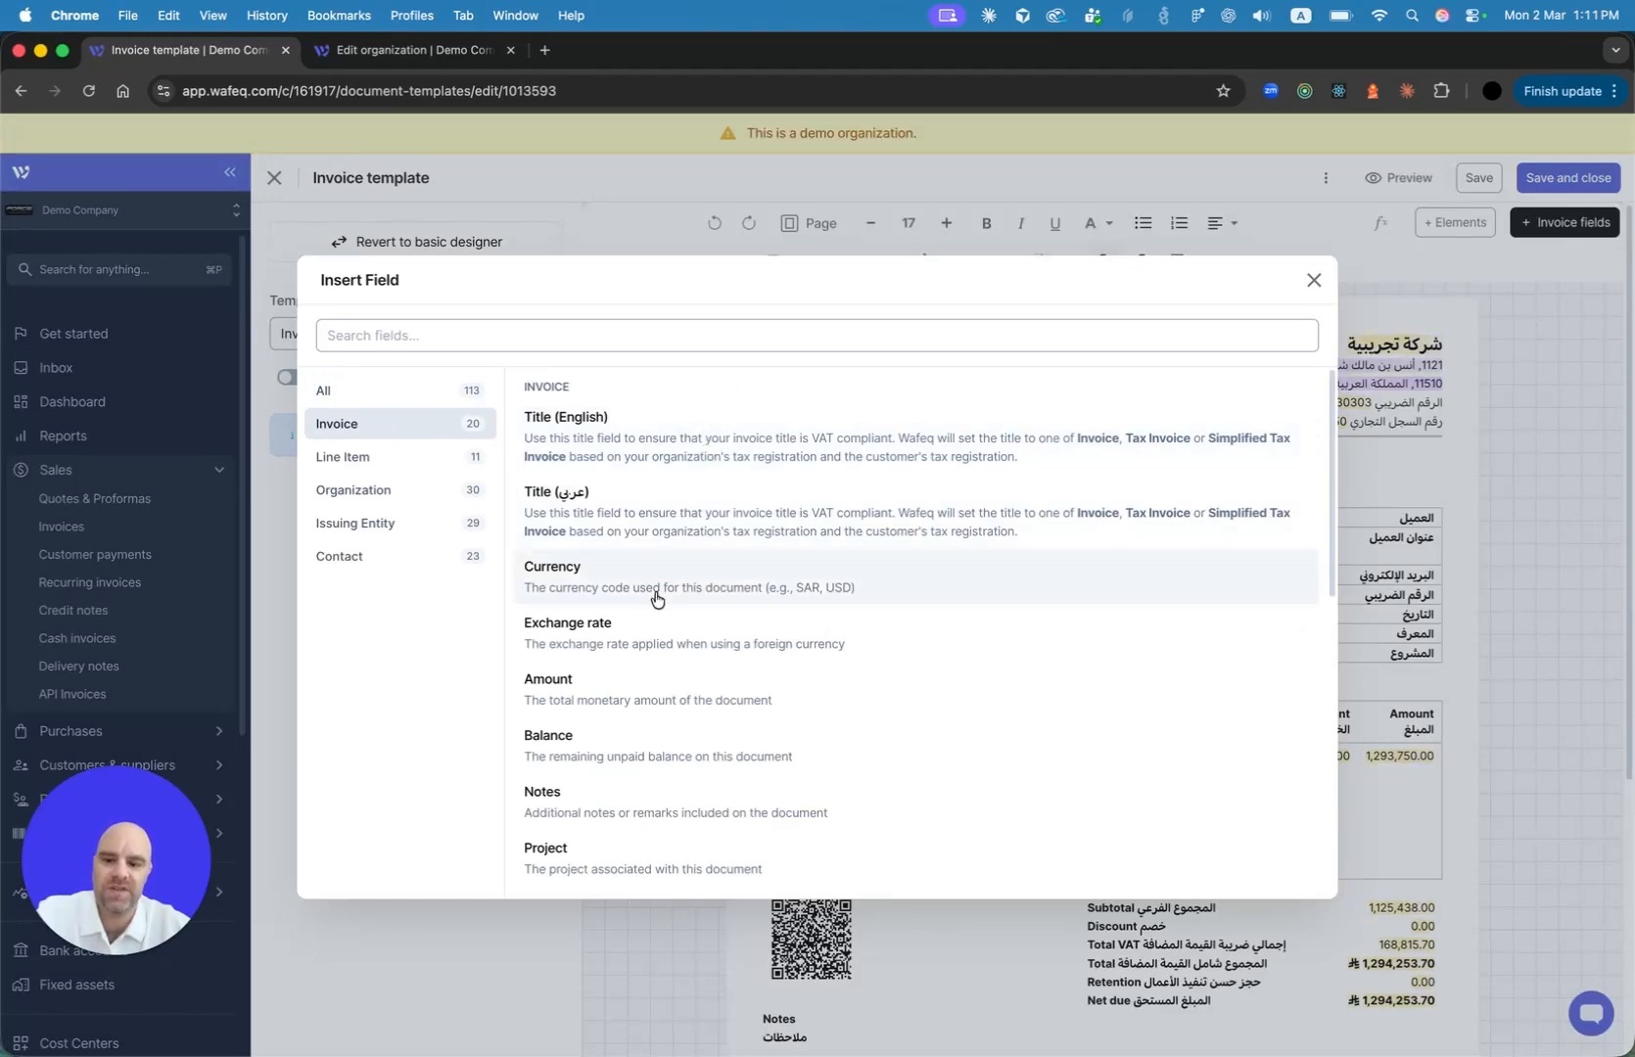
scroll(654, 594, "down", 3)
scroll(637, 593, "down", 10)
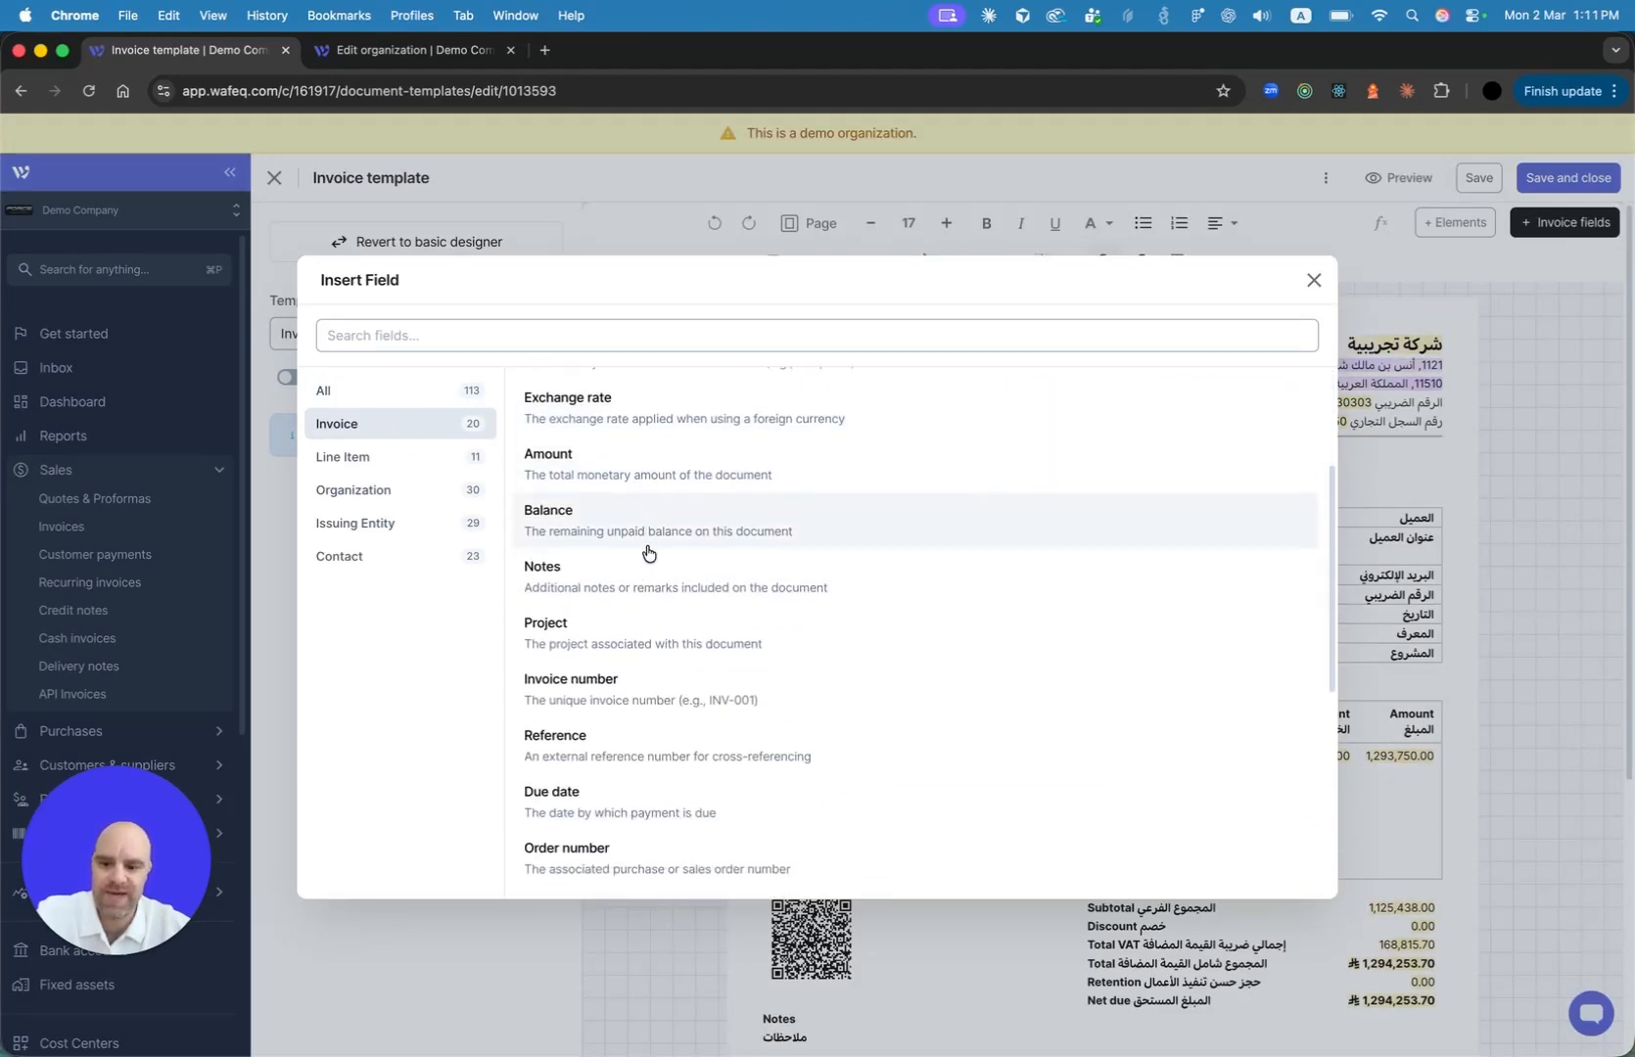
scroll(661, 548, "down", 2)
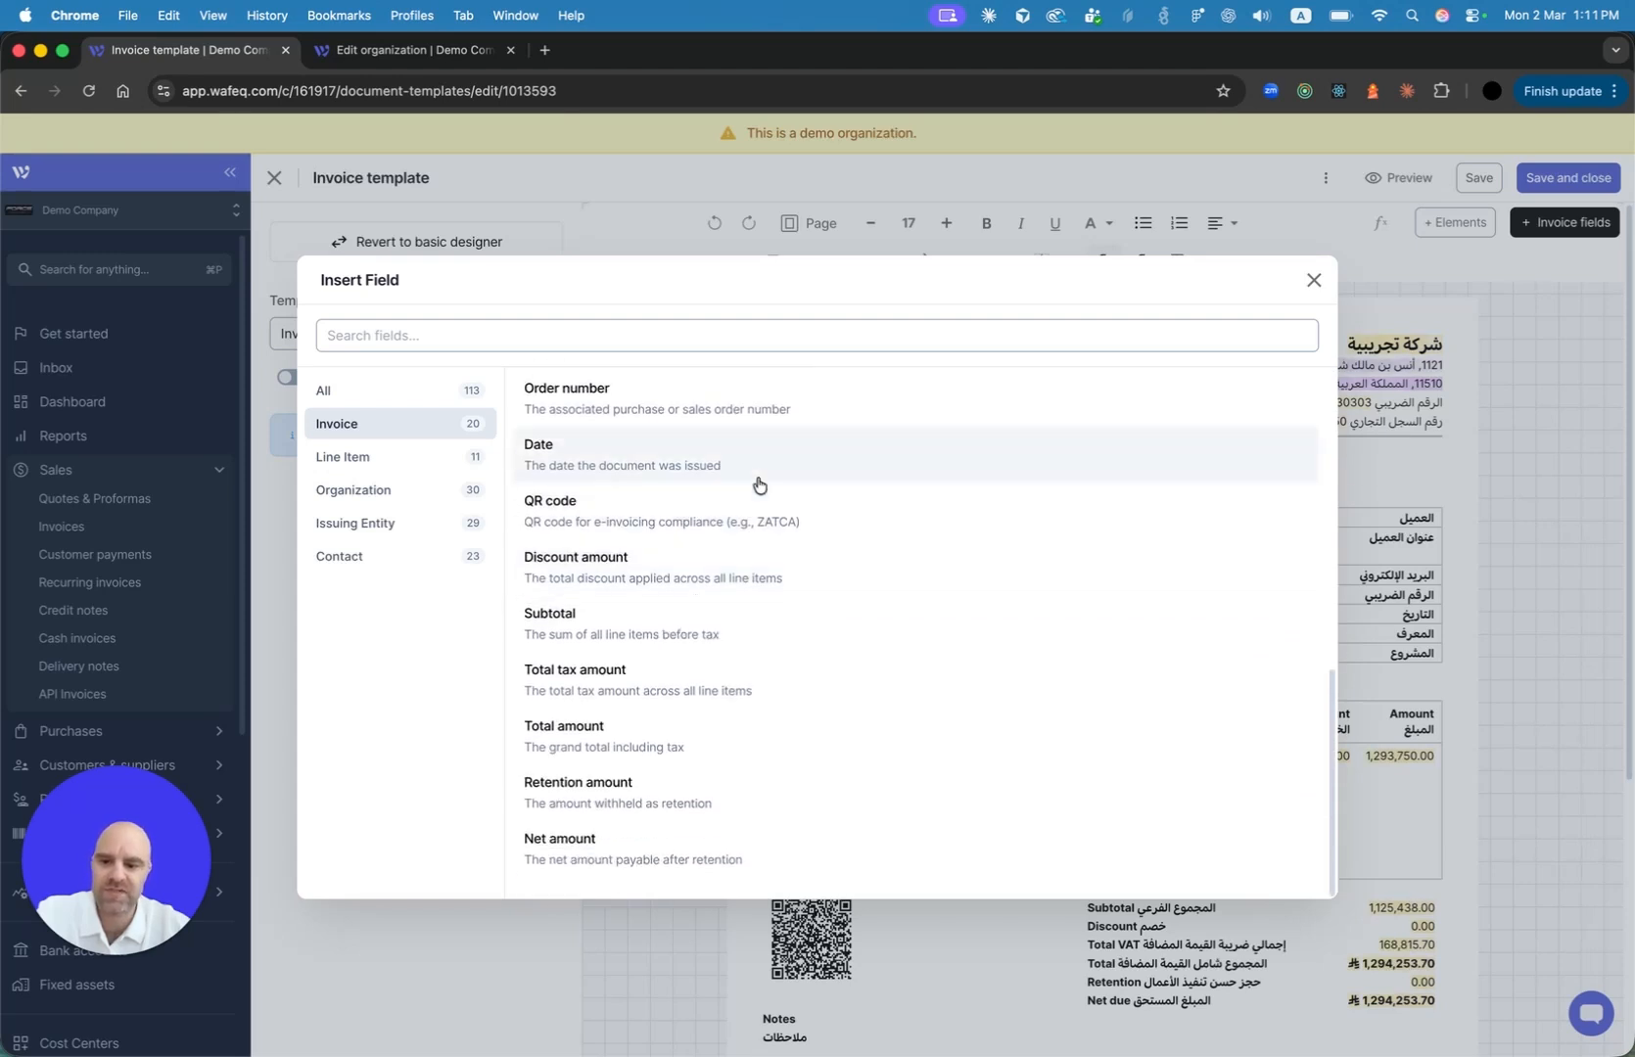
scroll(685, 480, "up", 12)
left_click(416, 456)
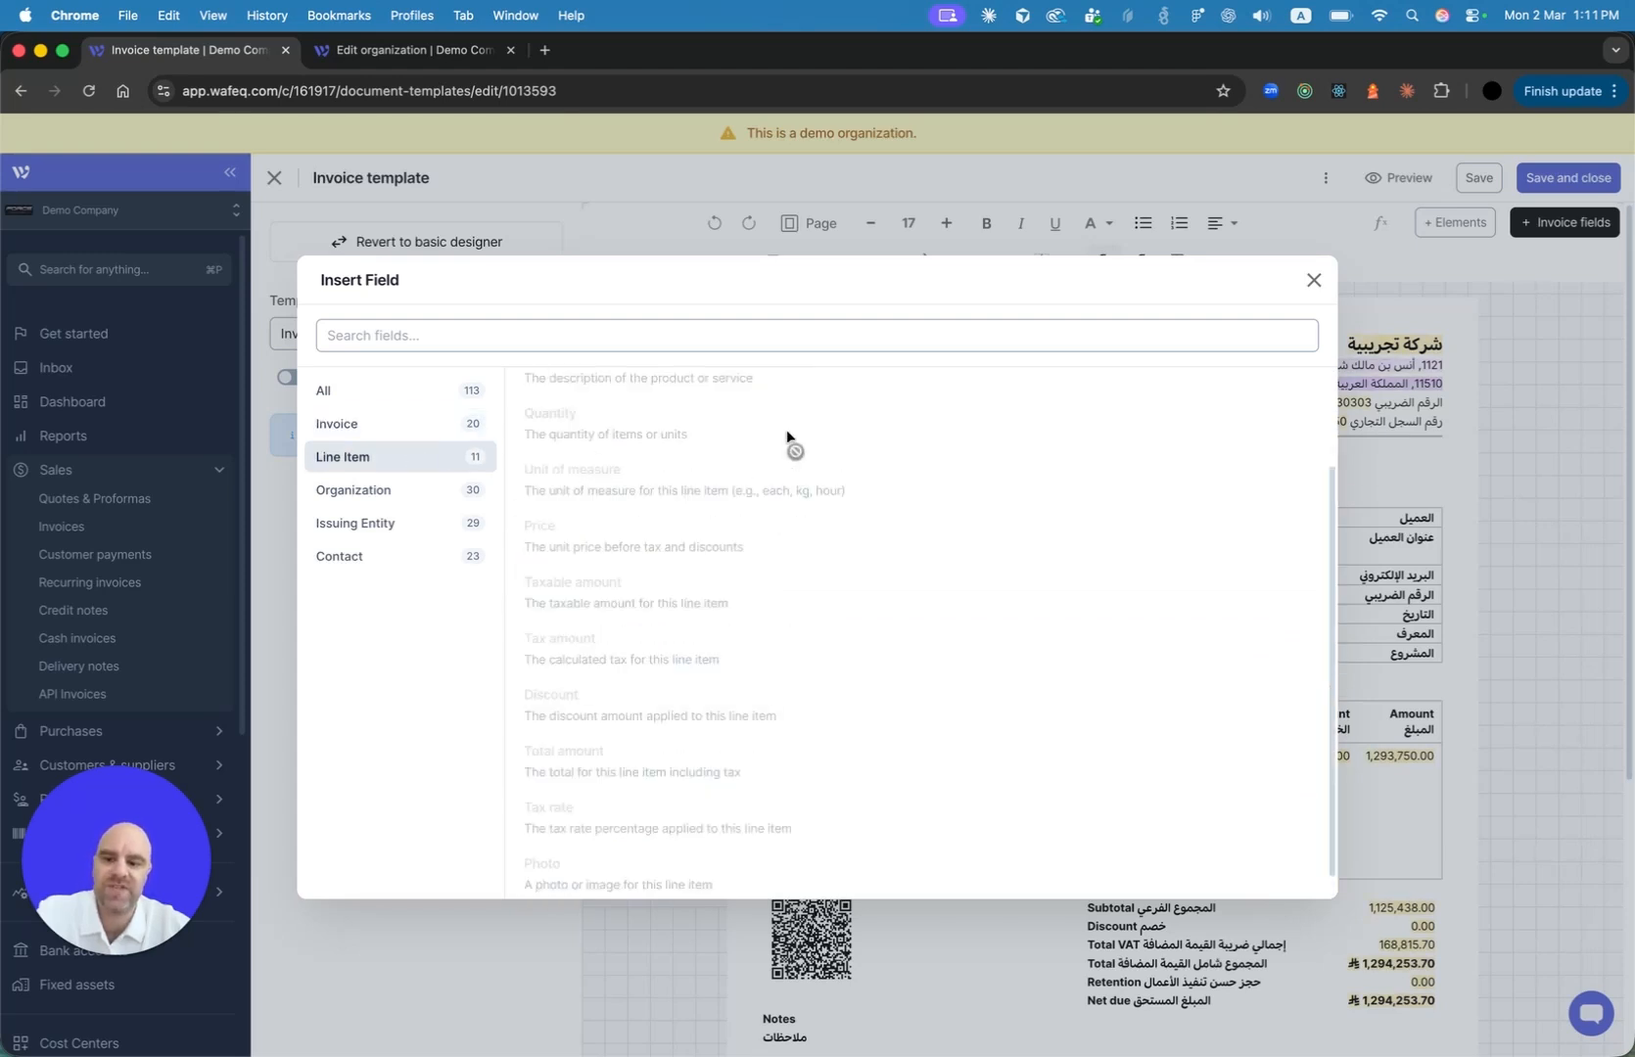
scroll(788, 437, "up", 3)
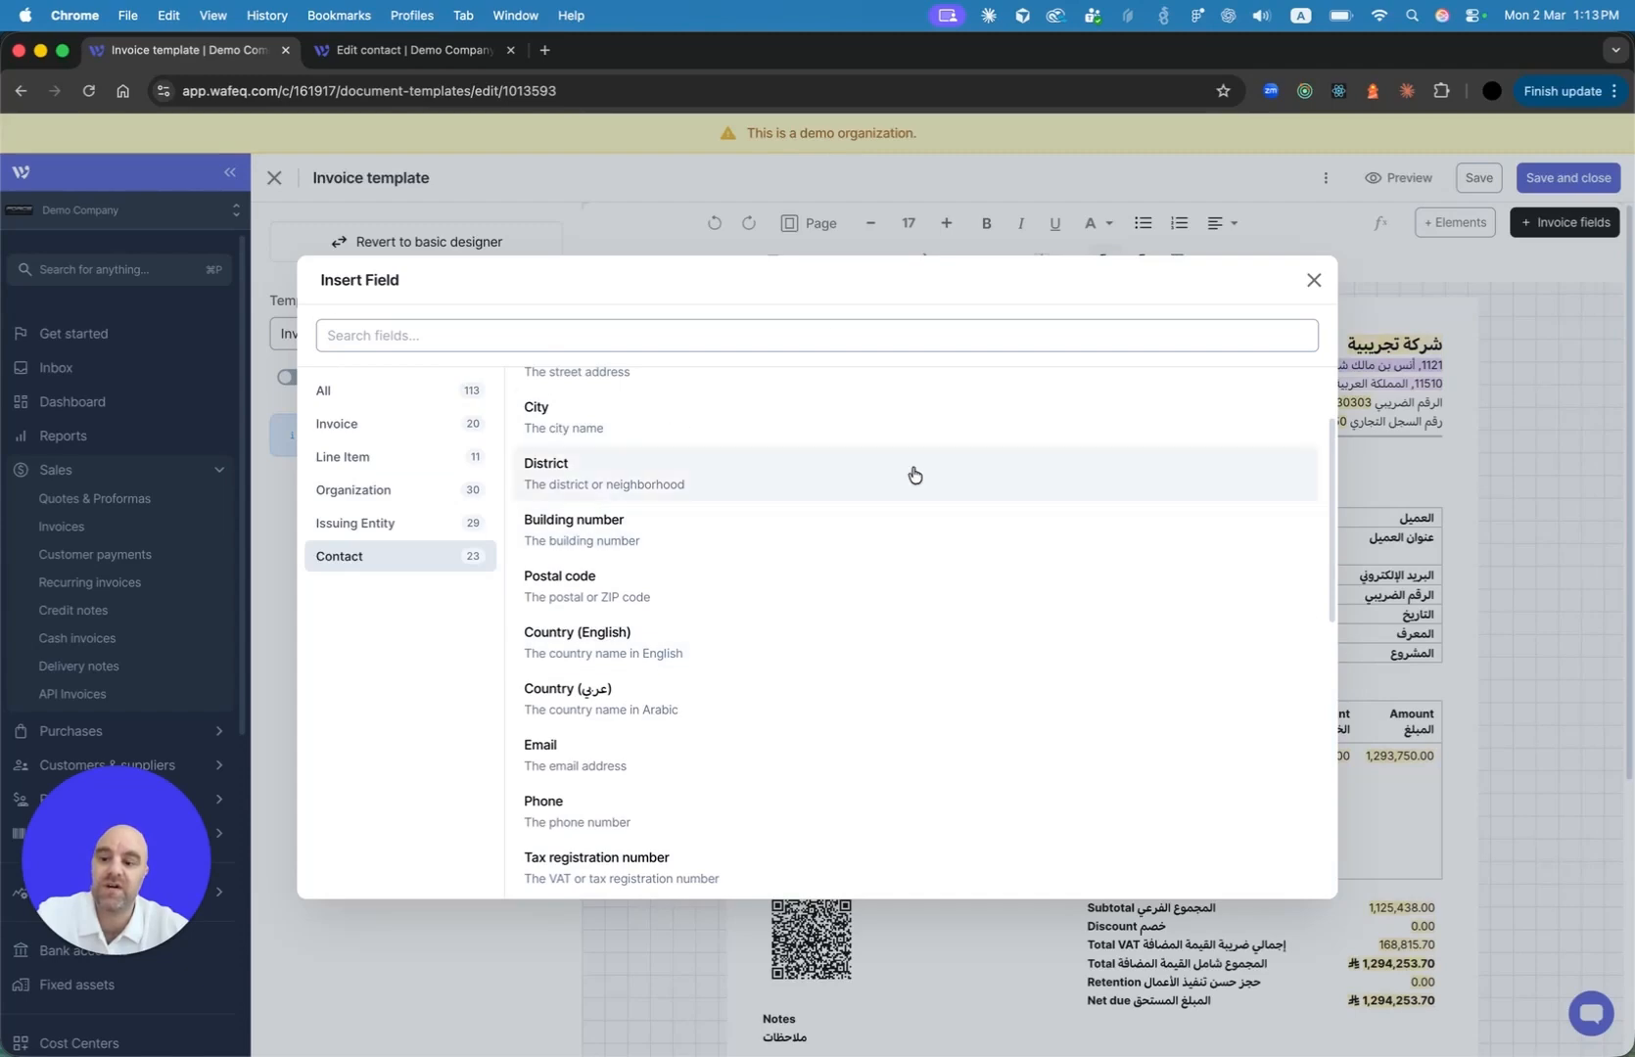
scroll(1171, 391, "up", 1)
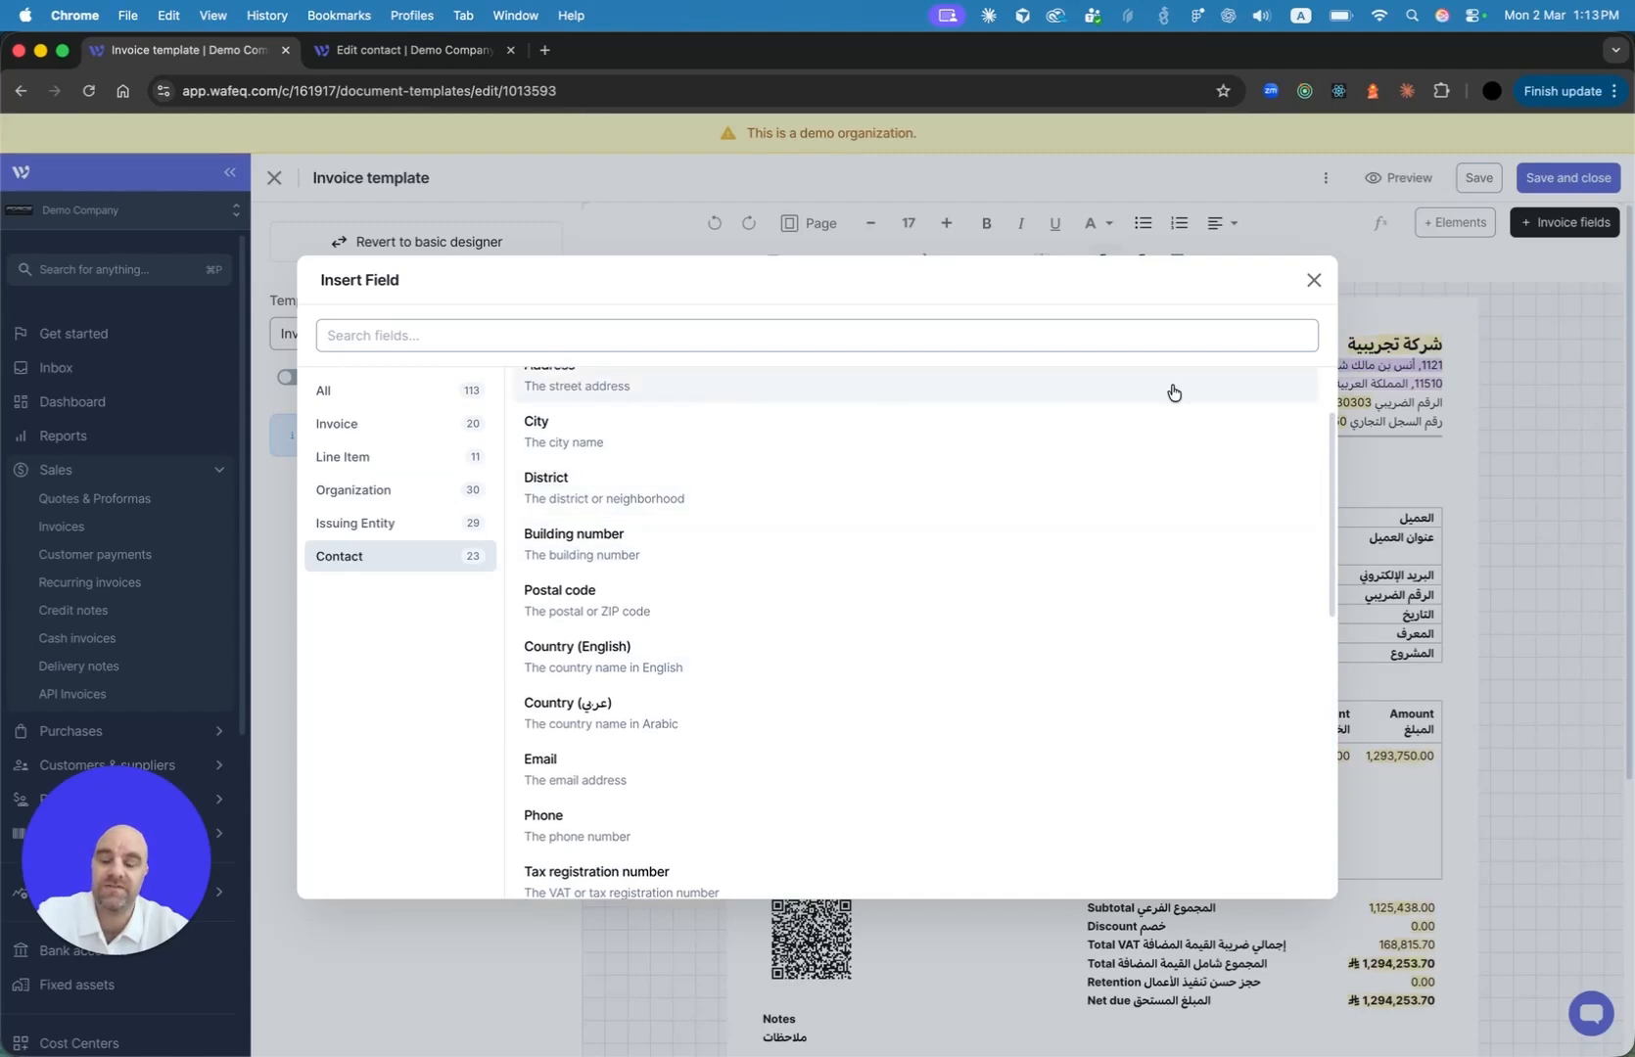
left_click(1315, 281)
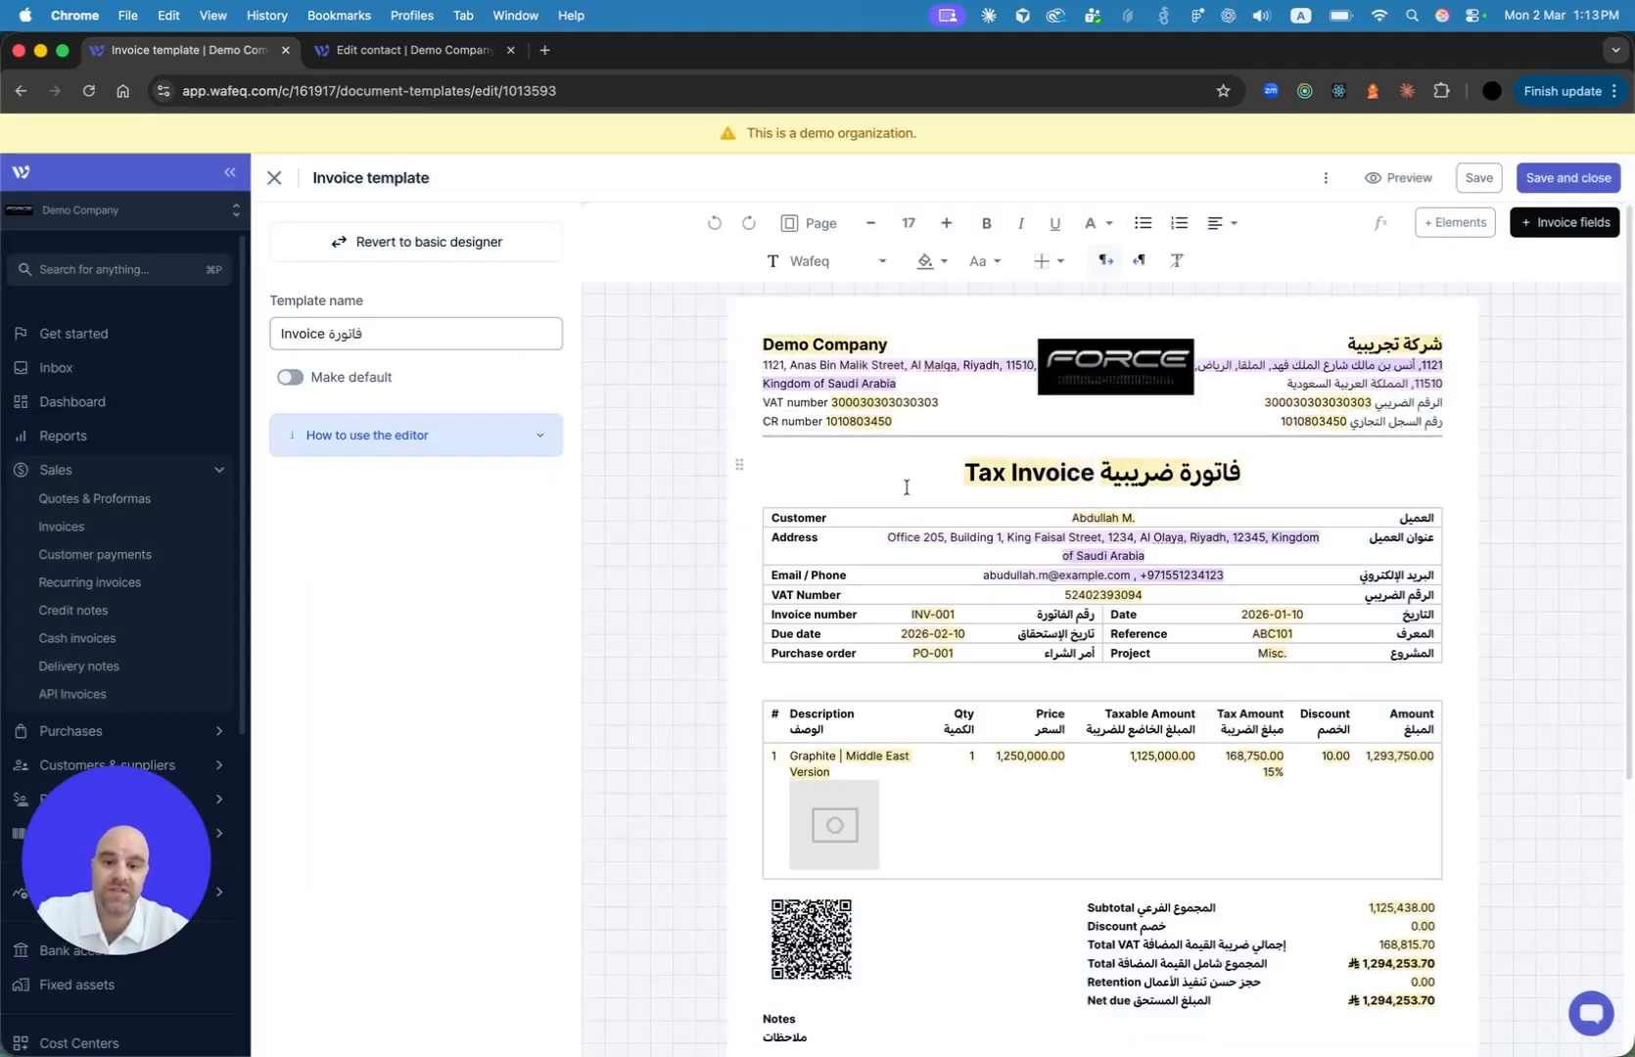
Look through the inline field suggestions on the blank line above the Tax Invoice title, leaving the line empty
left_click(836, 450)
type("/")
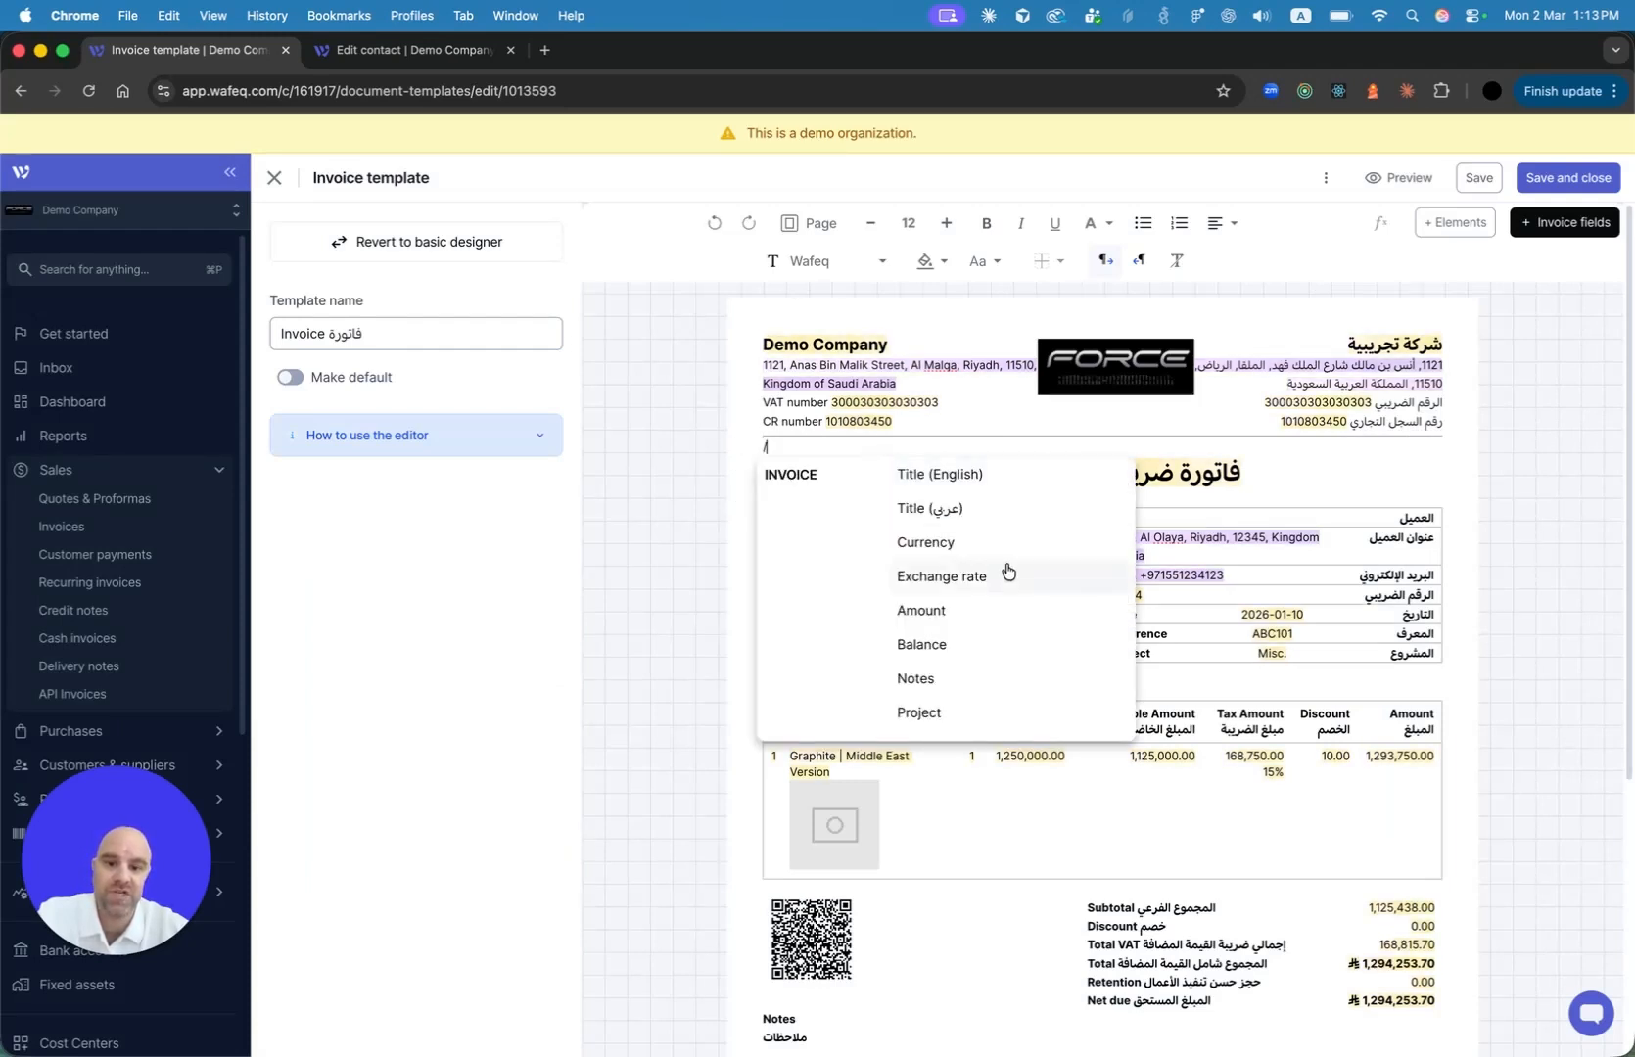
scroll(1007, 571, "down", 10)
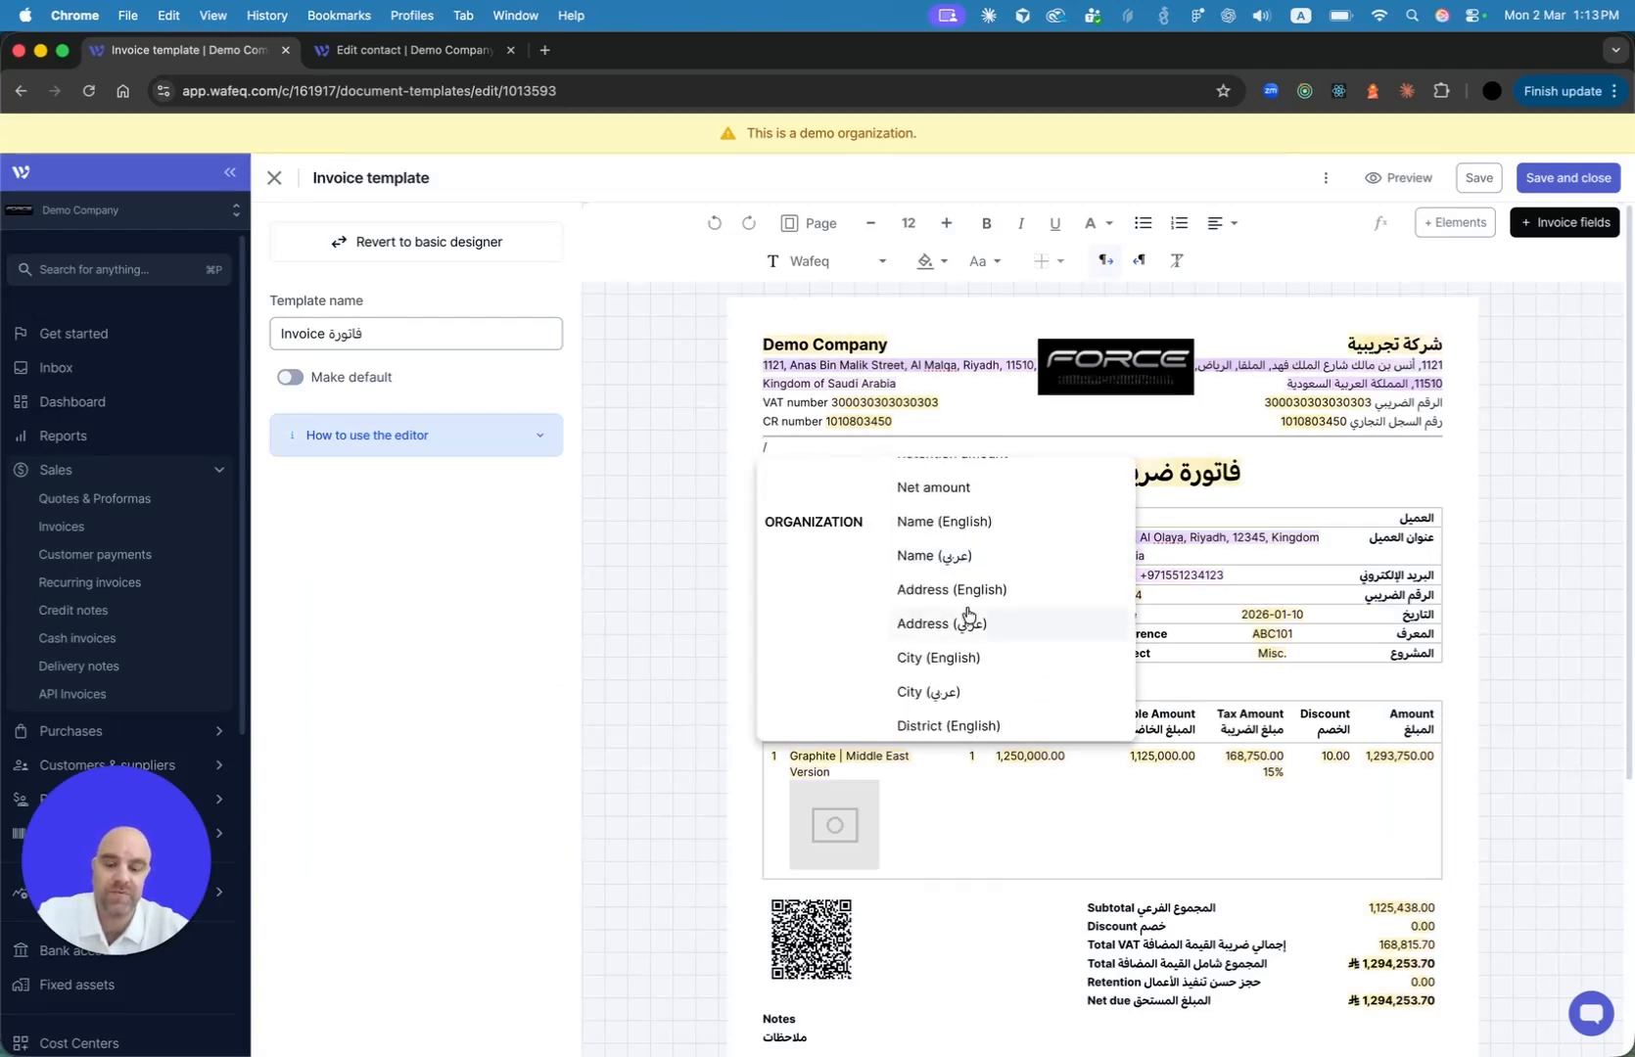
scroll(968, 614, "down", 3)
scroll(967, 615, "up", 5)
key("BackSpace")
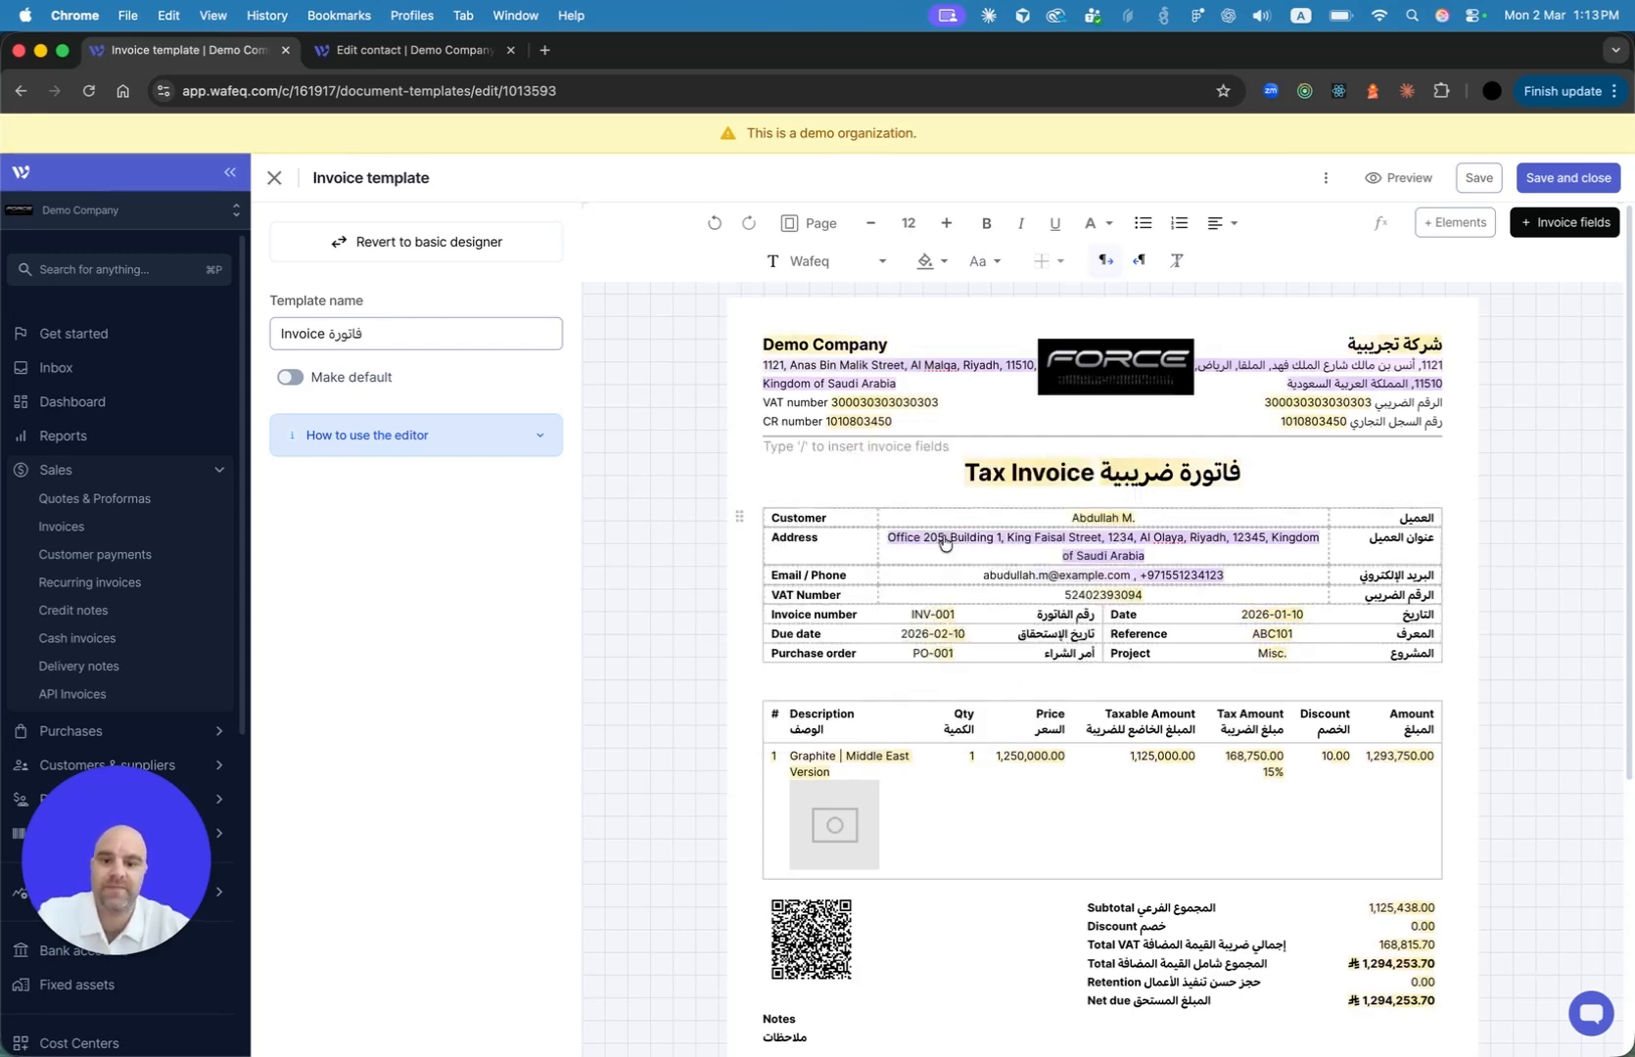
Review the template's line items table and the special and other elements available for insertion
scroll(1058, 528, "down", 1)
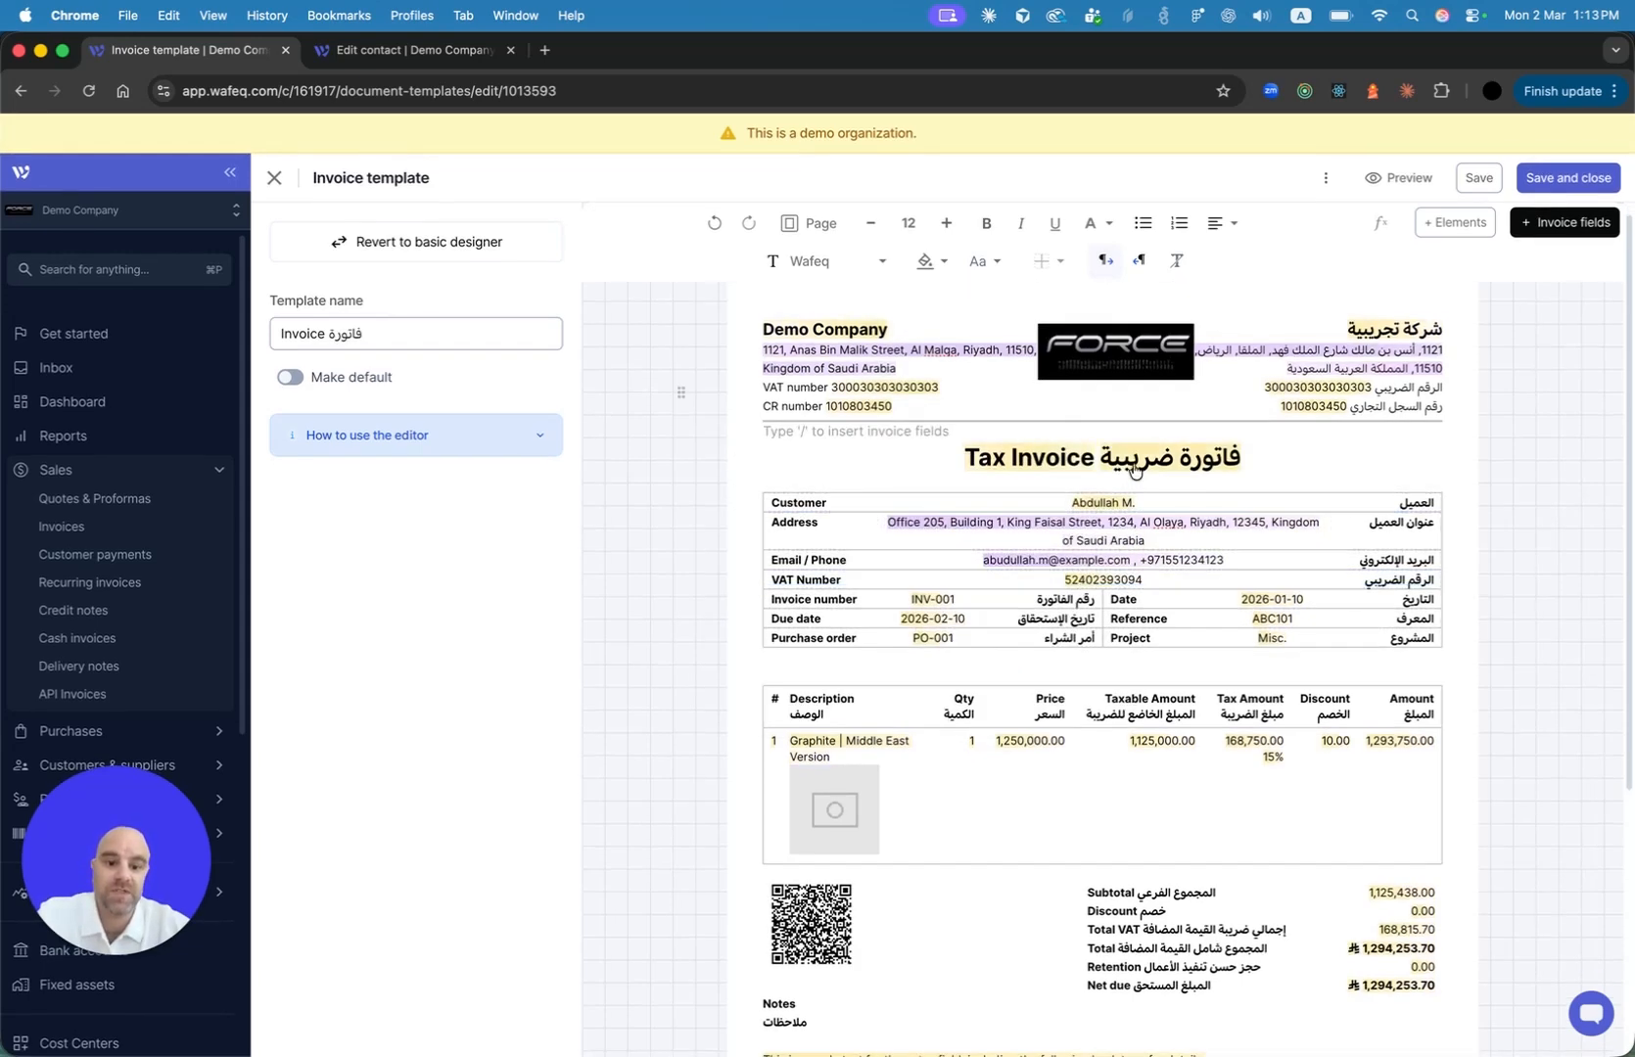
scroll(996, 560, "down", 5)
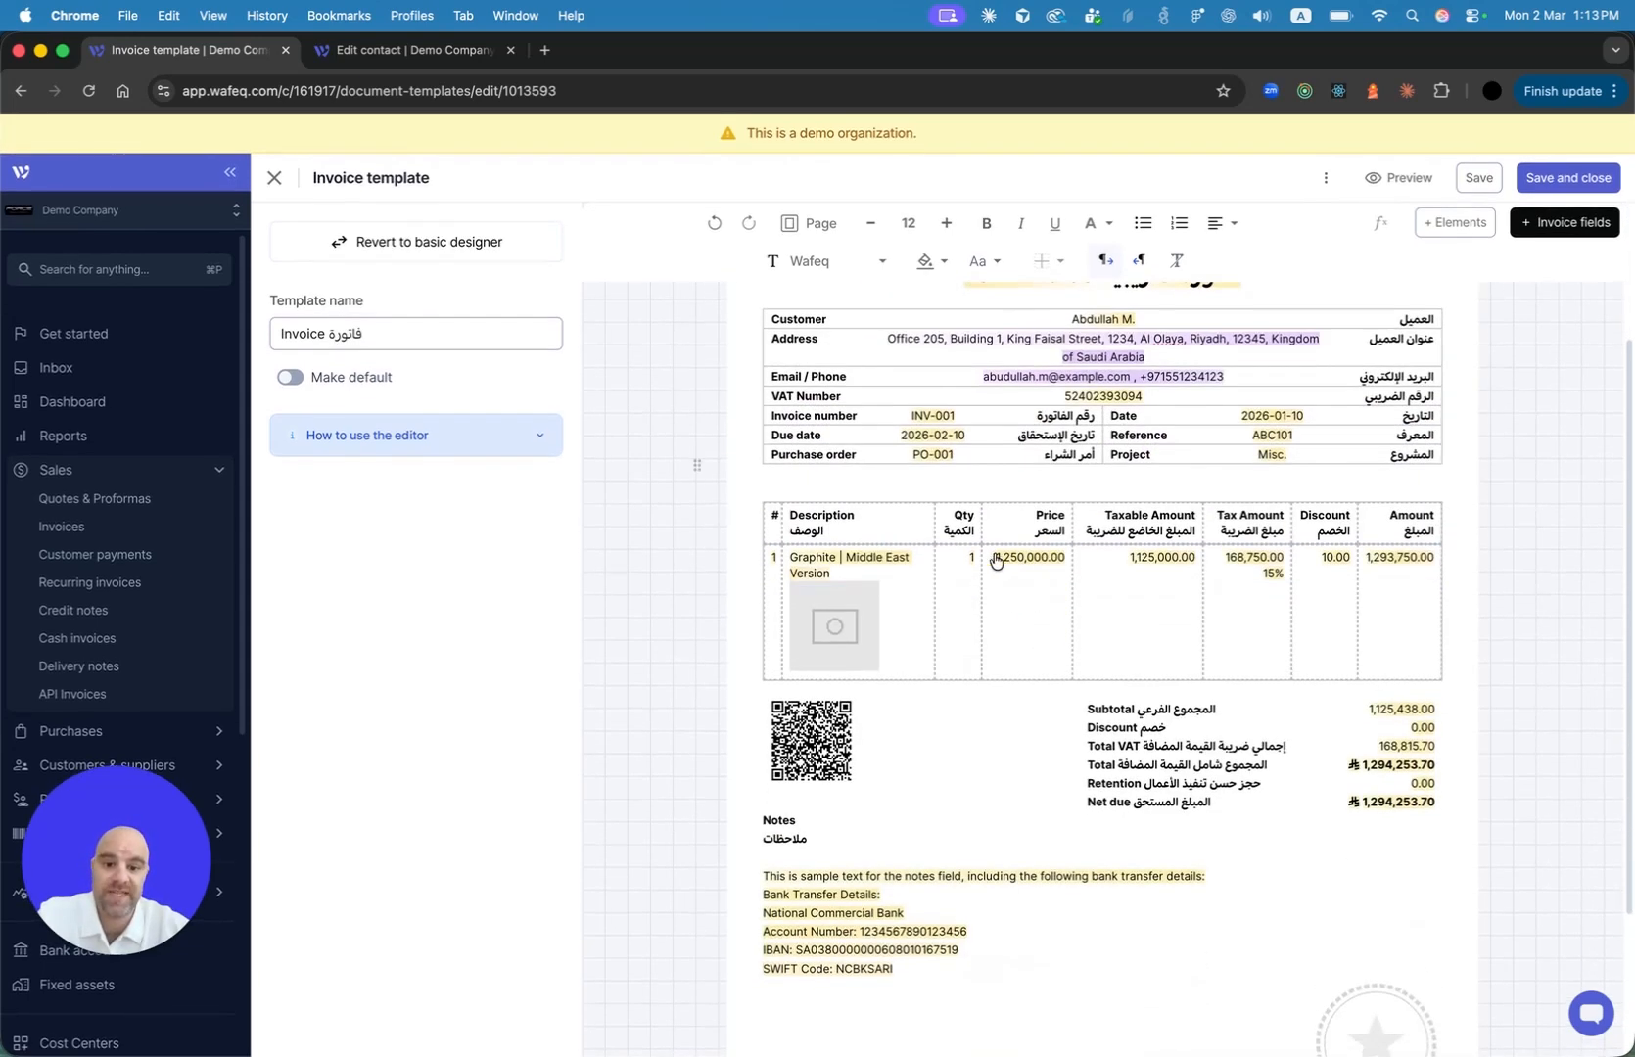
left_click(877, 537)
scroll(1125, 469, "up", 1)
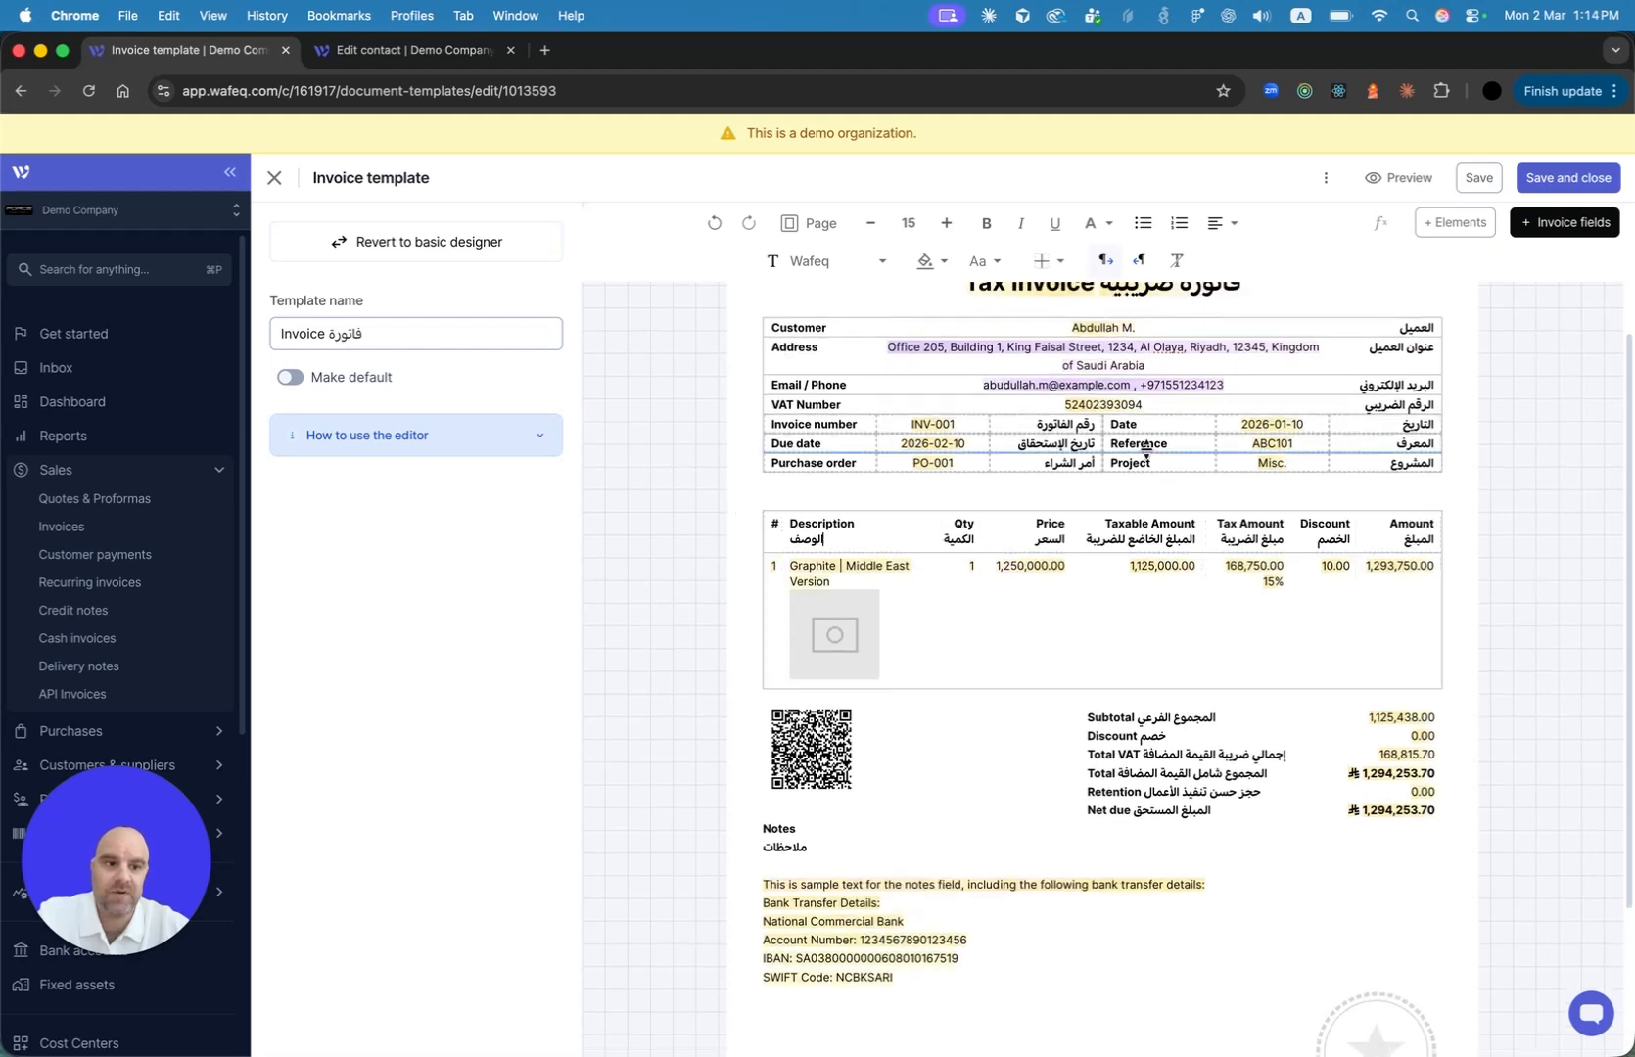
left_click(1452, 224)
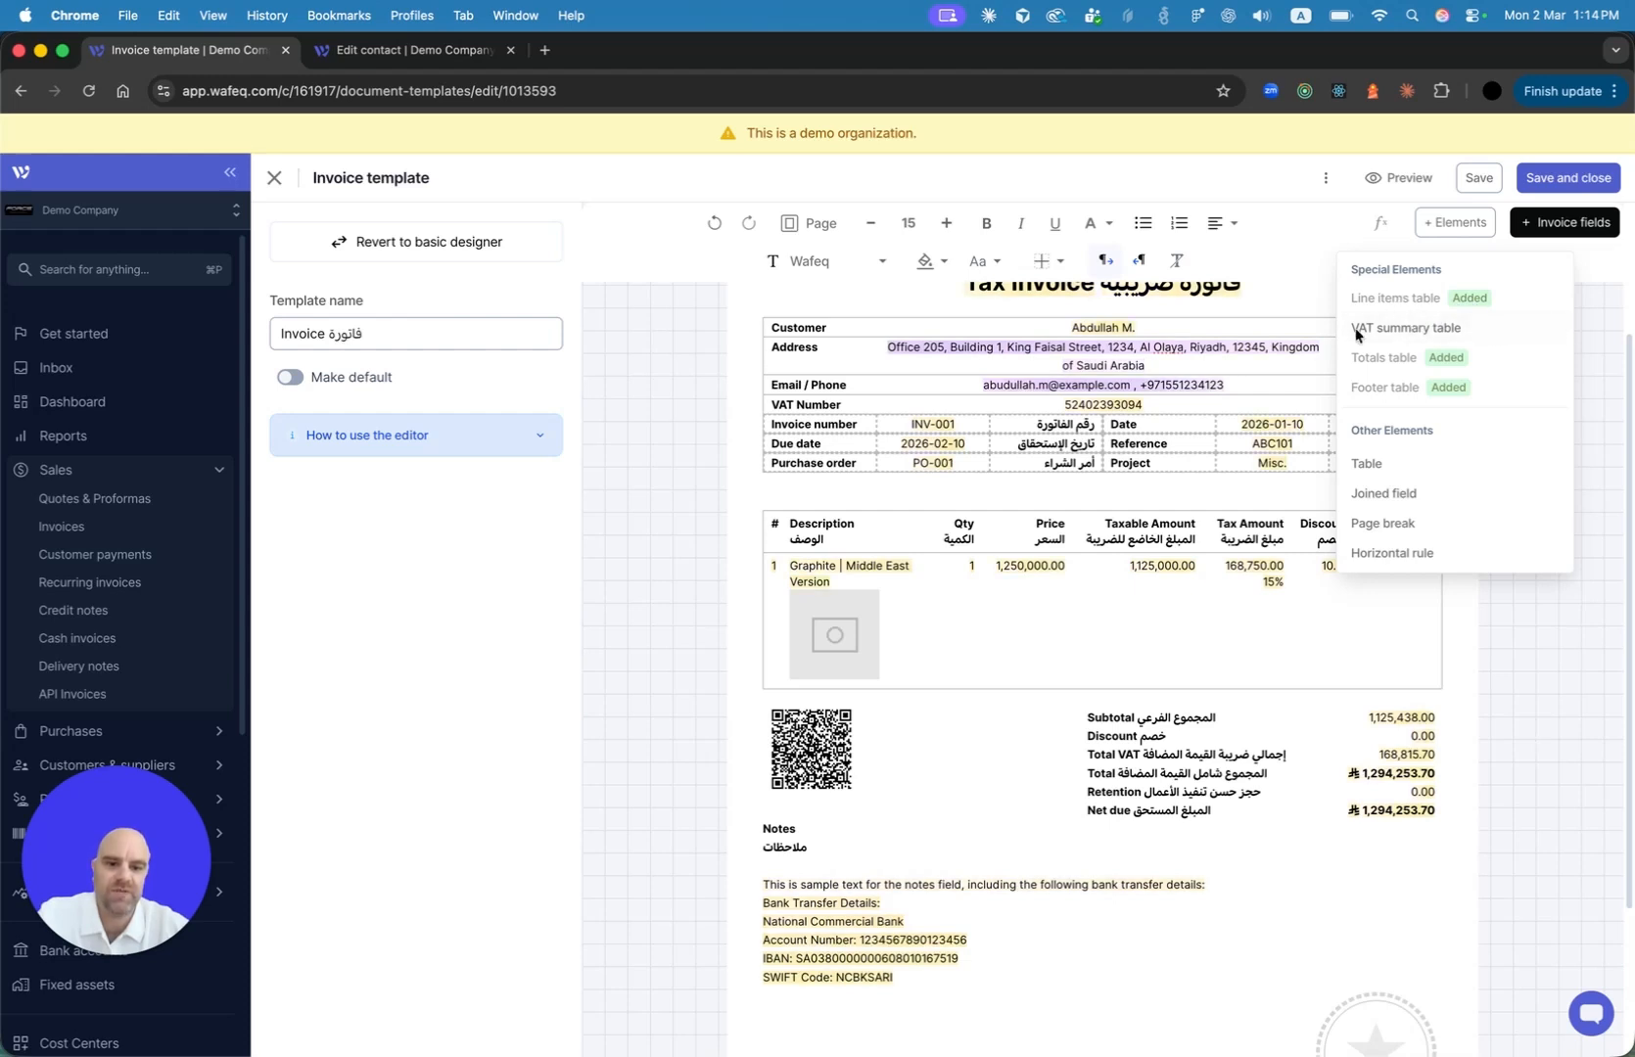
left_click(1147, 606)
Add a blank line above the Notes heading and insert a VAT summary table there
scroll(1146, 607, "down", 2)
scroll(1146, 607, "down", 3)
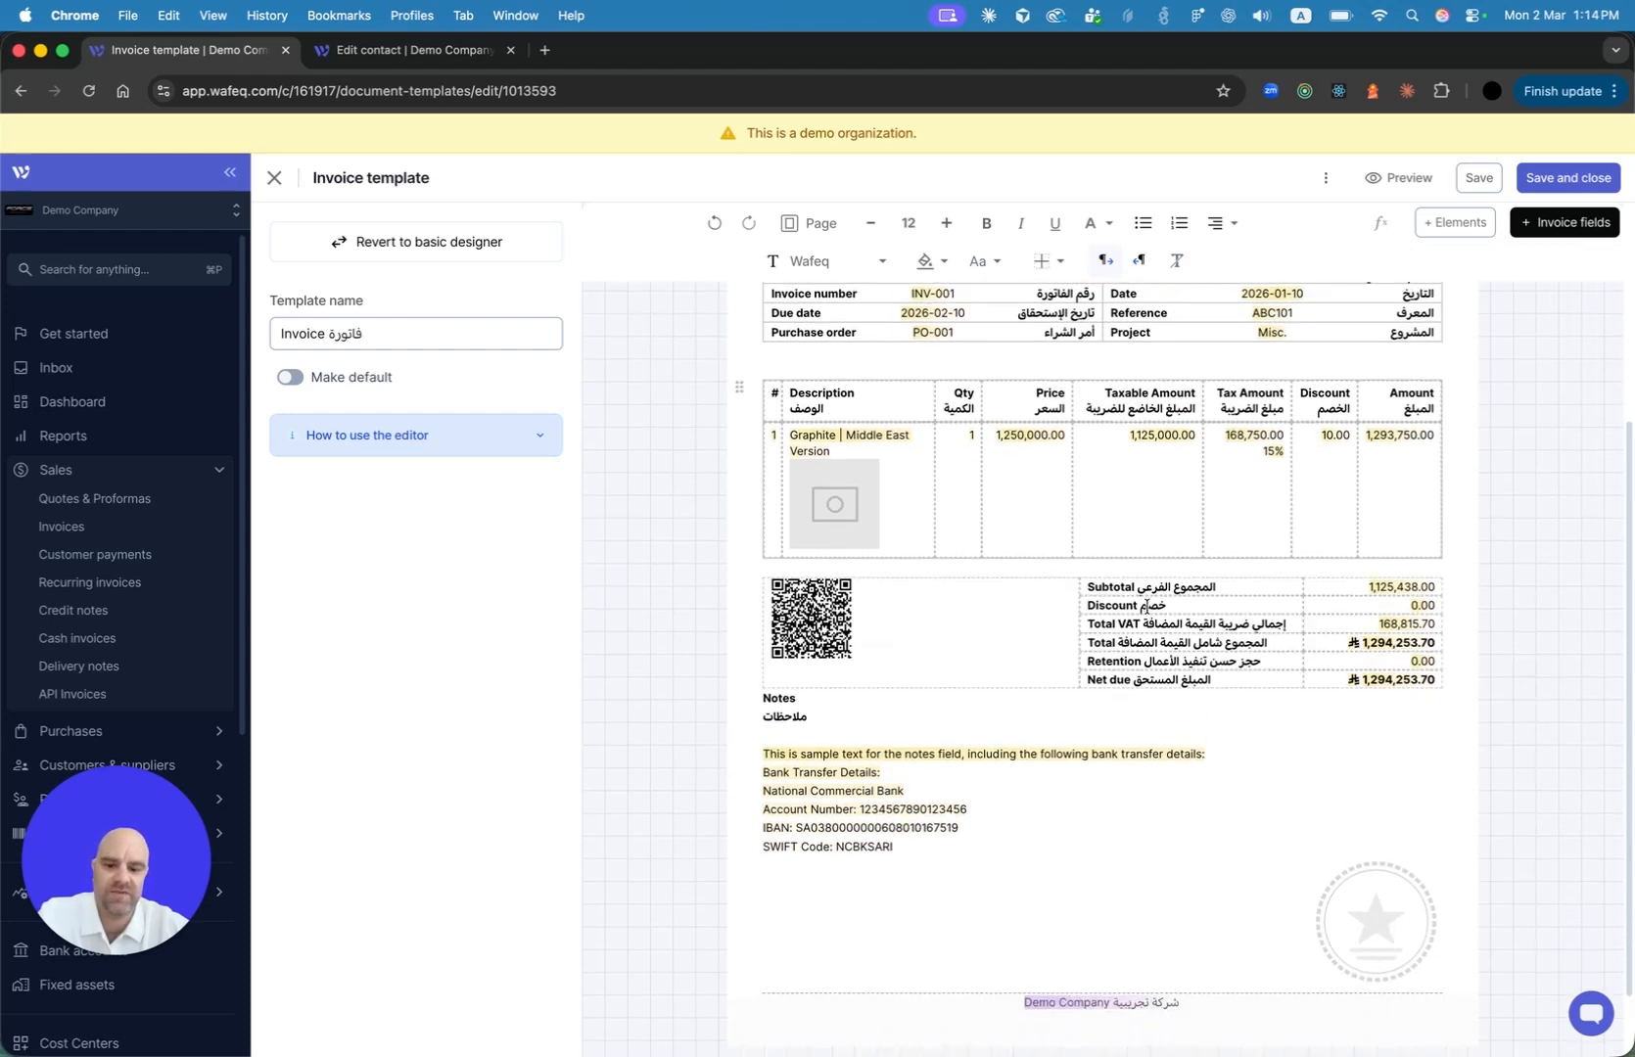
left_click(868, 620)
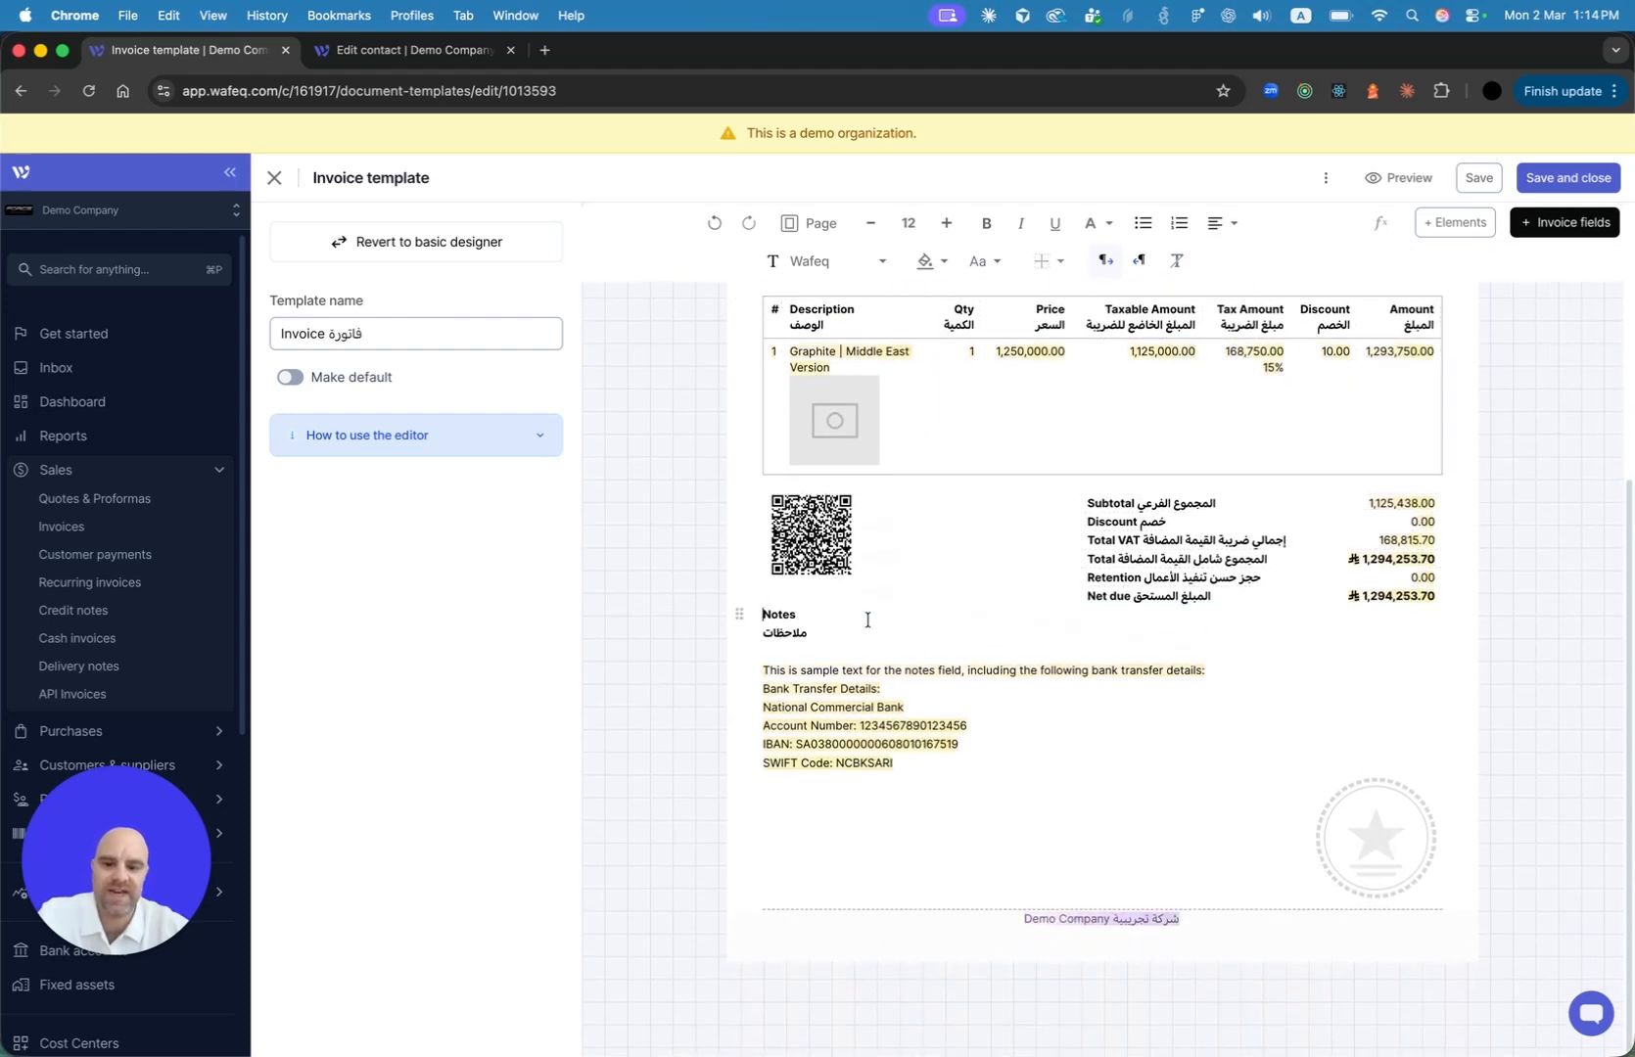
key("Return")
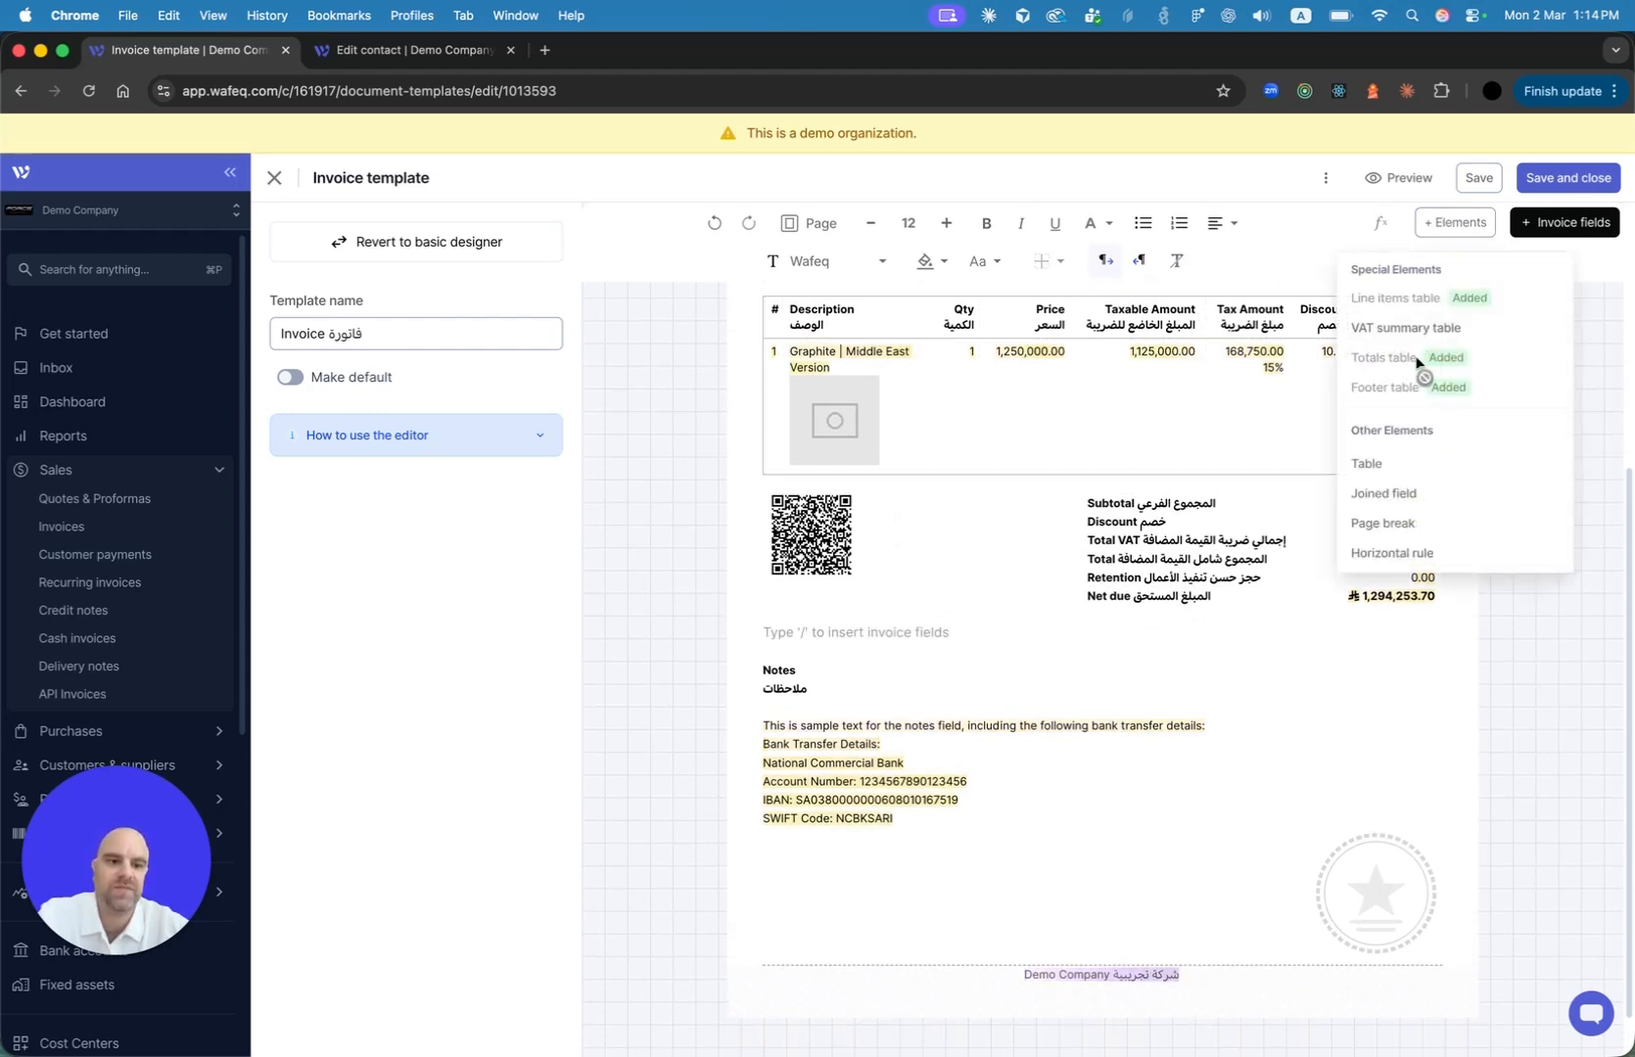
left_click(1406, 328)
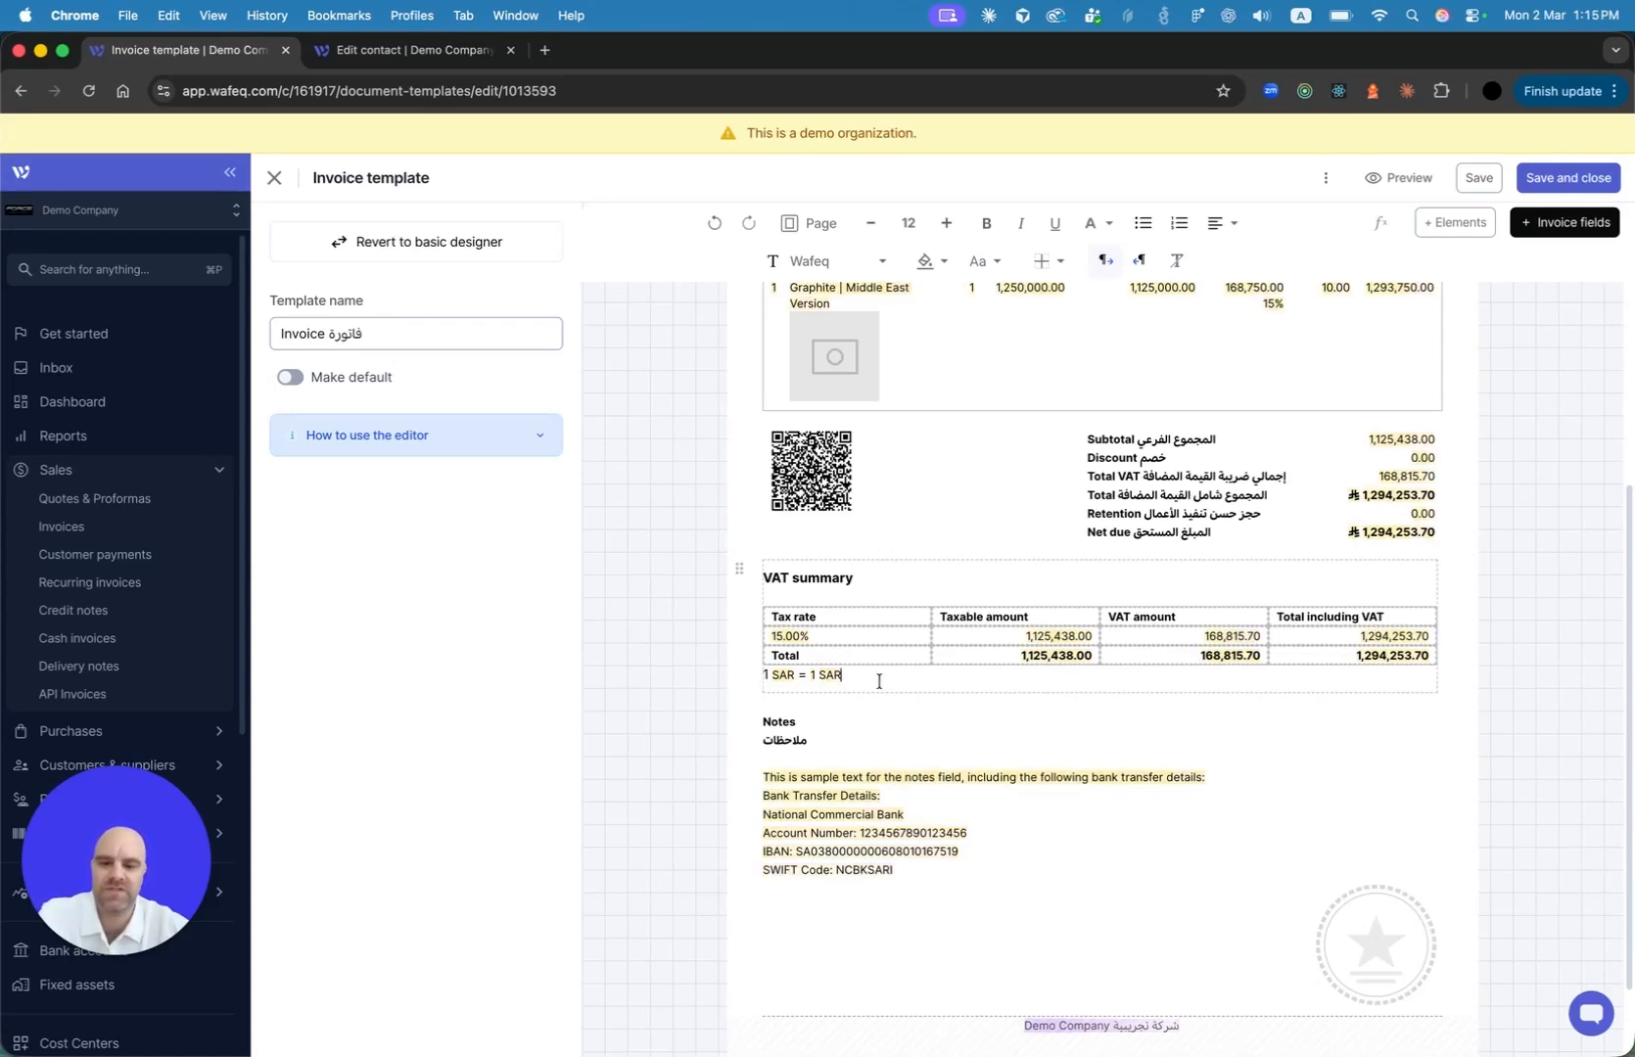
Delete the whole VAT summary block above the Notes heading
left_click(741, 571)
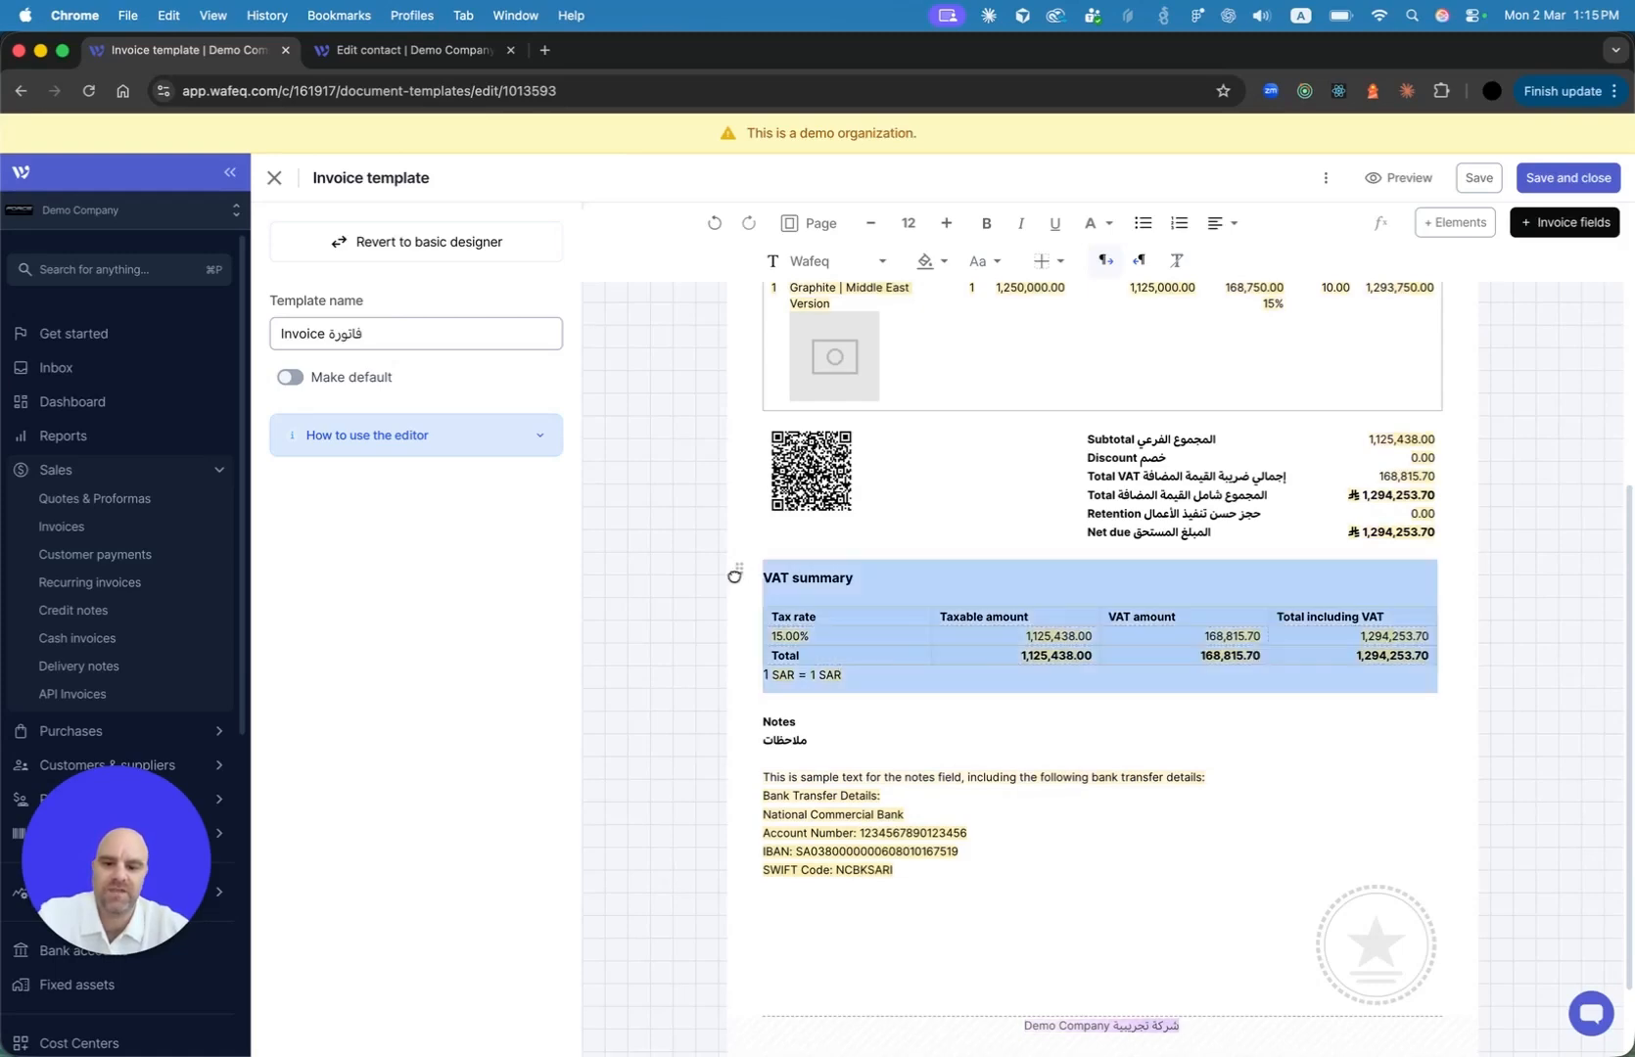
key("BackSpace")
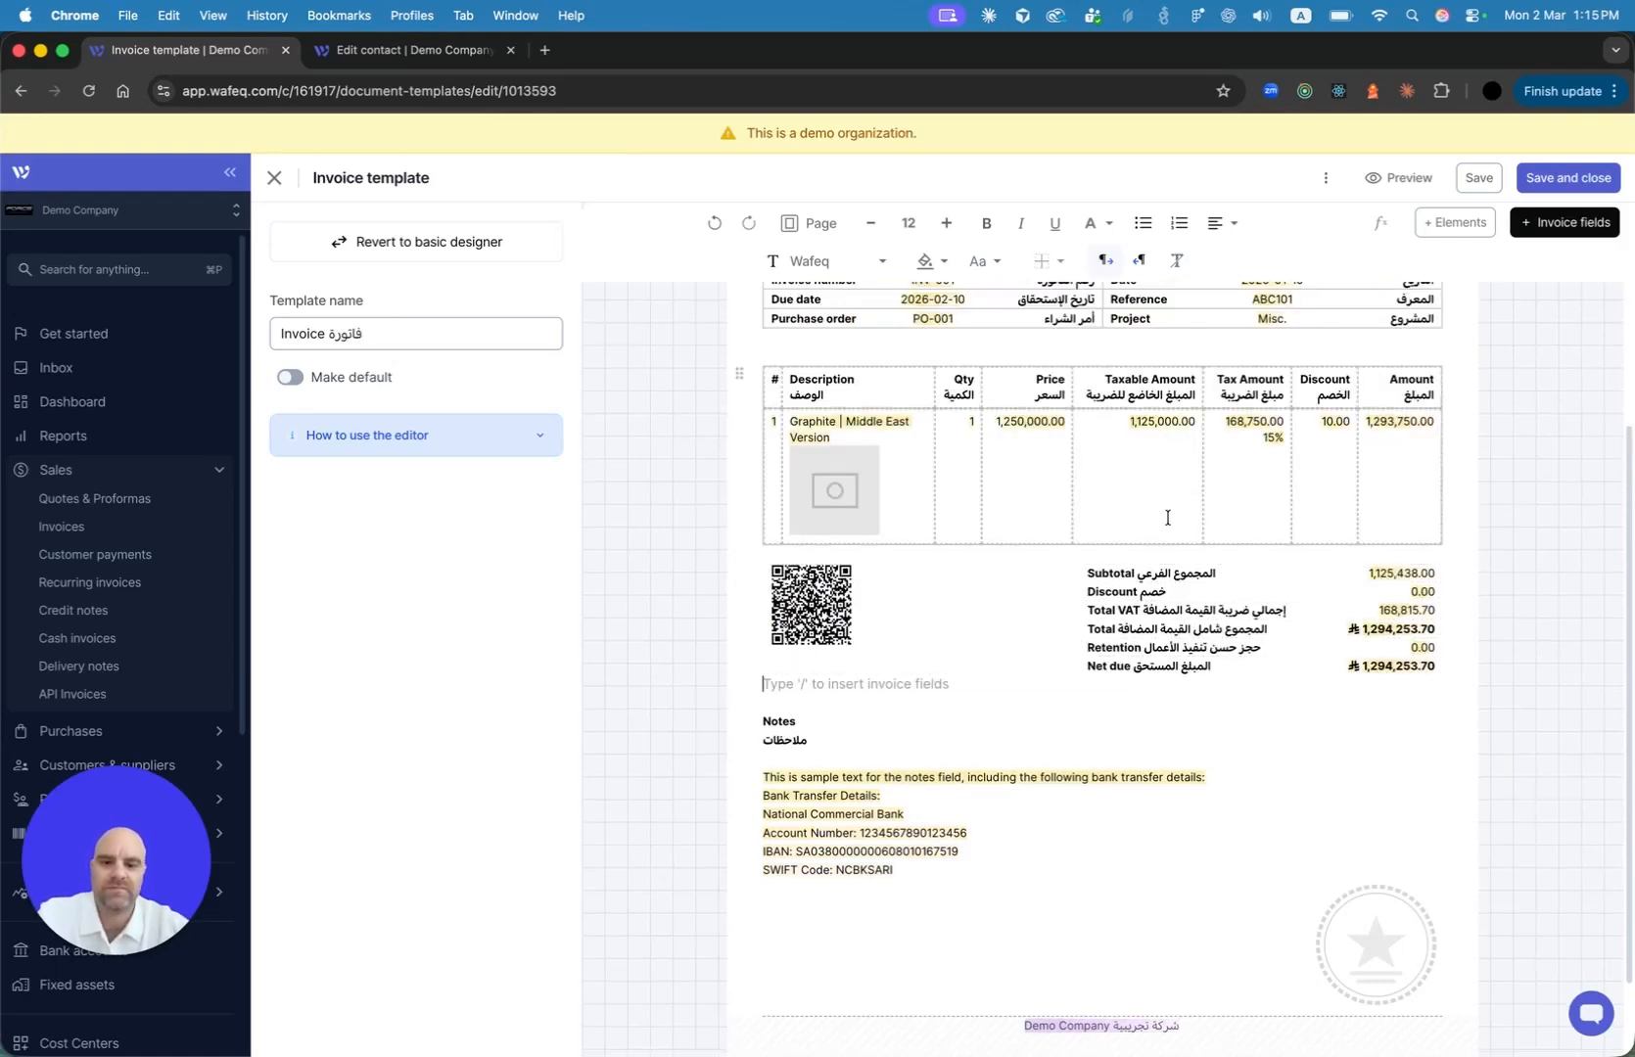
Review the totals table and QR code block and the page footer against the special elements available for insertion
scroll(1167, 518, "up", 5)
left_click(1455, 224)
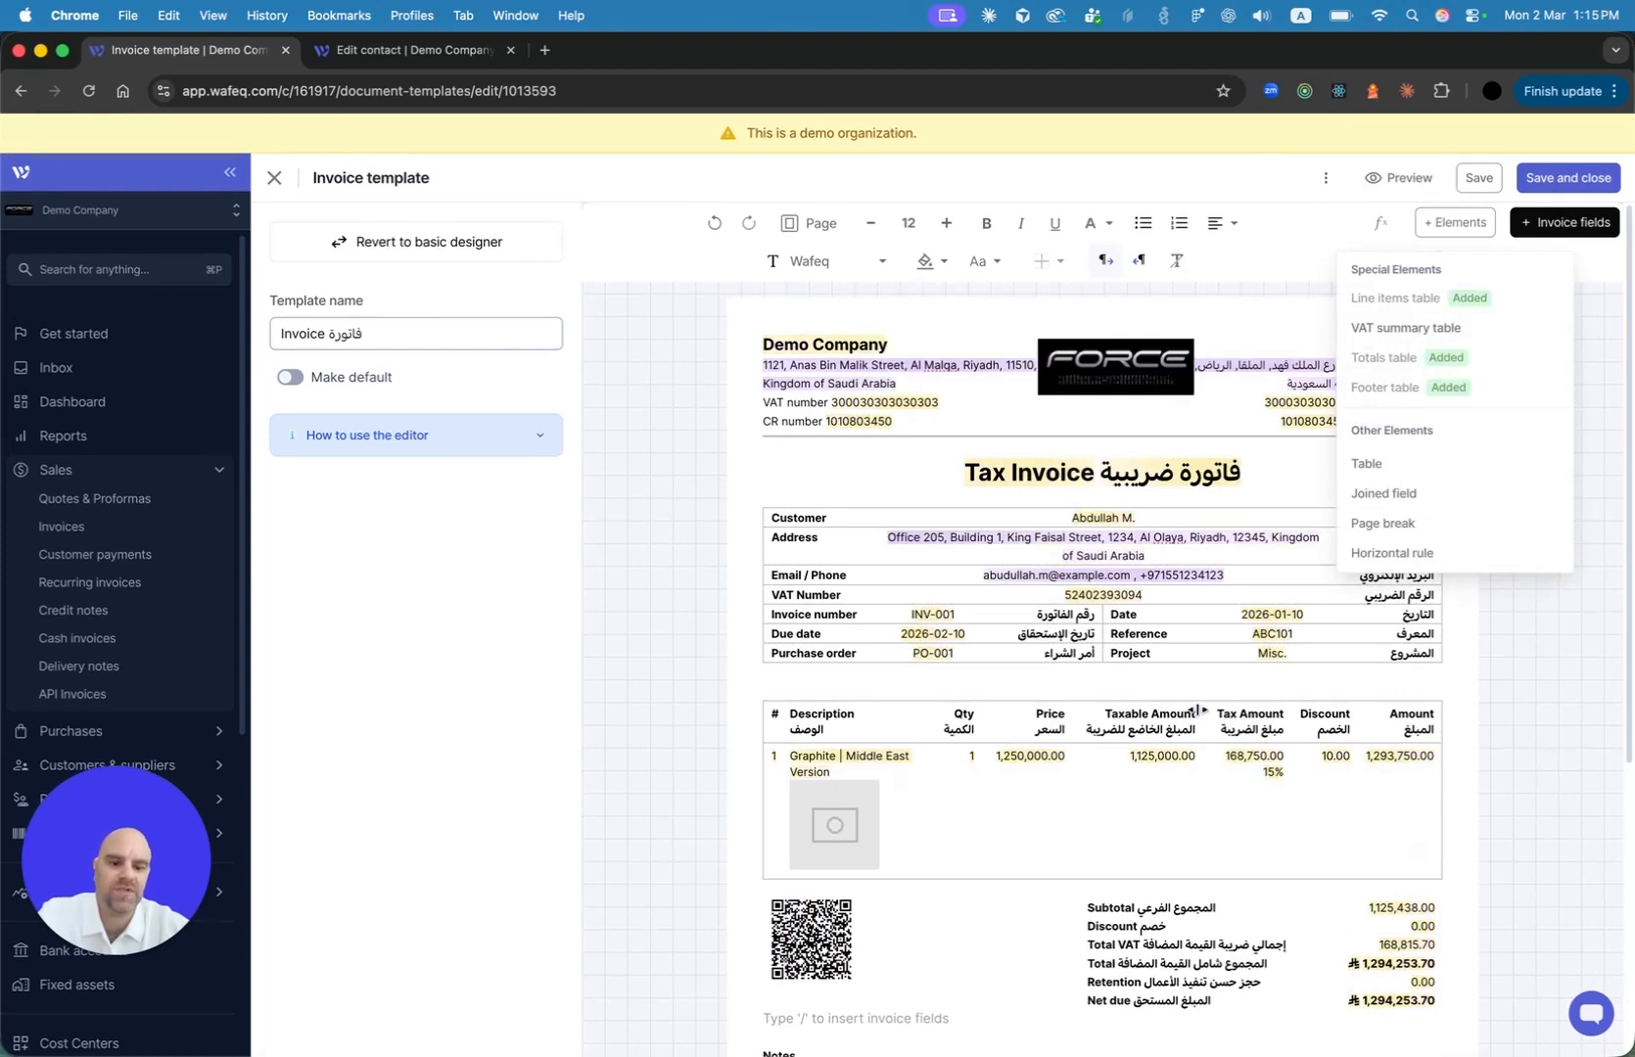
scroll(1070, 674, "down", 3)
left_click(739, 663)
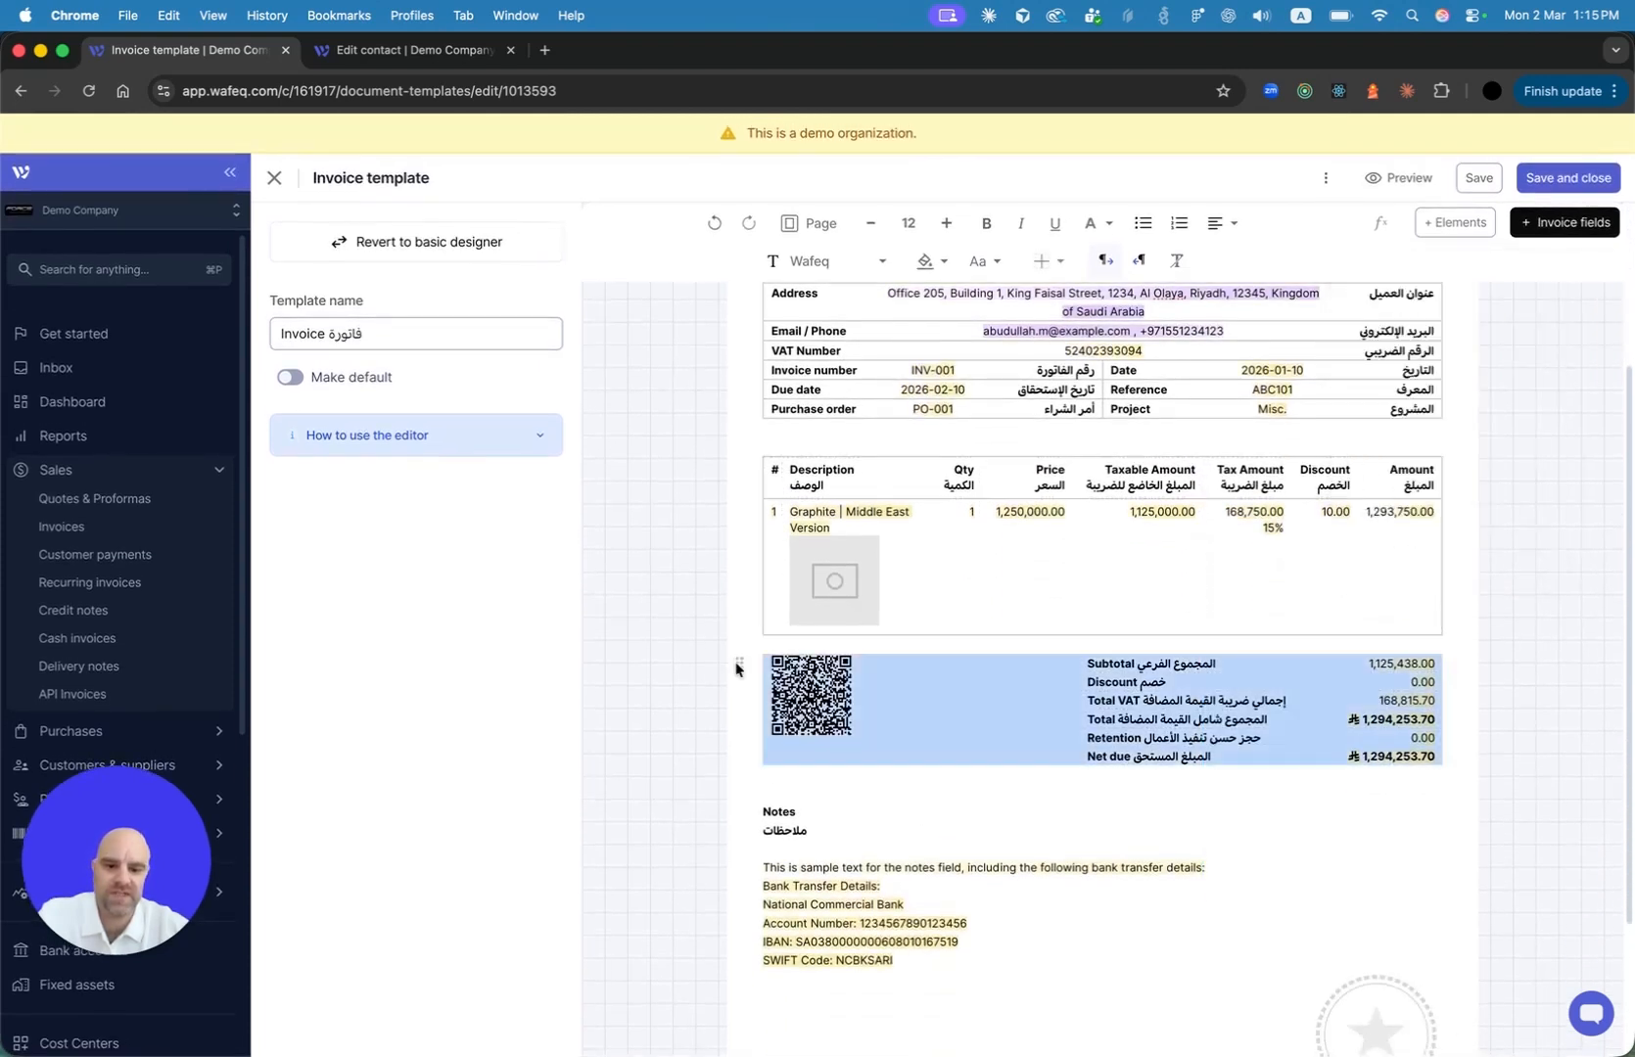
scroll(1257, 669, "down", 1)
left_click(1267, 638)
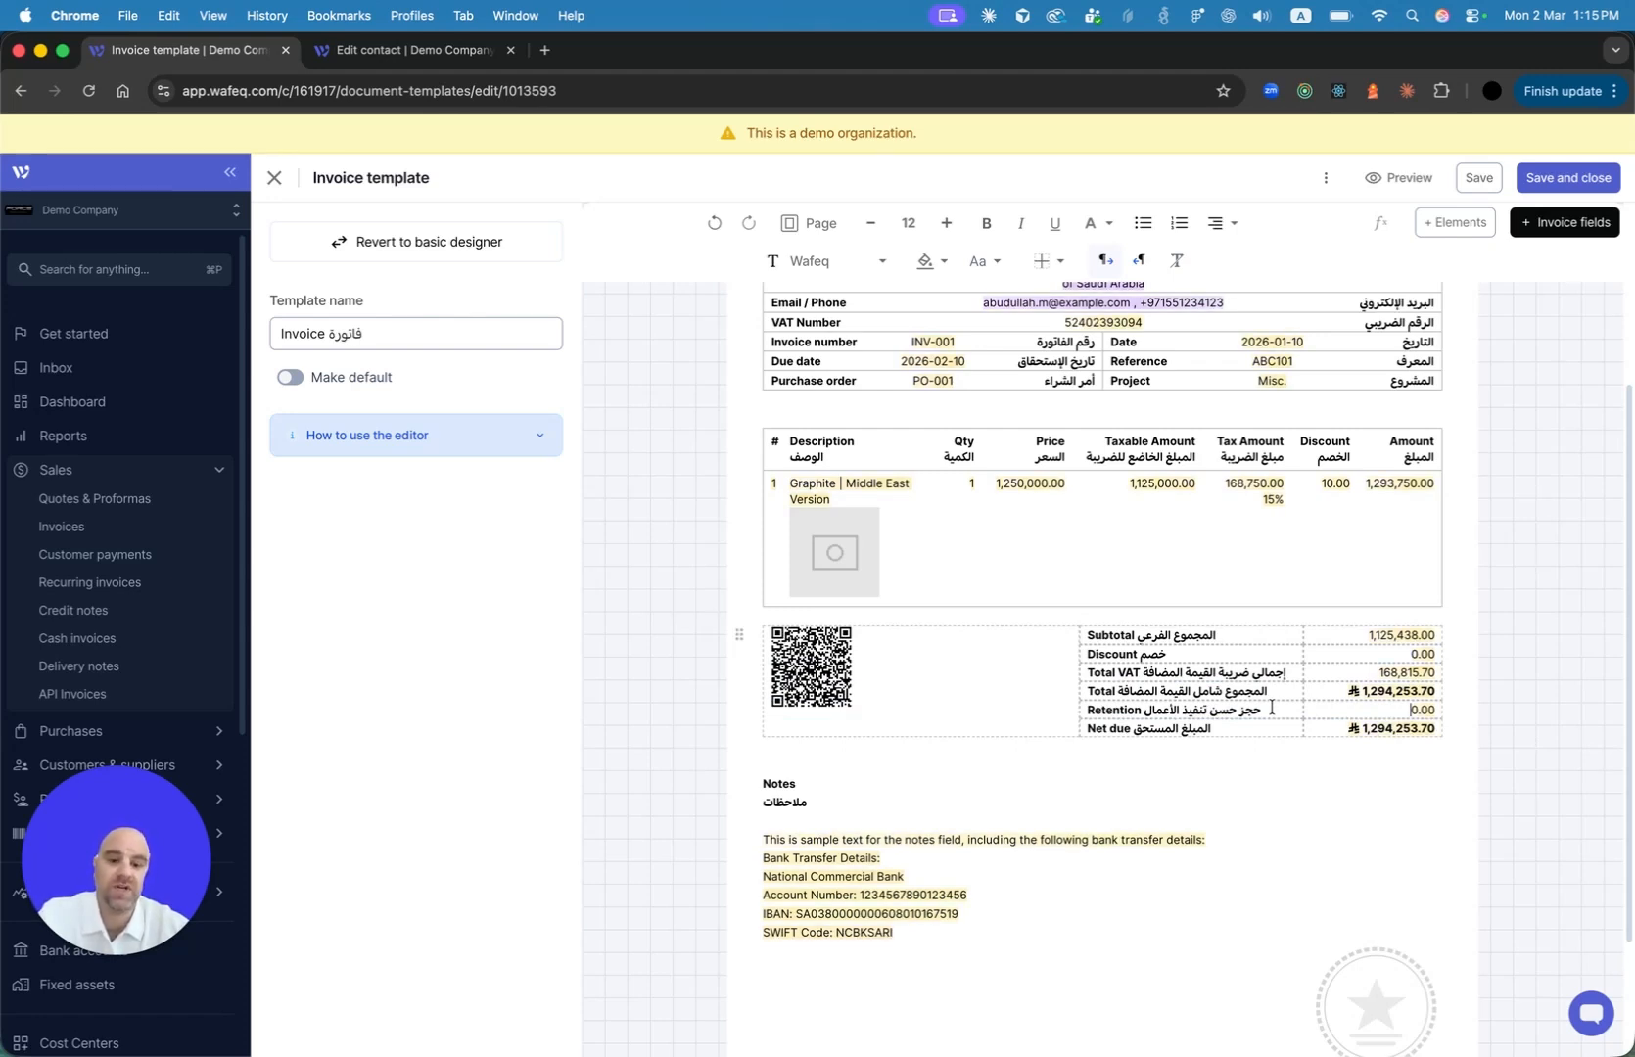
scroll(1263, 676, "up", 5)
left_click(1455, 222)
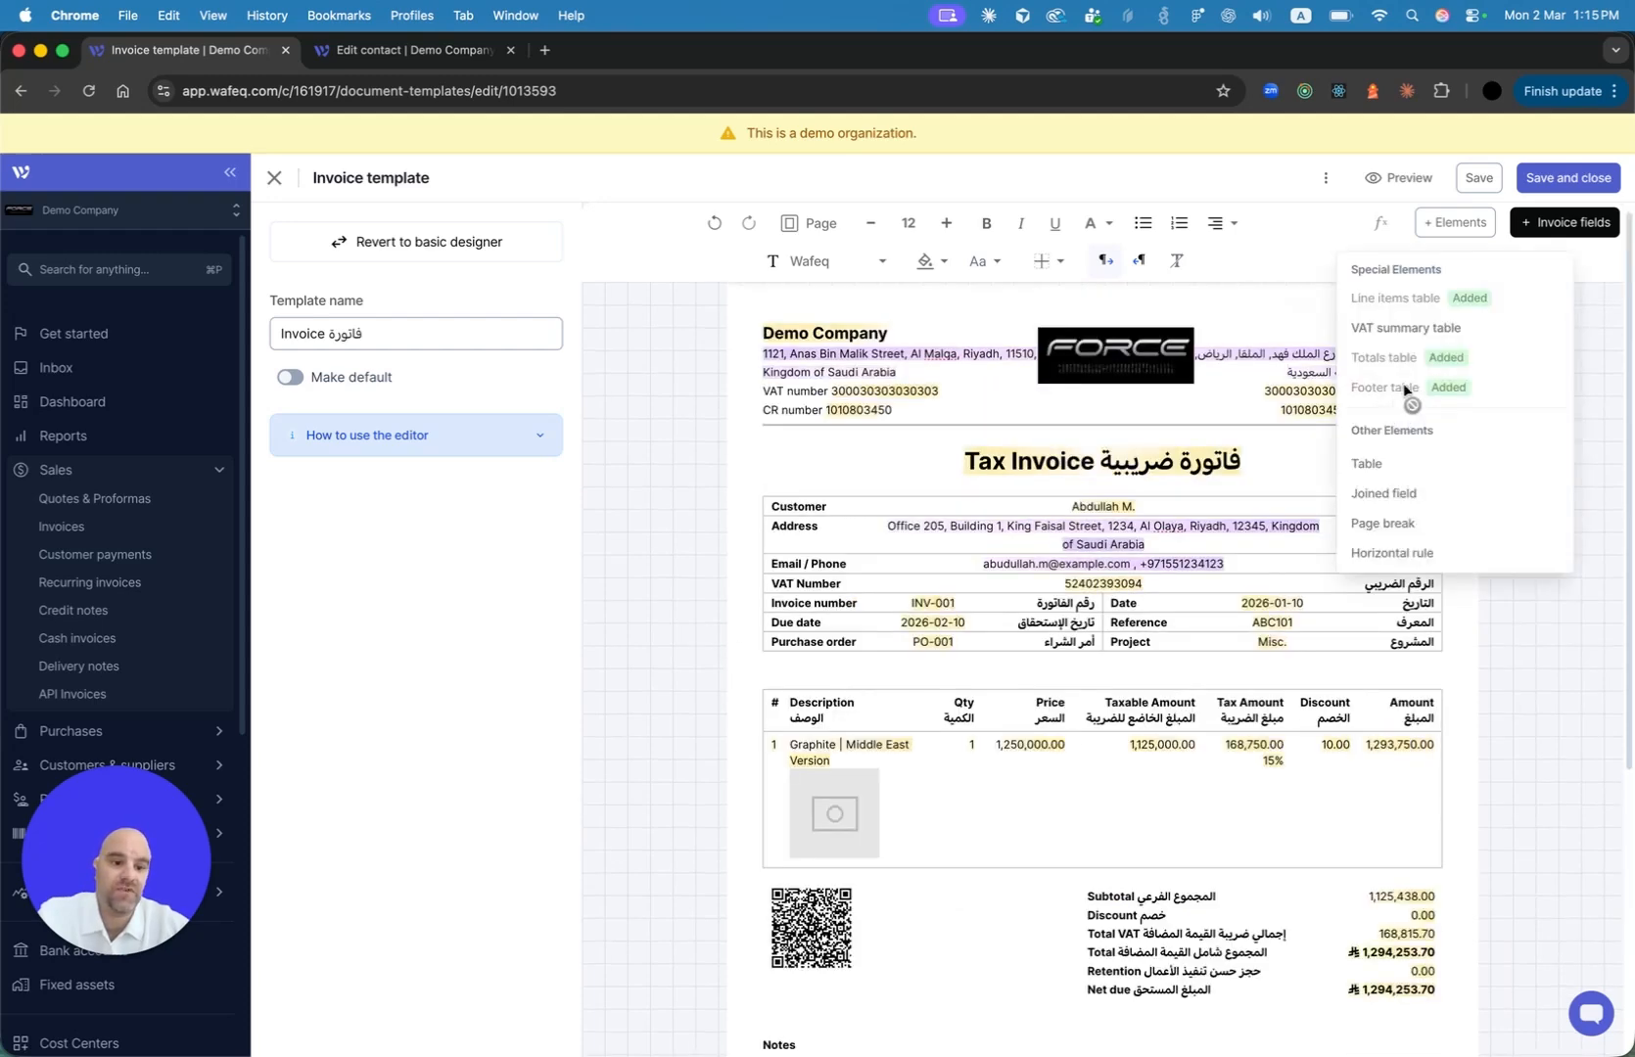
scroll(1080, 809, "down", 5)
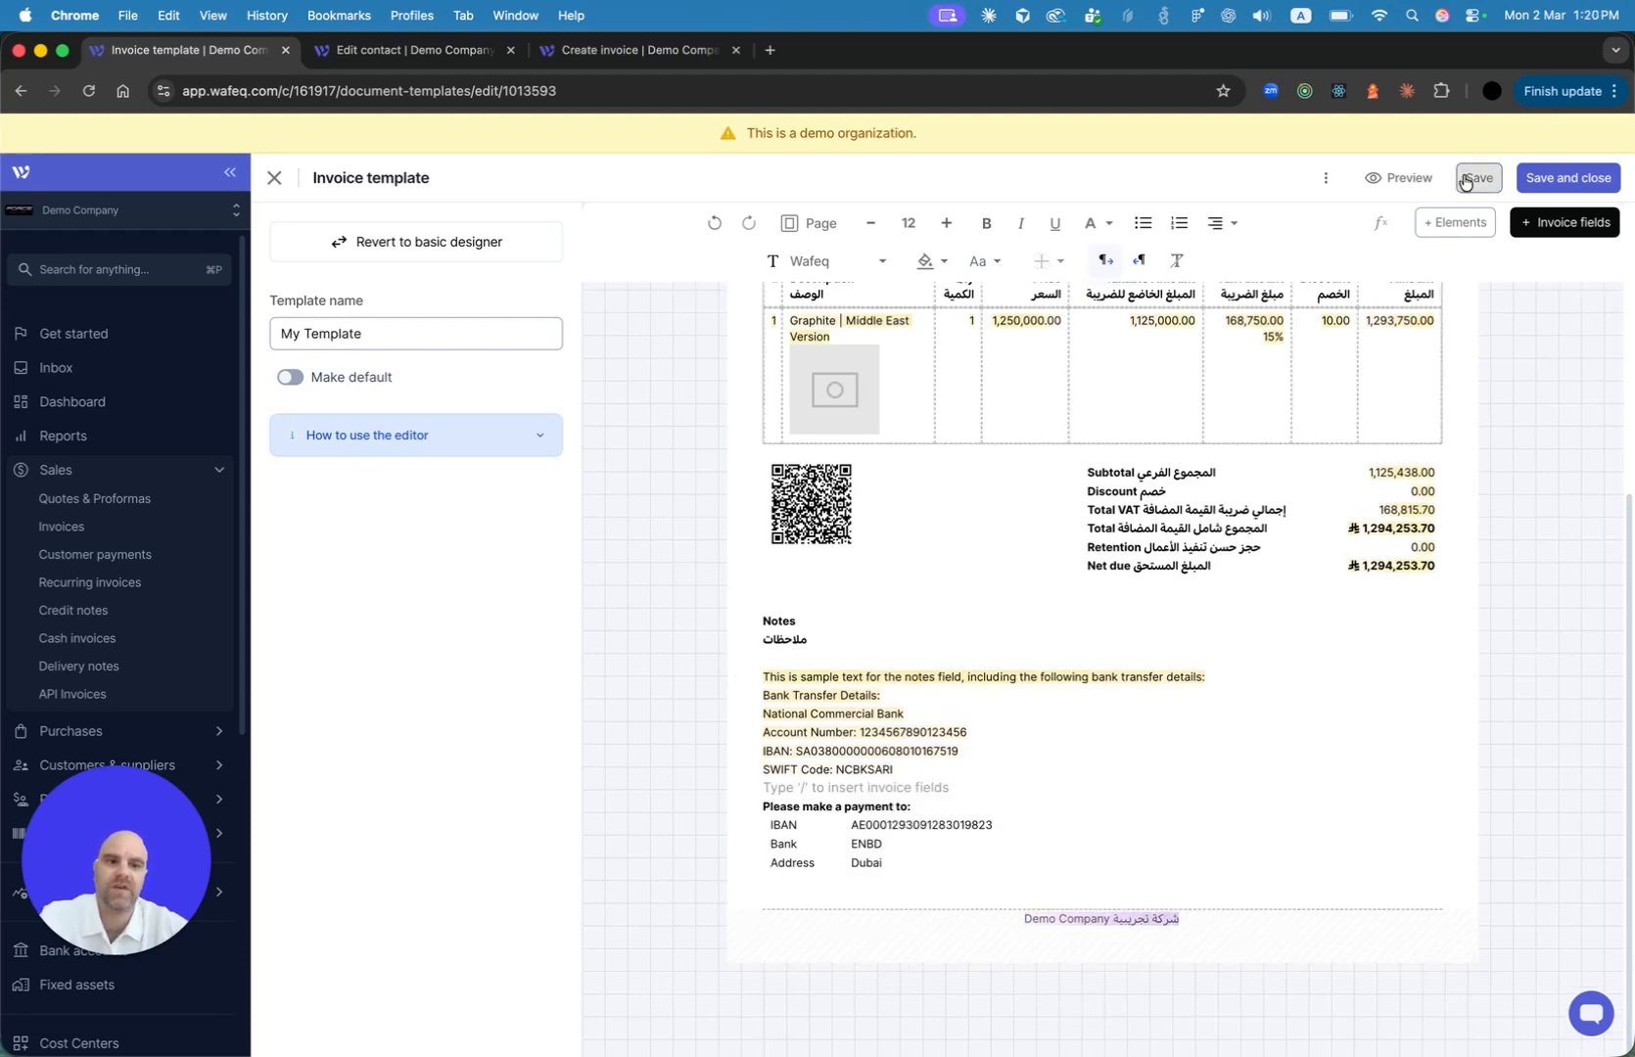
Save the invoice template
left_click(1478, 177)
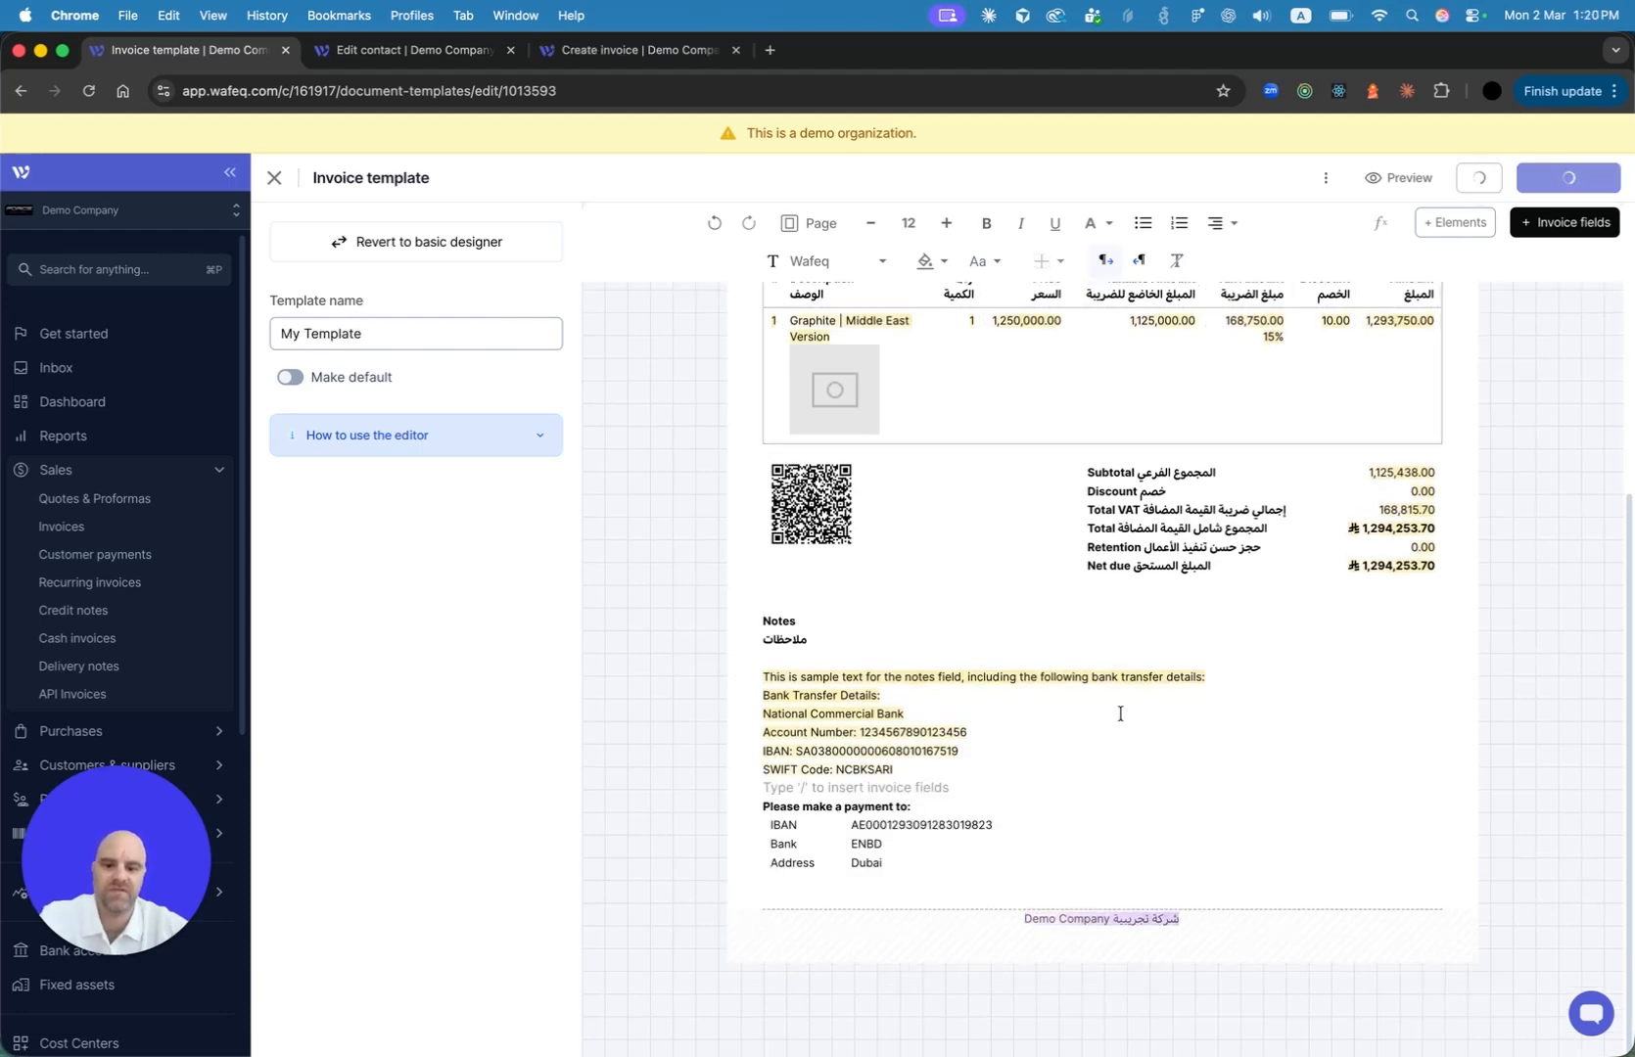
left_click(1106, 795)
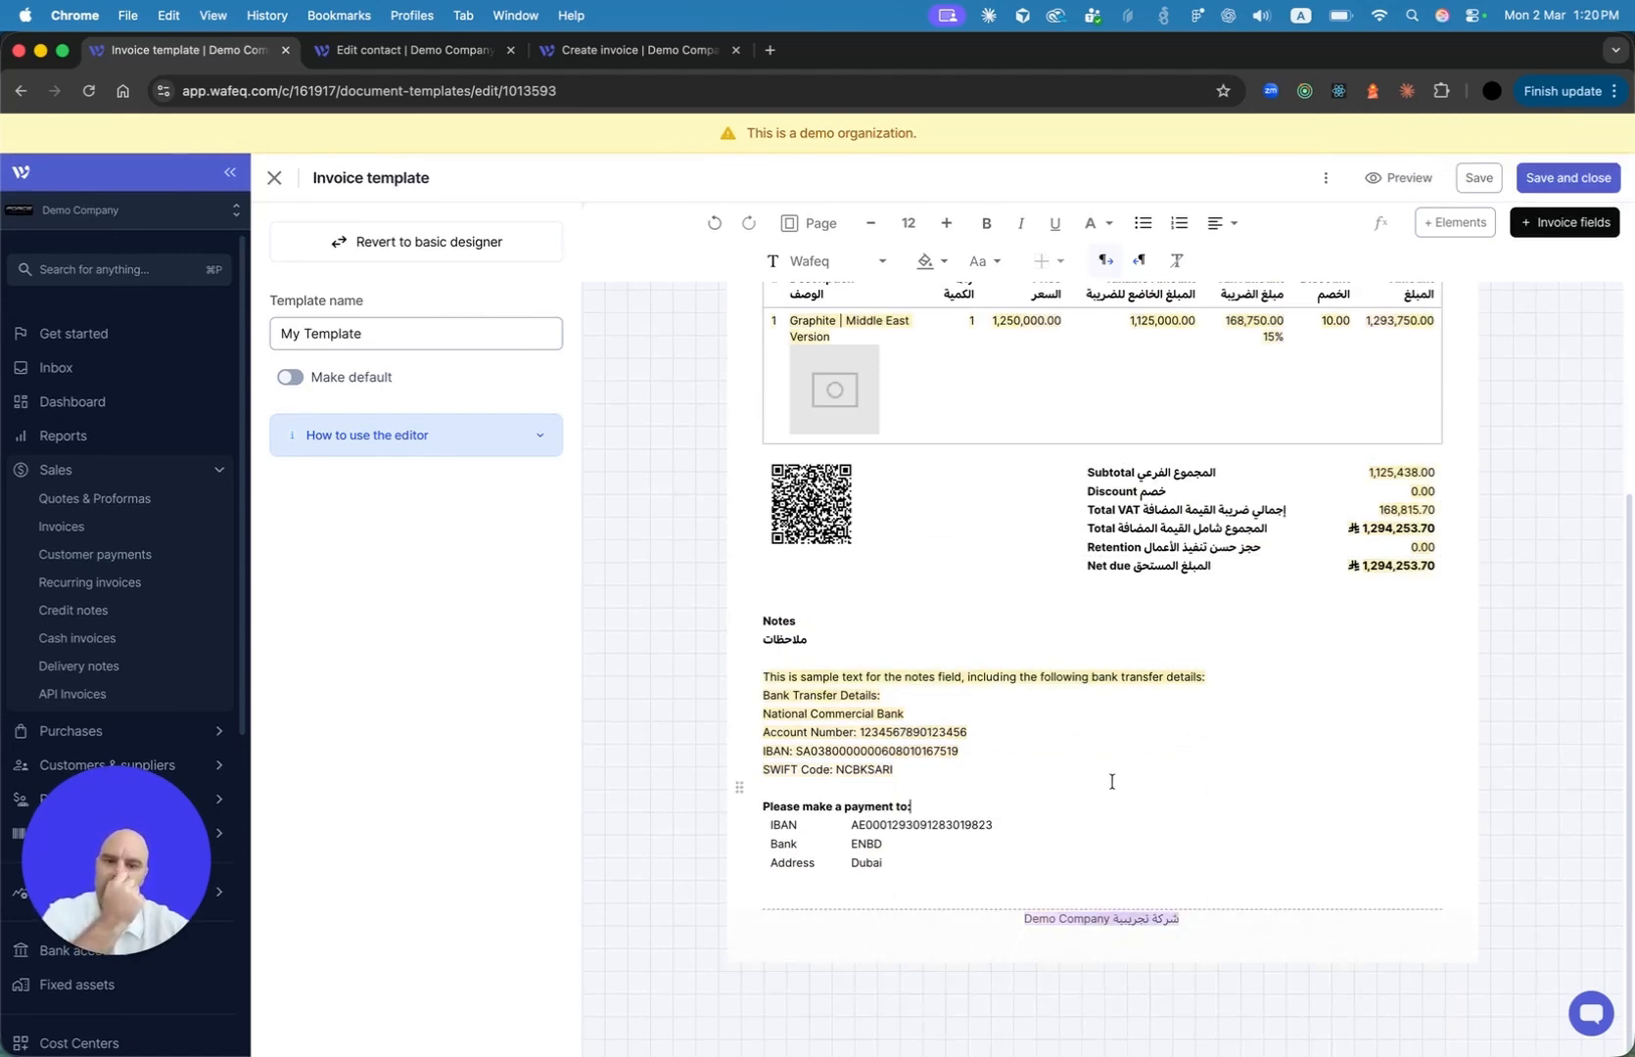
Delete the Qty column from the line items table and widen the Description column up to the Price column
scroll(1145, 423, "up", 2)
scroll(1143, 416, "up", 3)
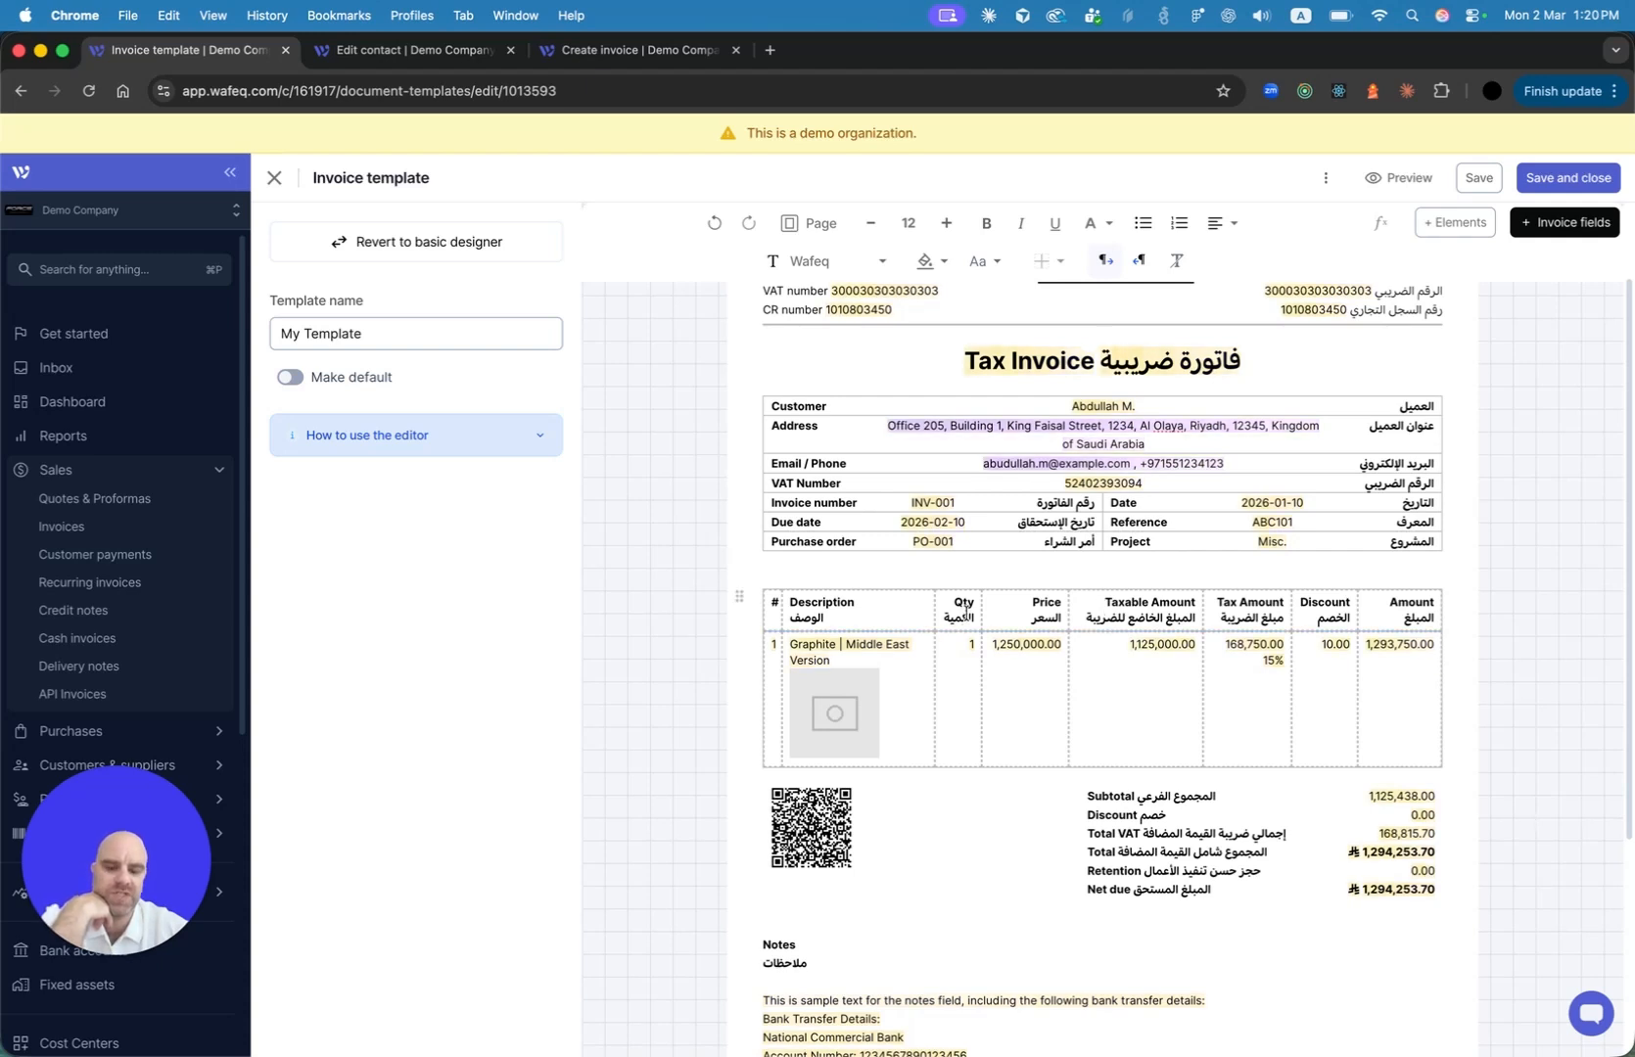
left_click_drag(966, 613, 964, 682)
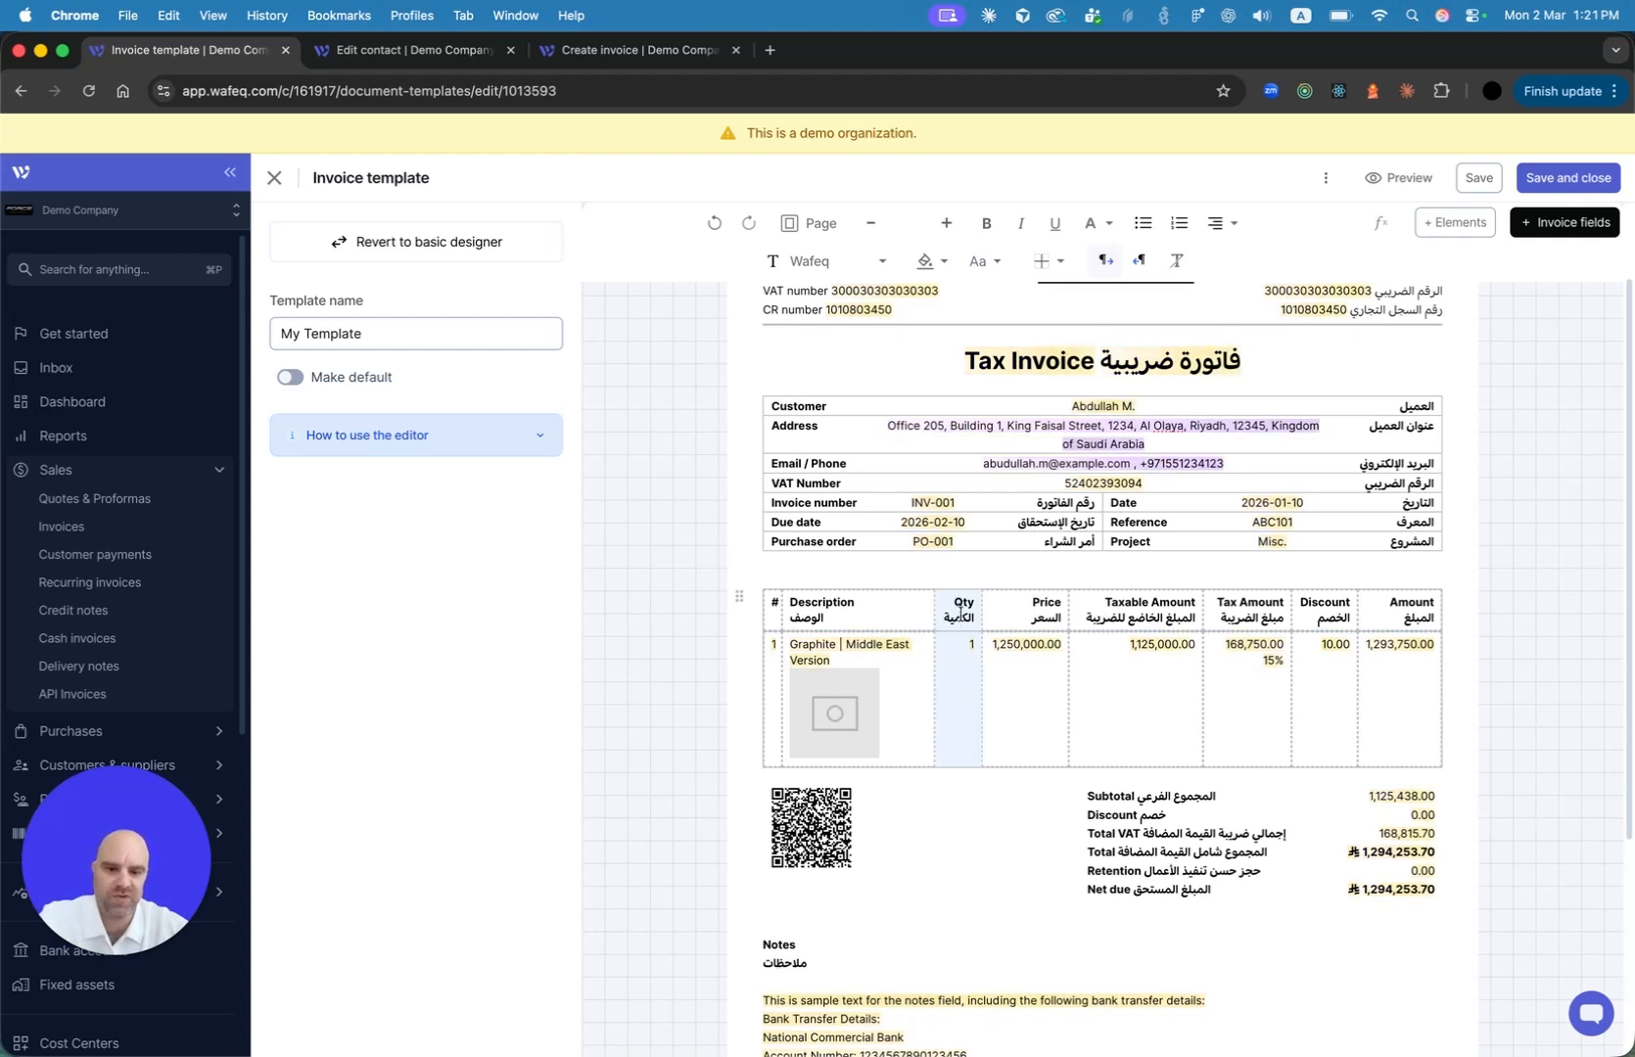
right_click(959, 610)
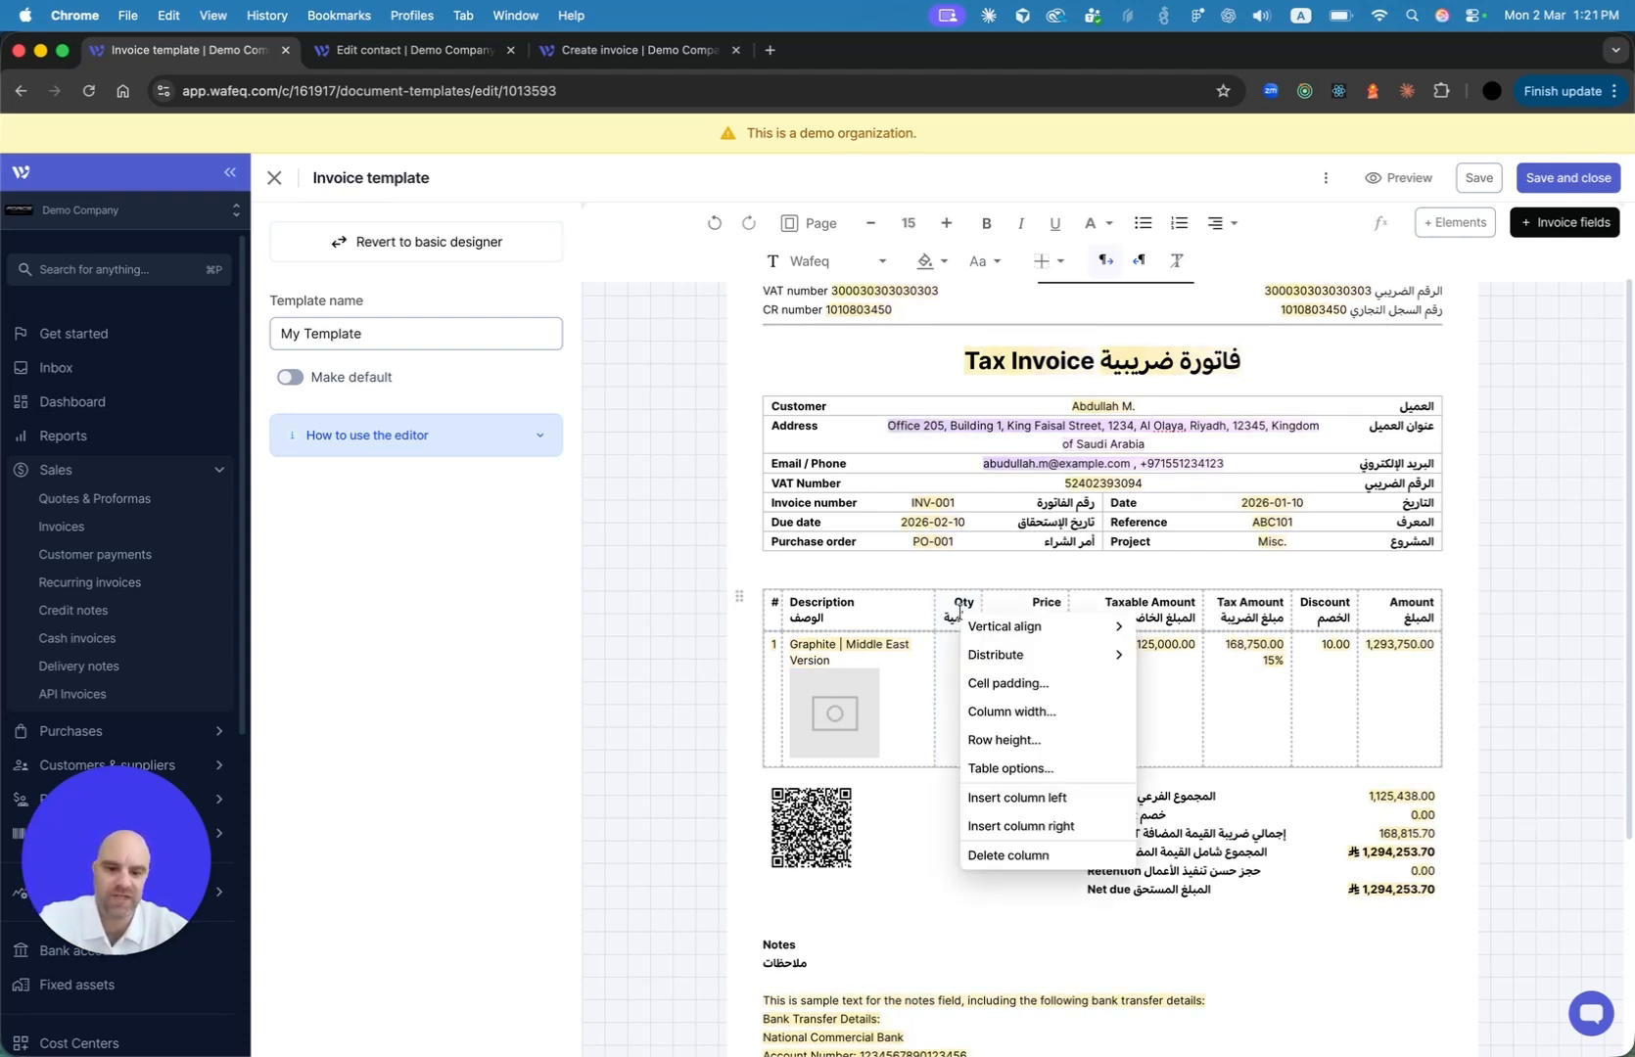
left_click(1023, 855)
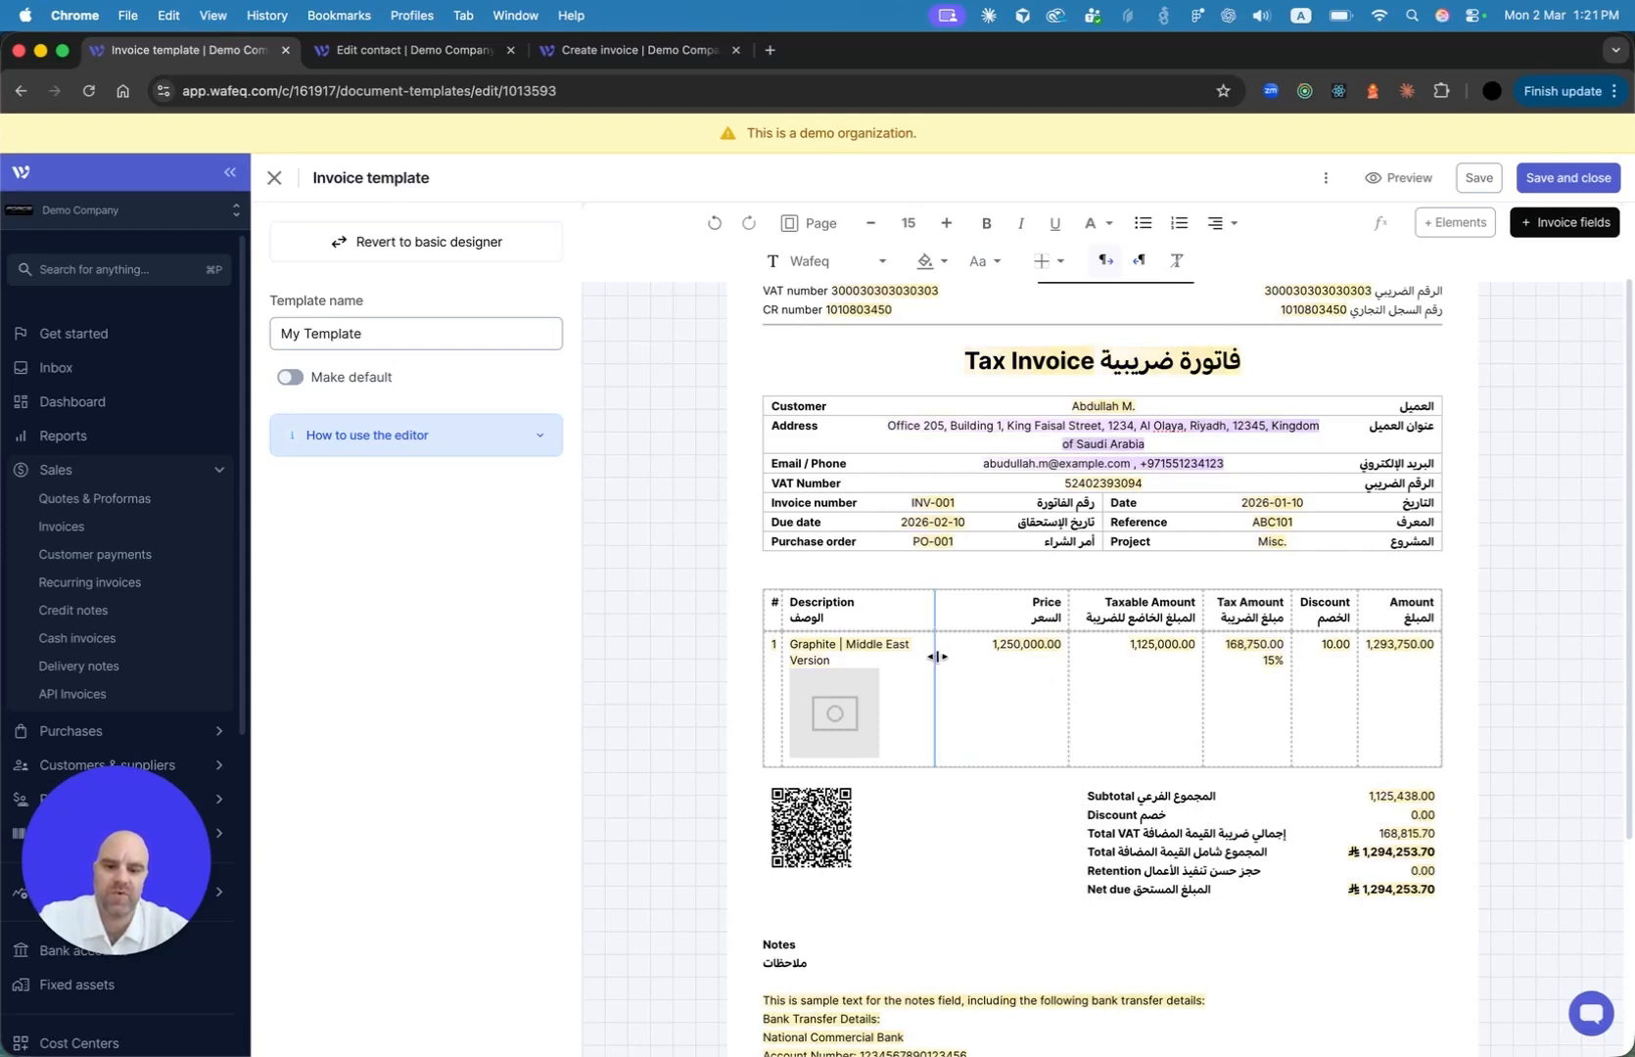
left_click_drag(937, 657, 982, 657)
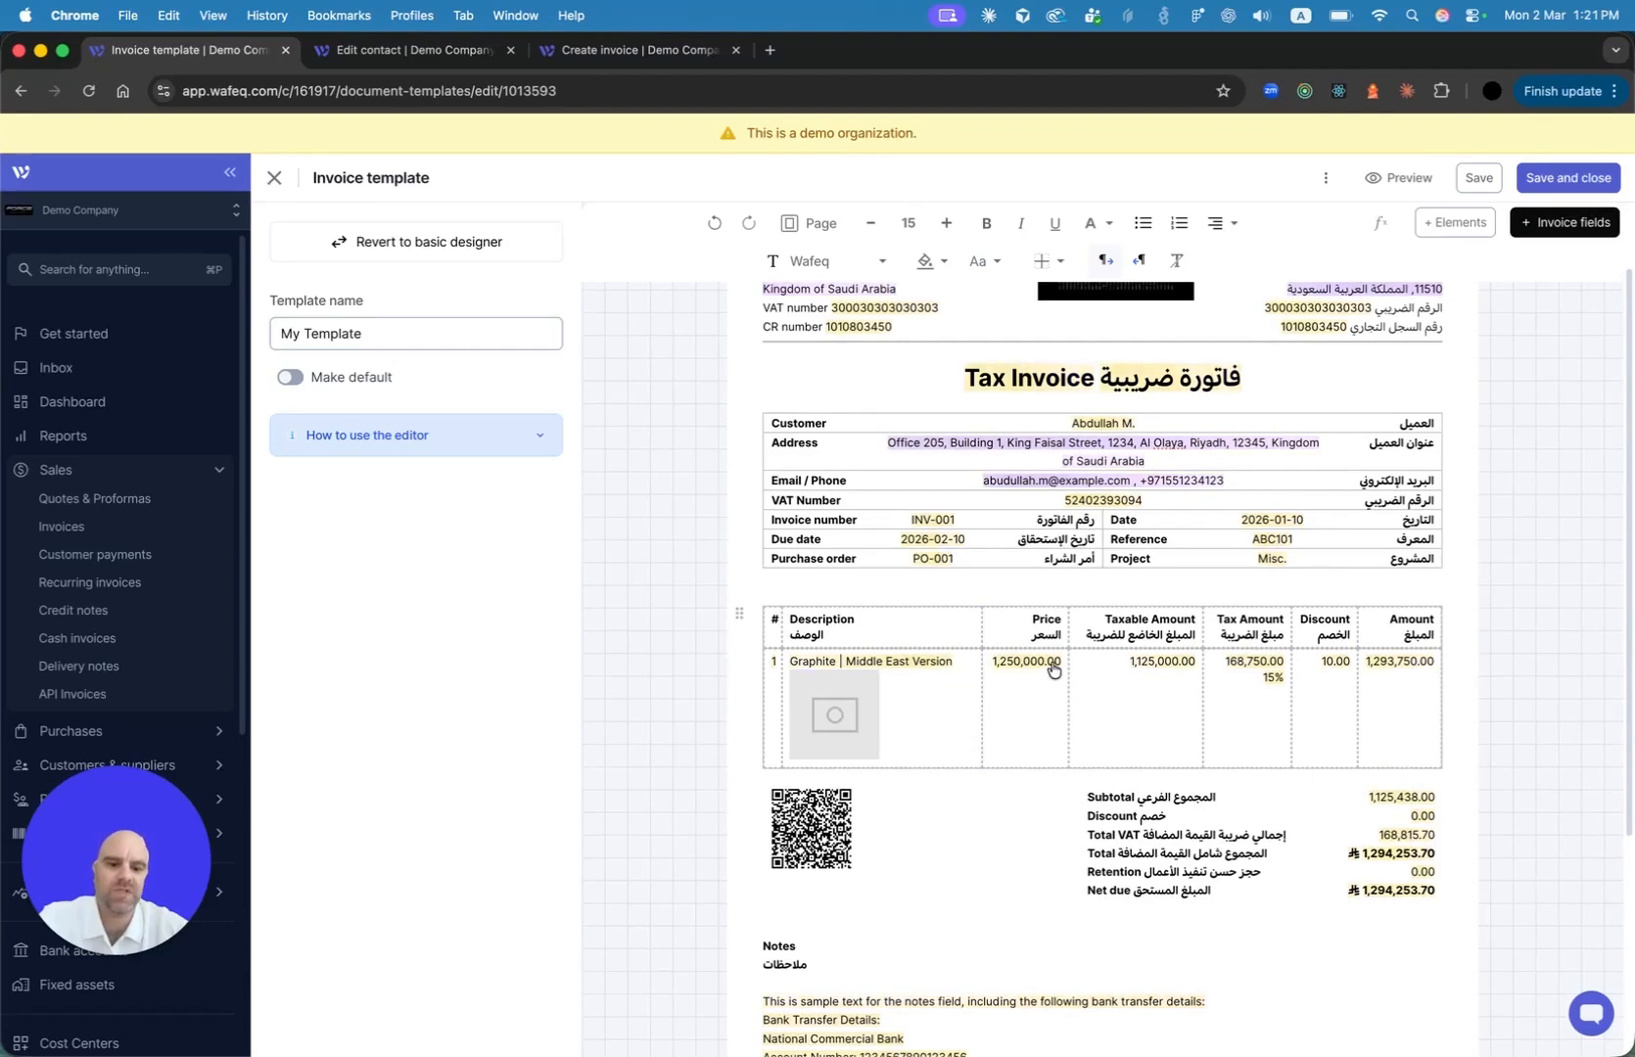
Insert the line item Unit of measure field on a new line below the price in the line items table
key("Return")
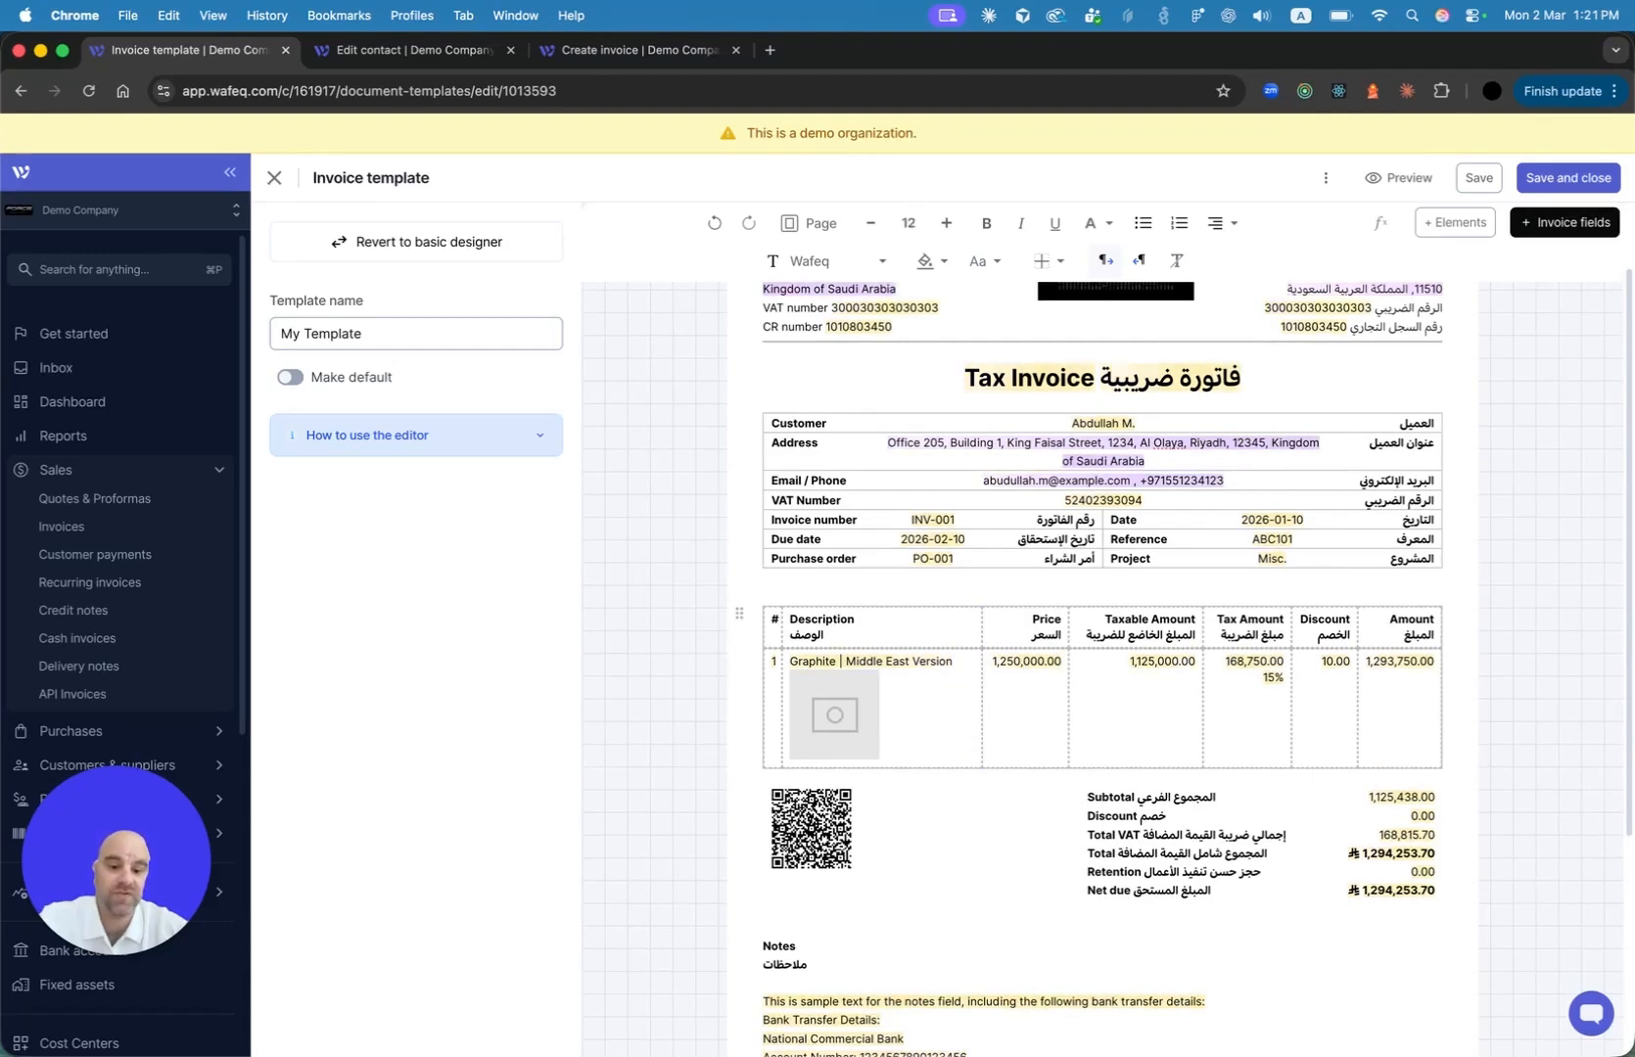
type("@")
key("BackSpace")
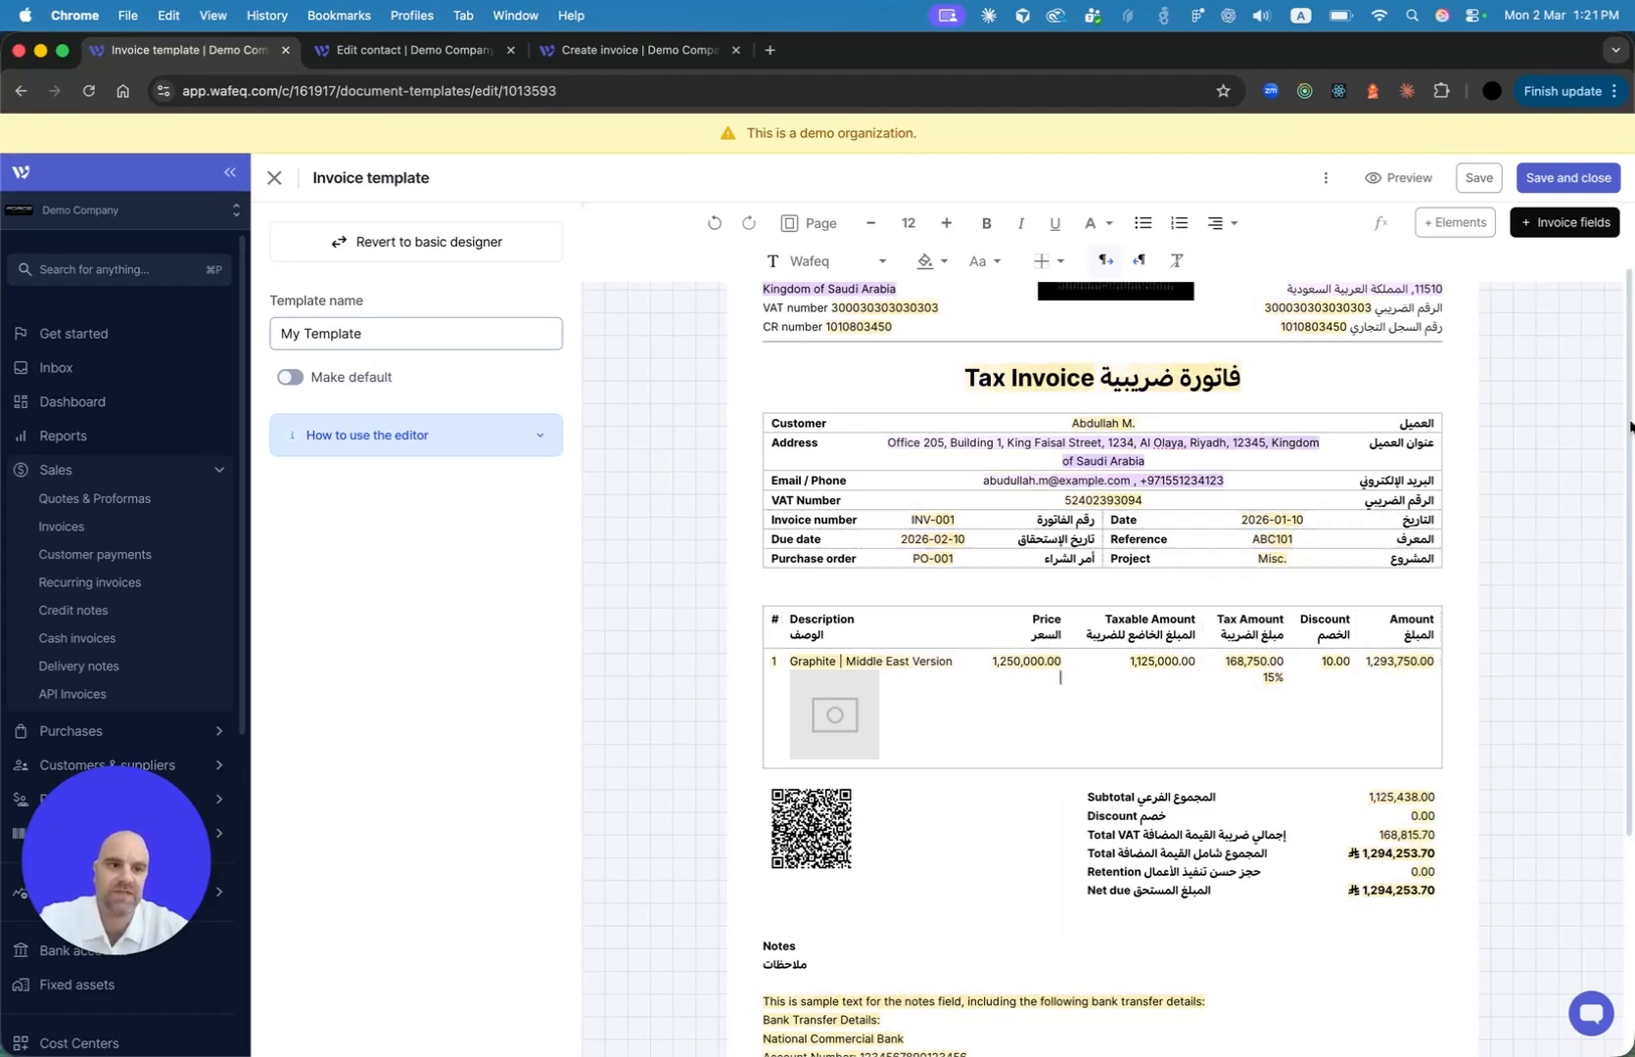
left_click(1547, 227)
left_click(440, 459)
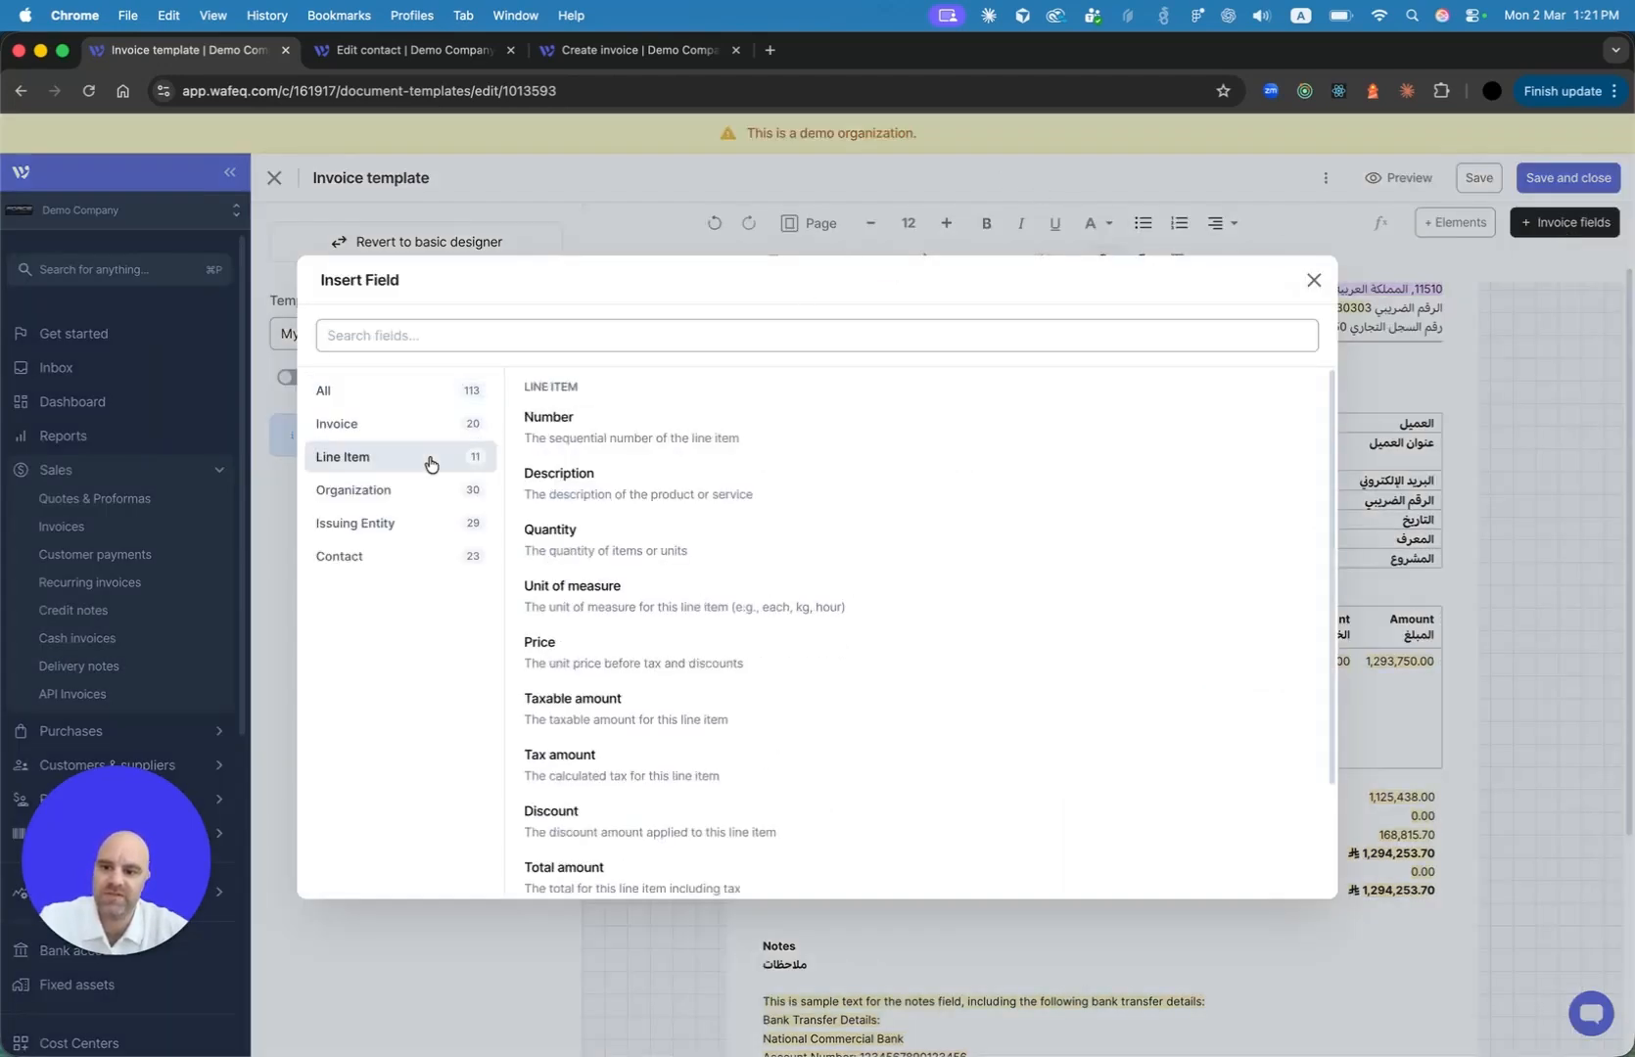
left_click(491, 324)
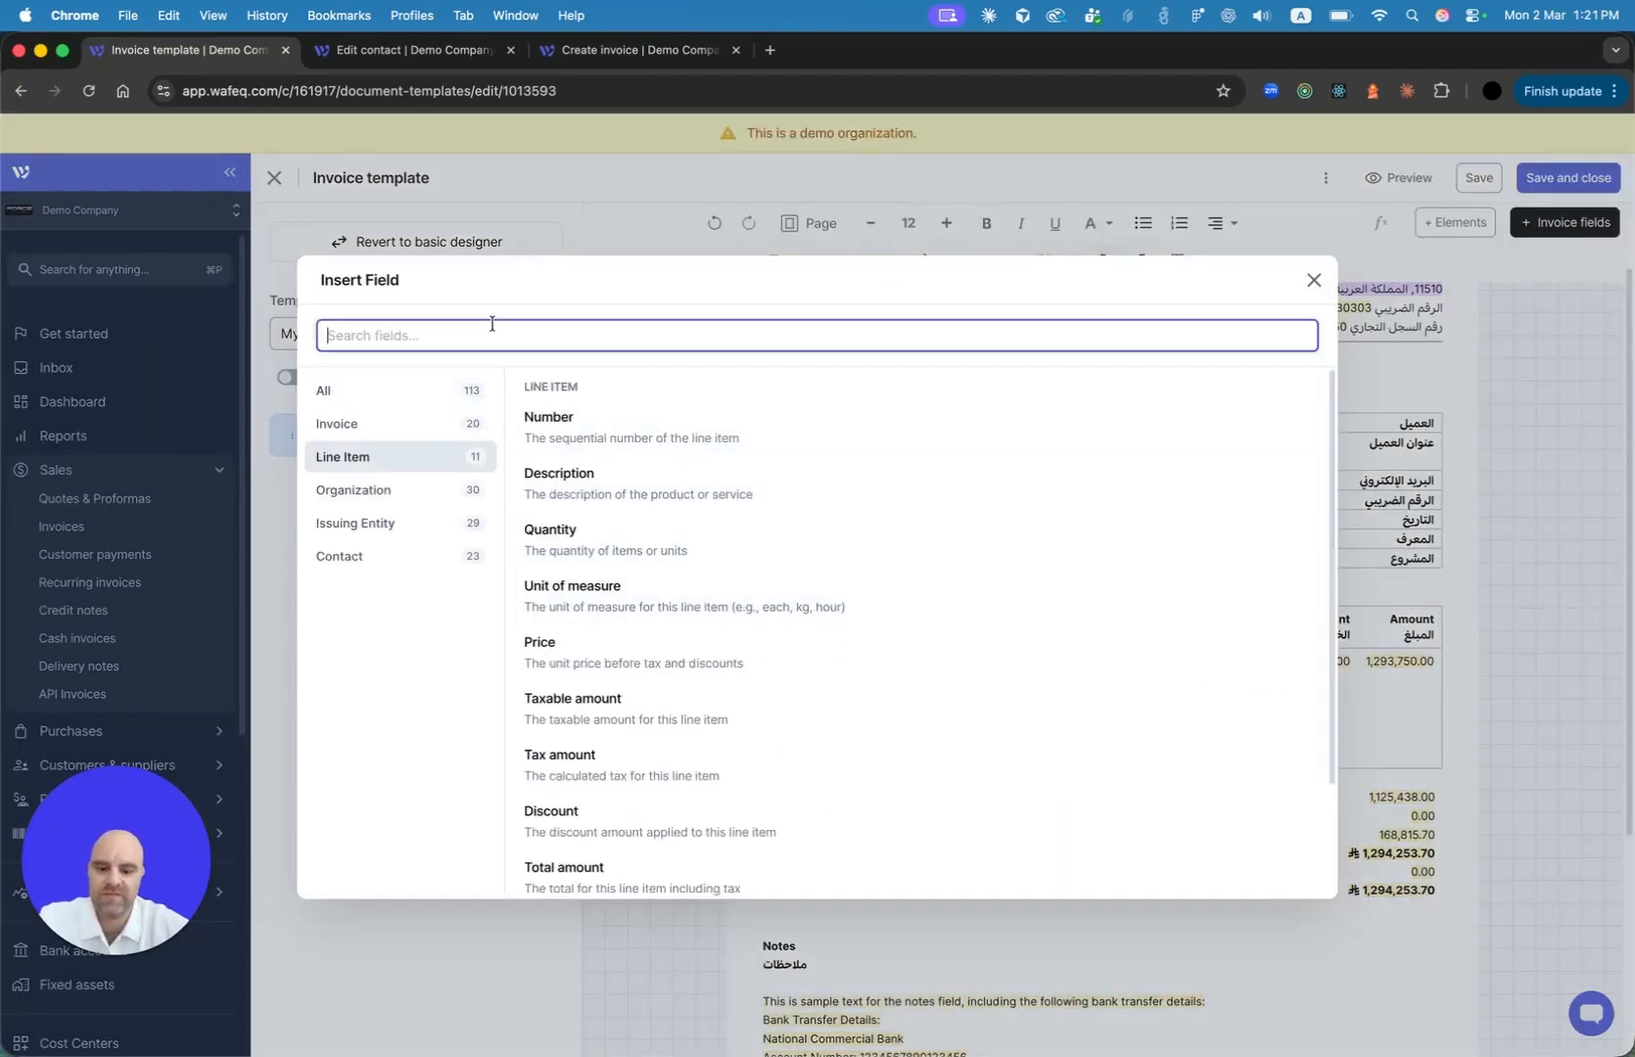
type("unit")
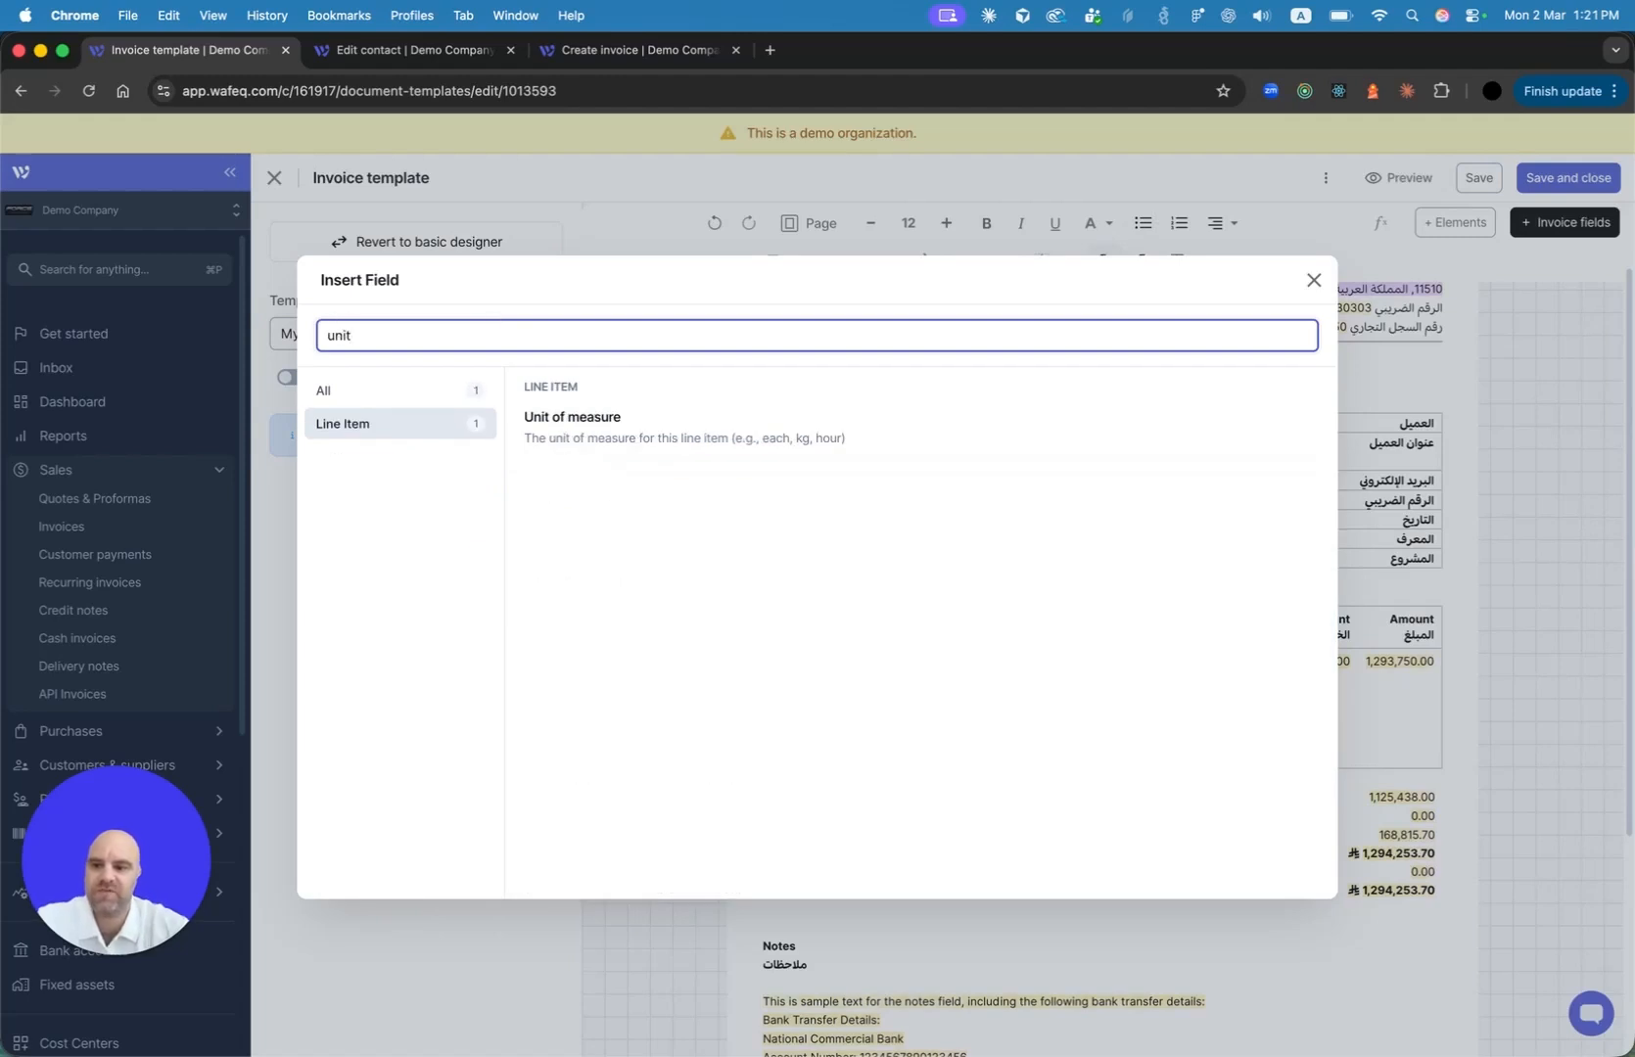
left_click(730, 442)
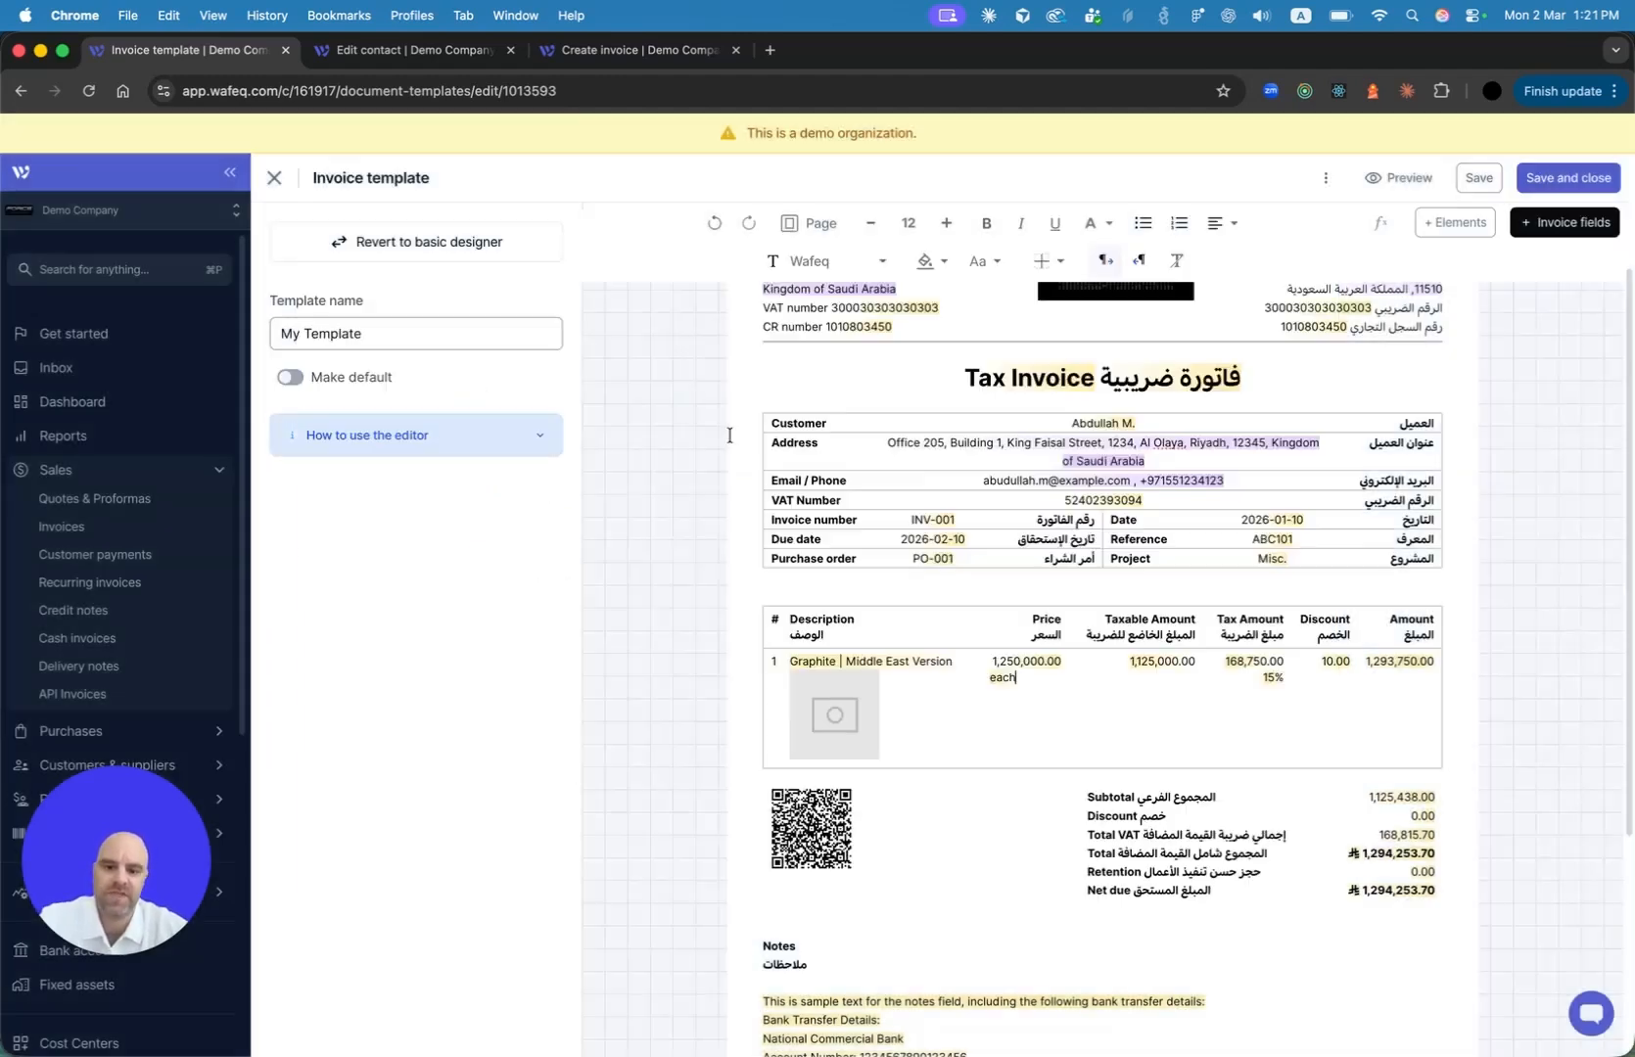
Right-align the unit of measure field in the Price cell
left_click(1008, 680)
key("Right")
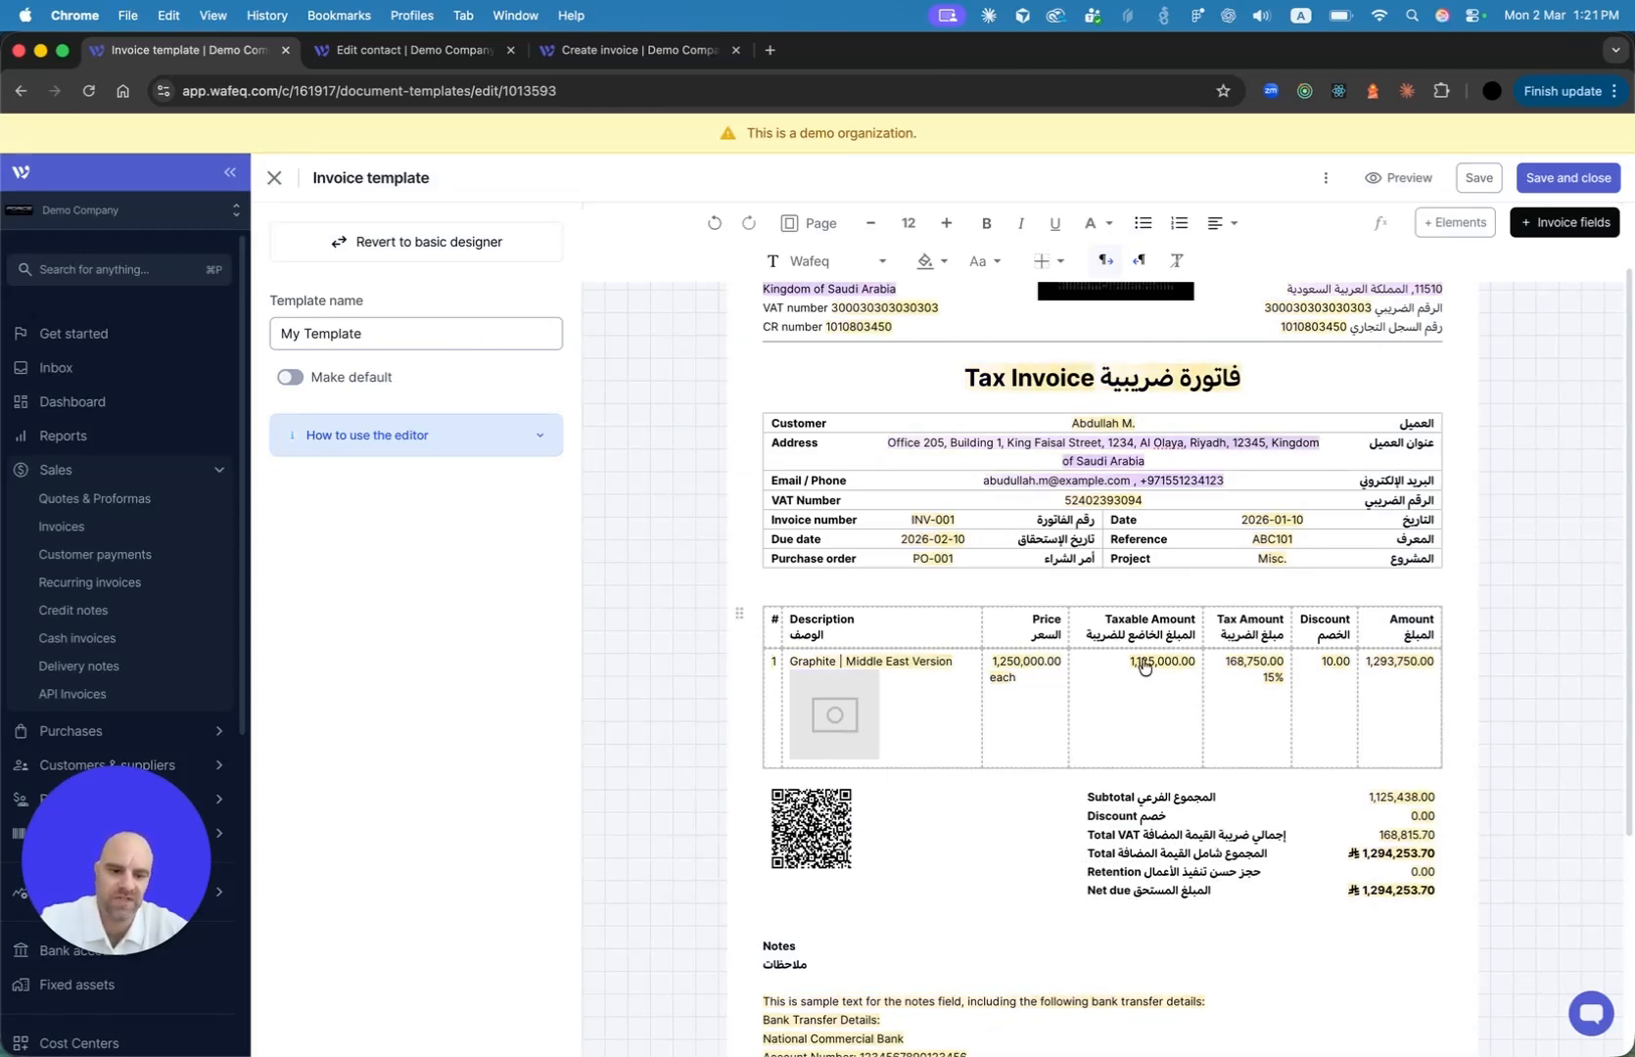
left_click(1012, 680)
left_click(1012, 681)
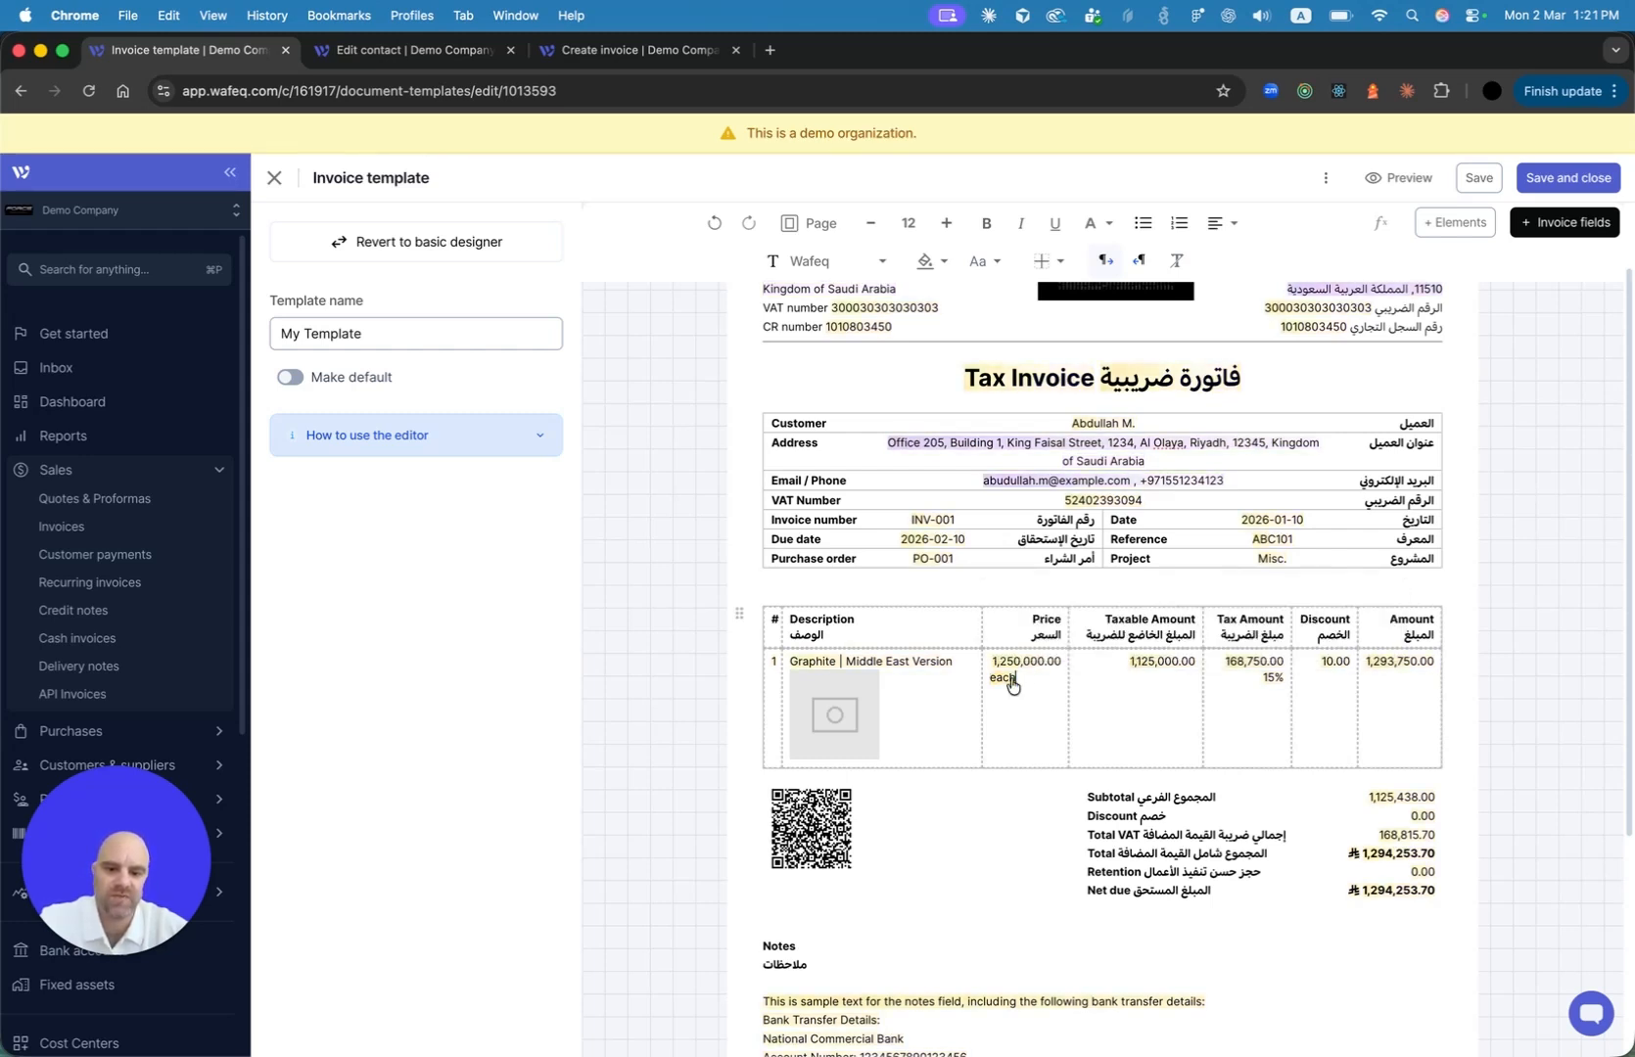
left_click(1012, 681)
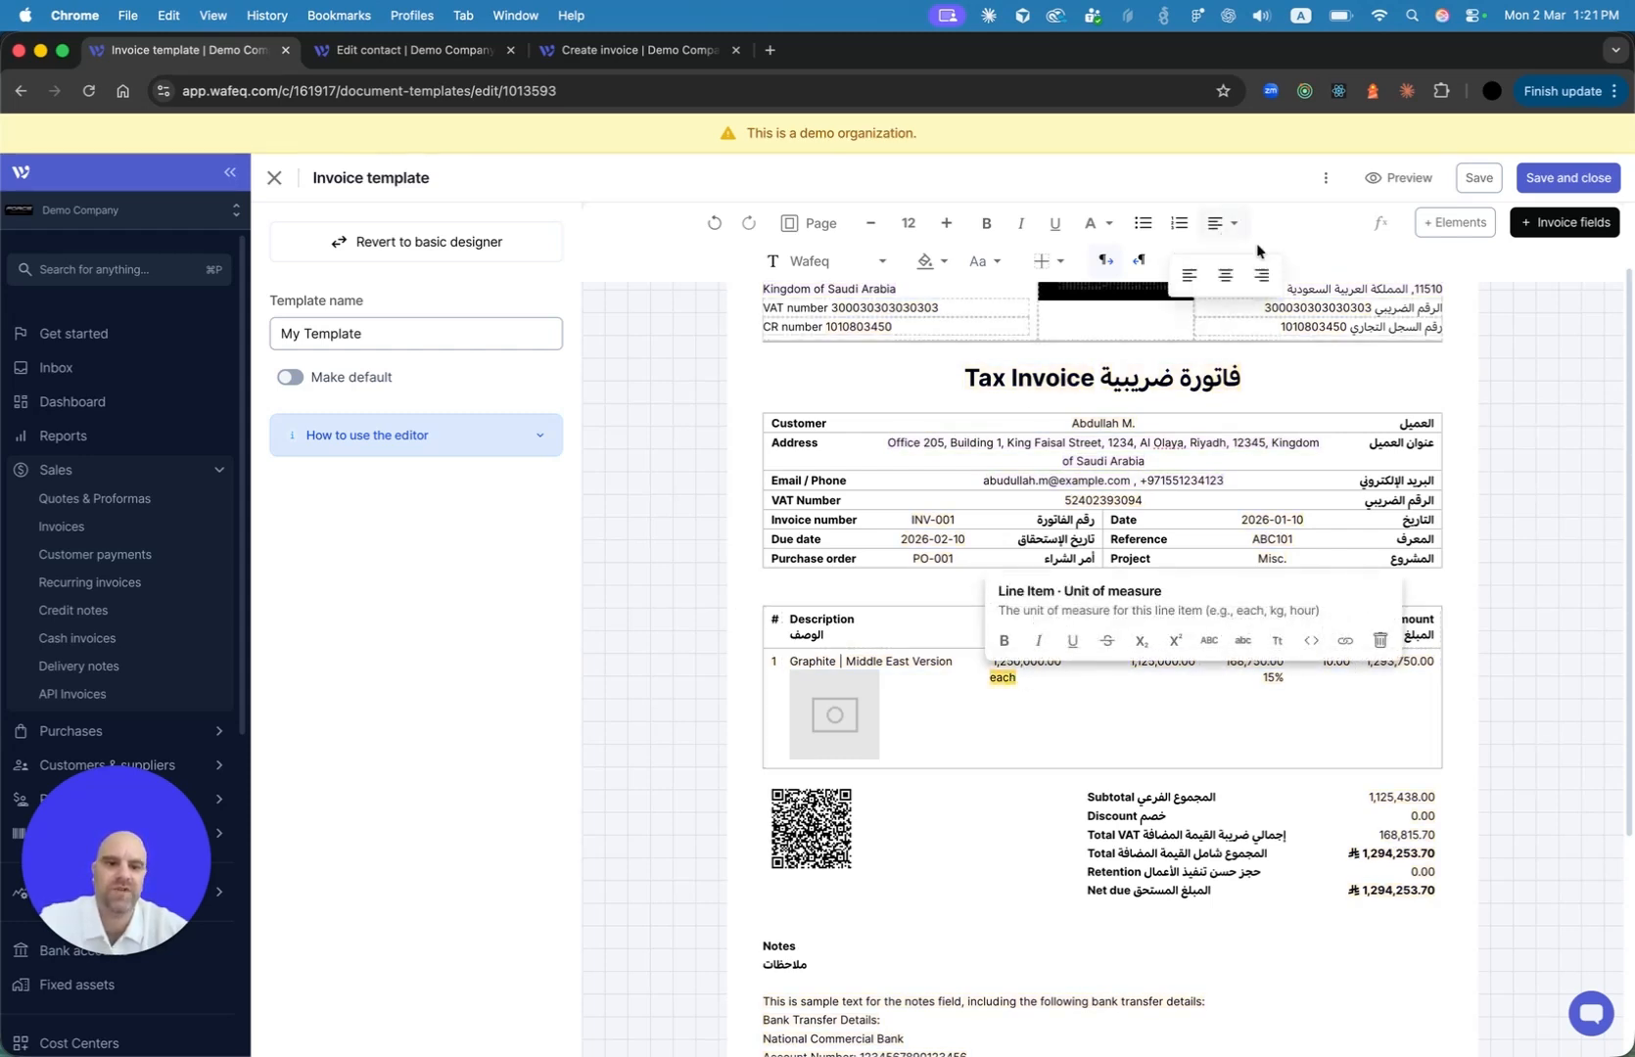
left_click(1166, 678)
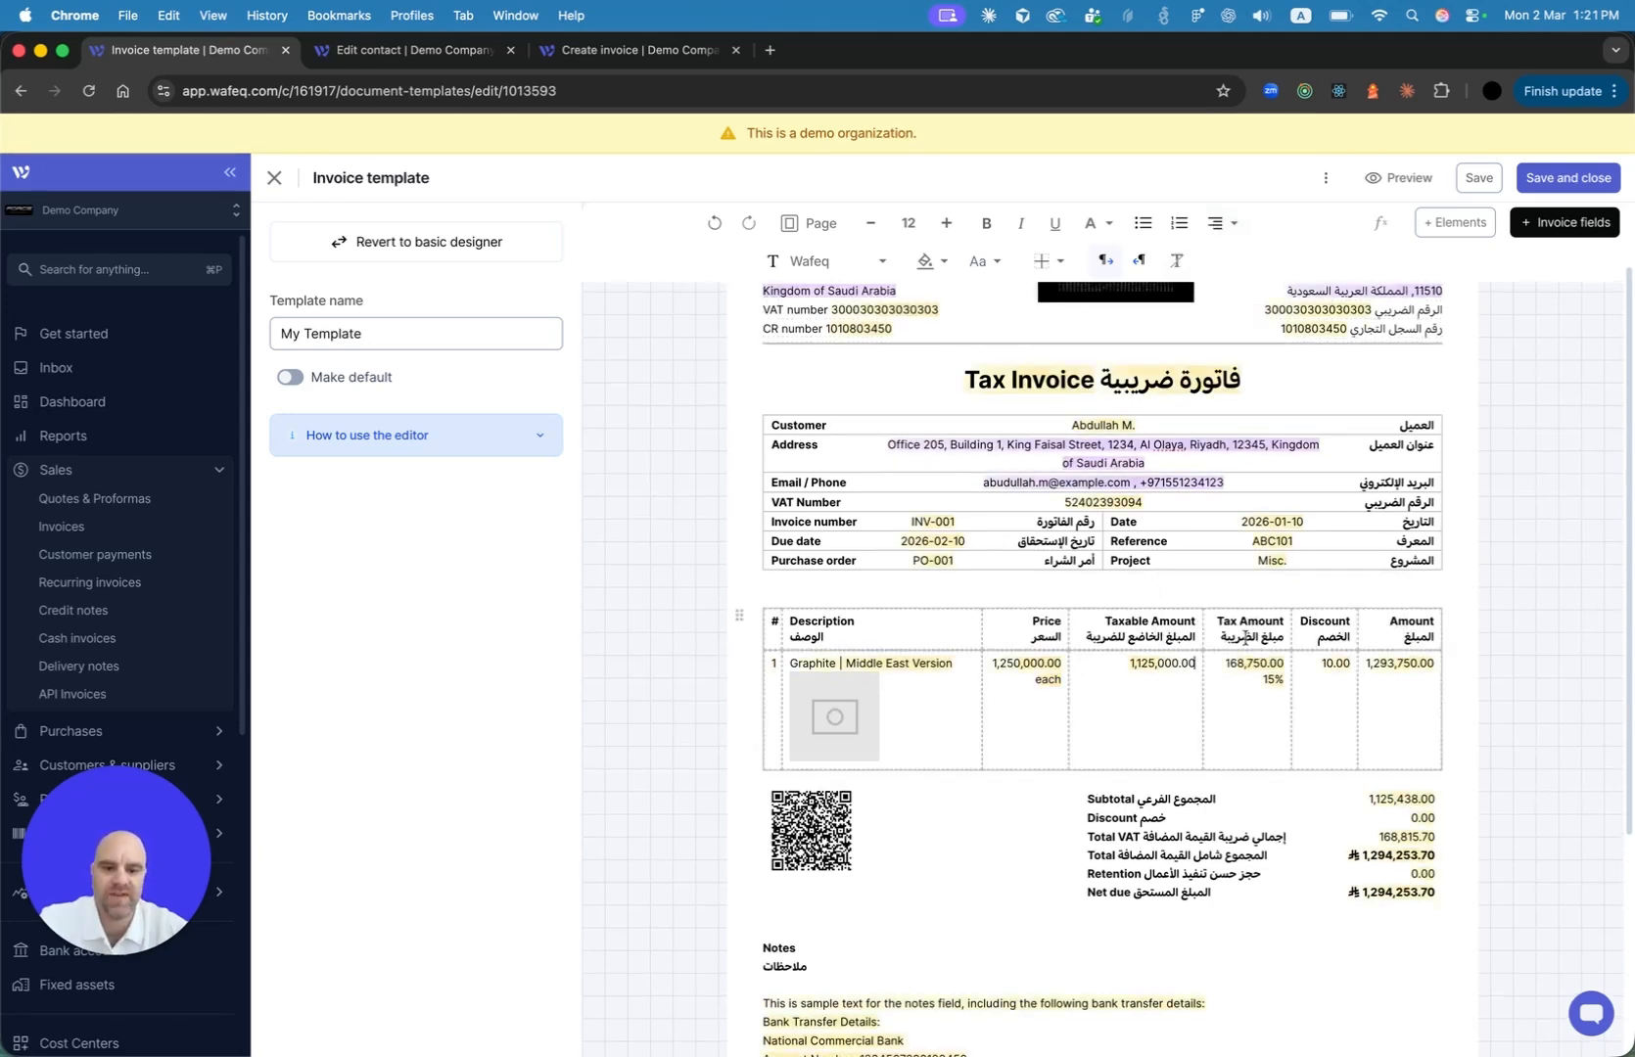
Check the tax rate field under the tax amount and add a % sign after the line item's discount value
left_click(1273, 682)
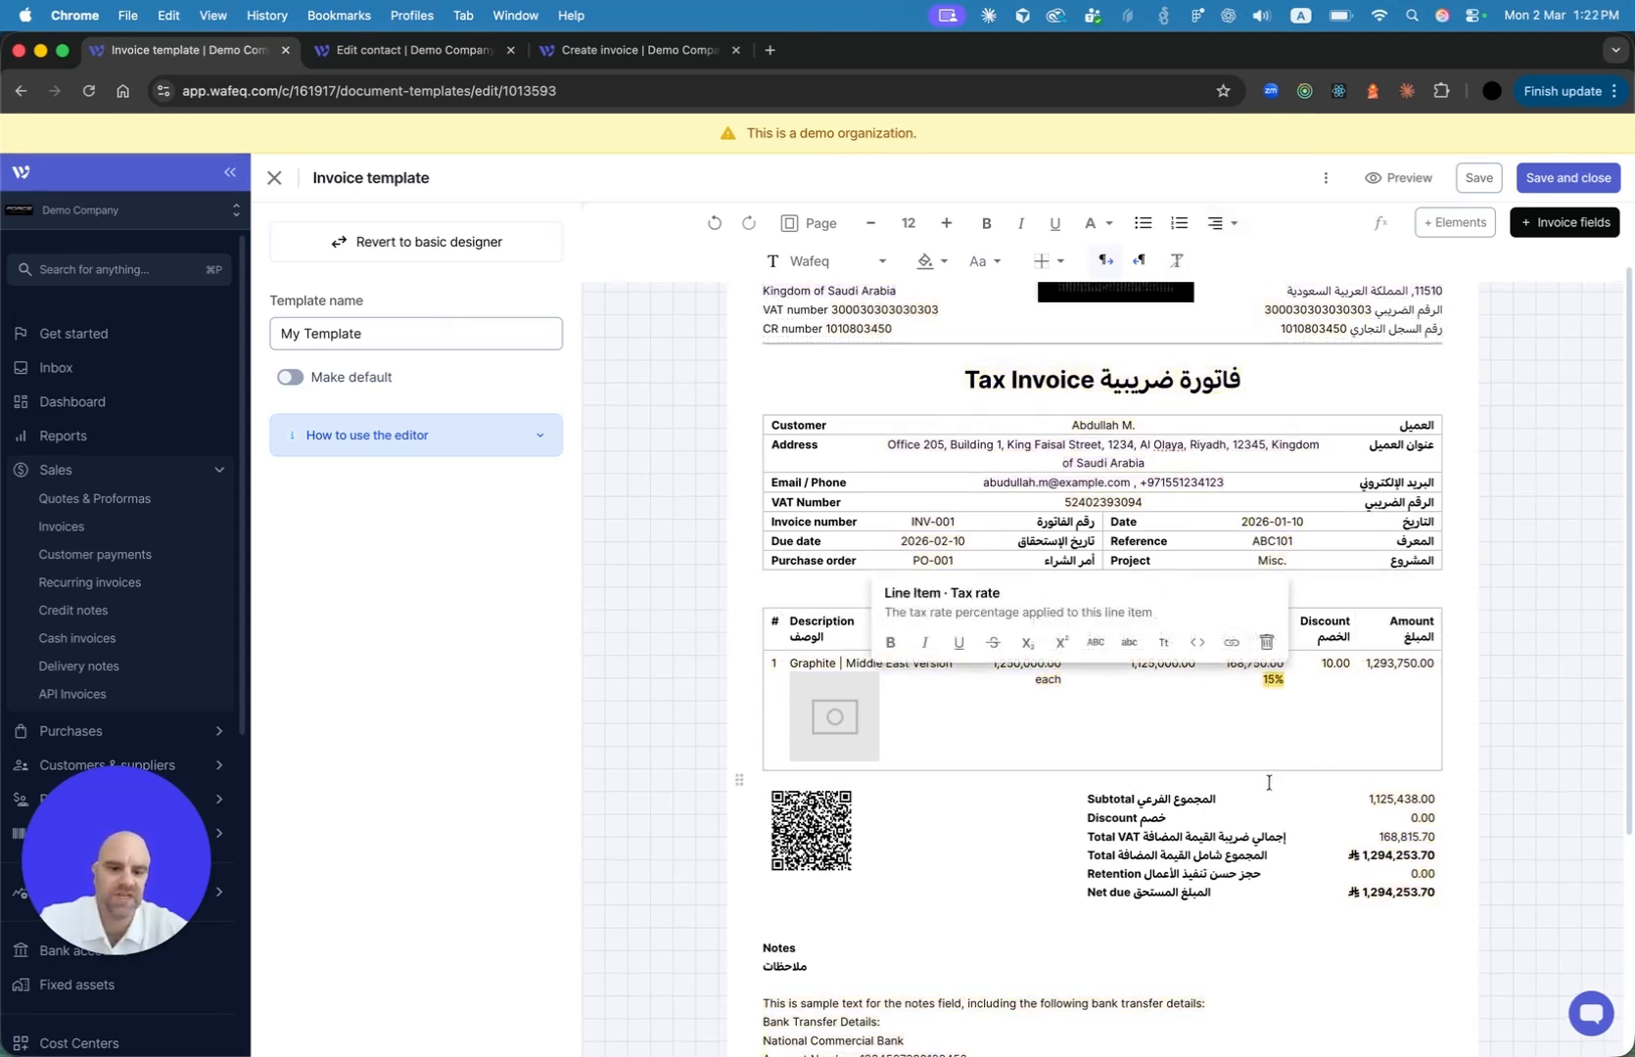
left_click(1341, 672)
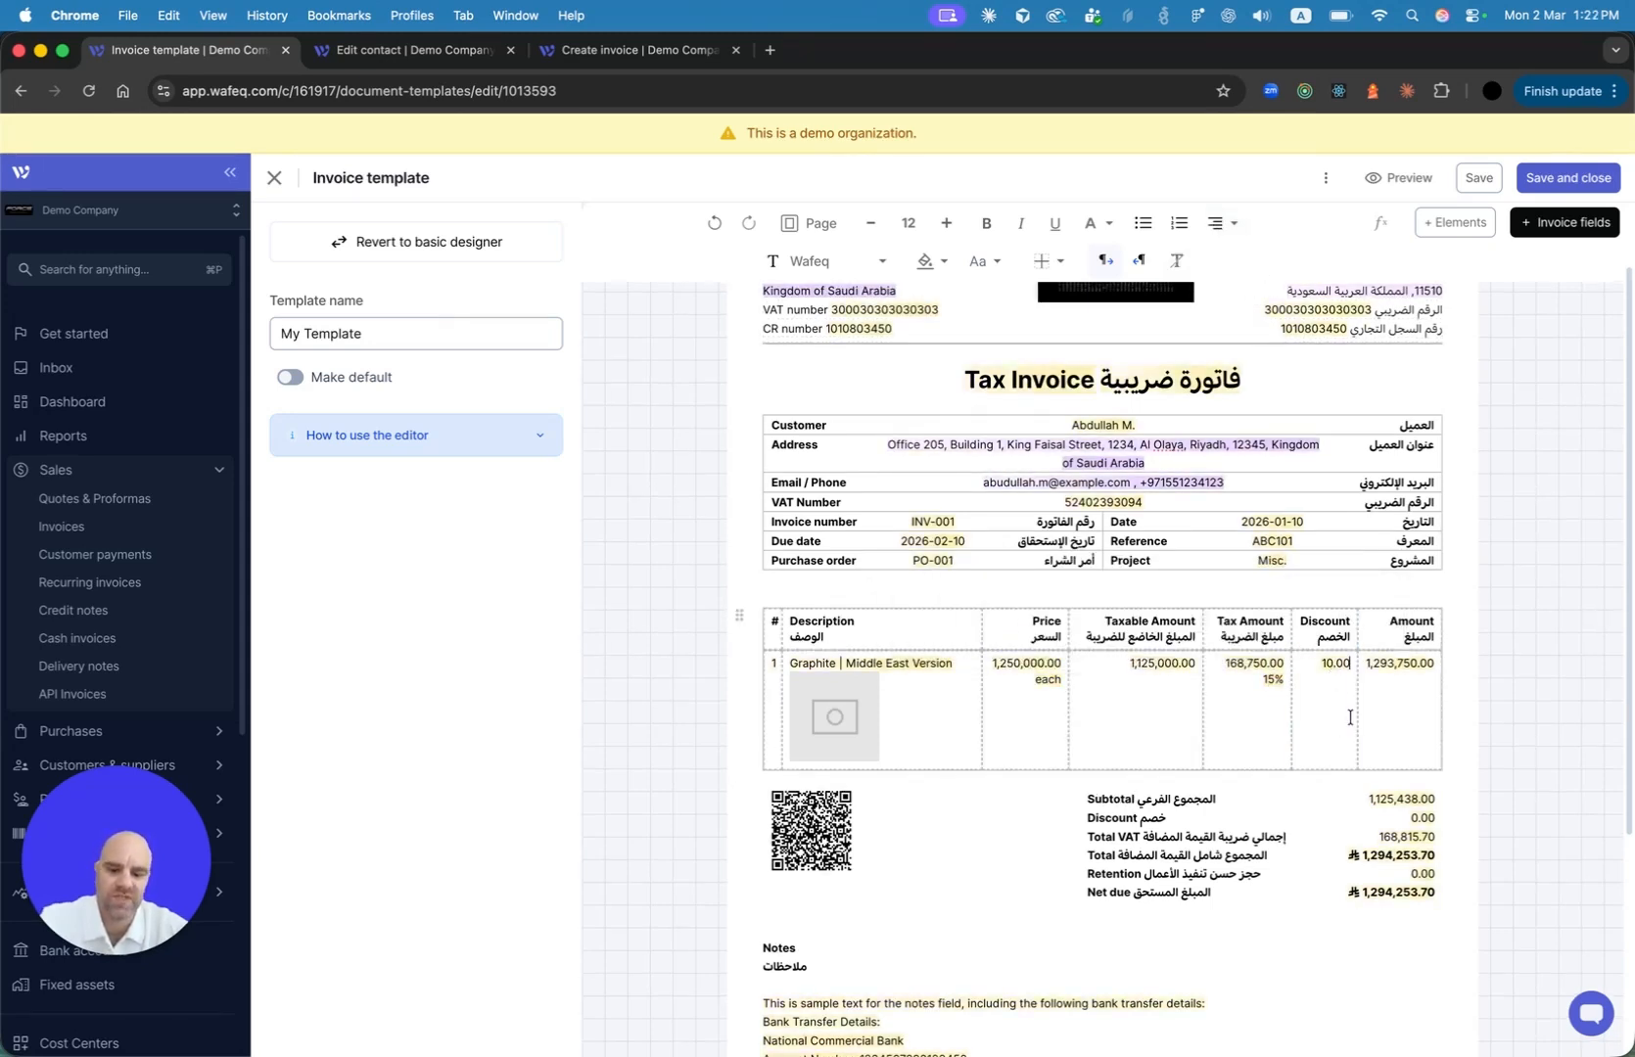
type("%")
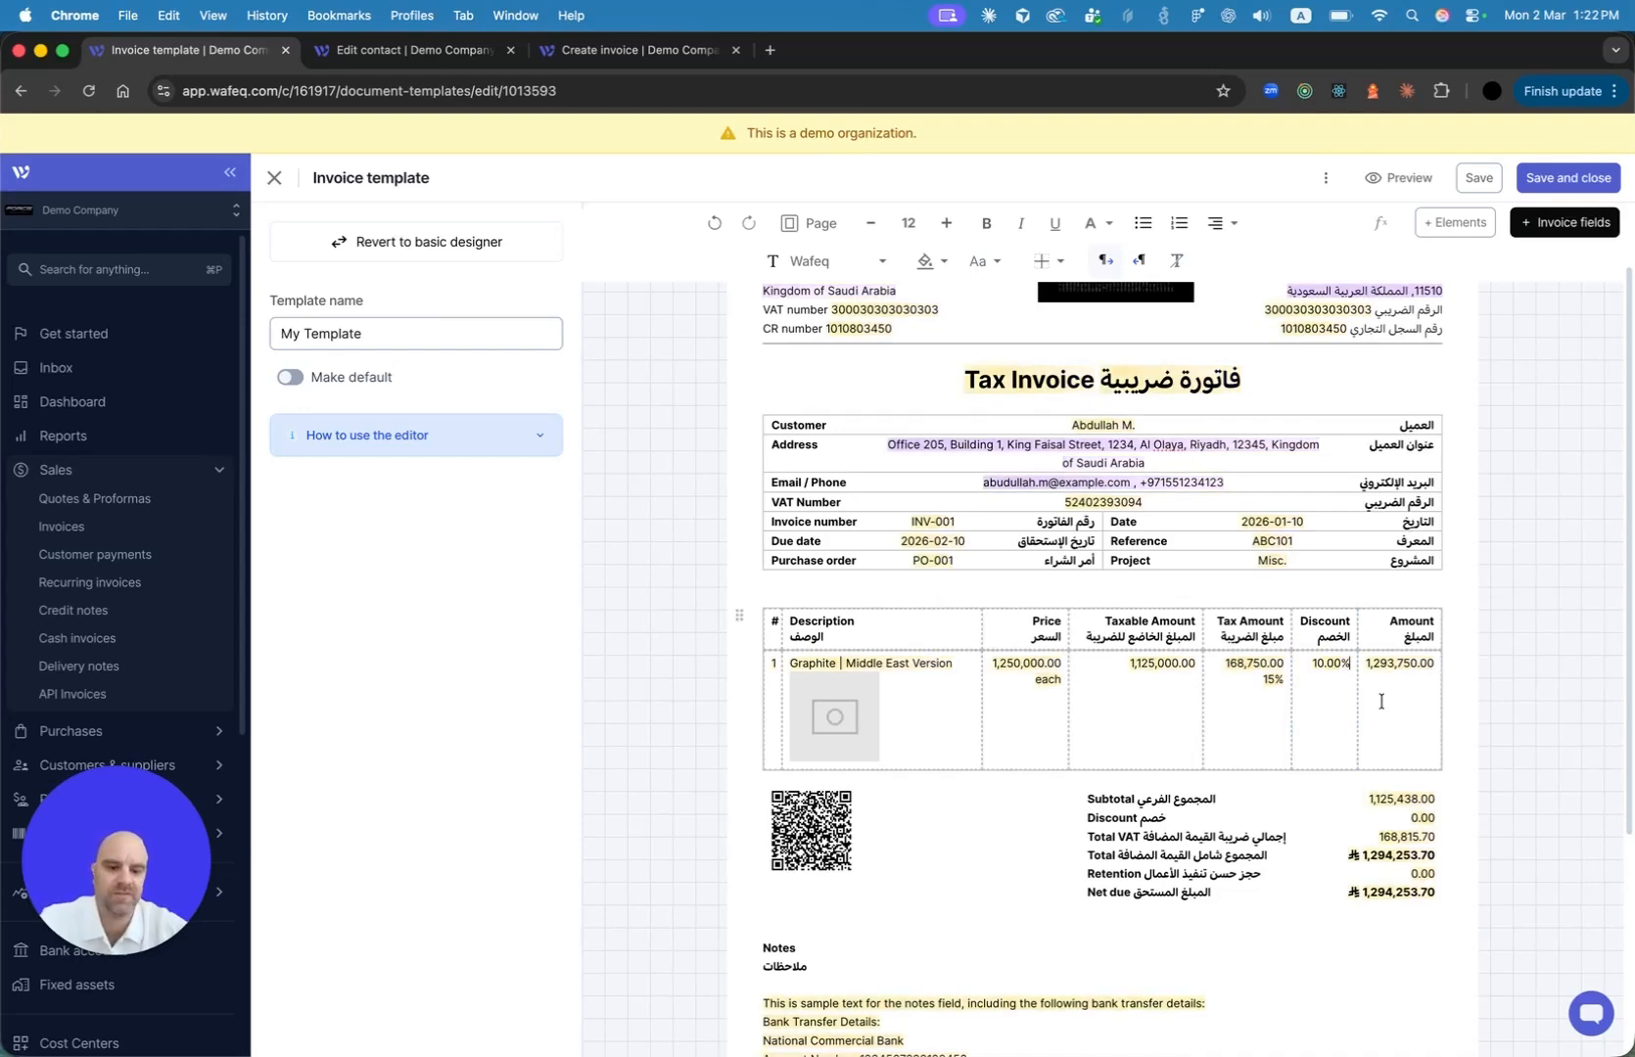
Inspect the line item photo field in the Description cell
scroll(1158, 701, "down", 1)
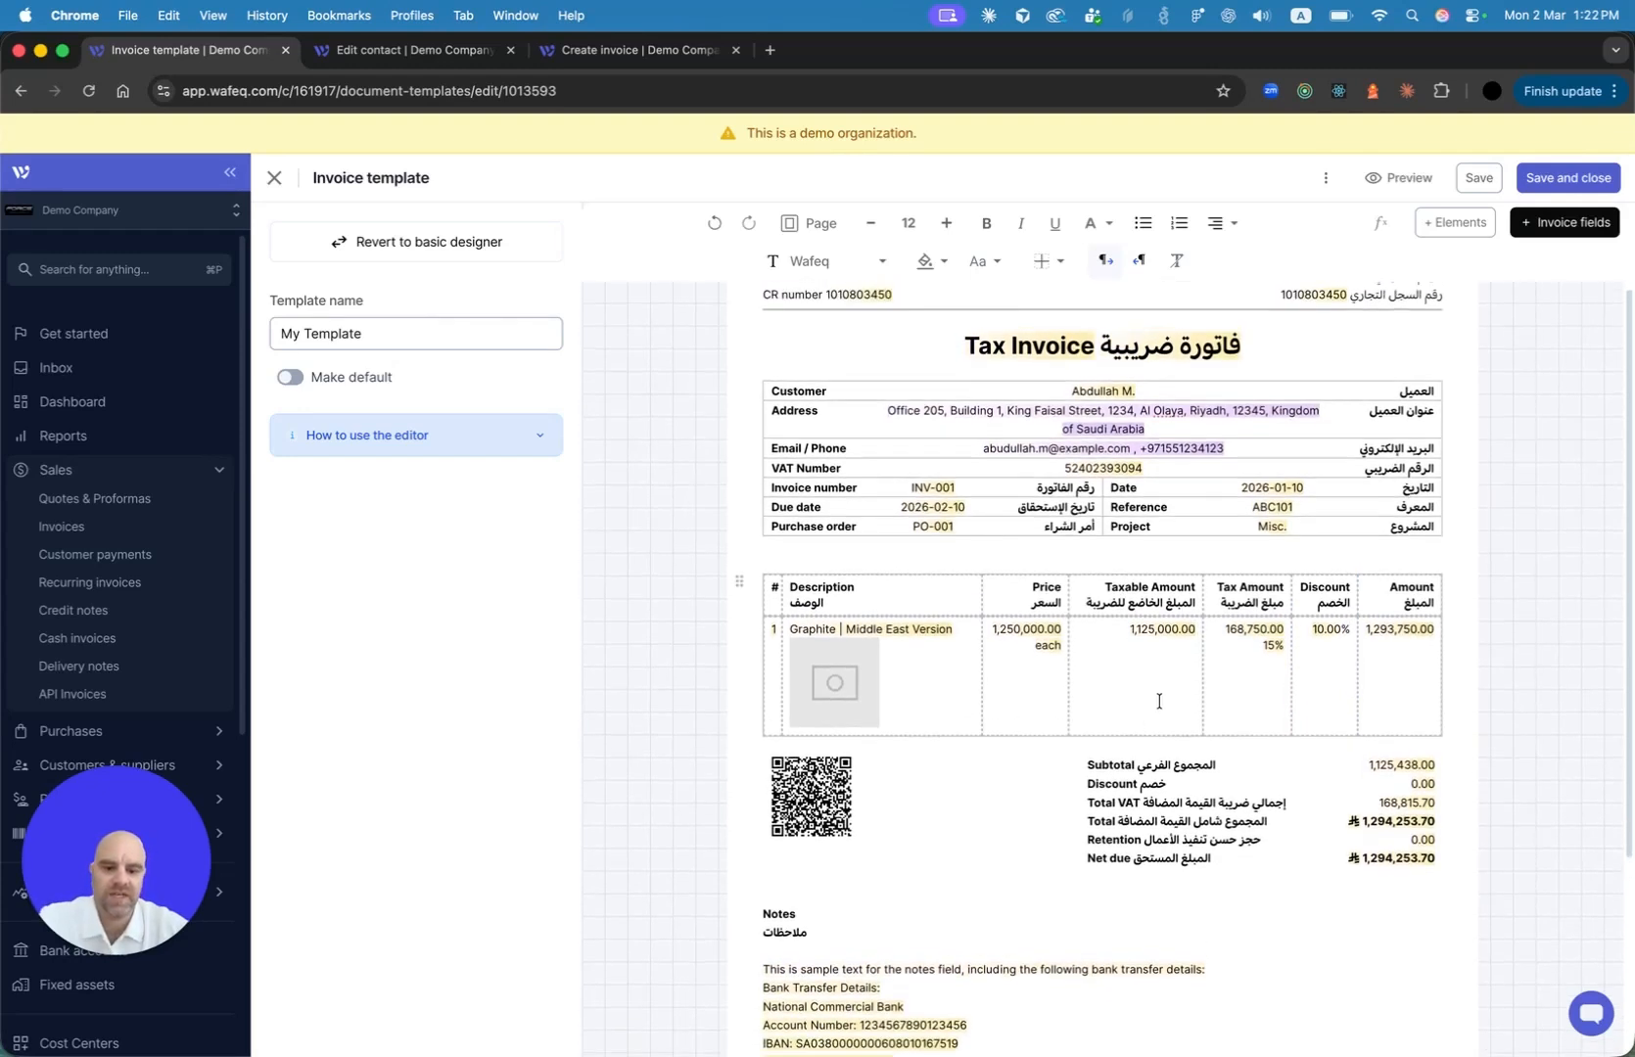
scroll(1158, 701, "up", 1)
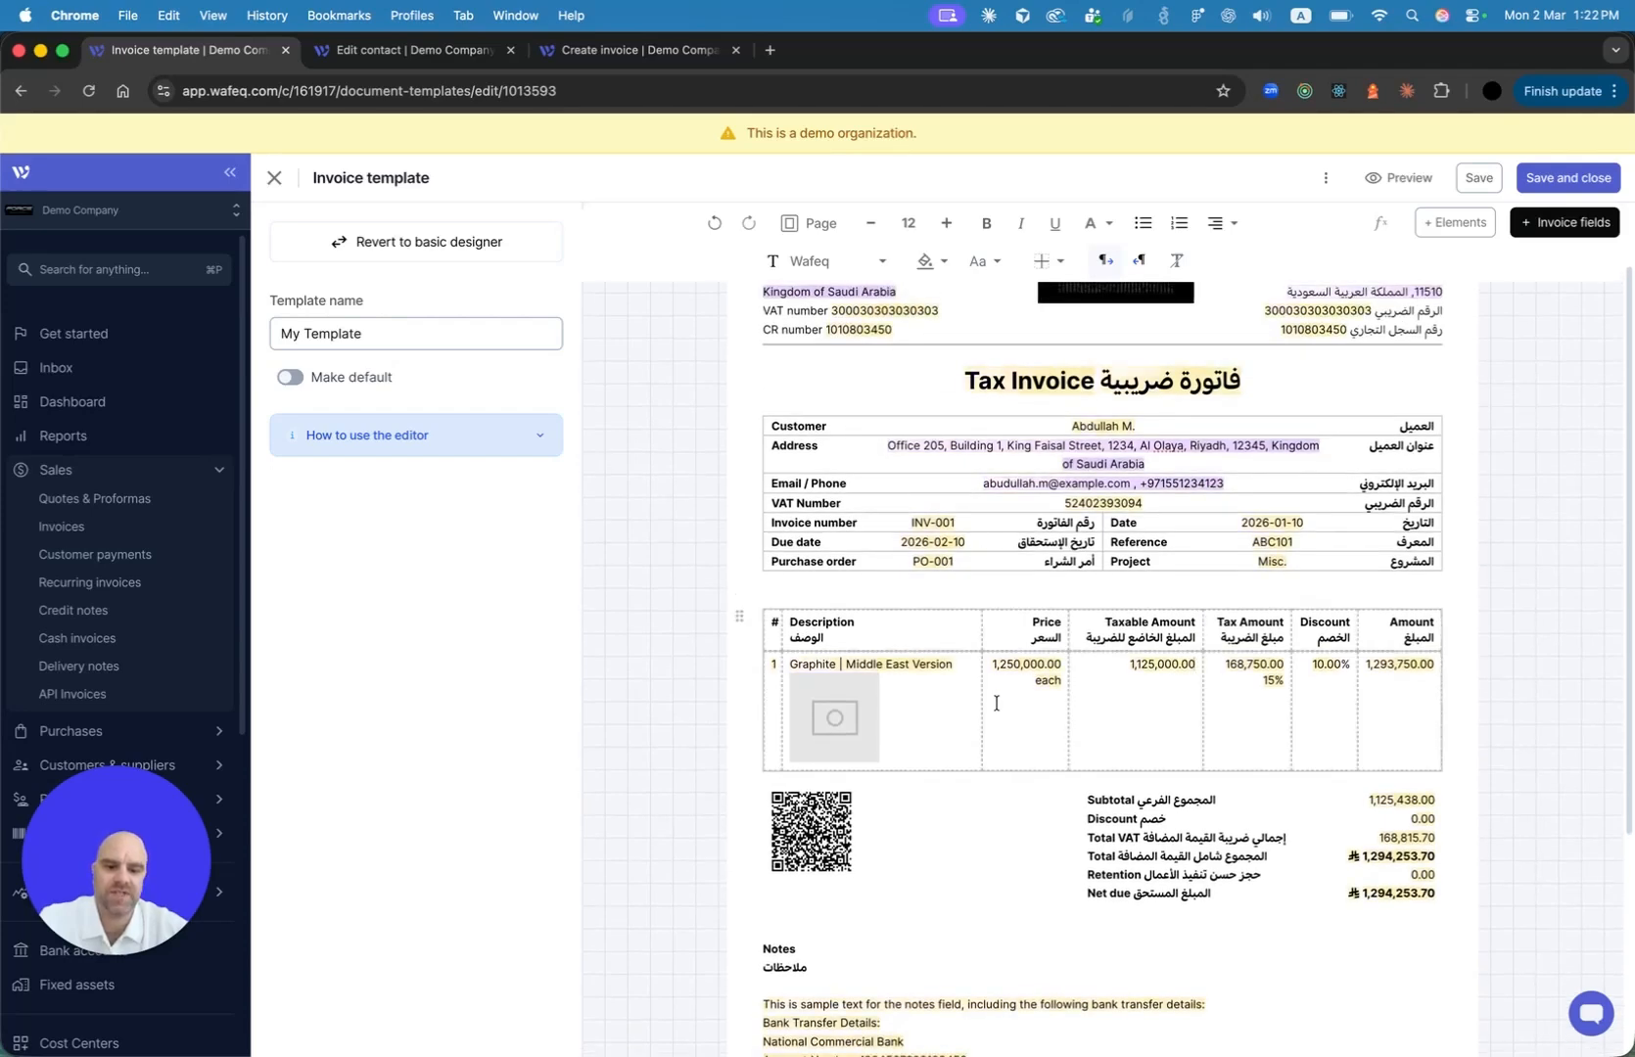
left_click(835, 726)
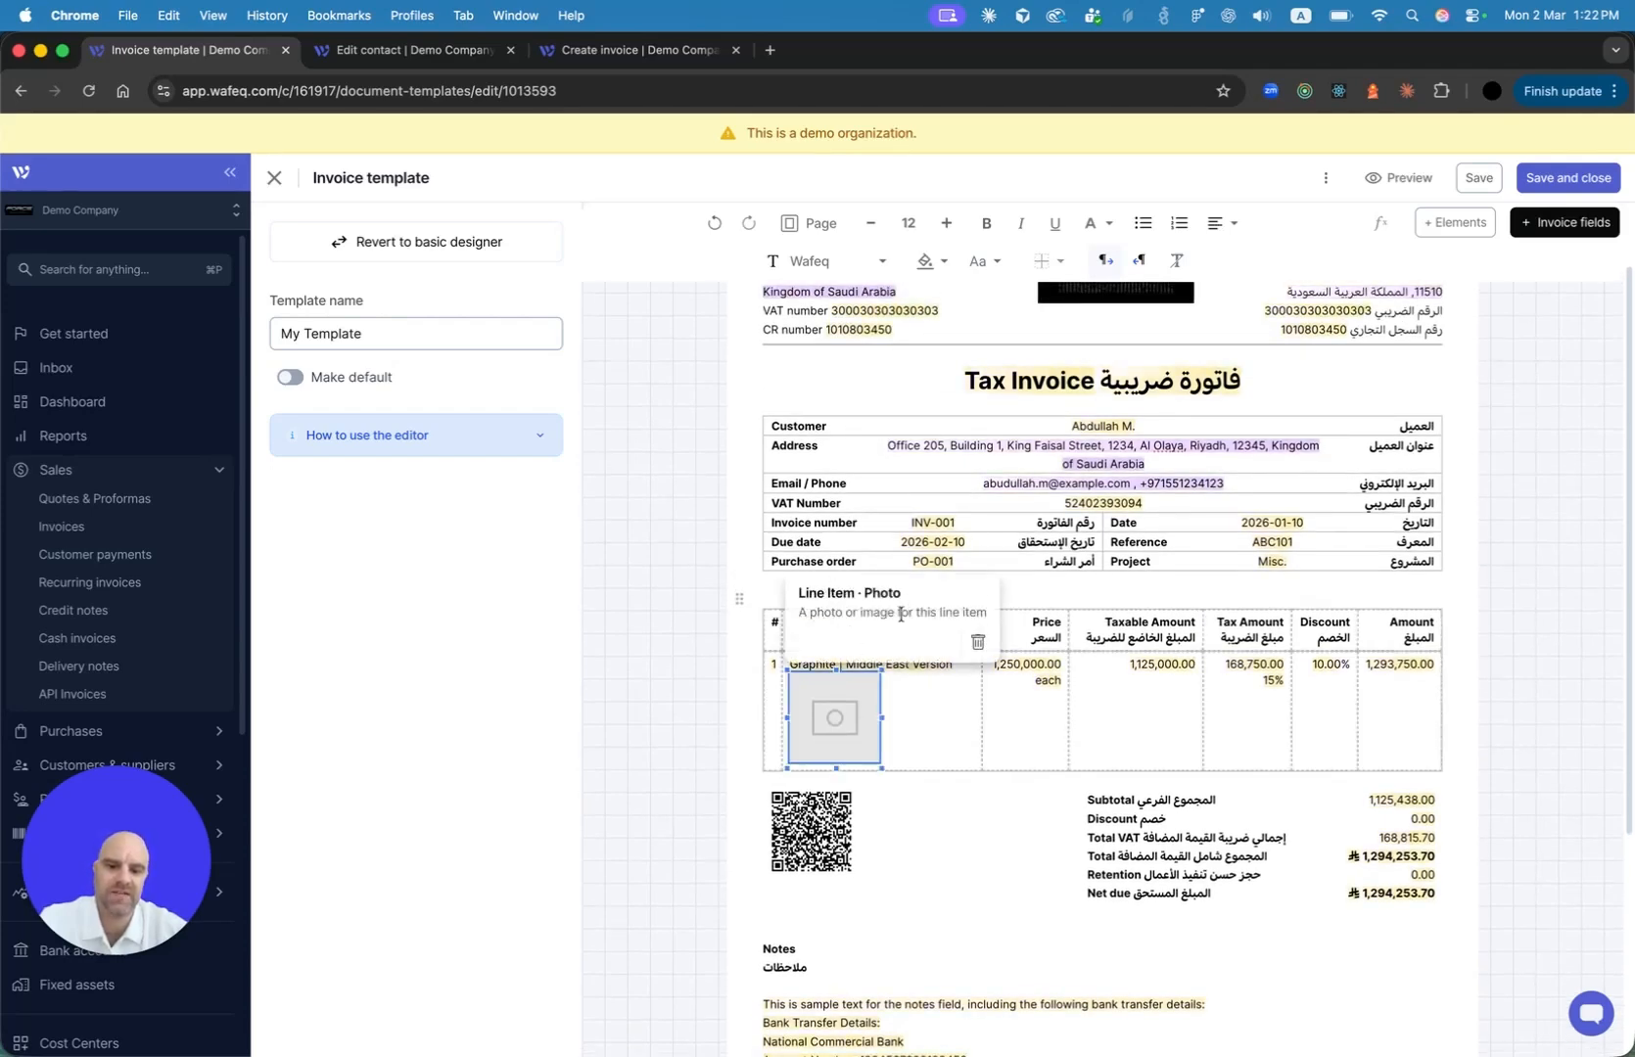
left_click(907, 699)
Switch to the Create invoice page and look through the products and services available for the first line
left_click(641, 50)
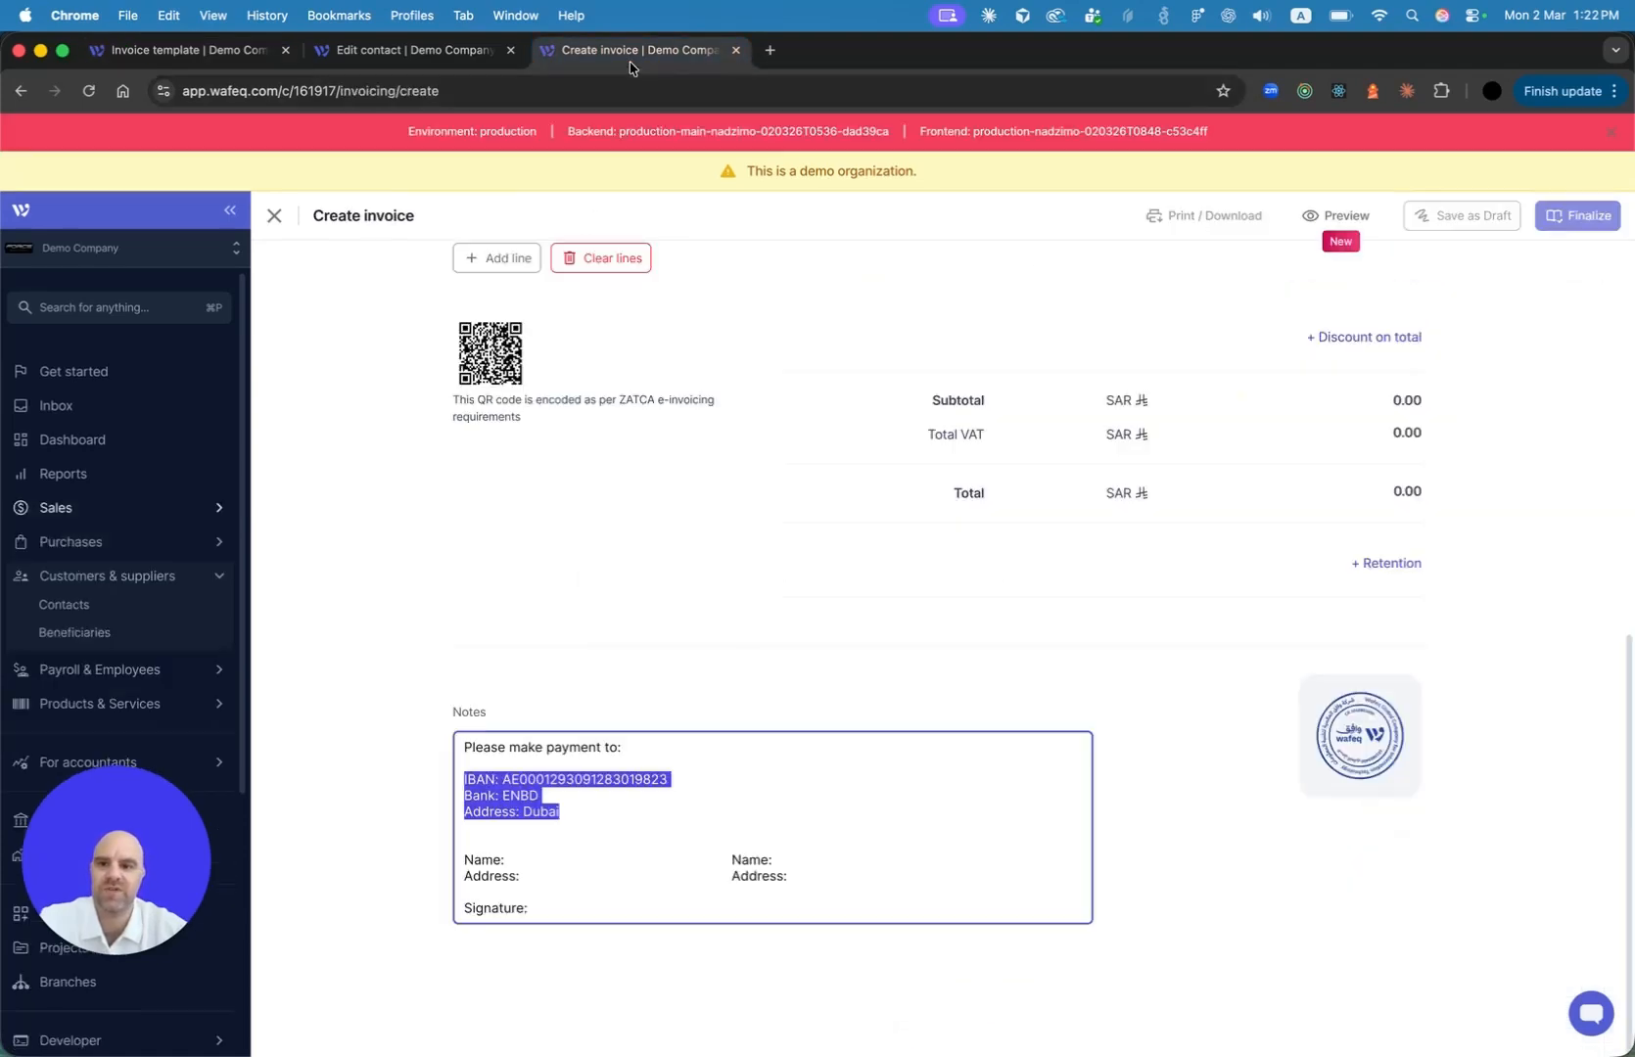
left_click(570, 601)
scroll(570, 601, "up", 5)
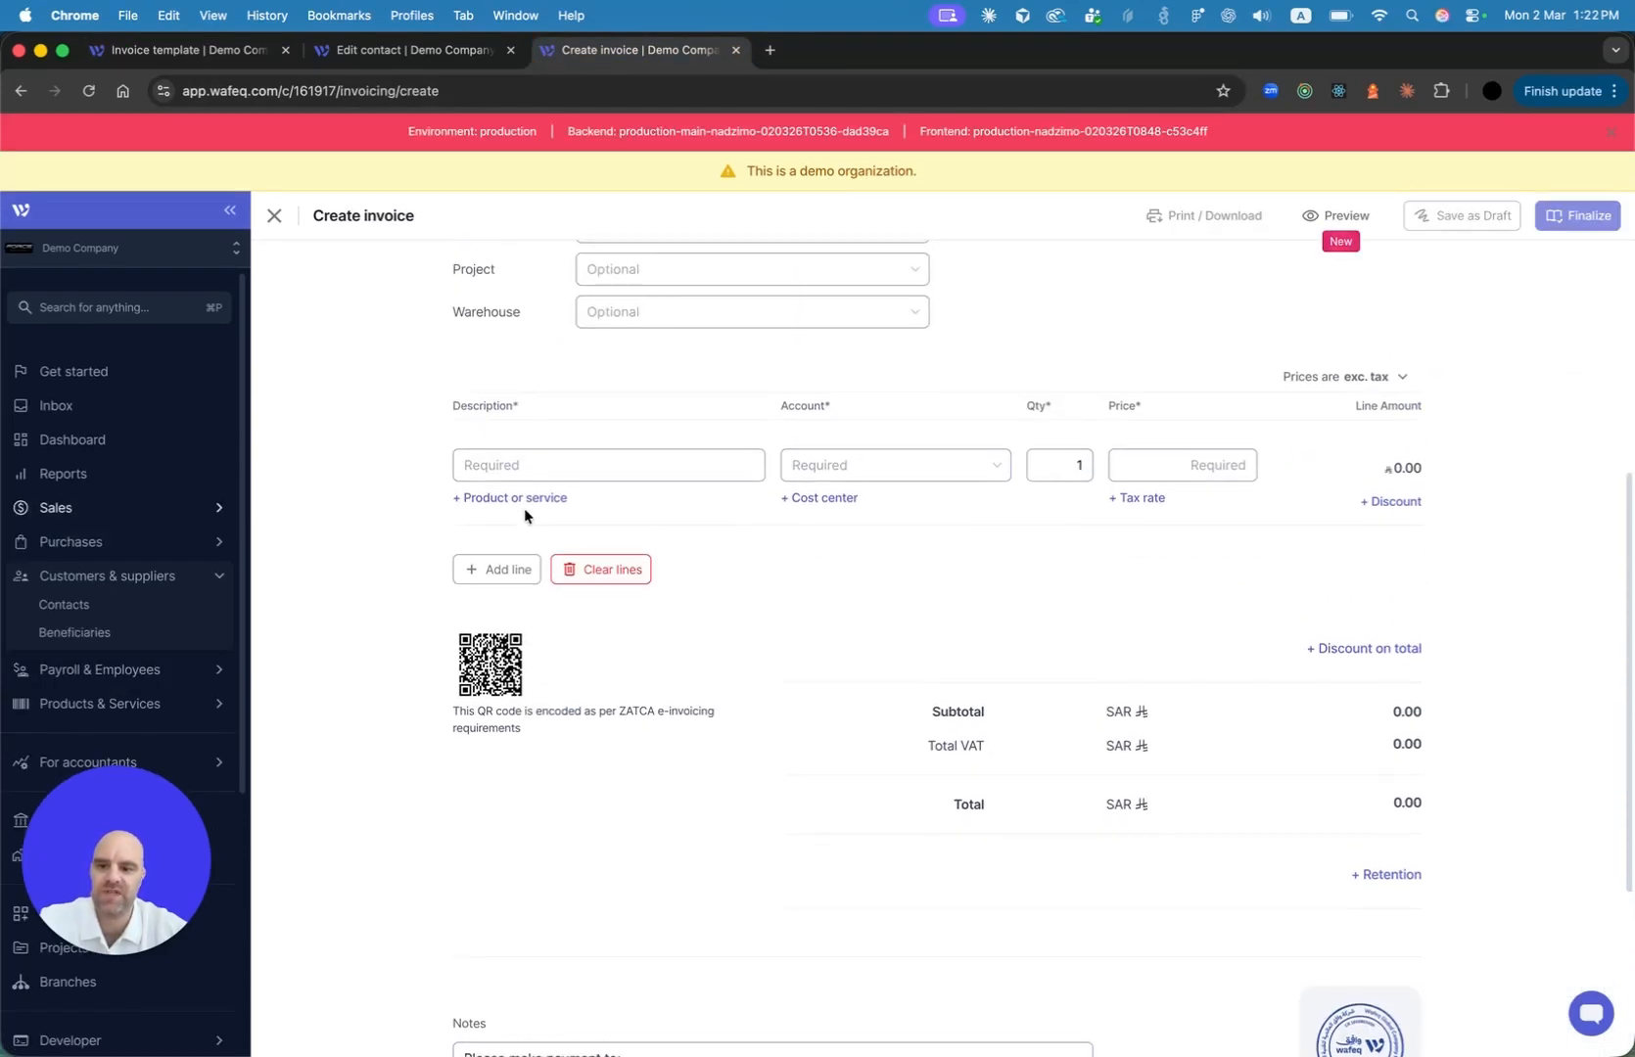
left_click(532, 500)
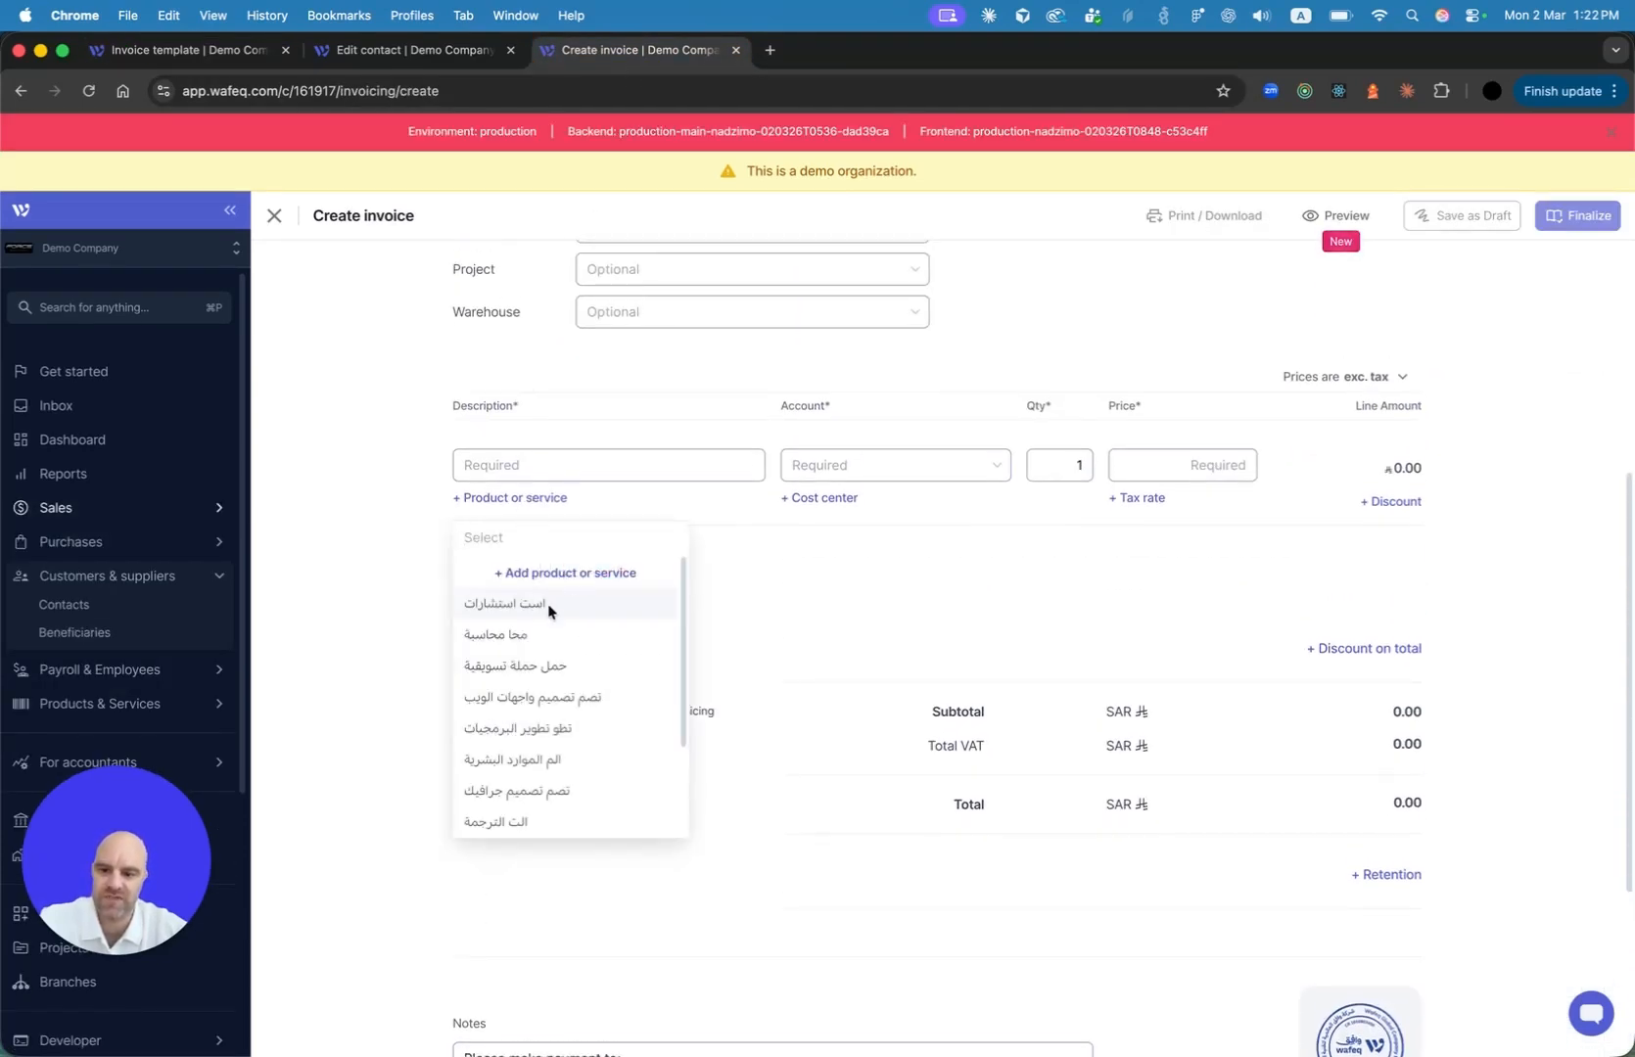
scroll(117, 664, "down", 3)
scroll(118, 664, "up", 2)
Open the iPhone item from the Products & Services items and examine its attached photos
left_click(137, 605)
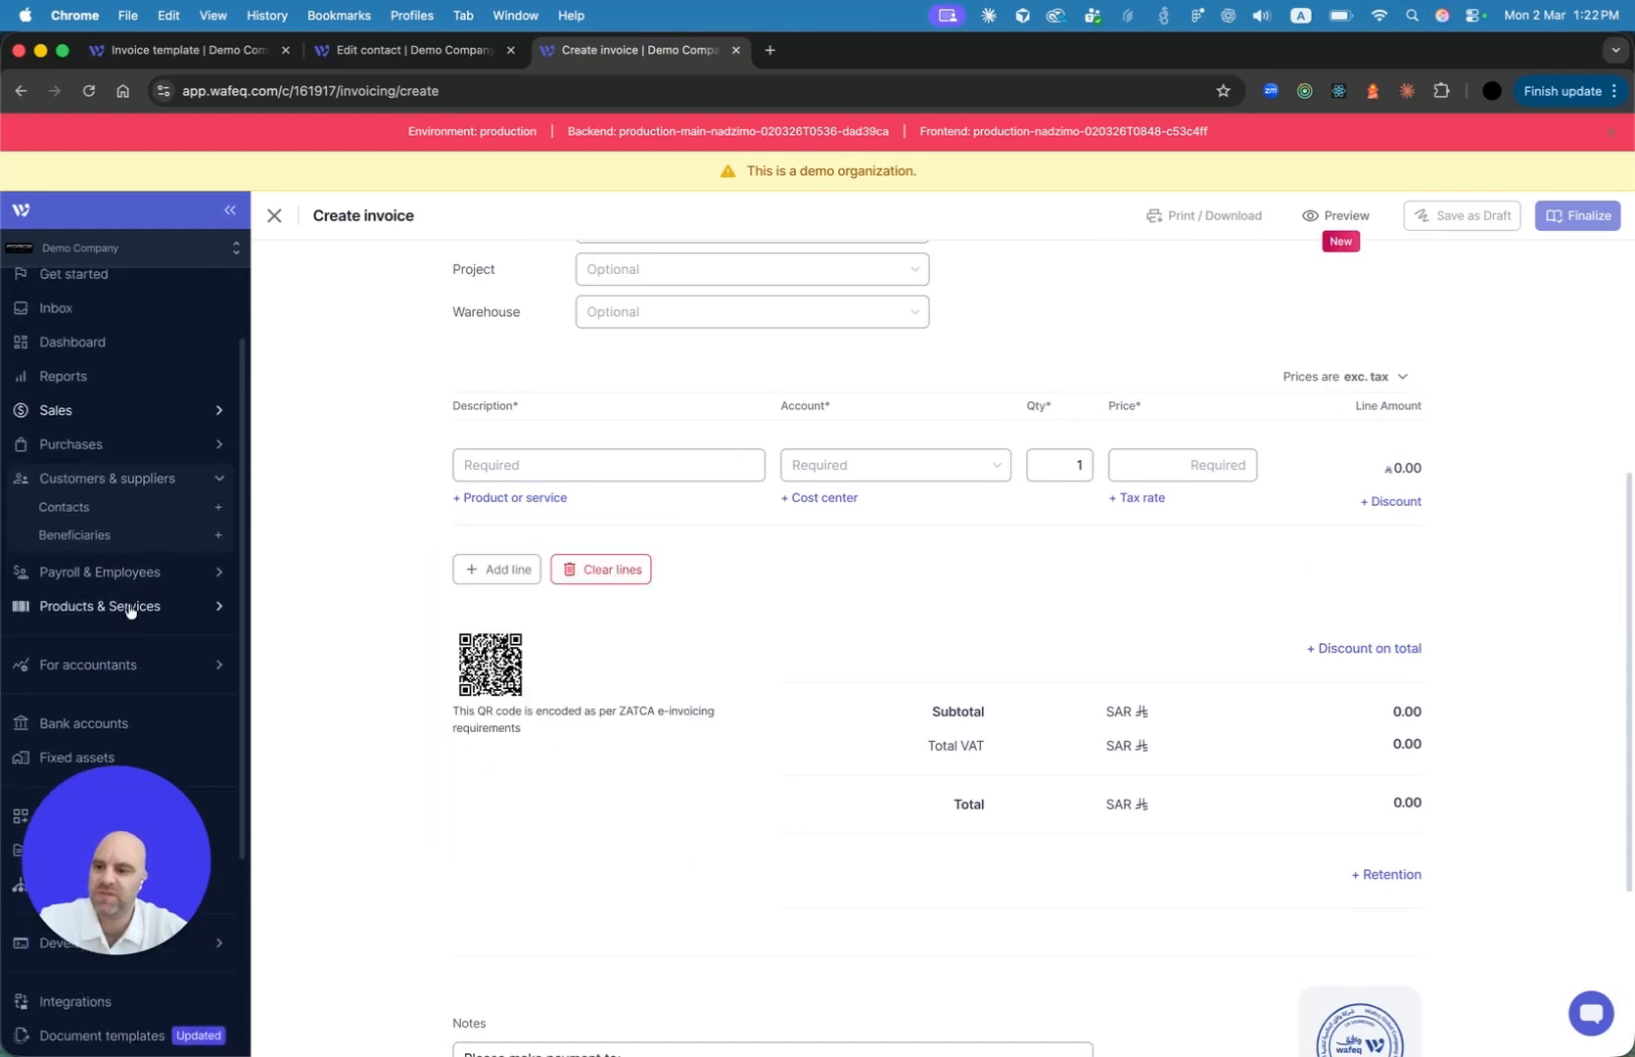
left_click(112, 575)
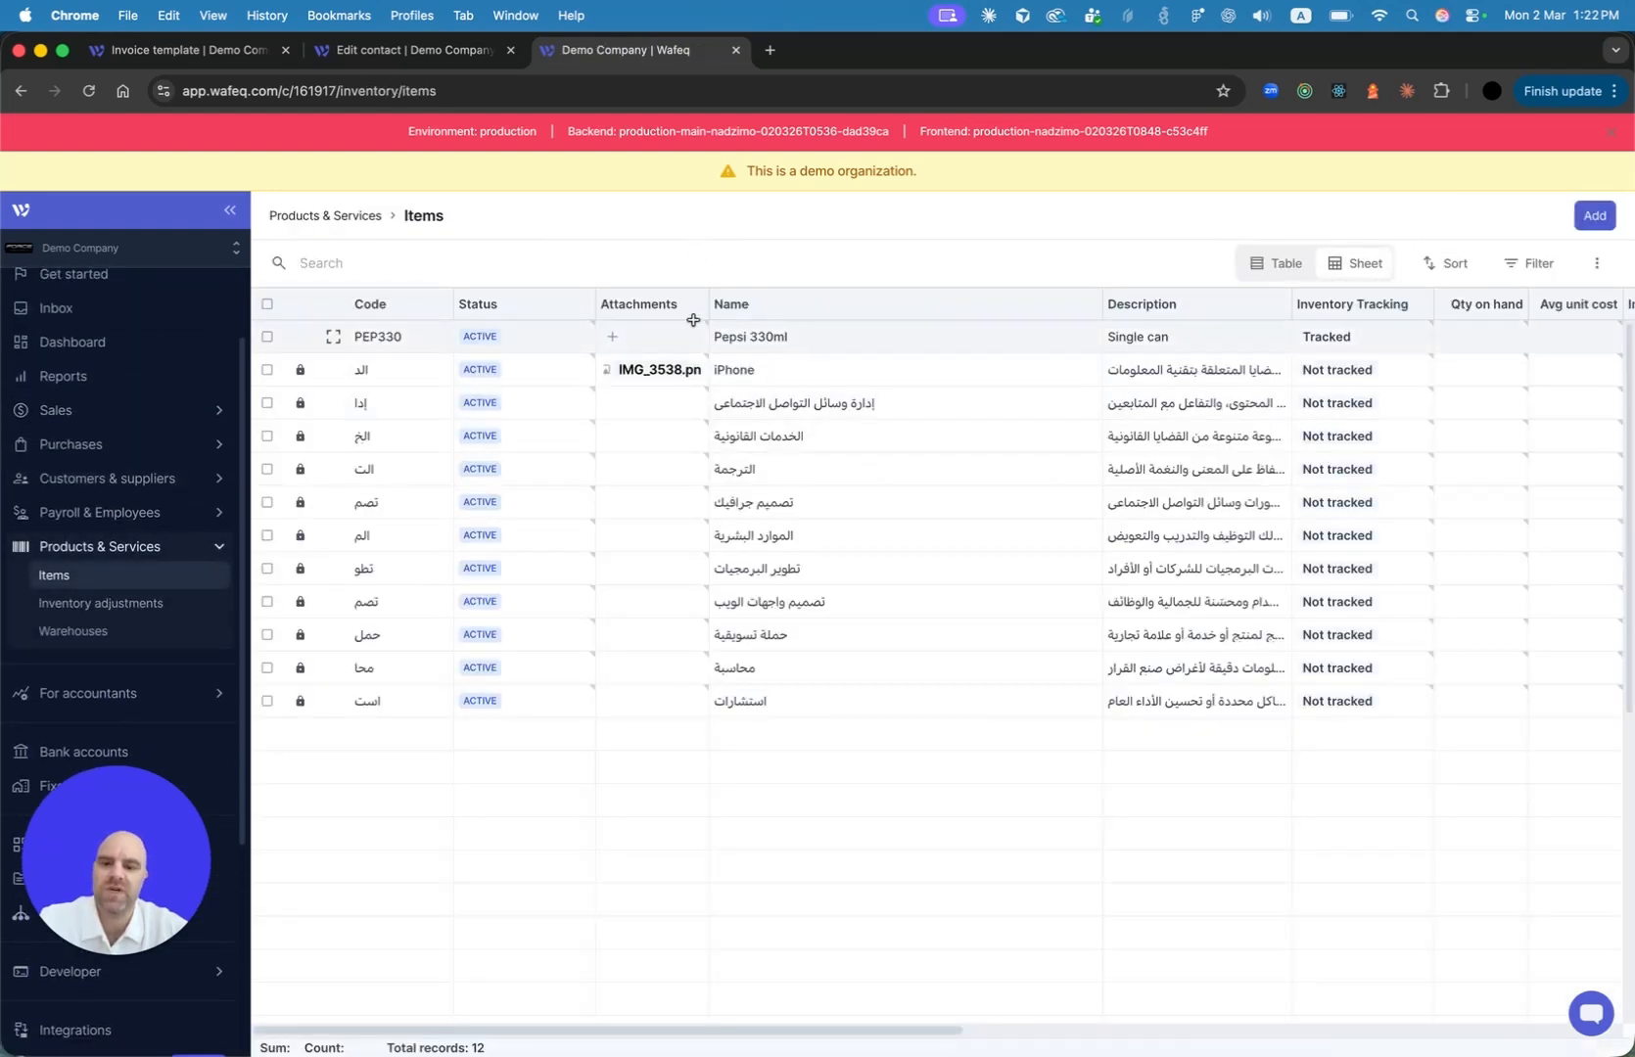
left_click(333, 369)
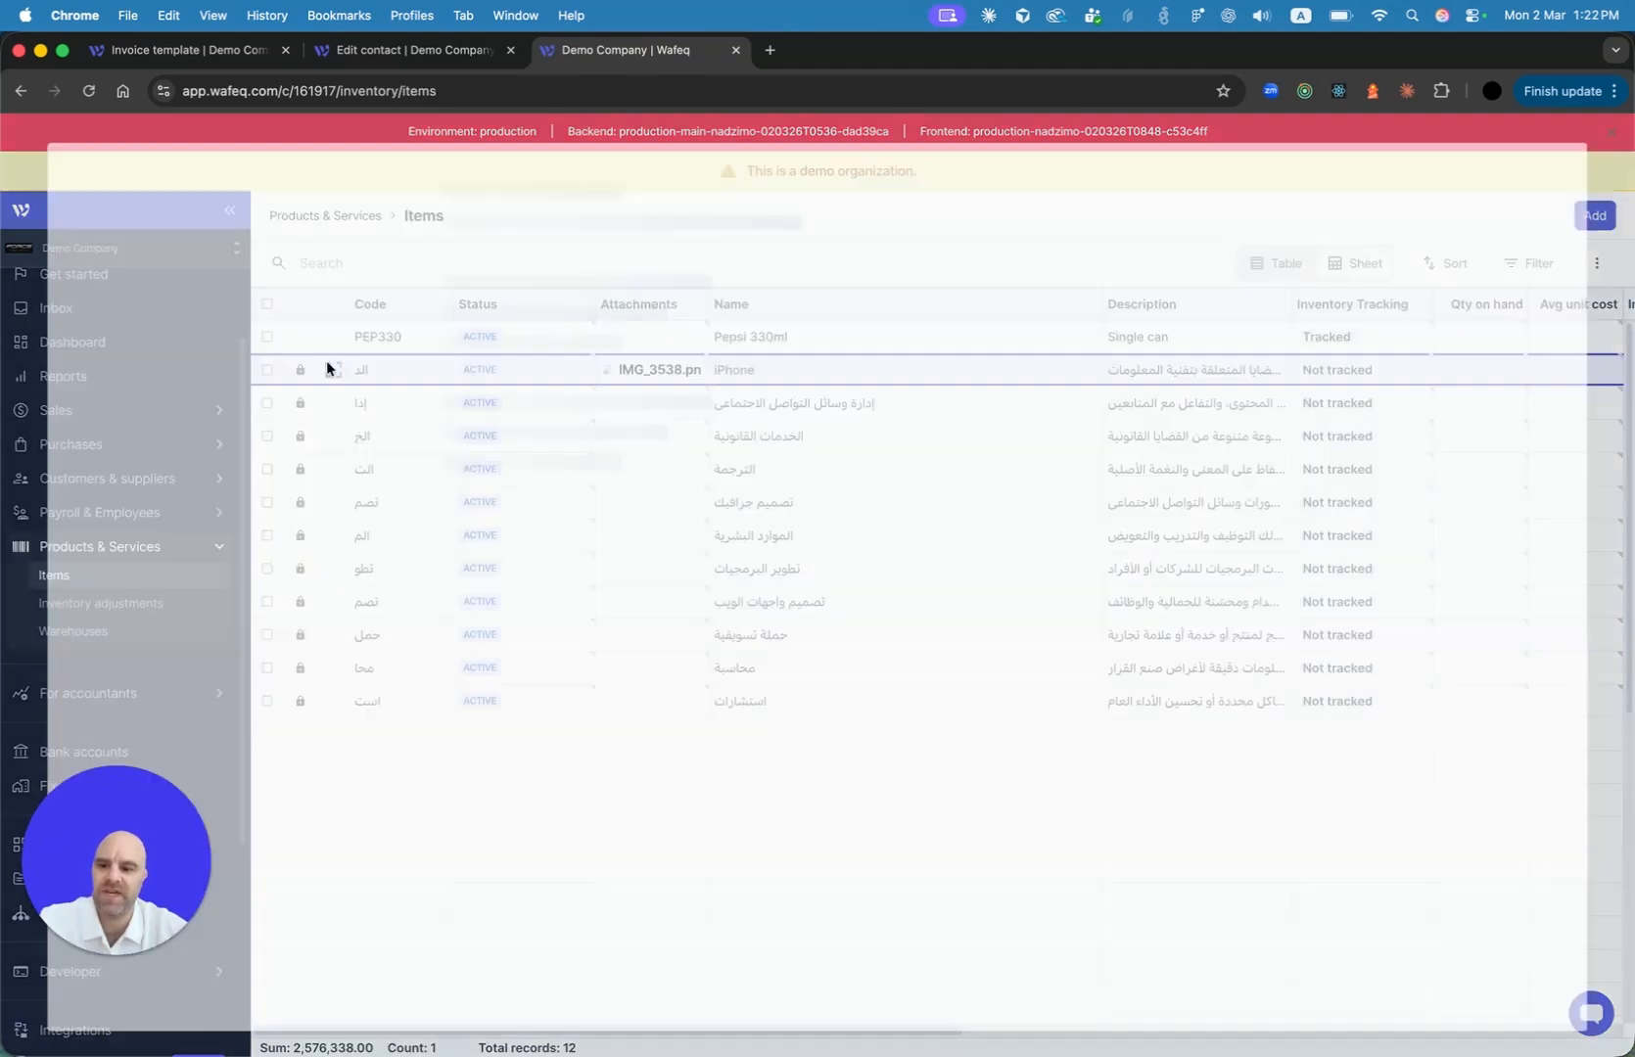
scroll(897, 884, "down", 4)
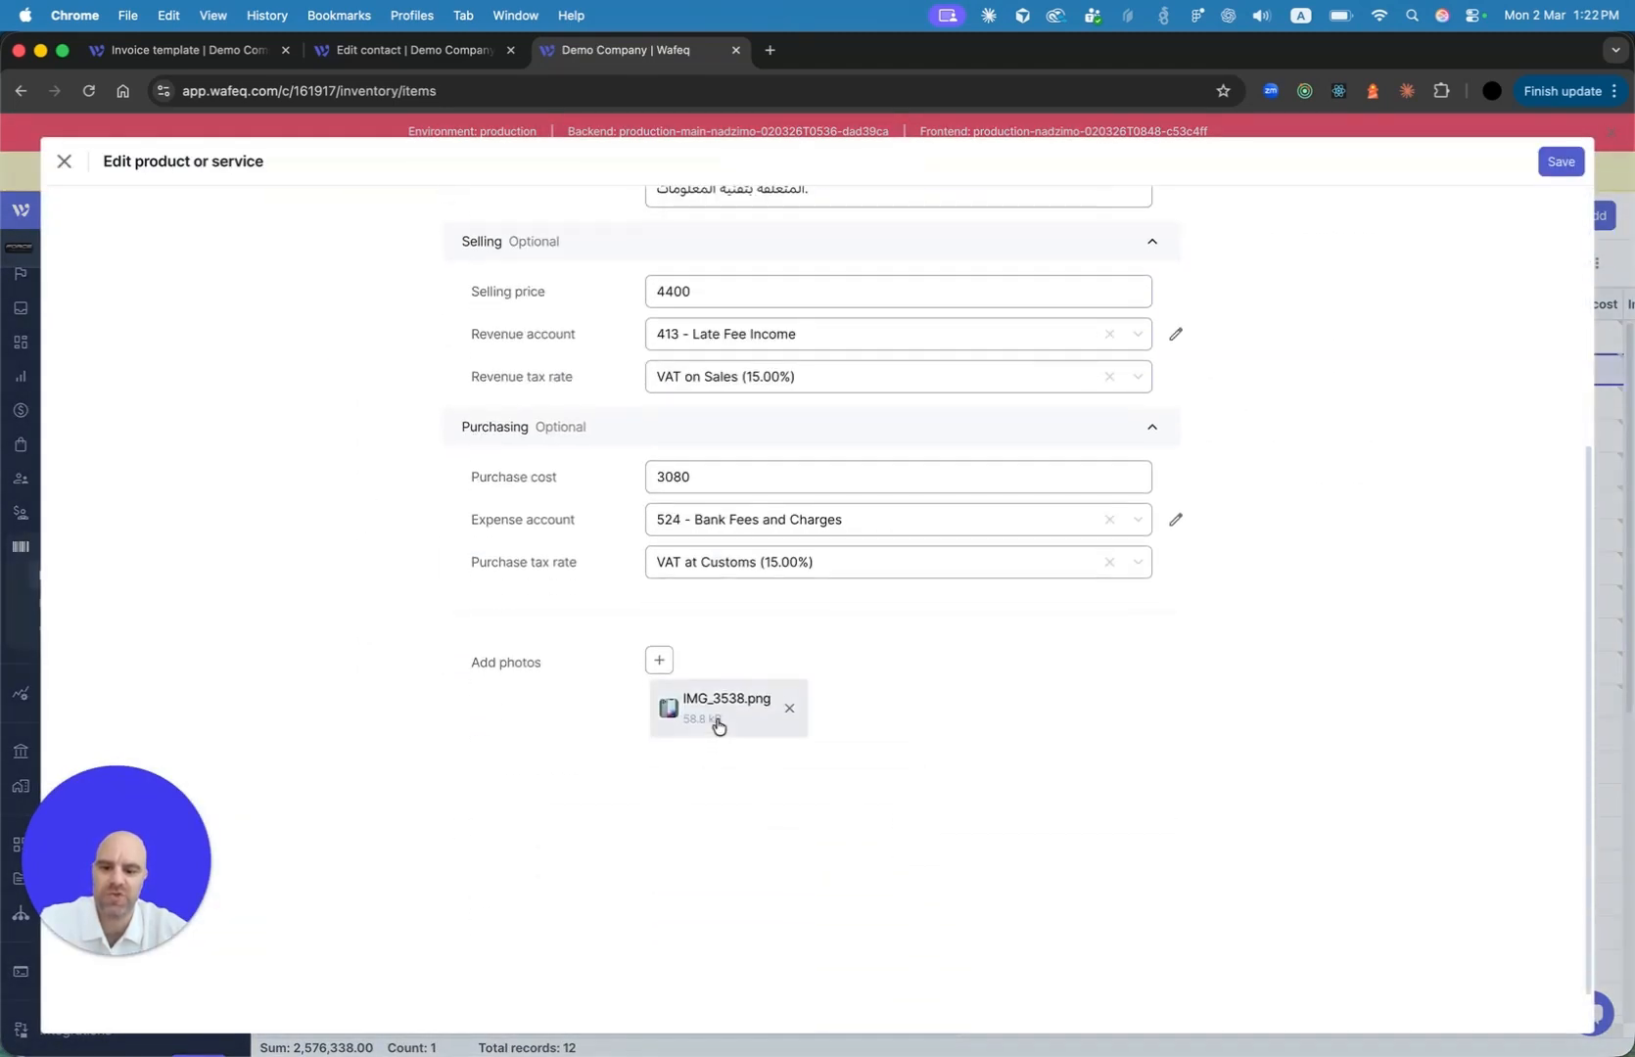
Switch back to the invoice template, select the line item photo field in the Description cell and save the template
scroll(718, 724, "up", 5)
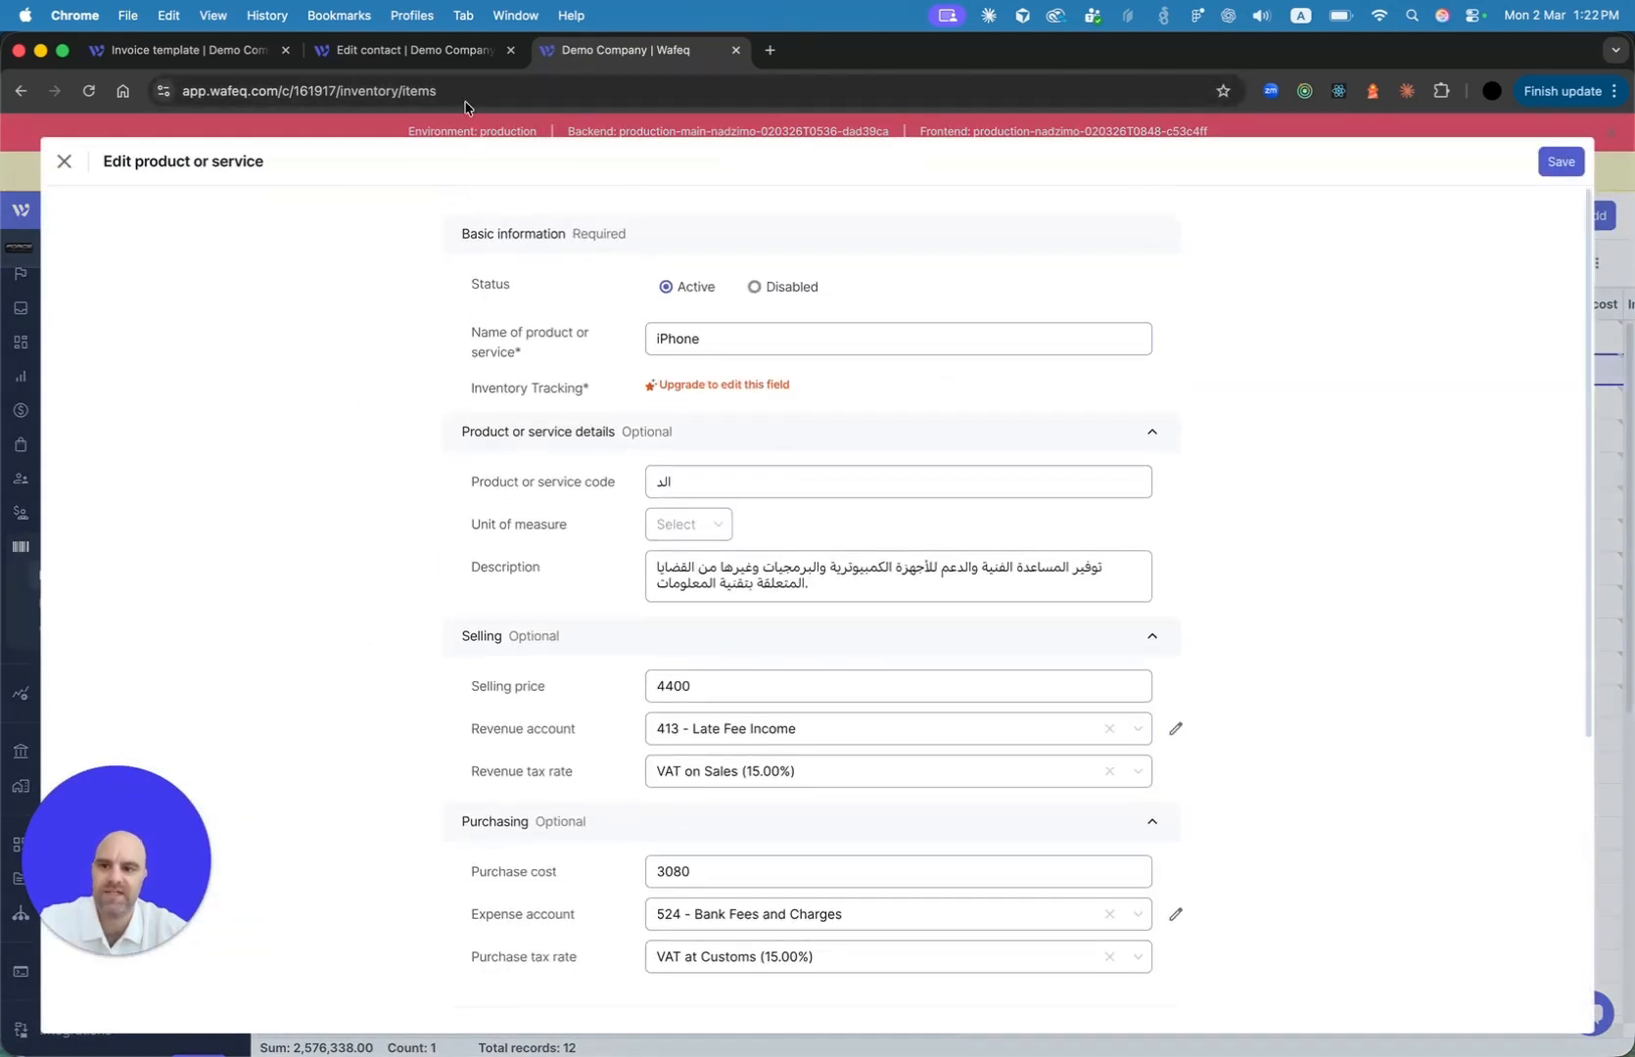
left_click(449, 61)
left_click(710, 51)
left_click(212, 65)
left_click(844, 705)
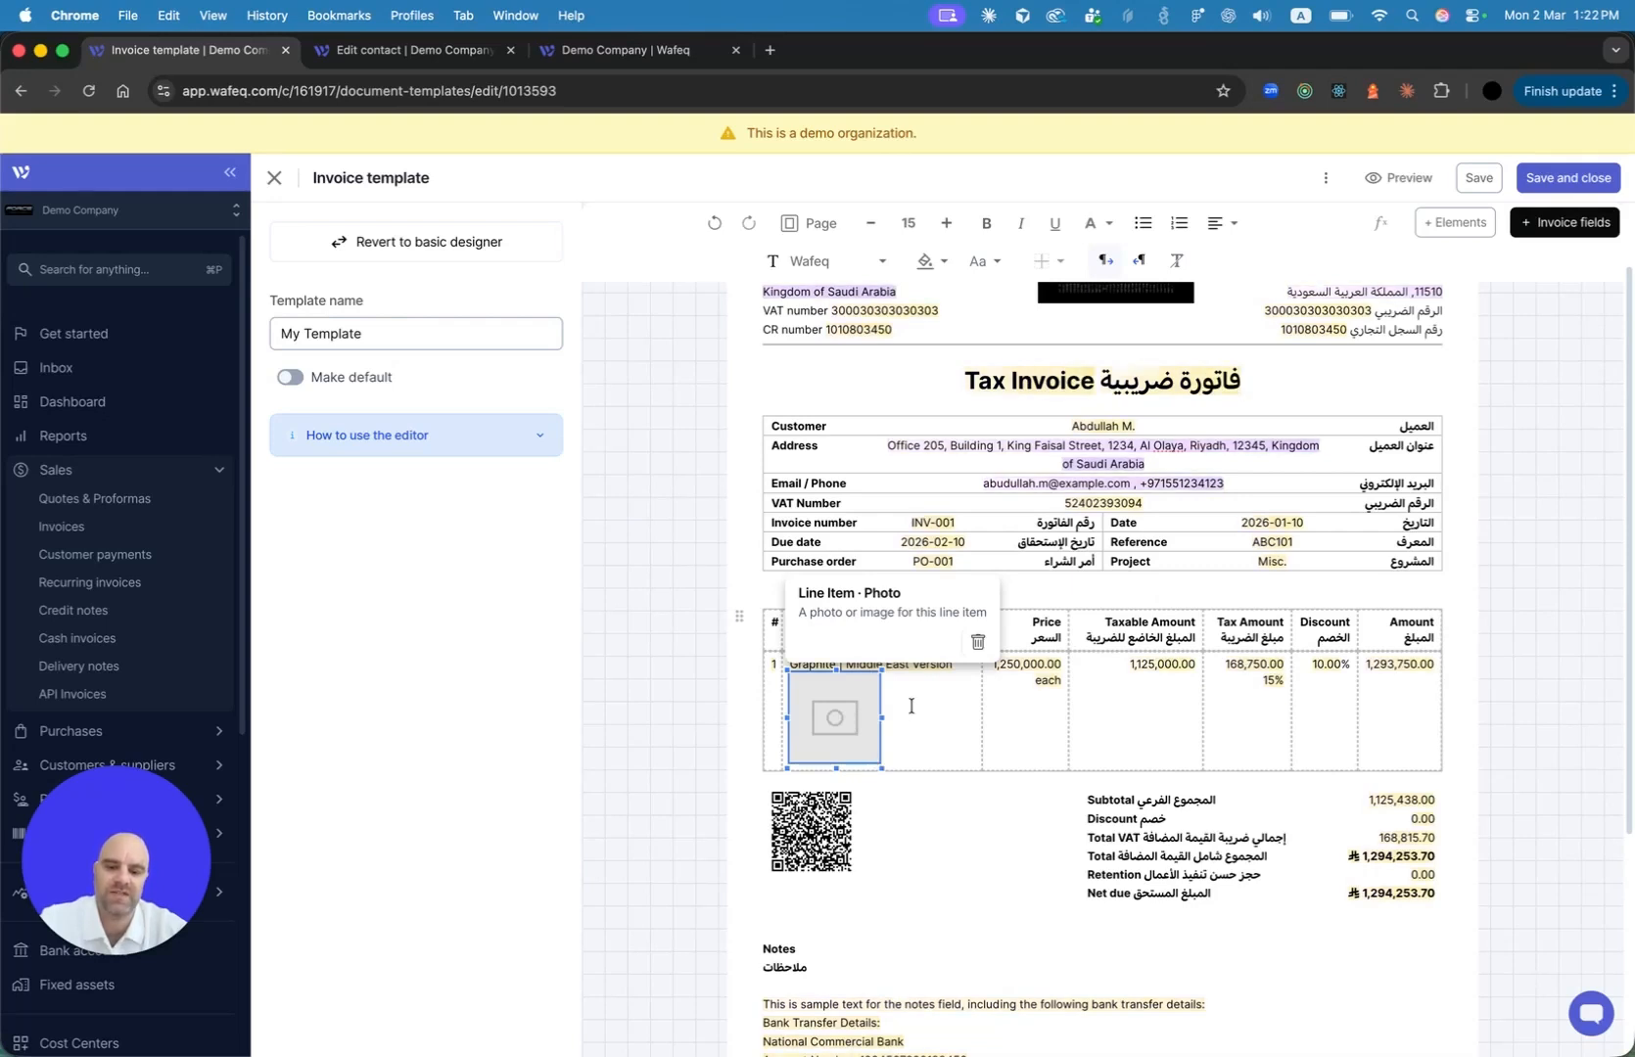
left_click(1479, 178)
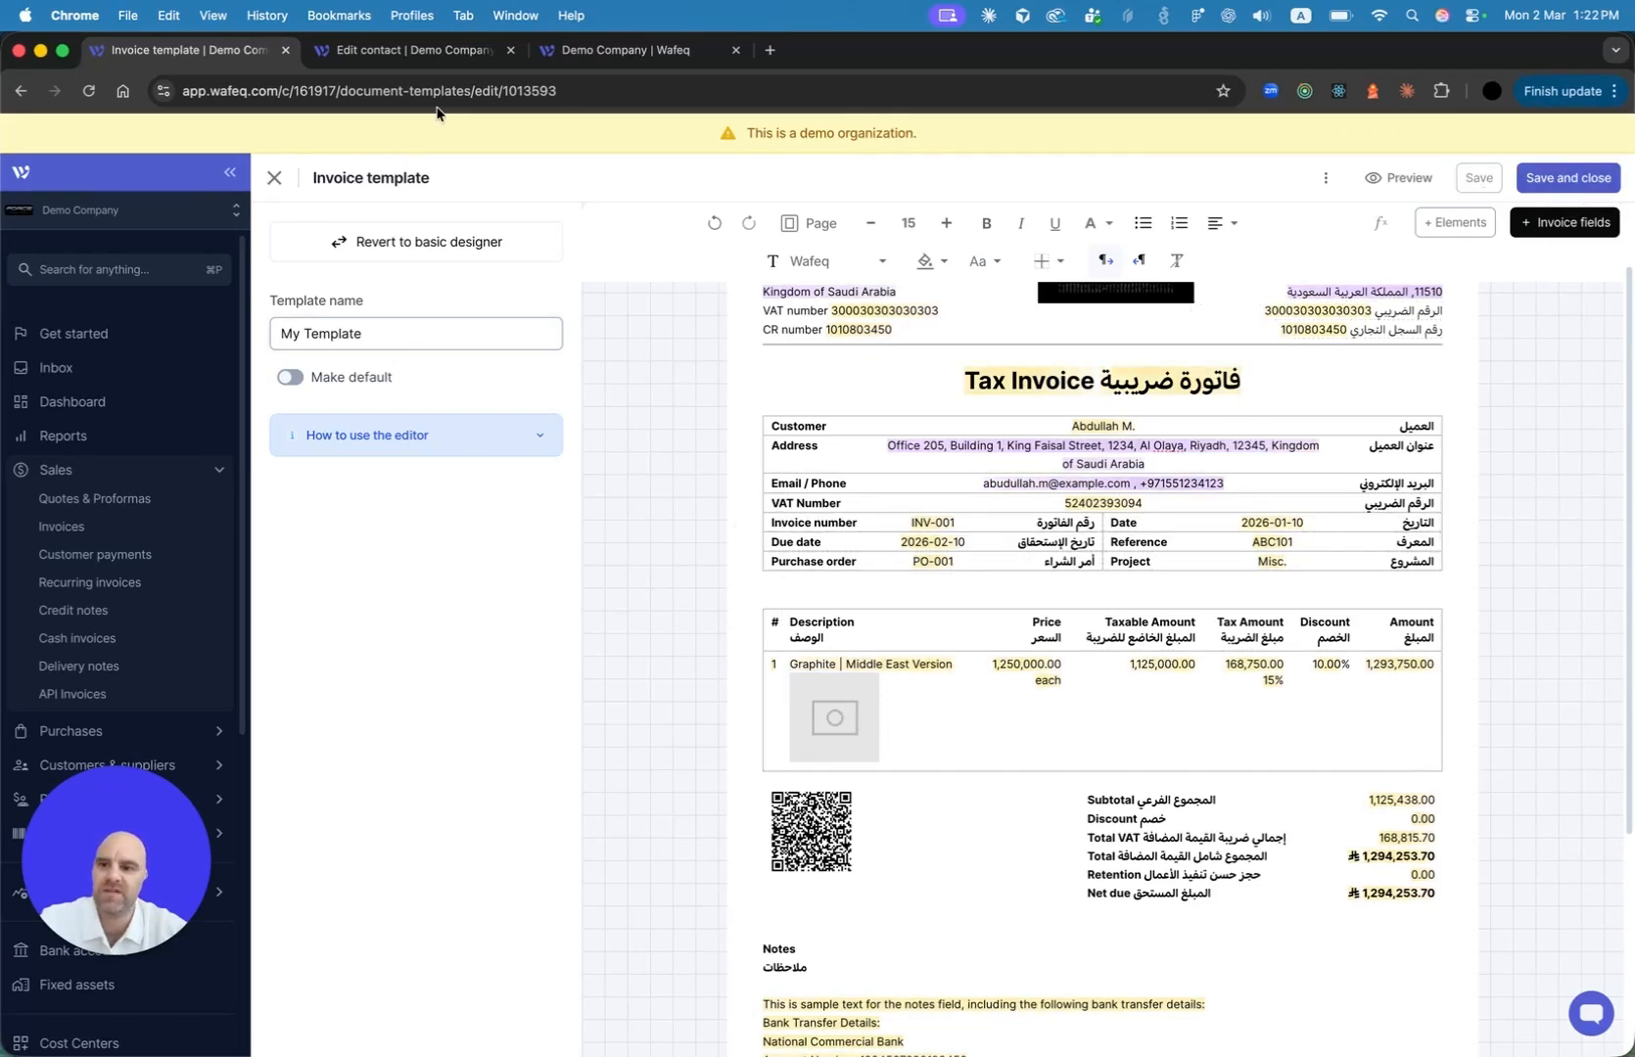
Return to the iPhone item page, close the item and start a new sales invoice
left_click(599, 55)
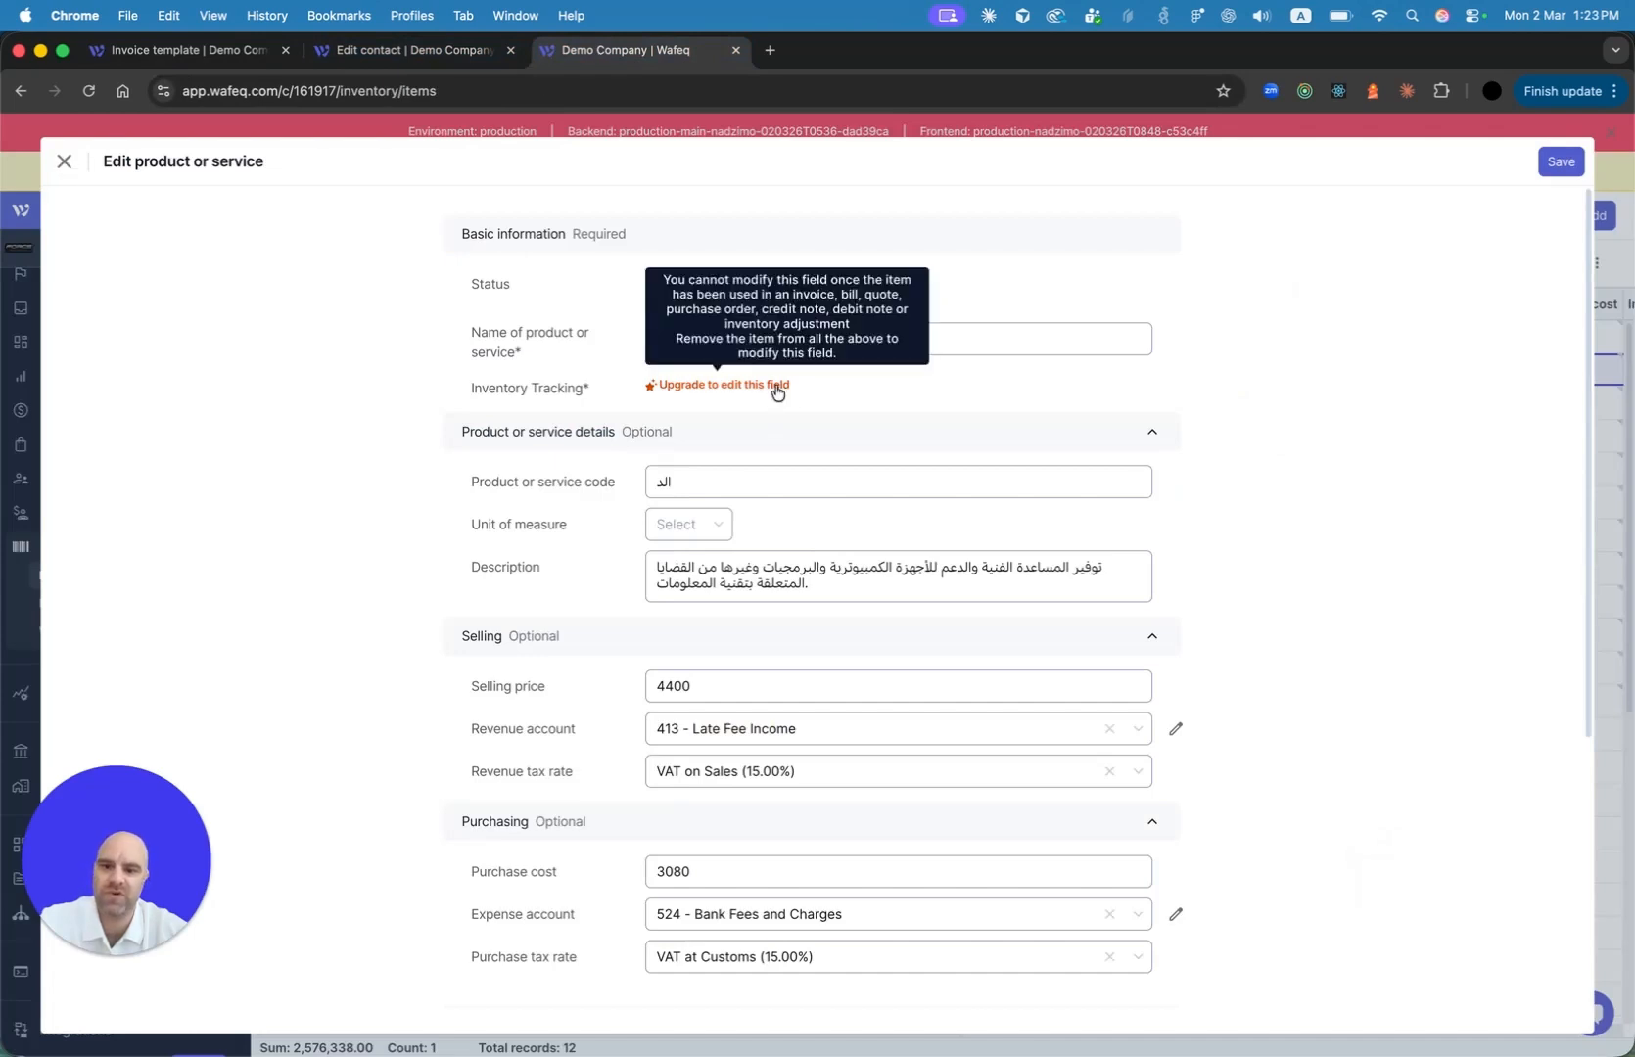
left_click(64, 162)
left_click(209, 508)
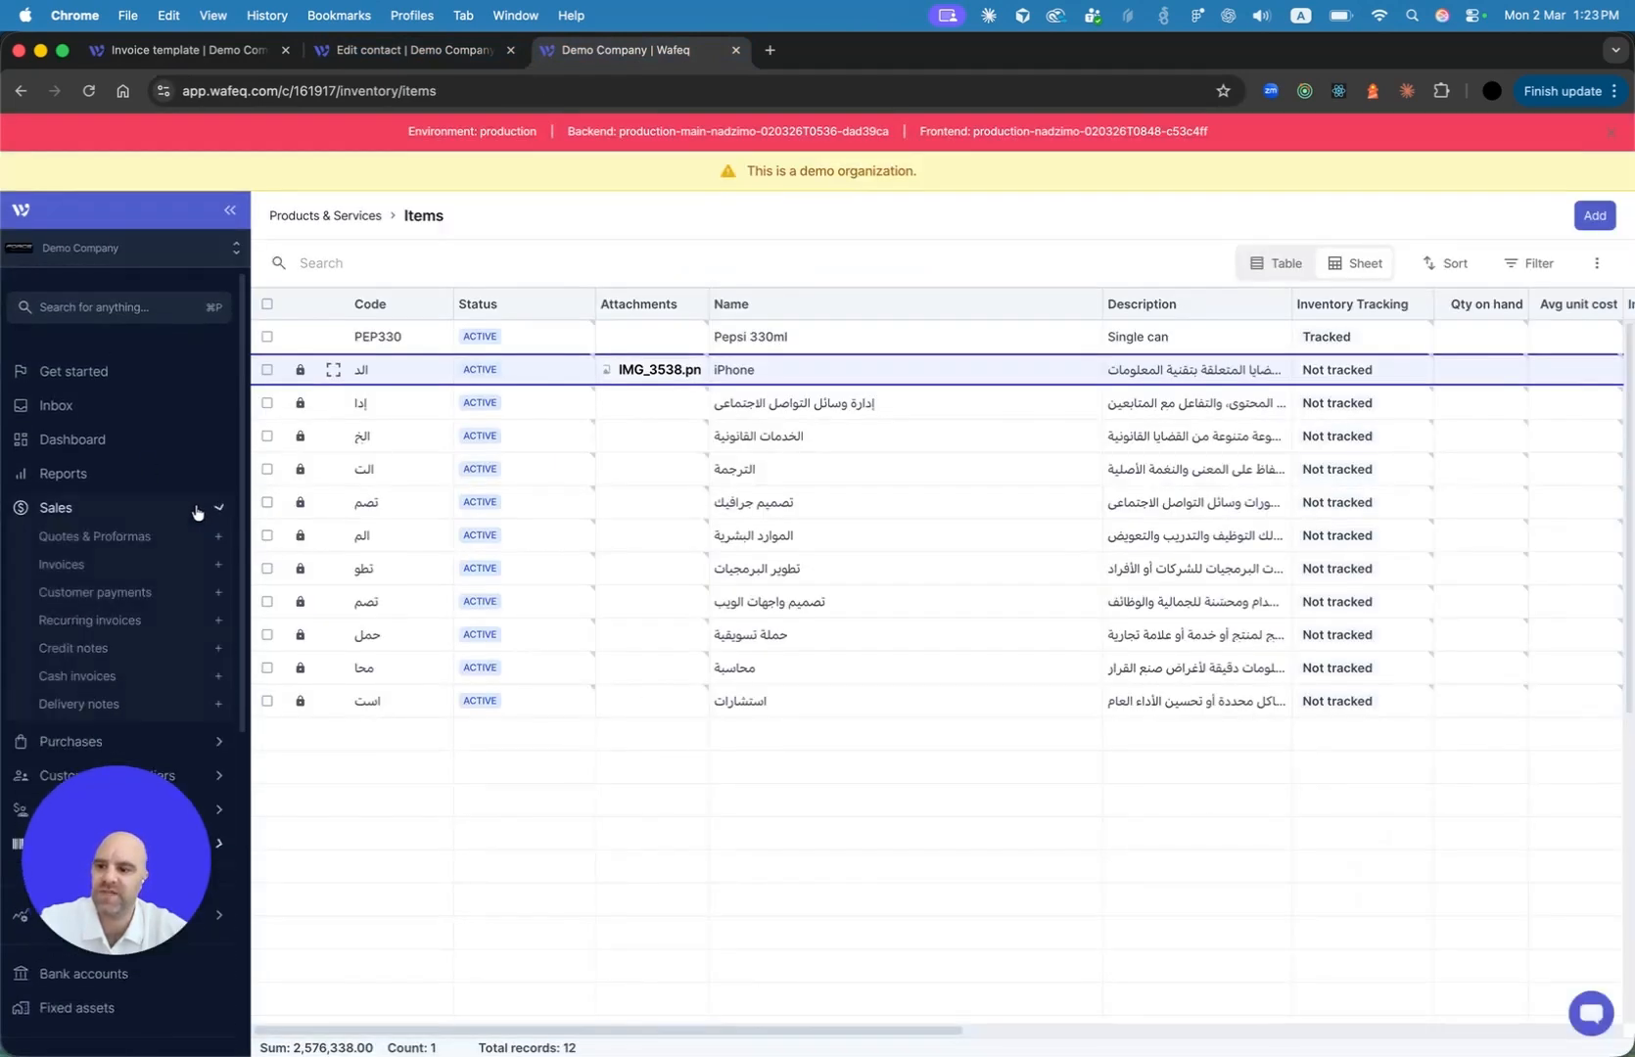
left_click(219, 565)
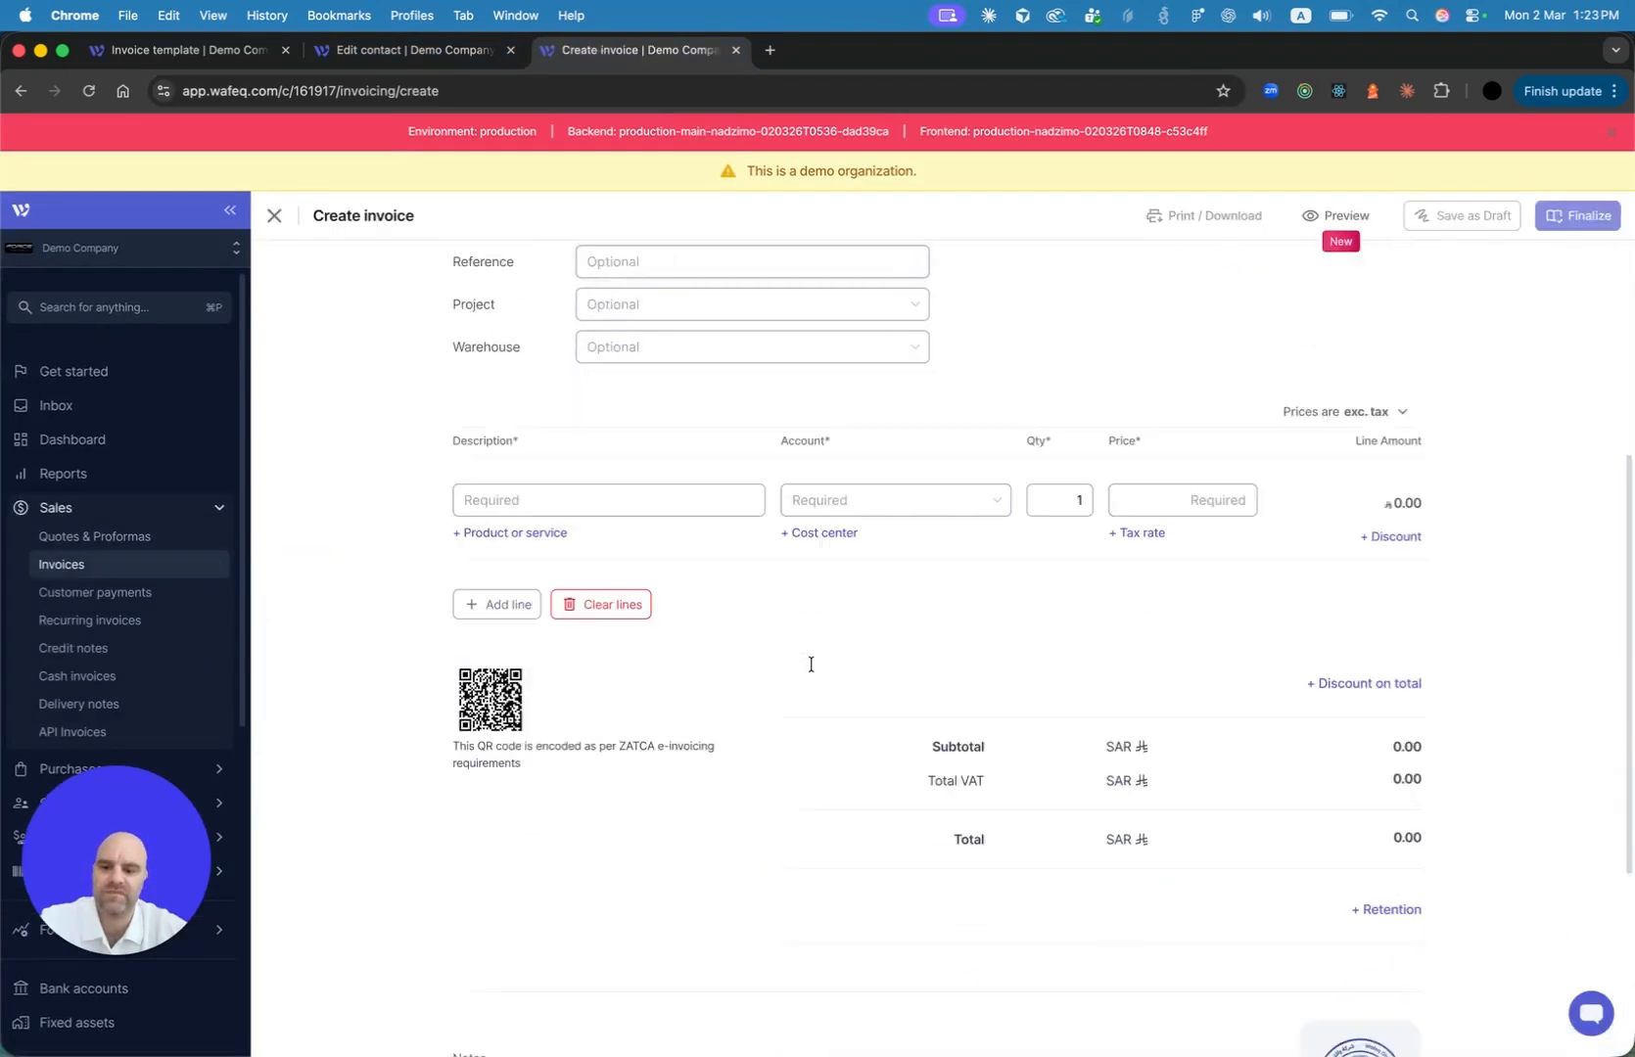
scroll(810, 665, "down", 1)
left_click(510, 486)
type("iph")
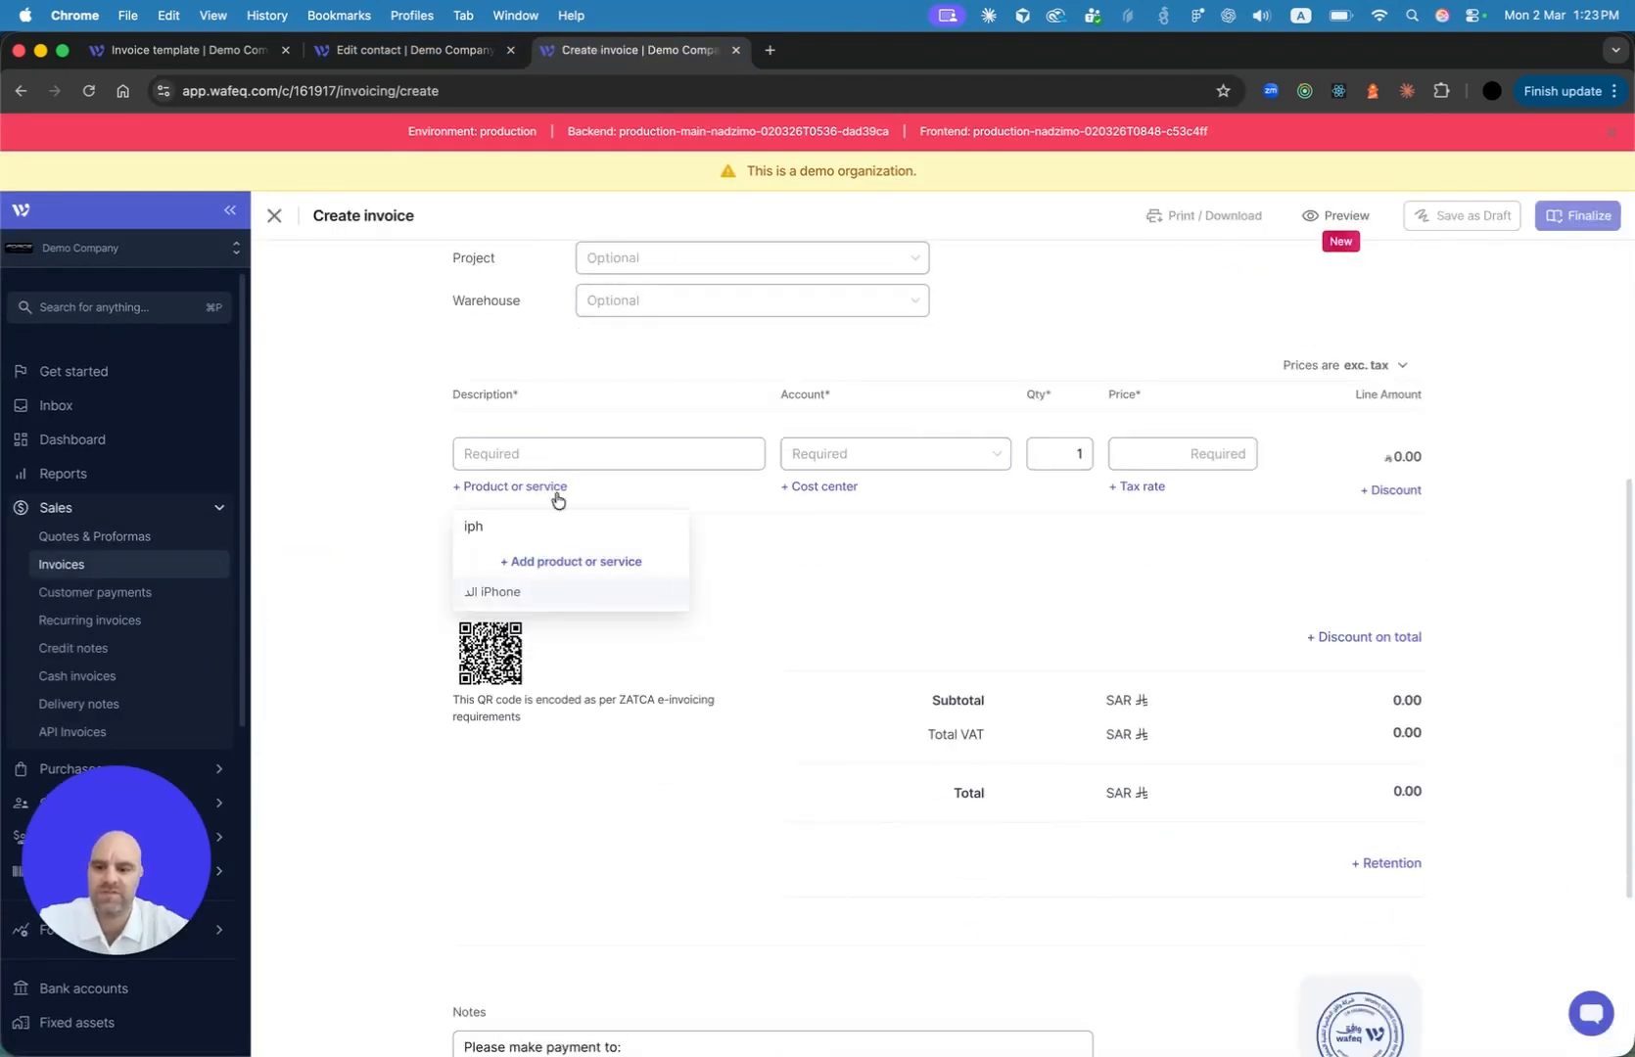
left_click(634, 592)
Reload the Create invoice page, discarding unsaved entries, and choose My Template as the invoice's template
scroll(1105, 418, "up", 1)
scroll(1263, 307, "up", 2)
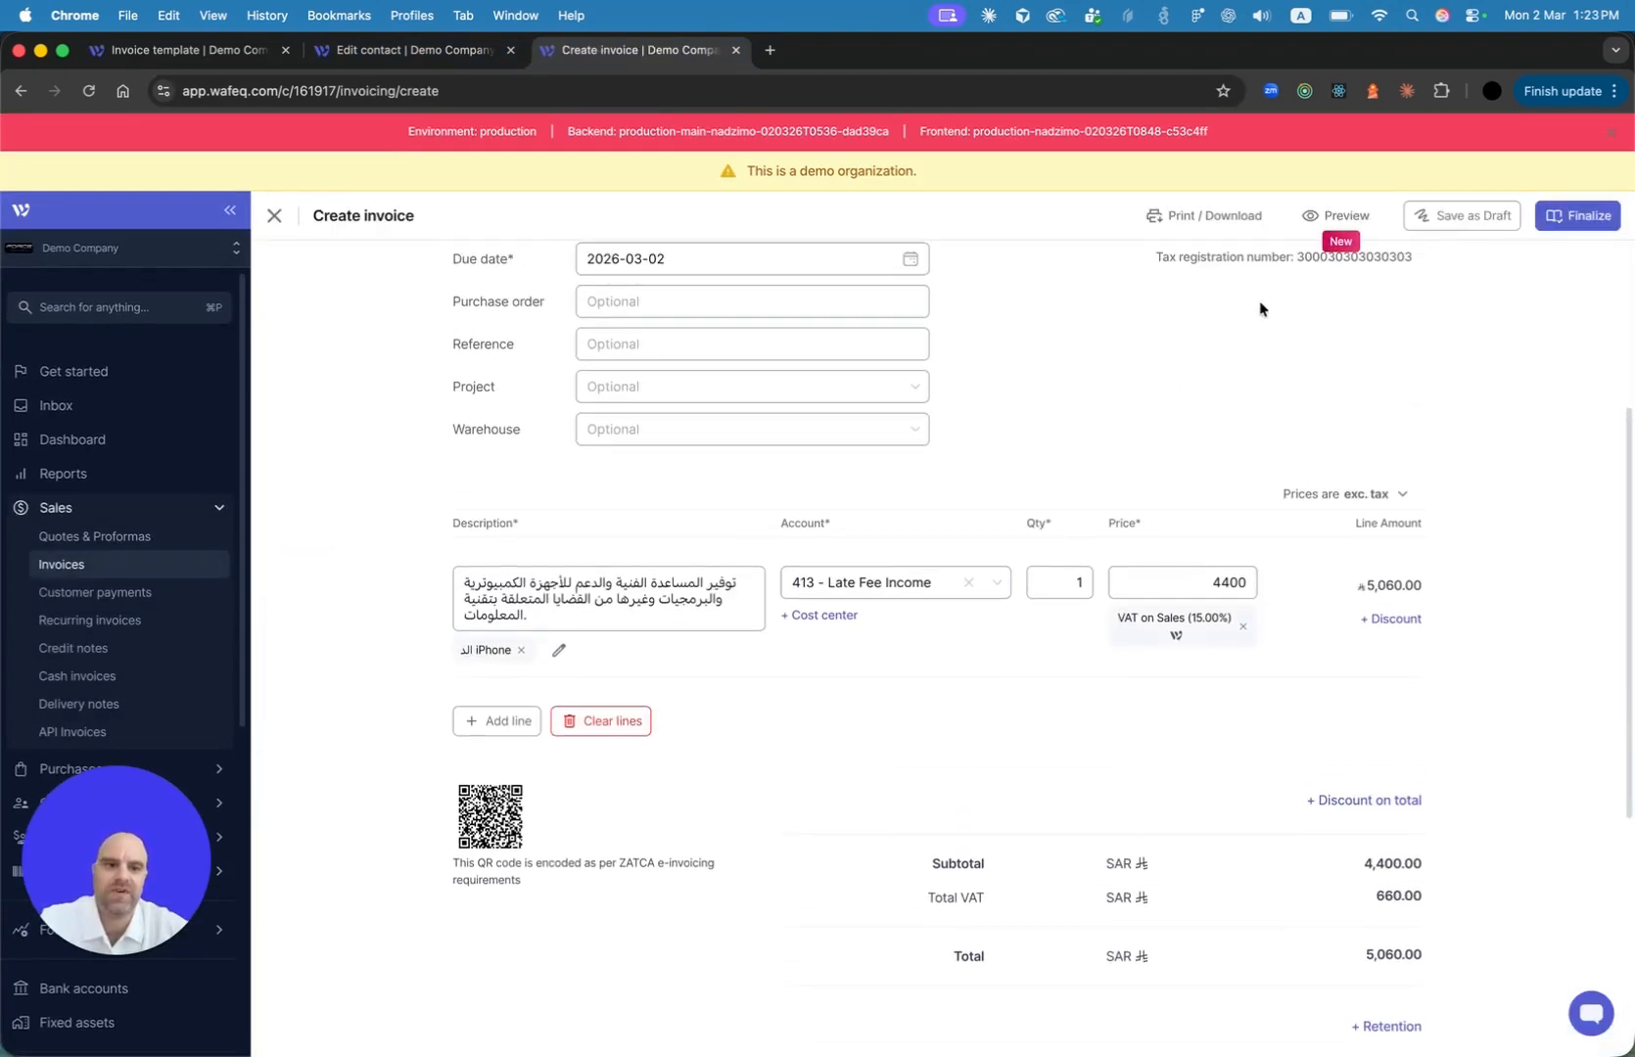
scroll(633, 350, "up", 5)
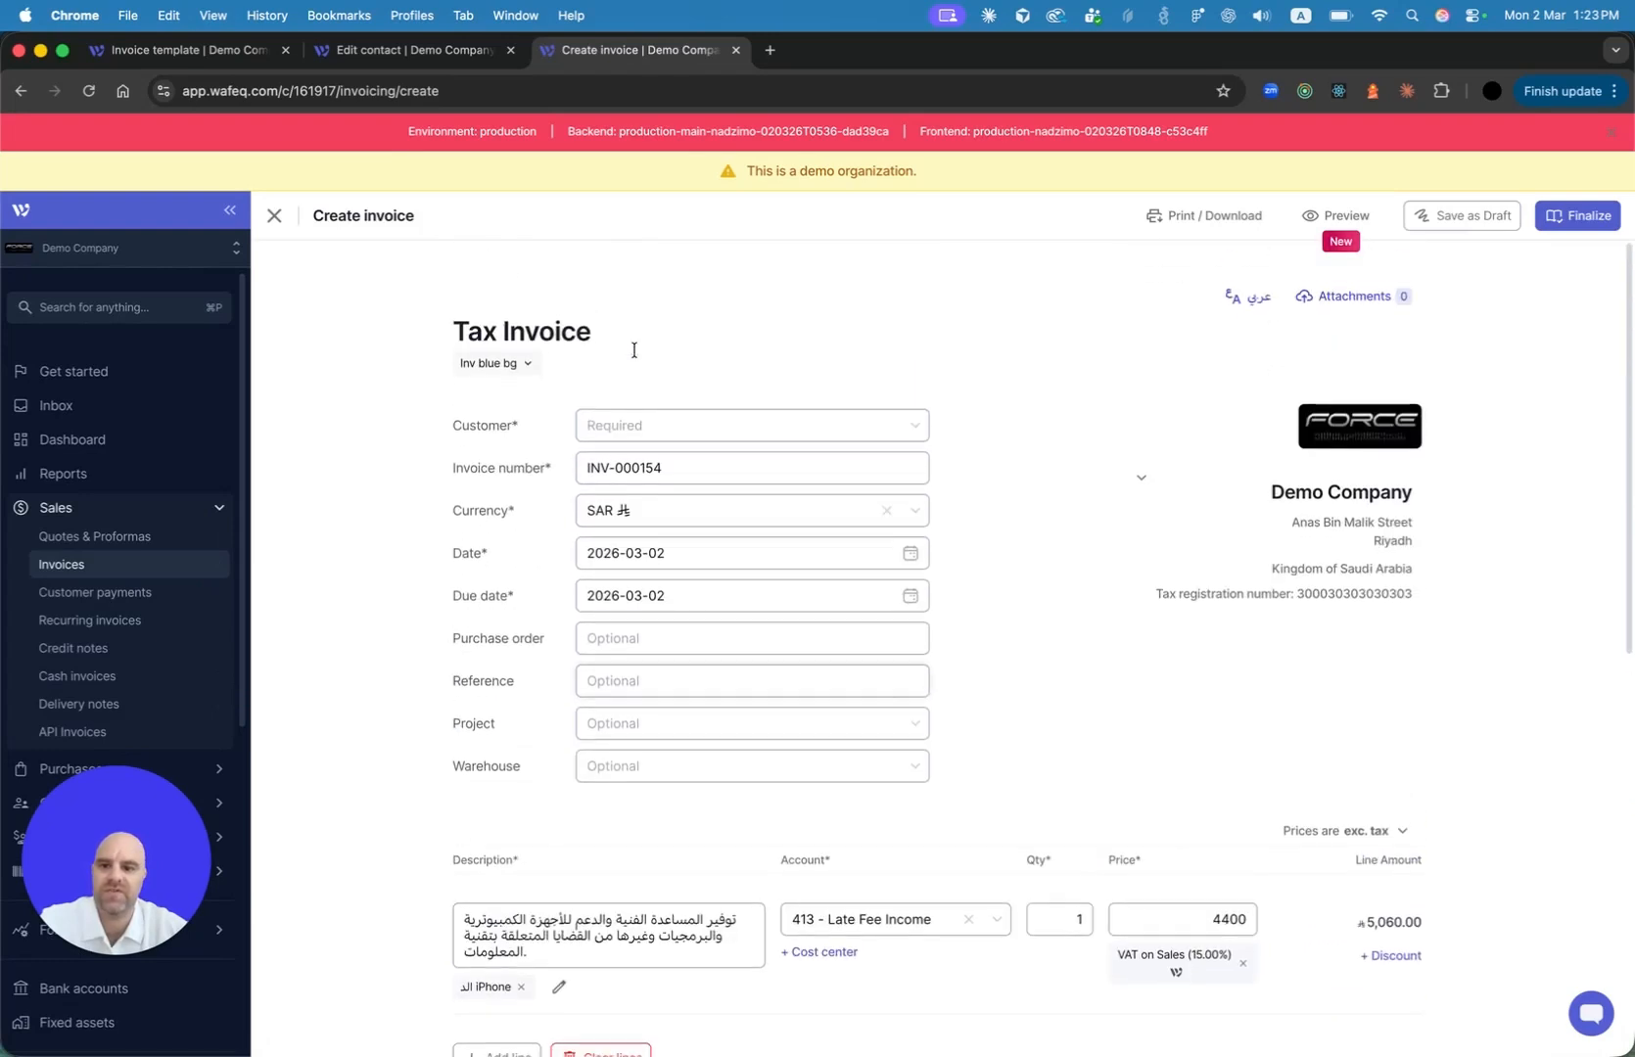
left_click(515, 353)
key("super+r")
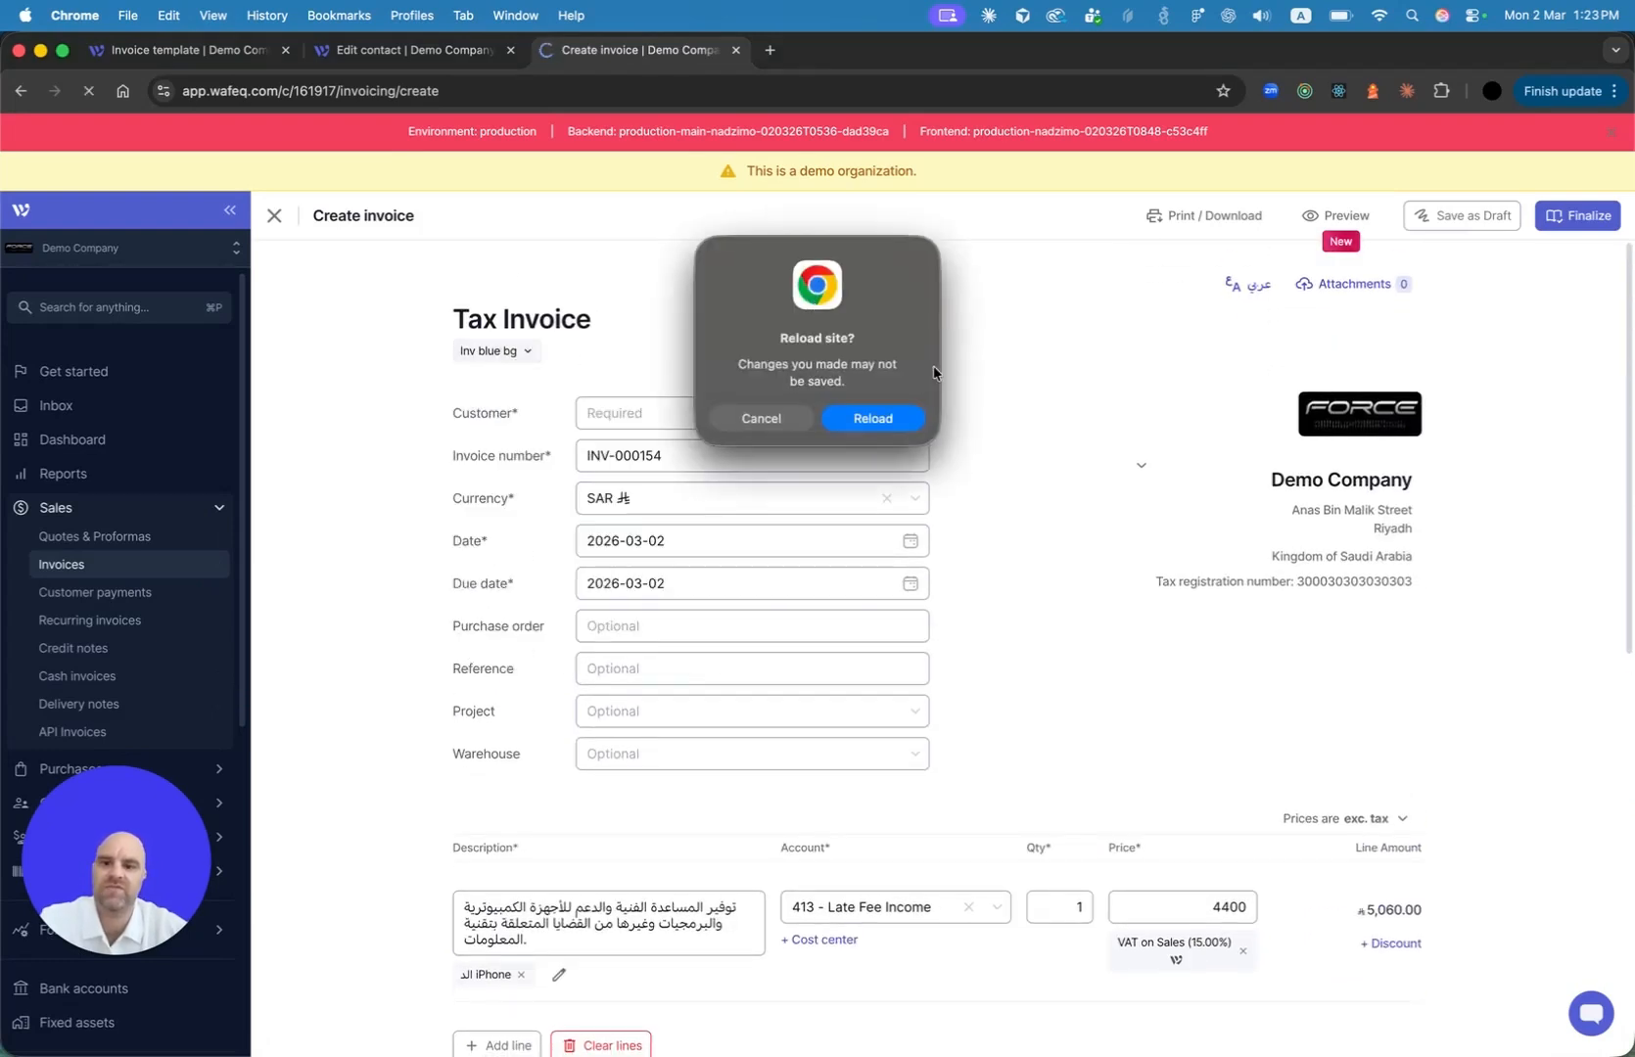
left_click(834, 418)
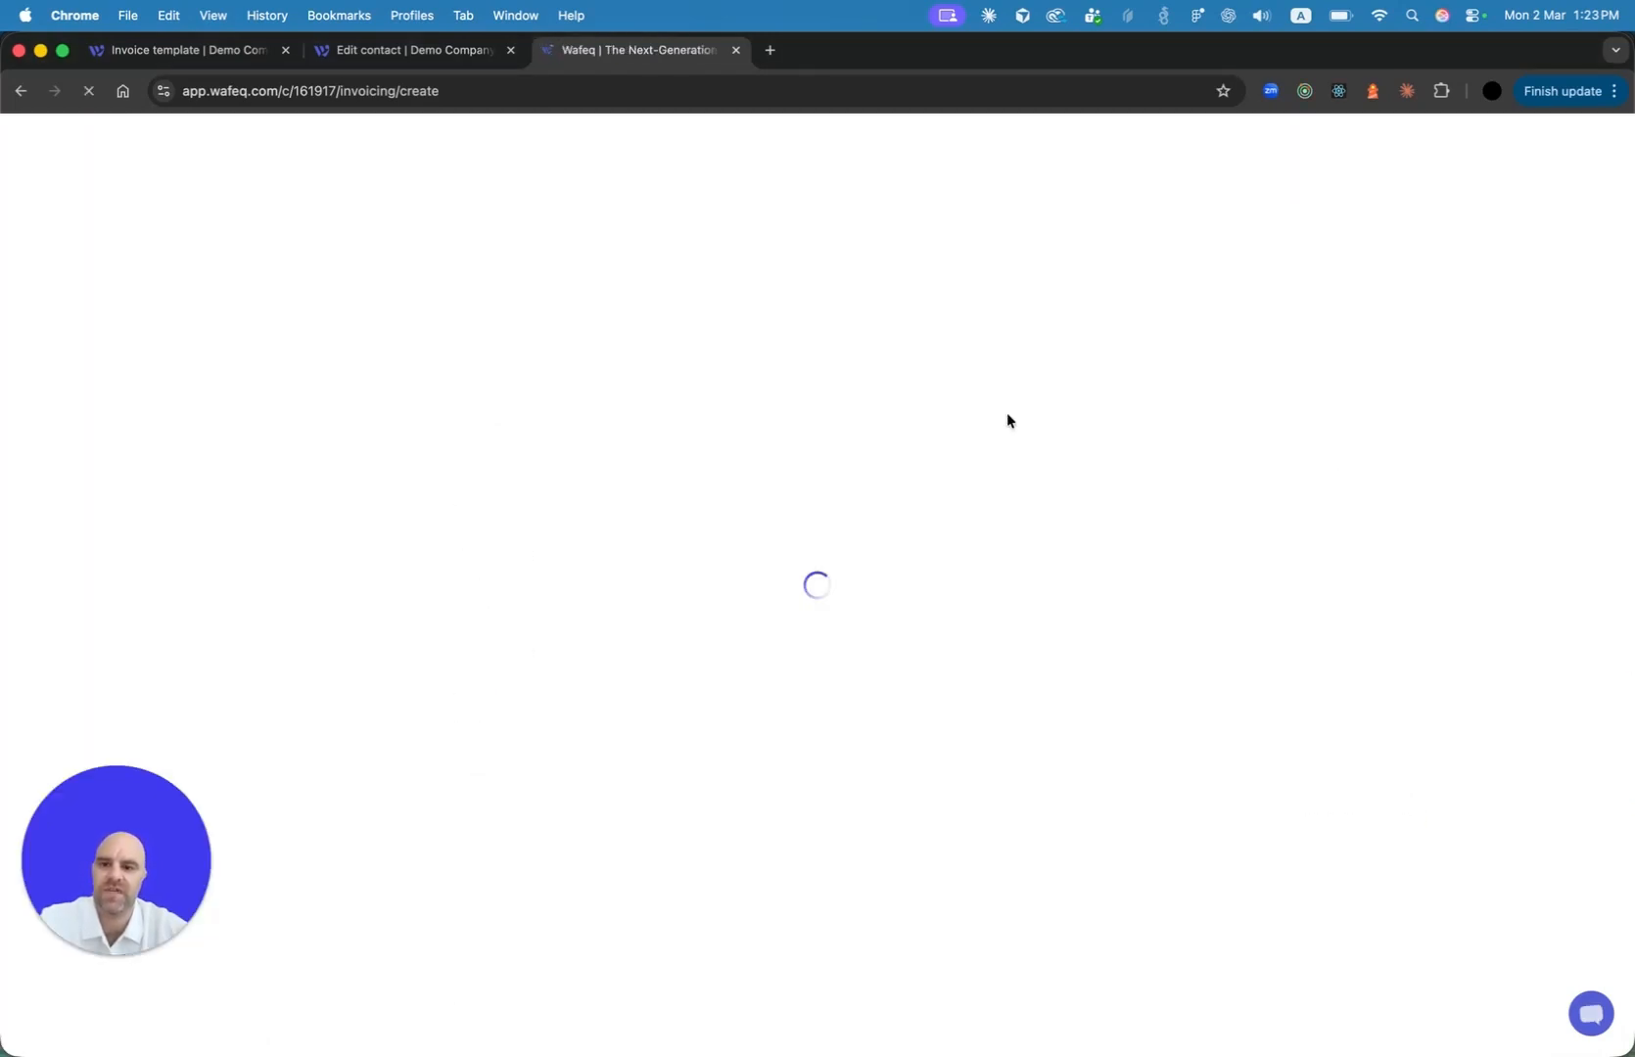
left_click(509, 356)
scroll(568, 529, "down", 1)
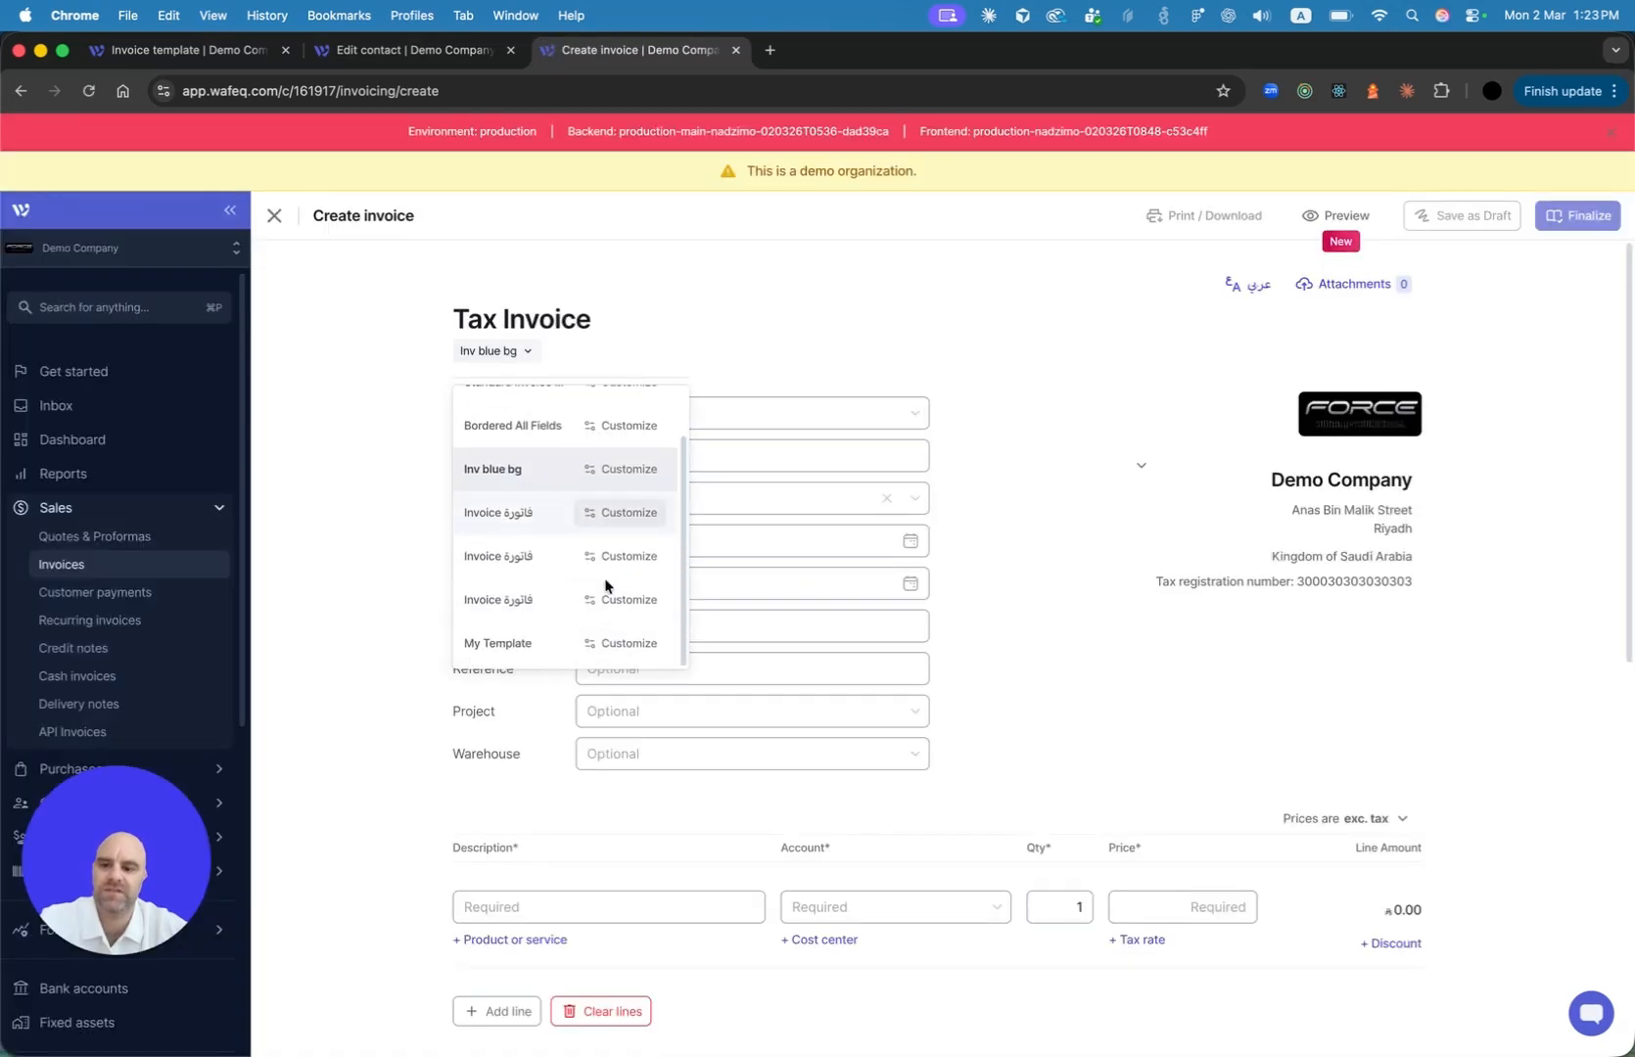
left_click(525, 640)
Add the iPhone product to the first invoice line and open the invoice preview
scroll(588, 744, "down", 2)
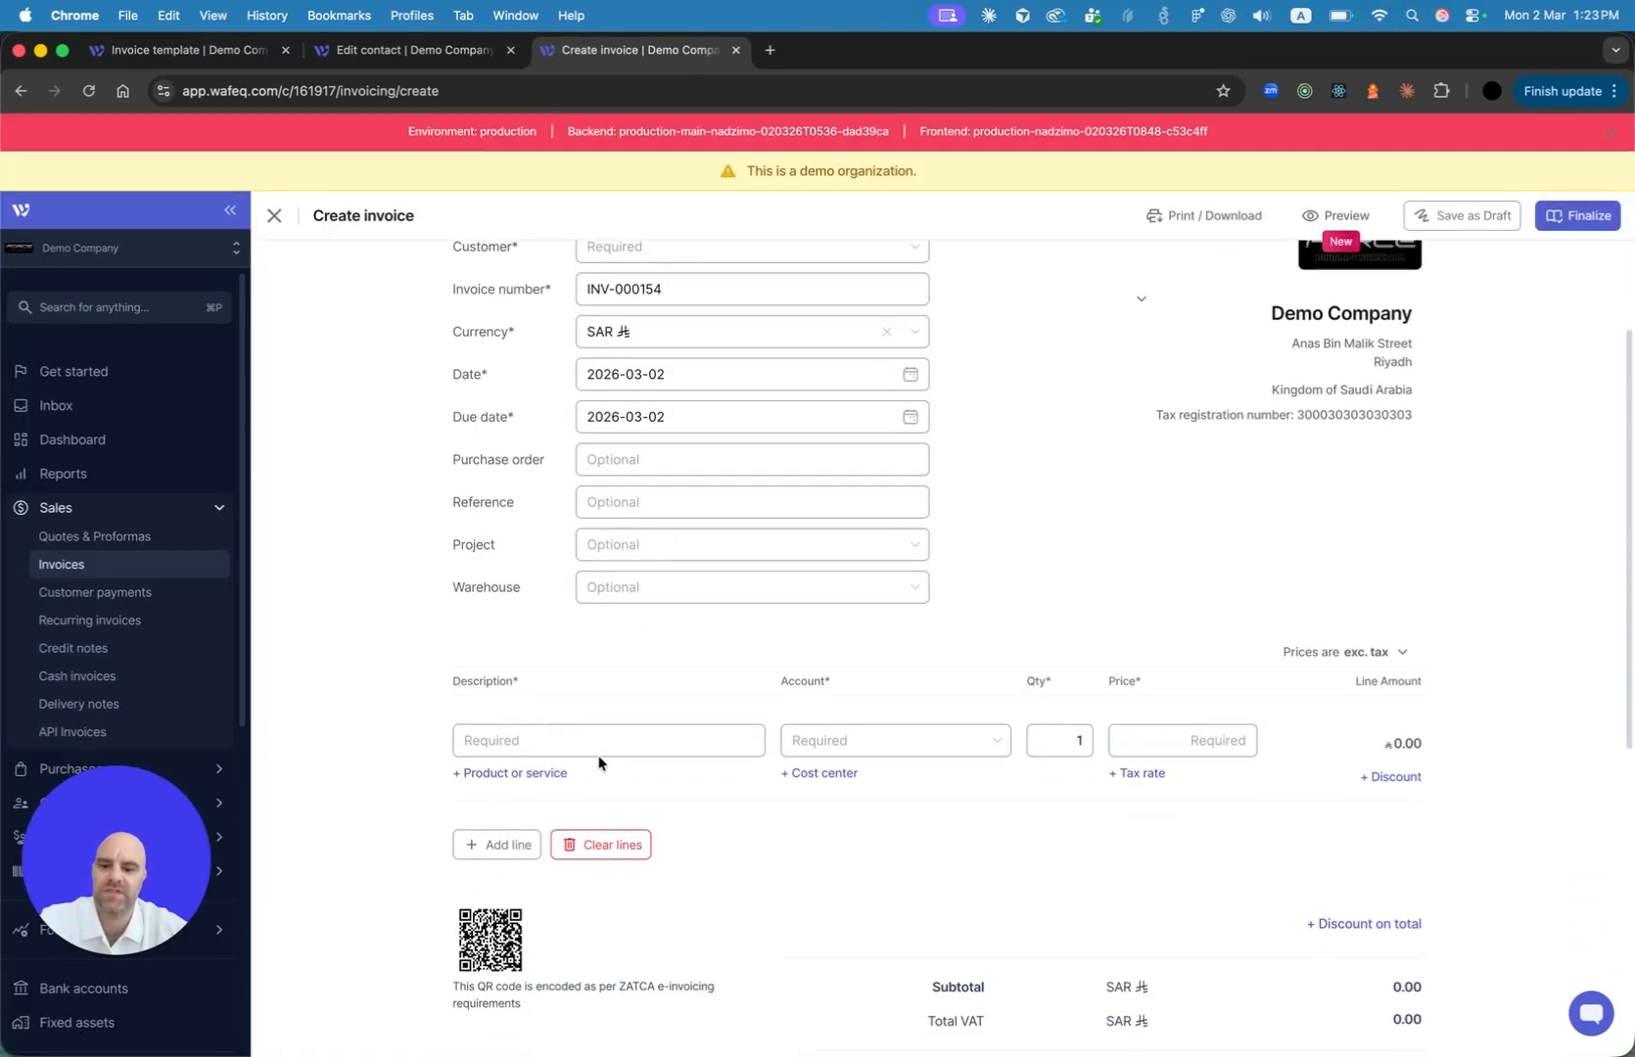
left_click(602, 748)
type("iph")
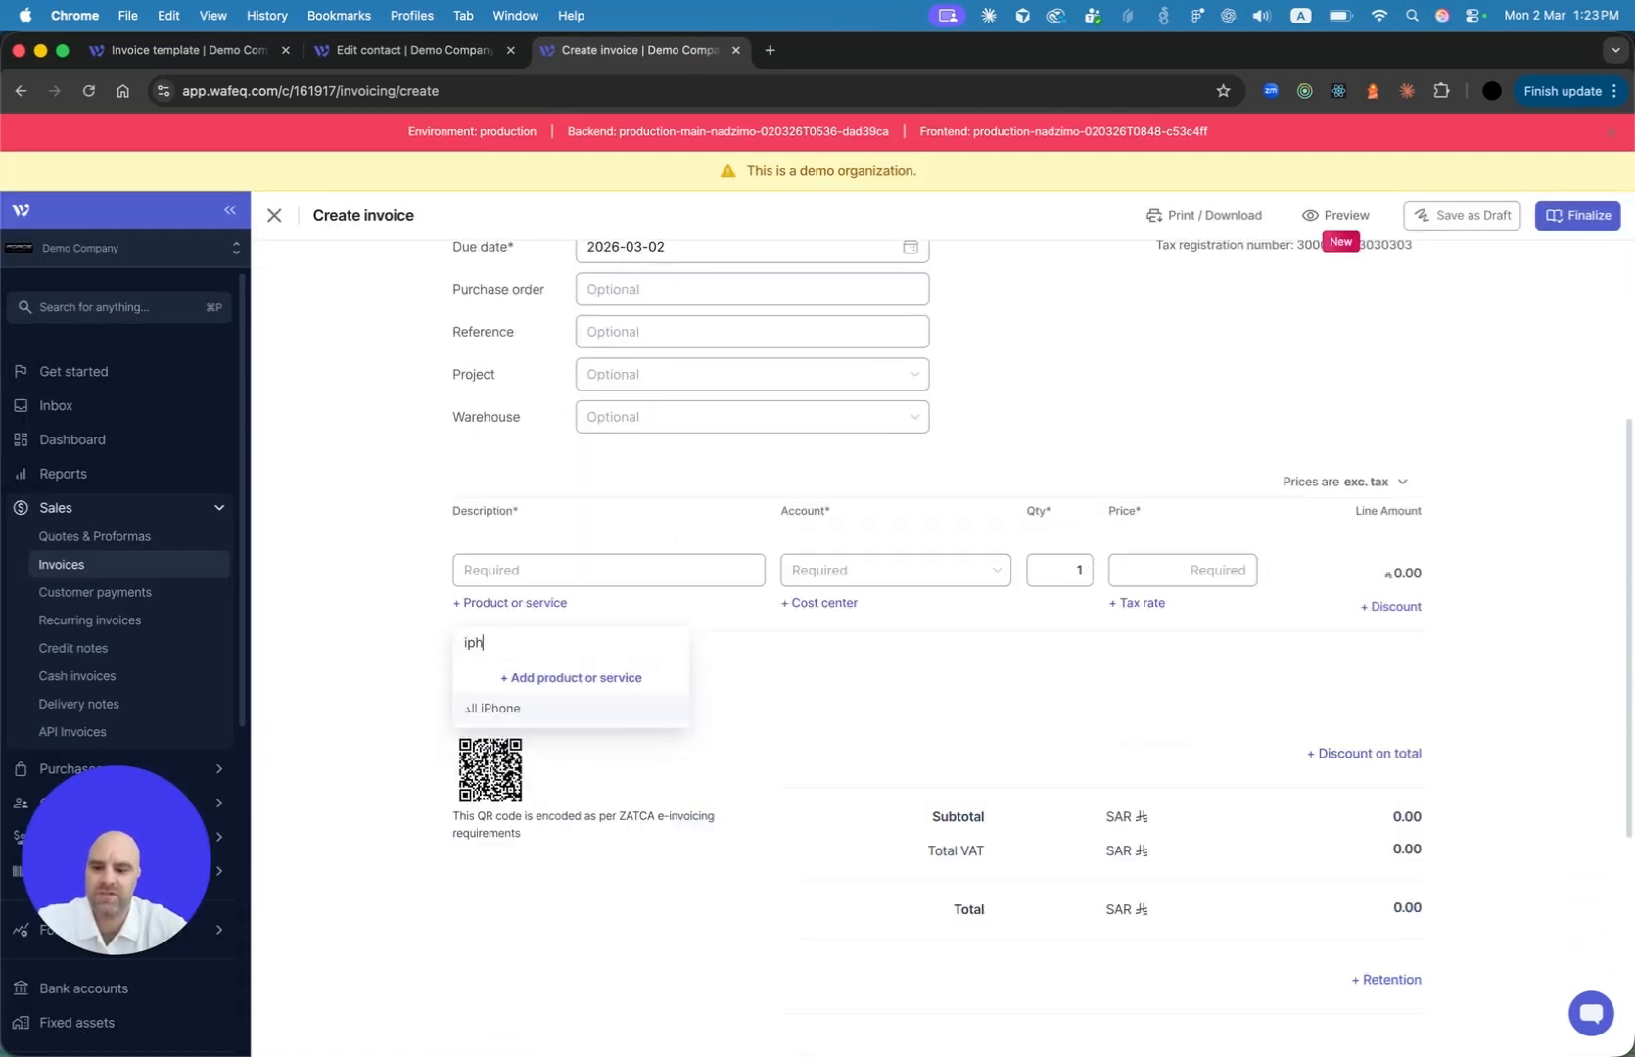
left_click(640, 708)
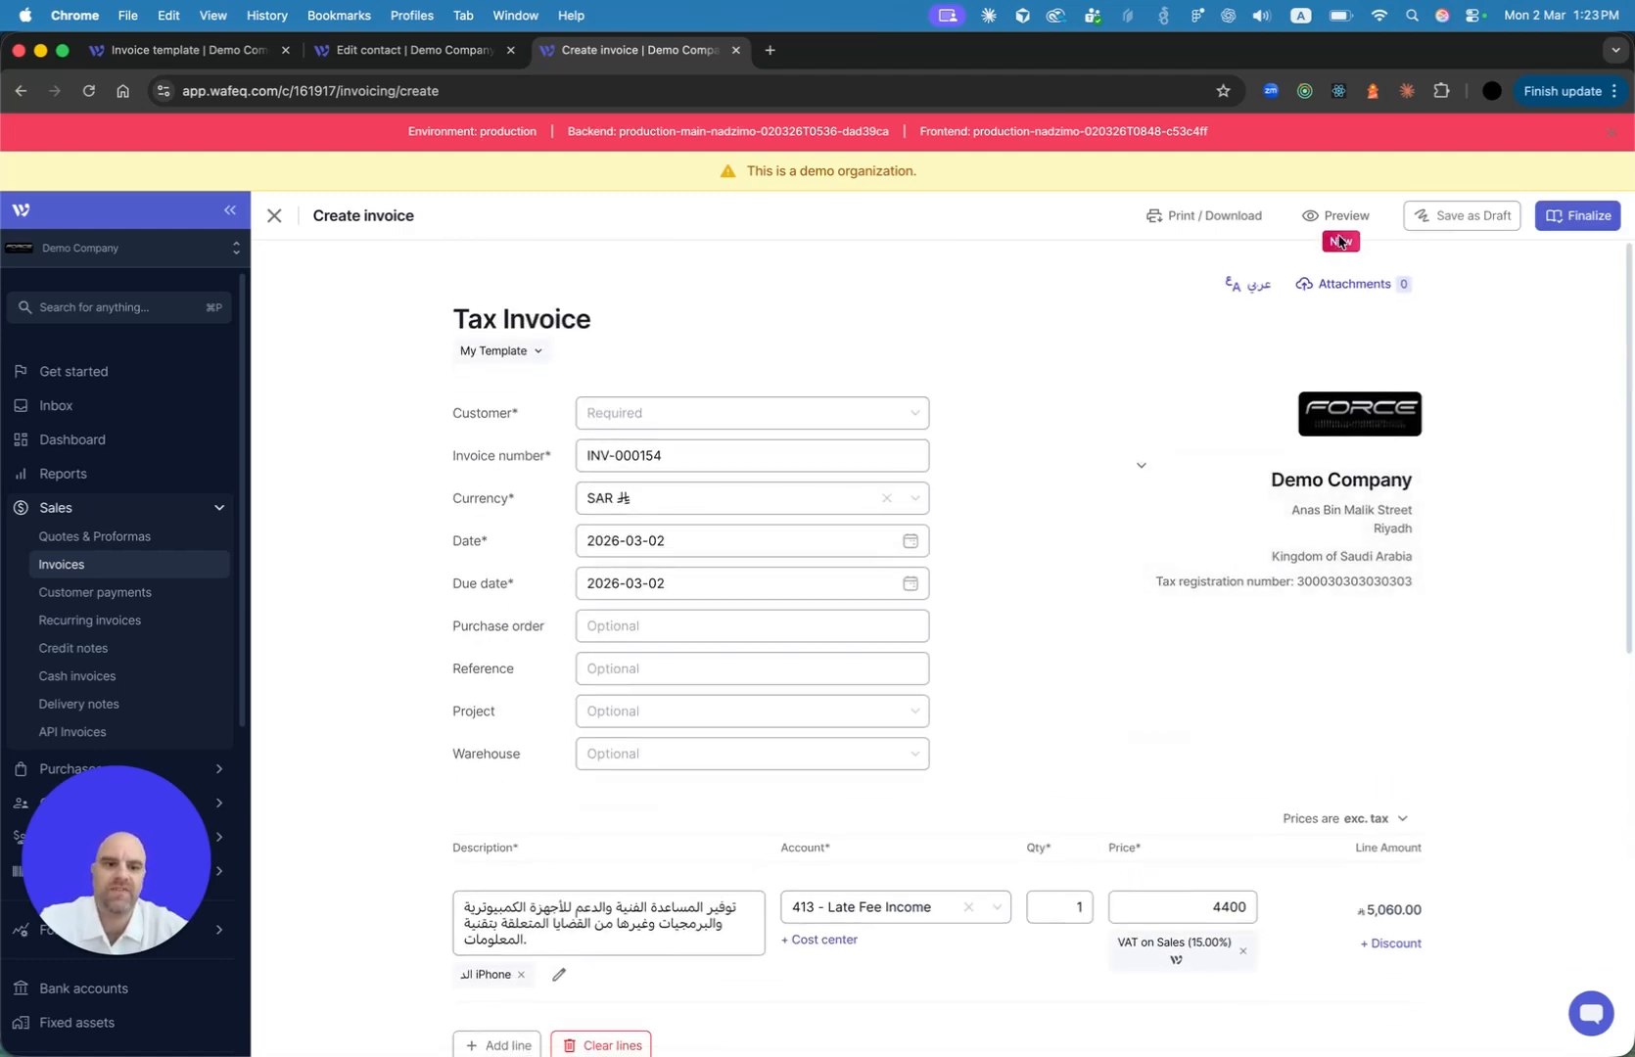
left_click(1347, 215)
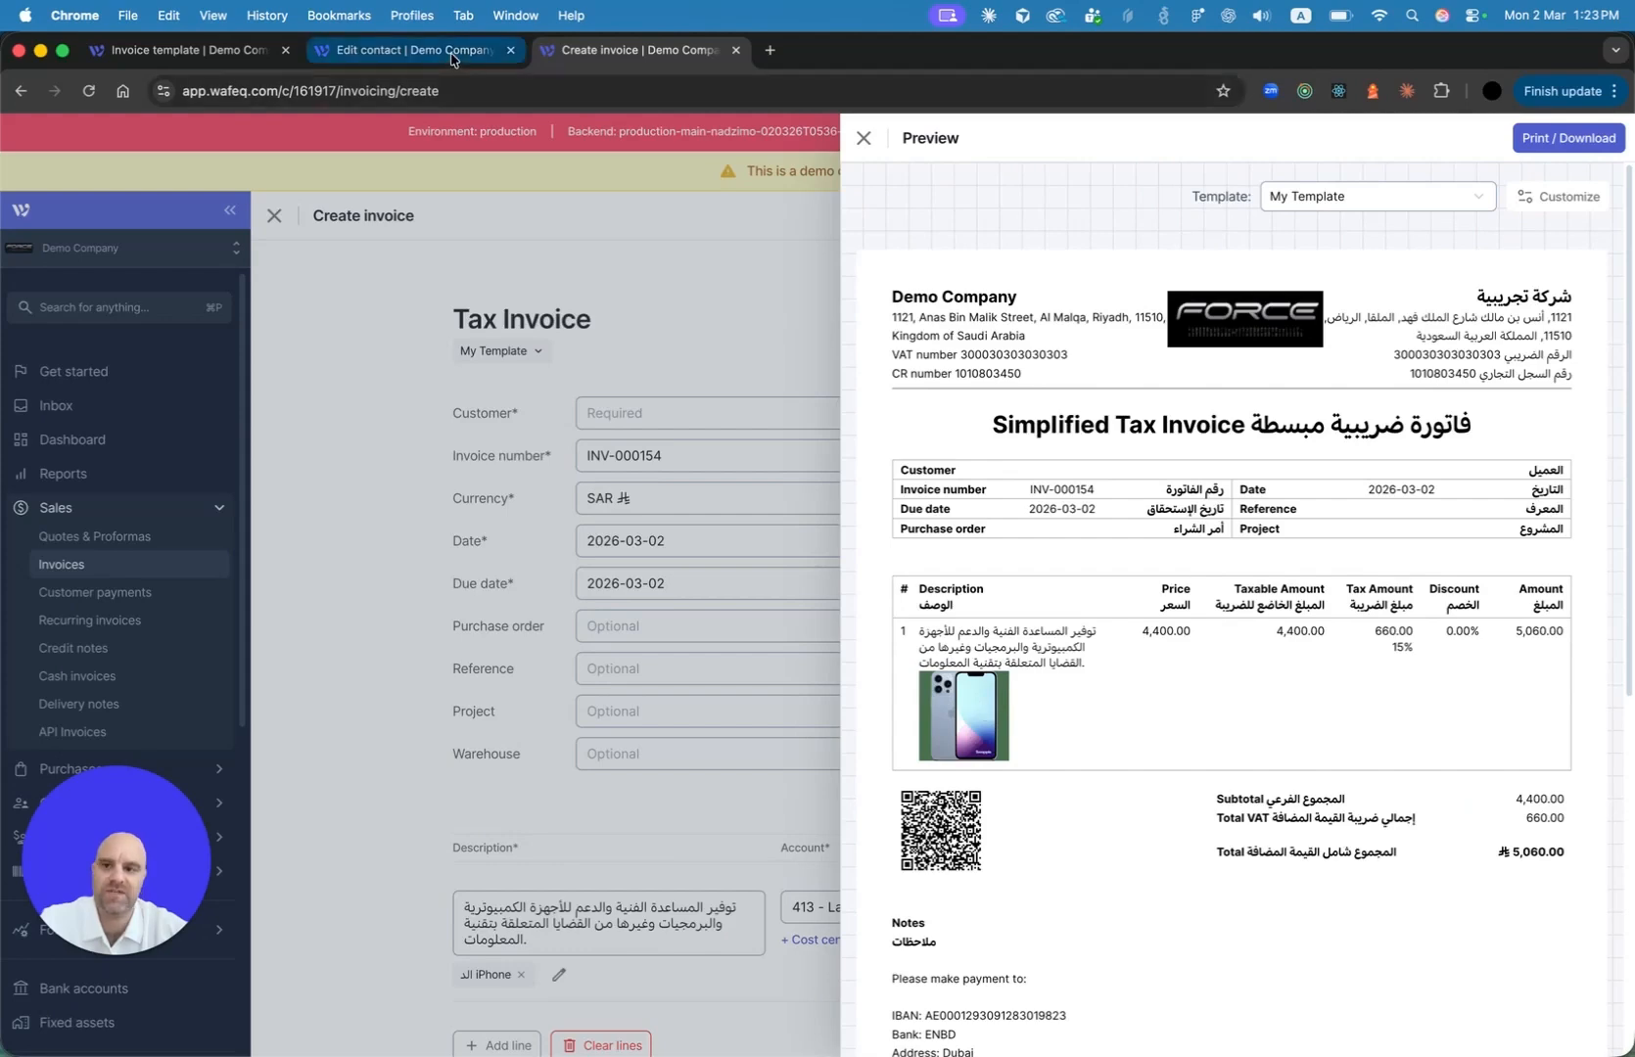
Return to the invoice template and delete the joined address field from the customer table's Address row
left_click(186, 50)
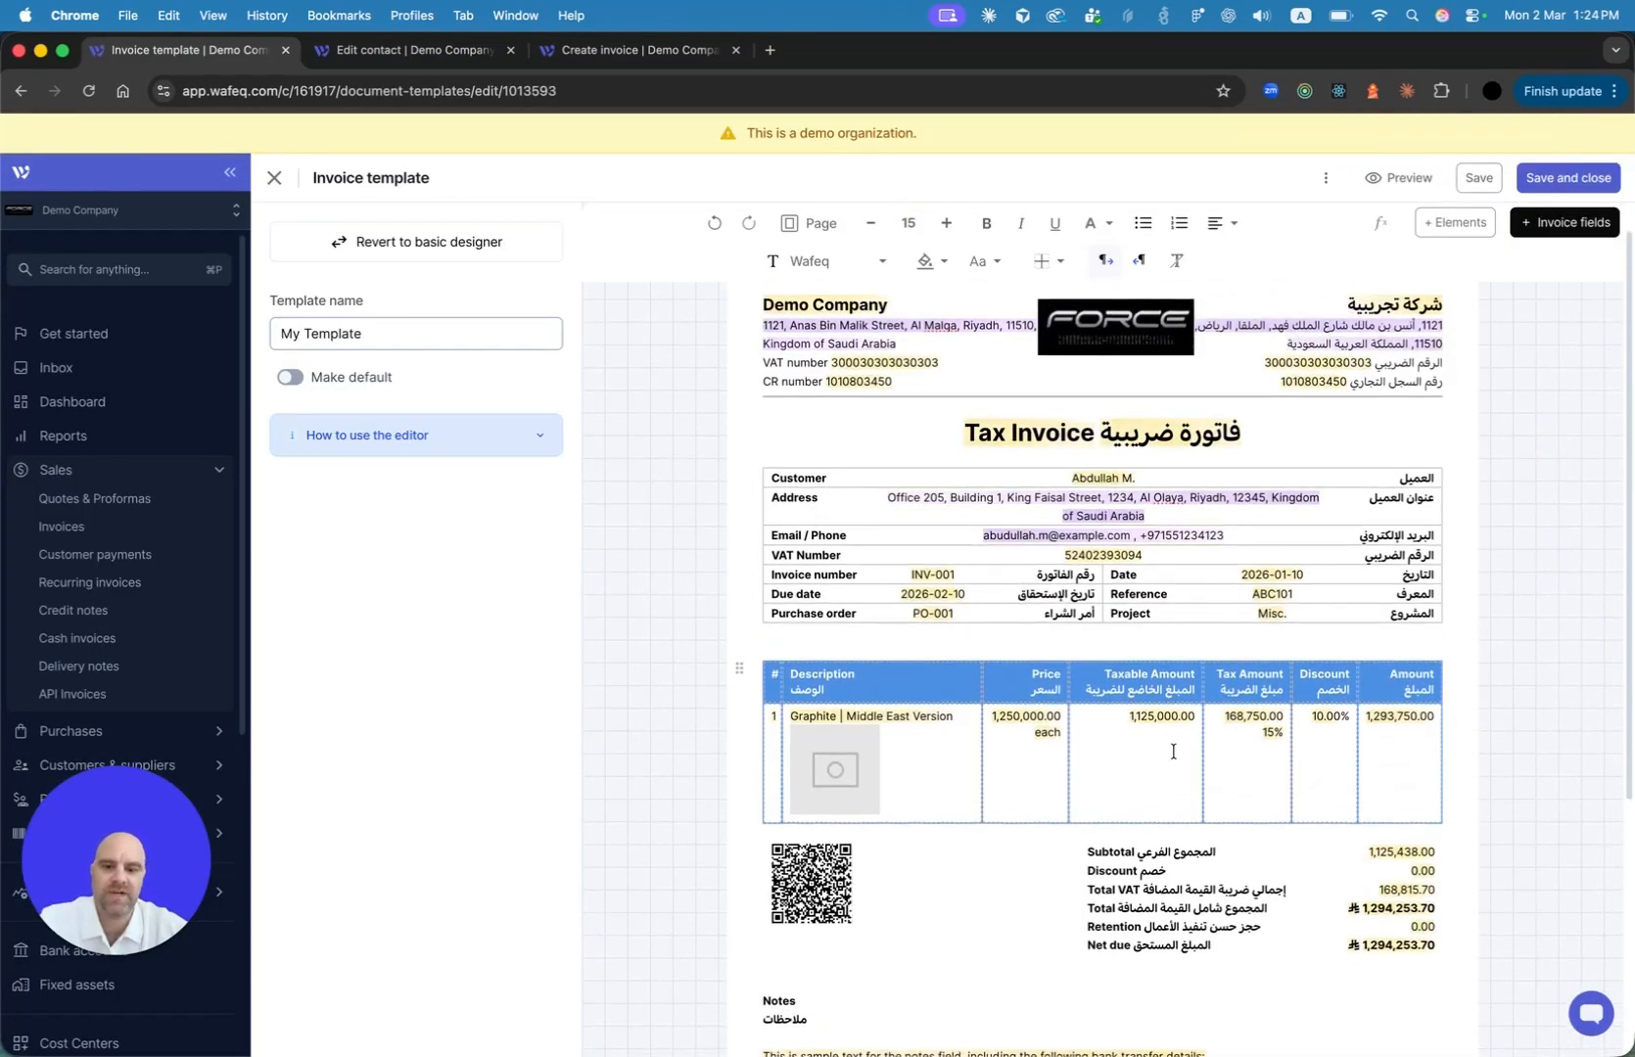
scroll(1169, 750, "up", 1)
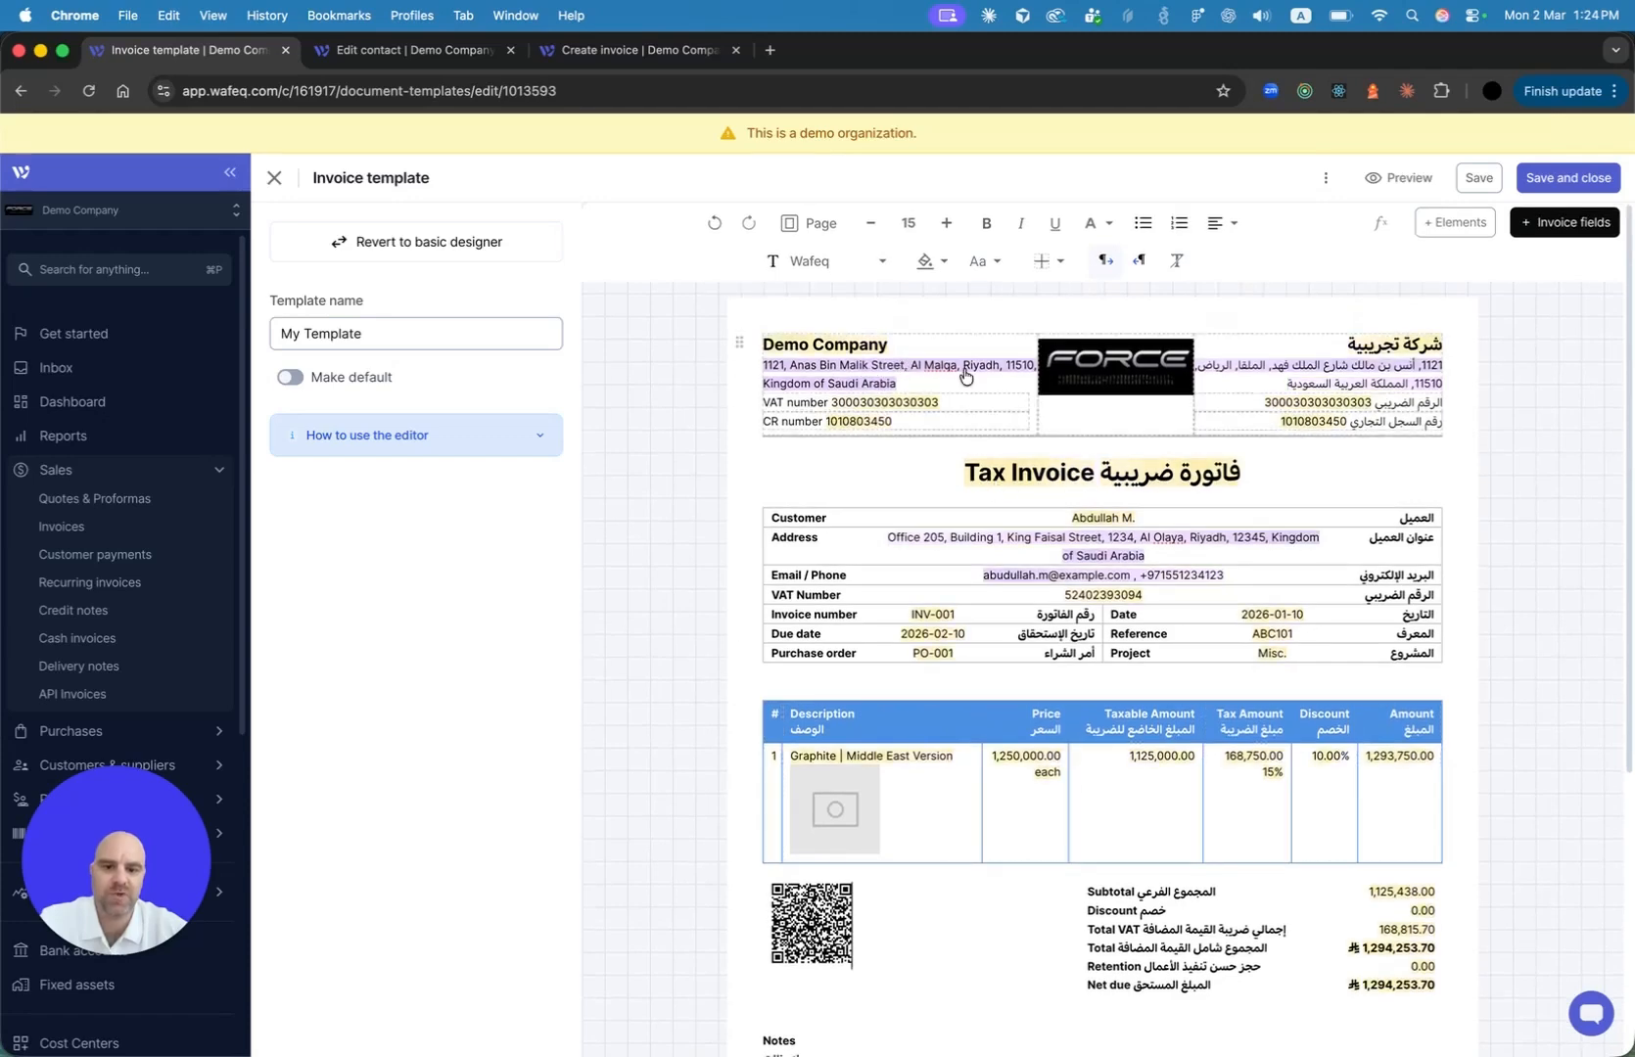
left_click(1107, 447)
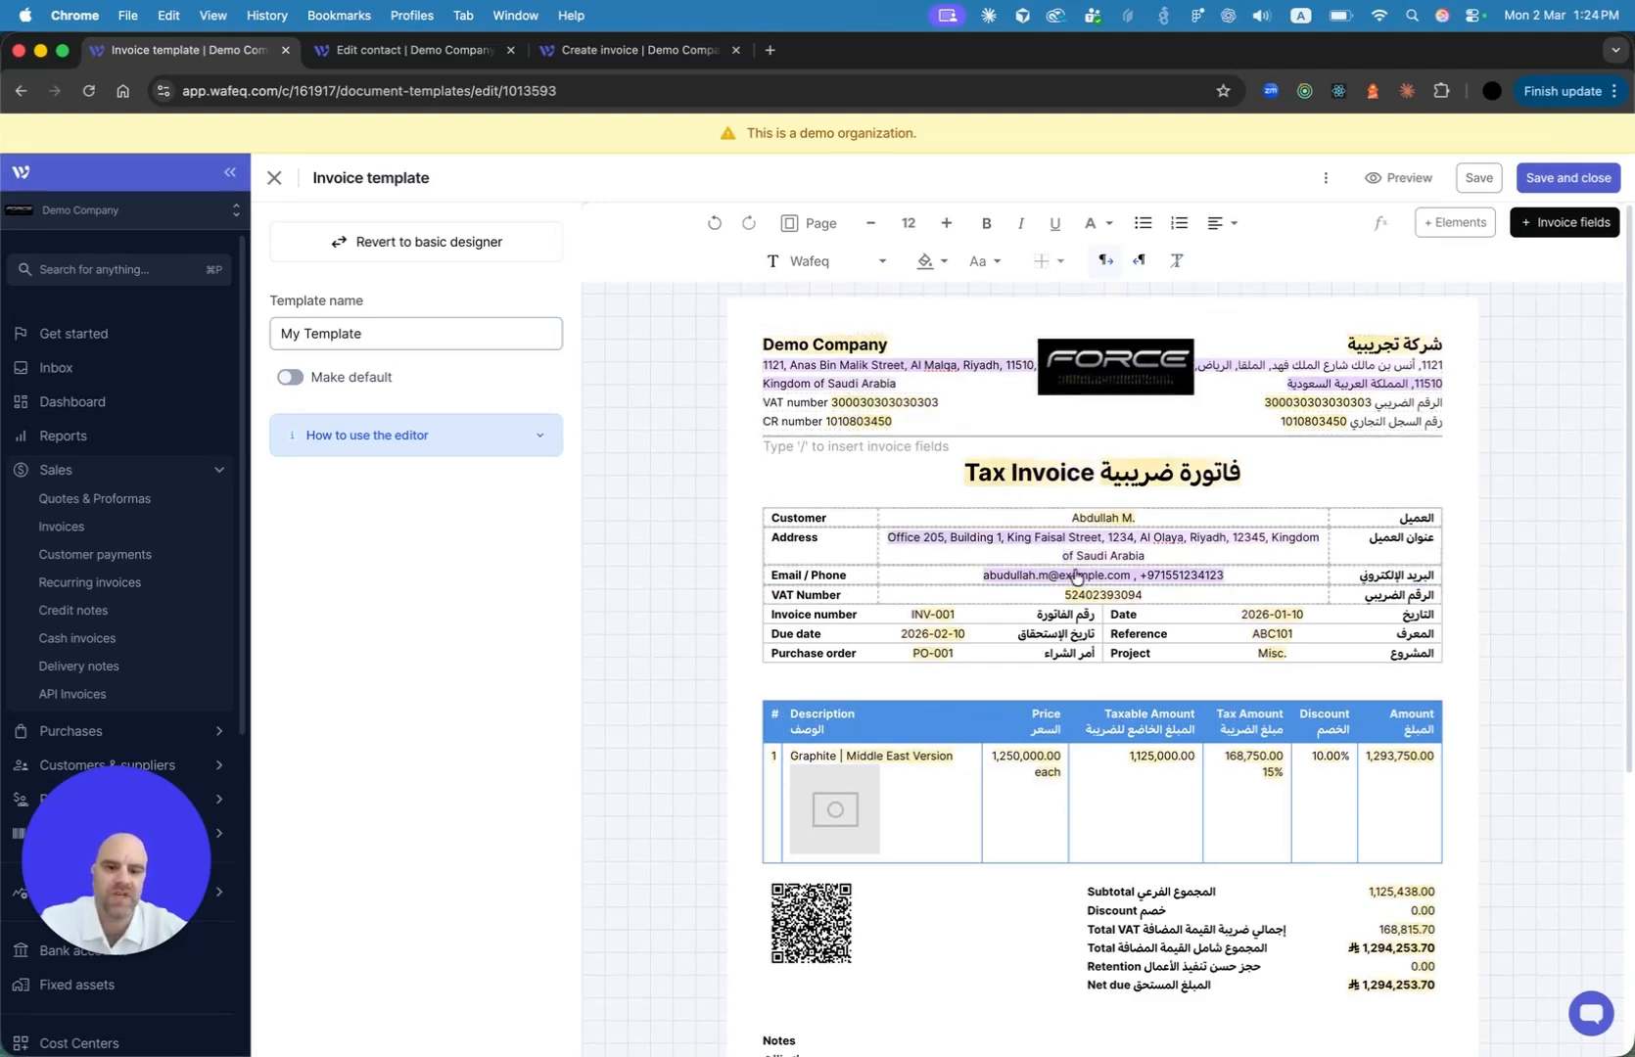
left_click(976, 552)
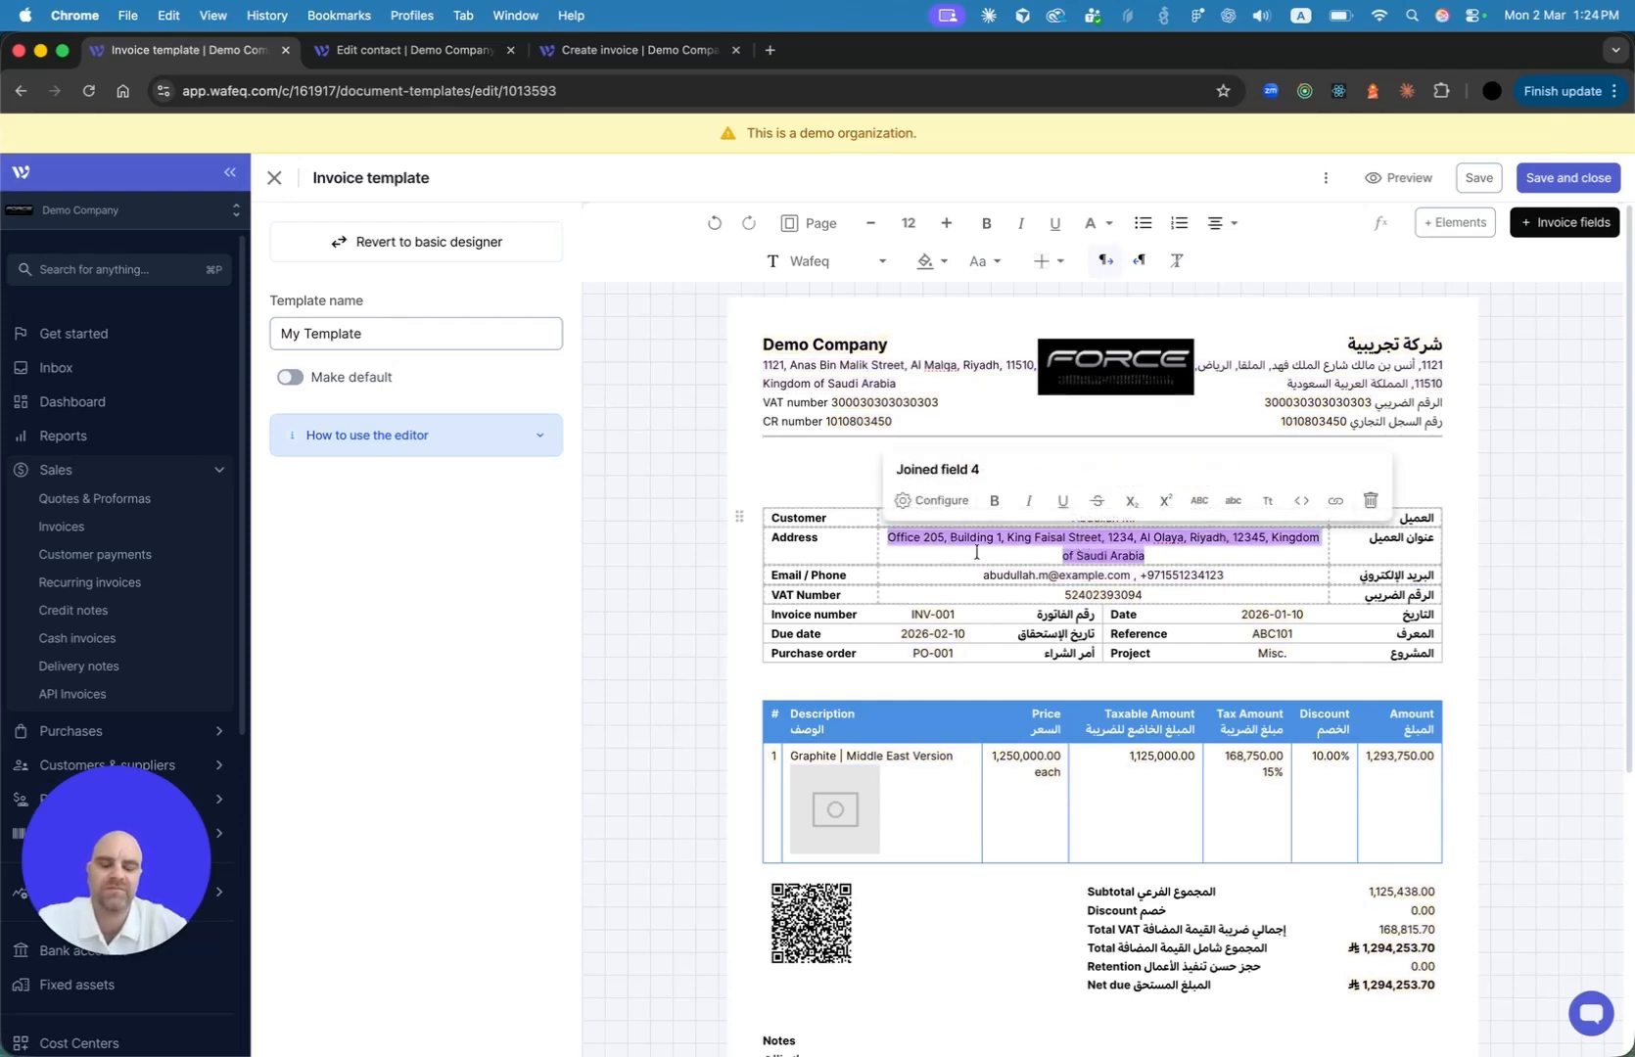
key("BackSpace")
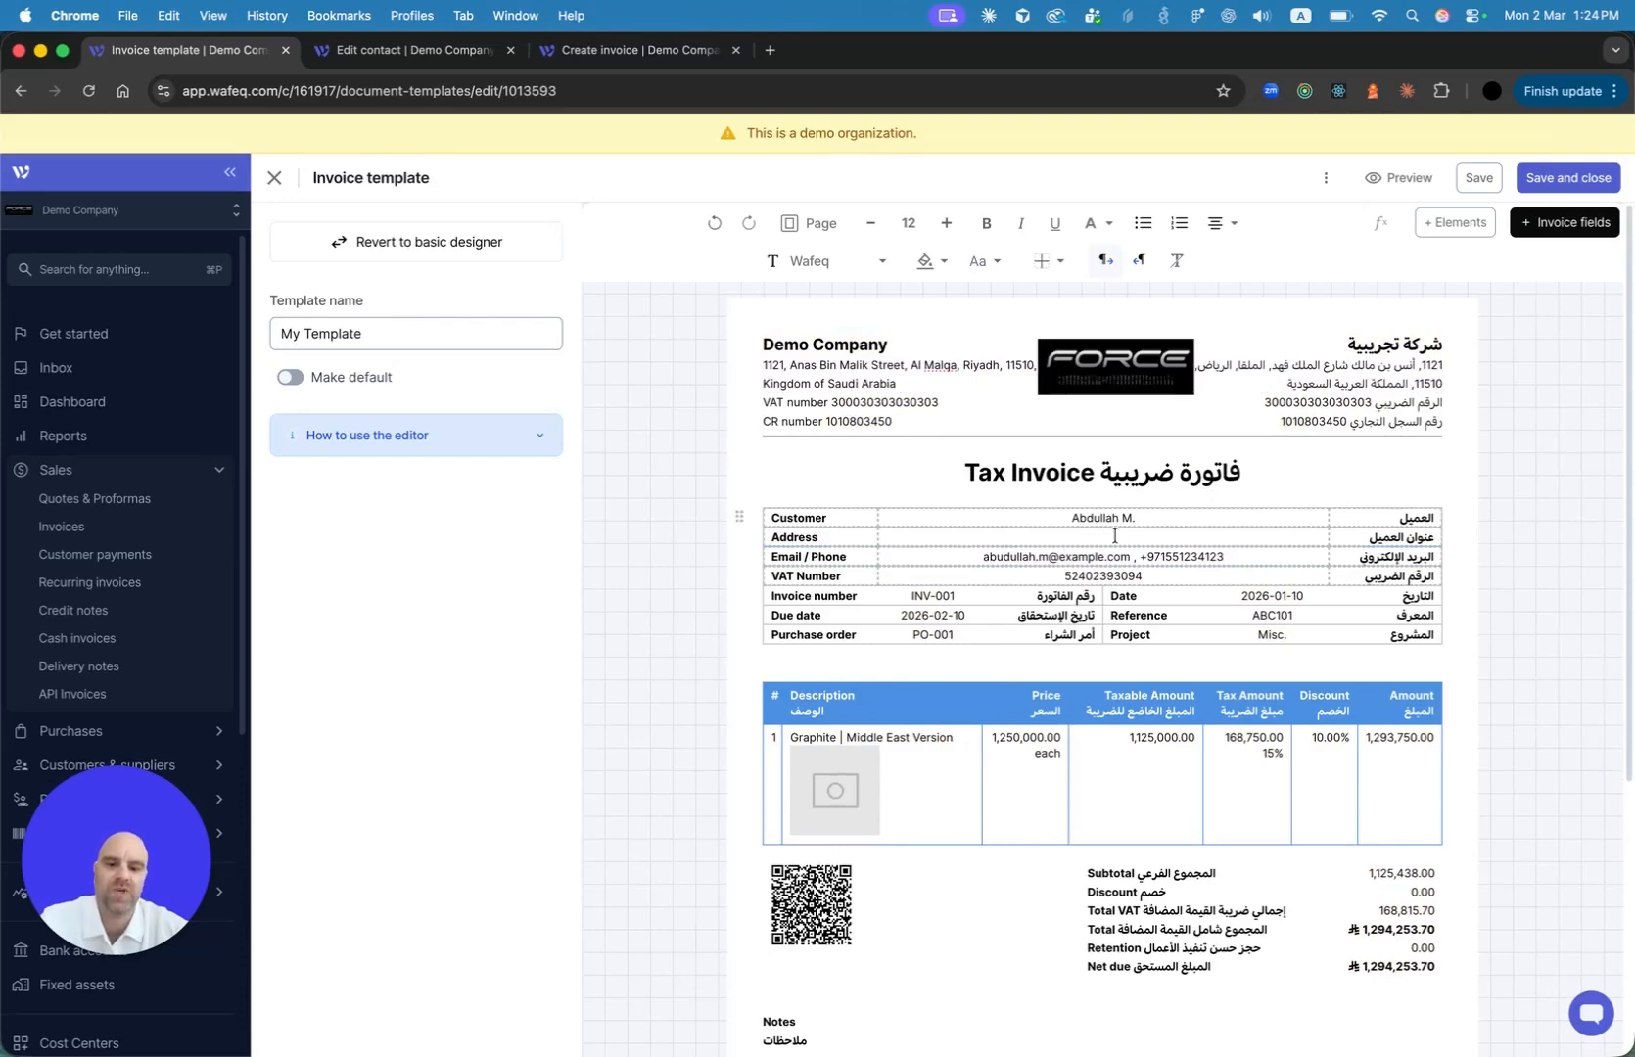
Insert the Contact Address and District fields in the customer's Address row, separated by a comma
left_click(1548, 224)
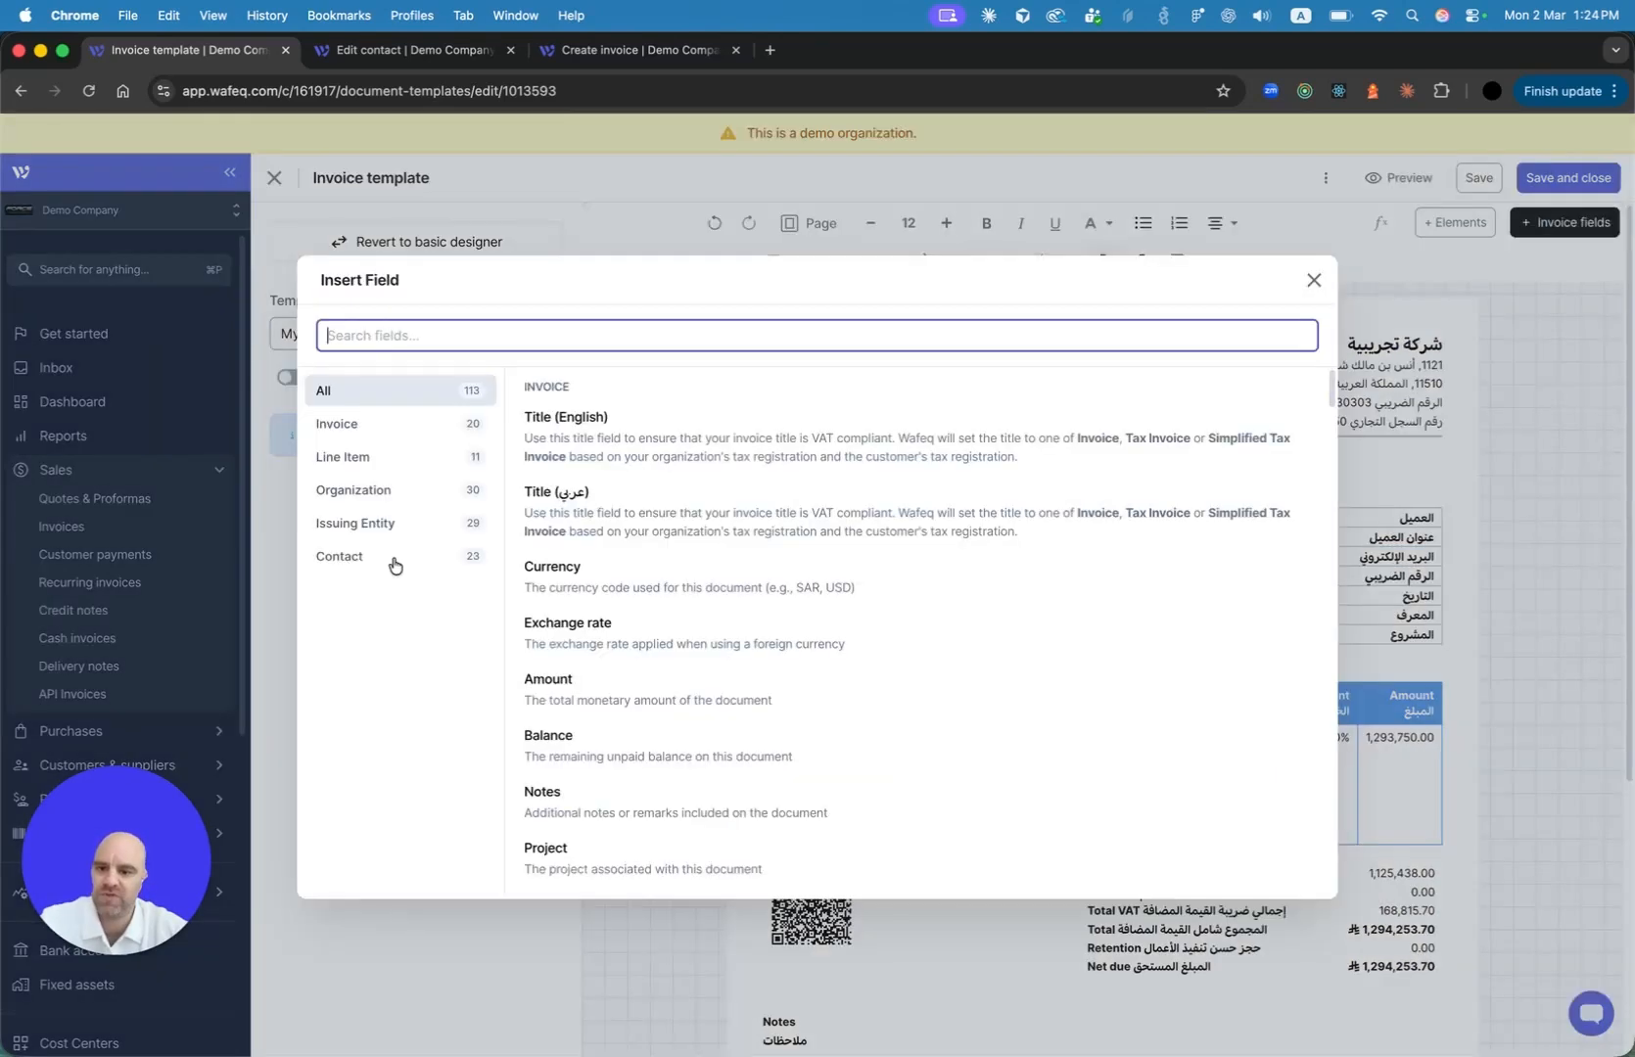
left_click(394, 560)
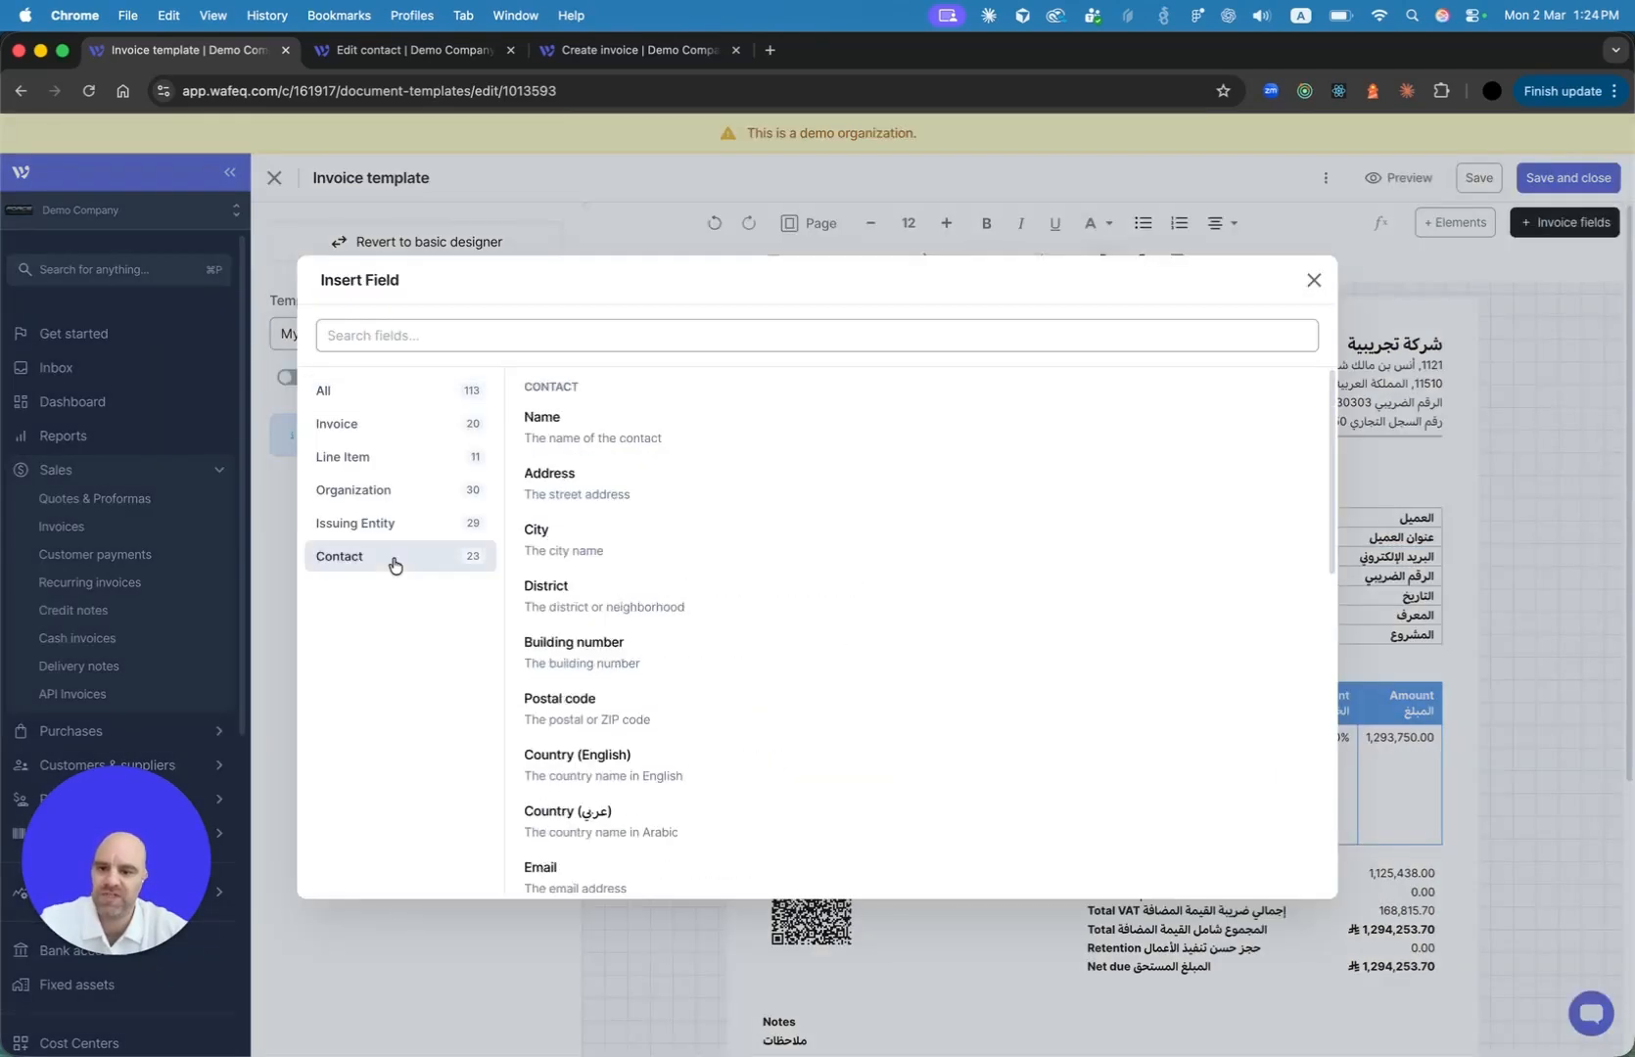
left_click(605, 492)
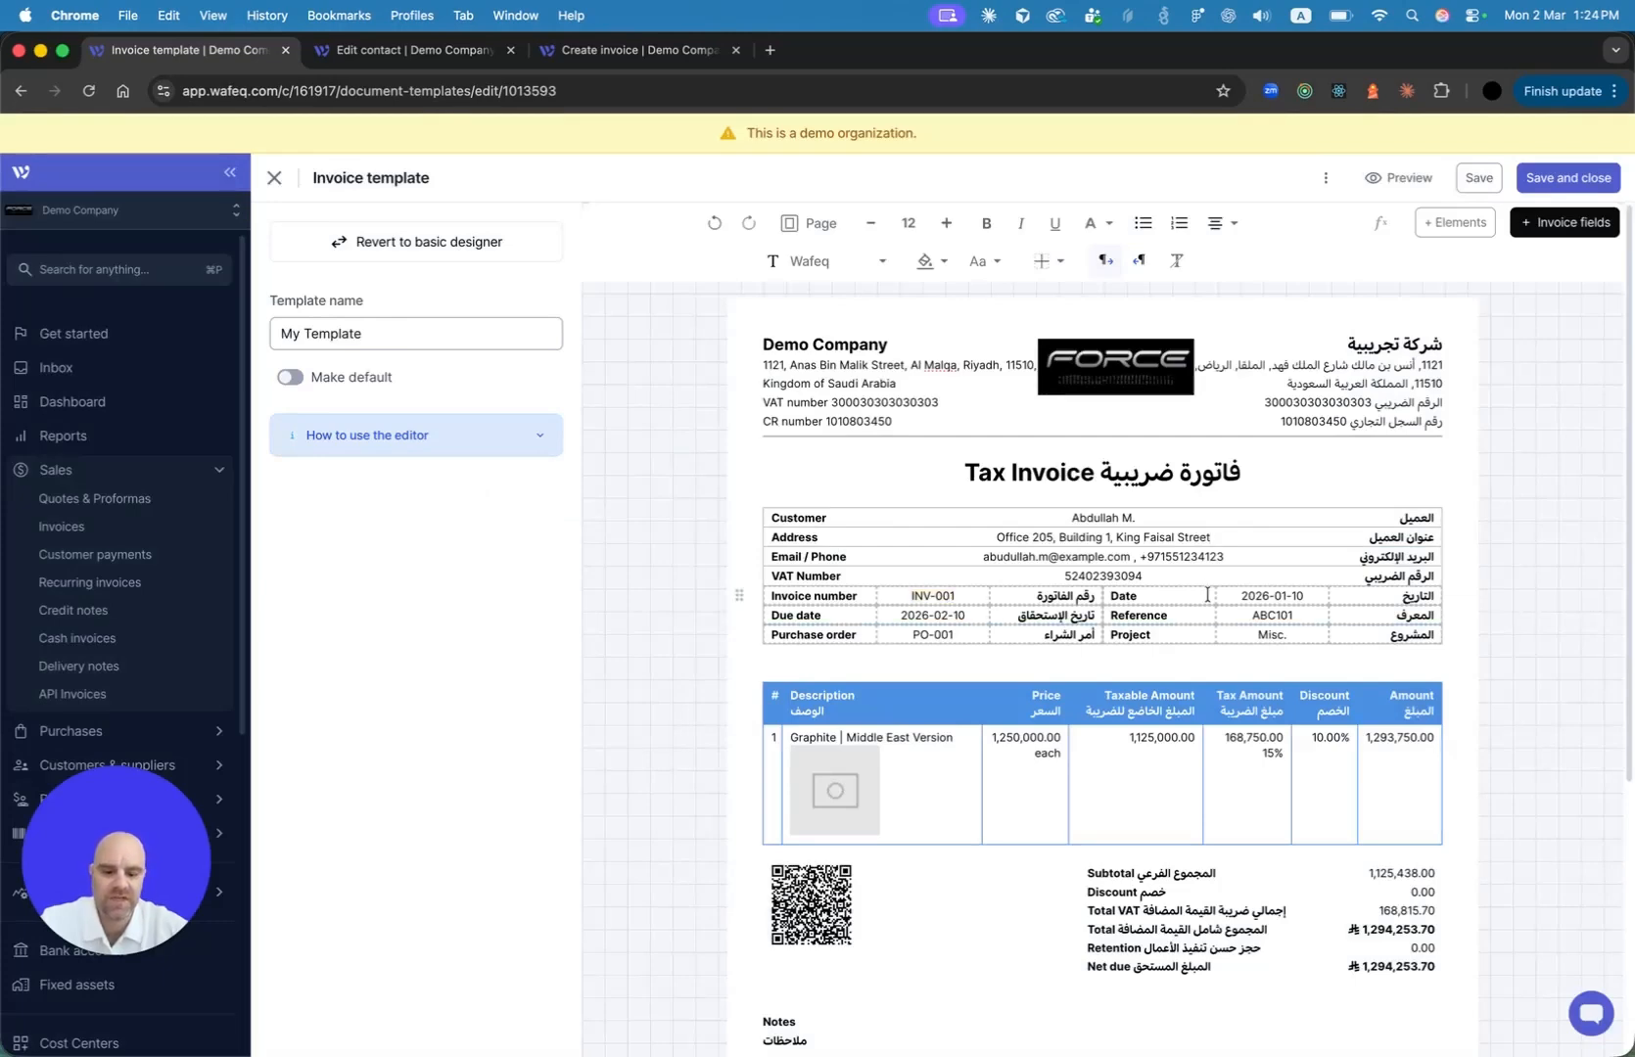
type(",")
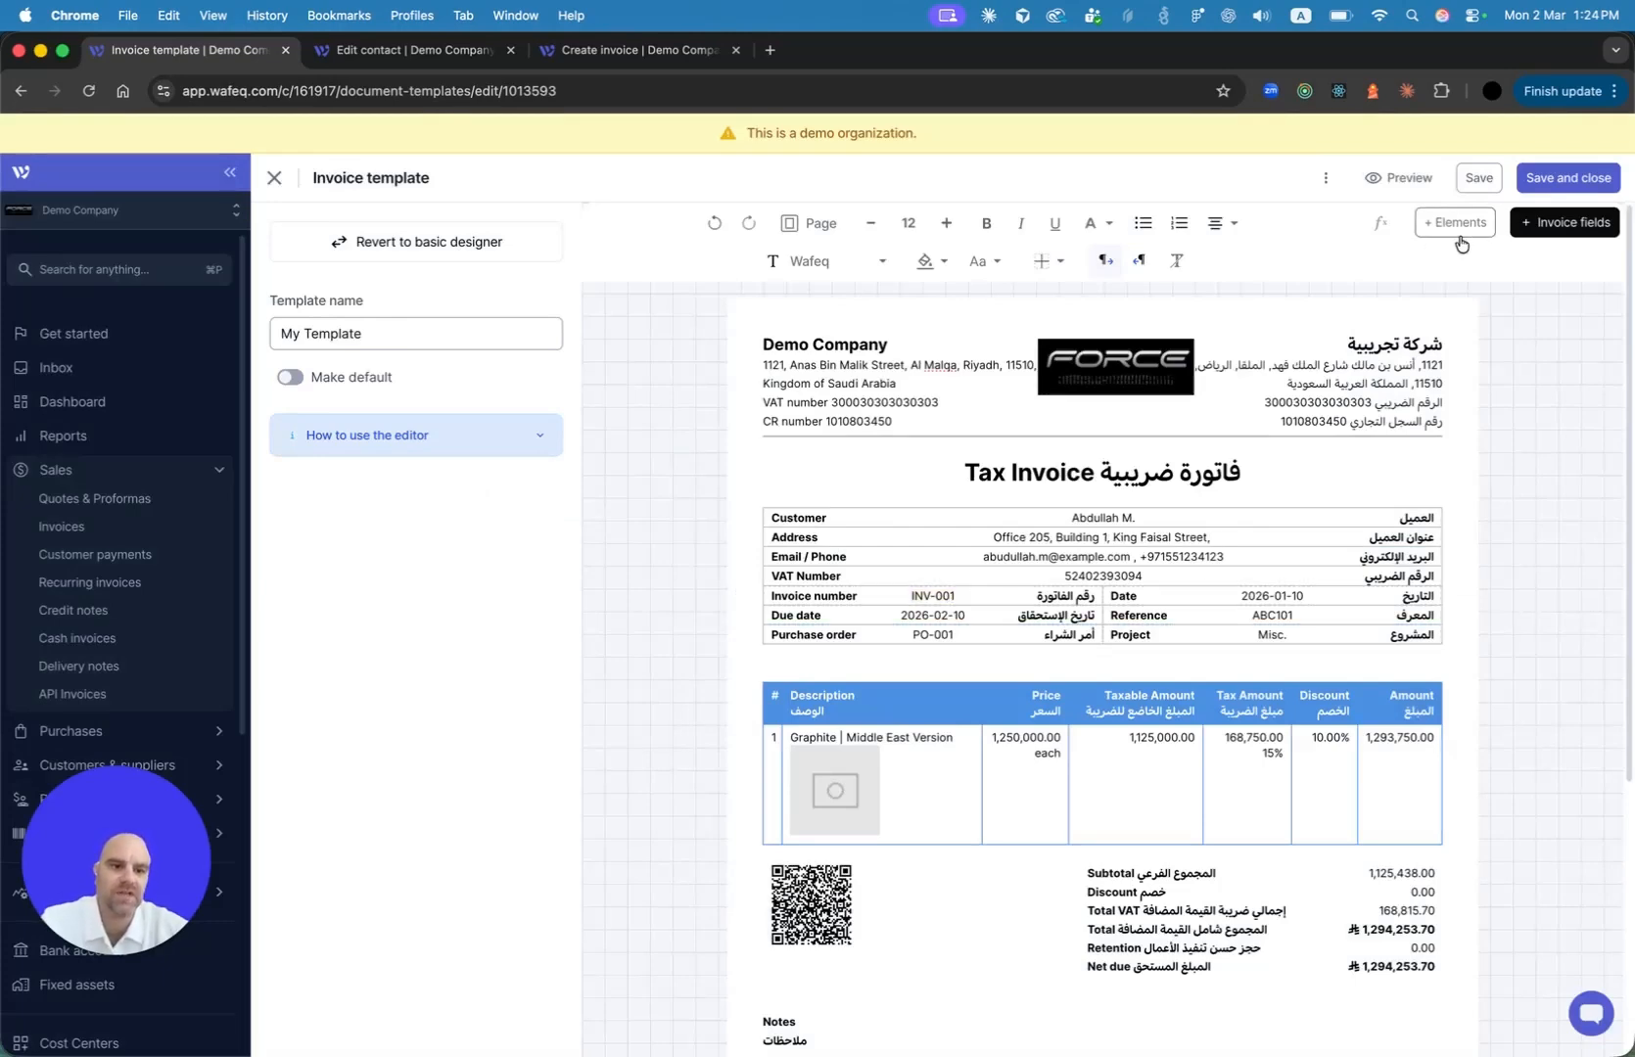
left_click(1528, 228)
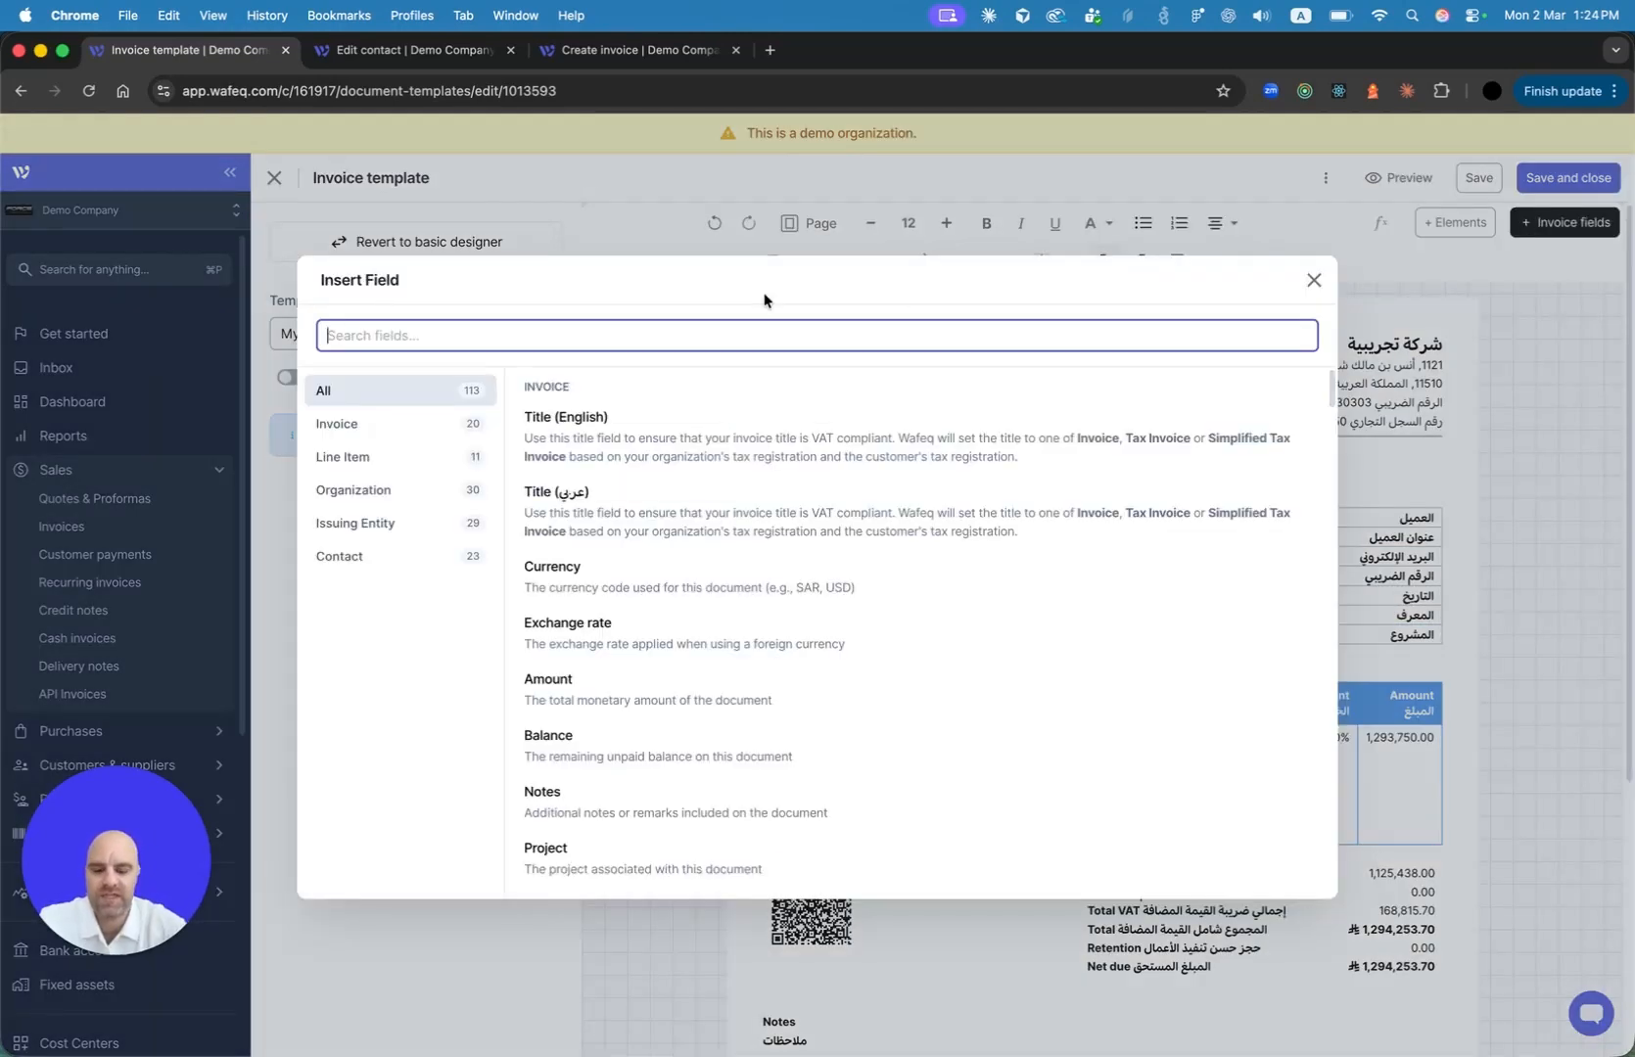
type("distr")
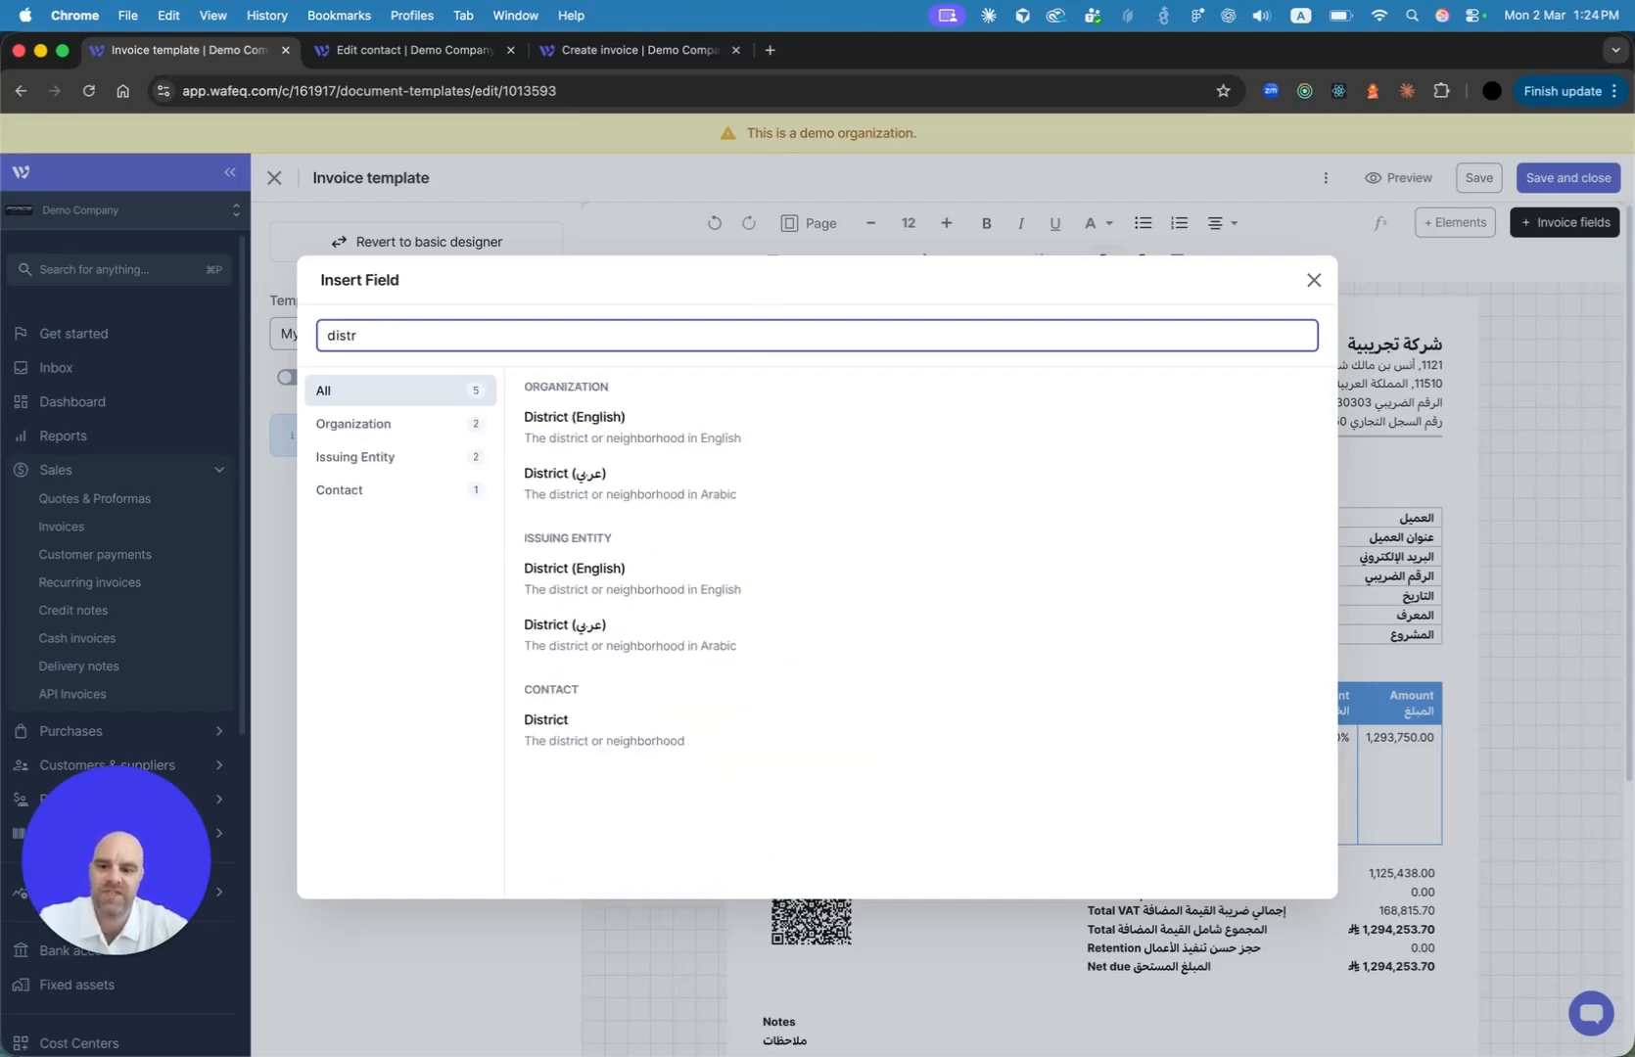
left_click(581, 747)
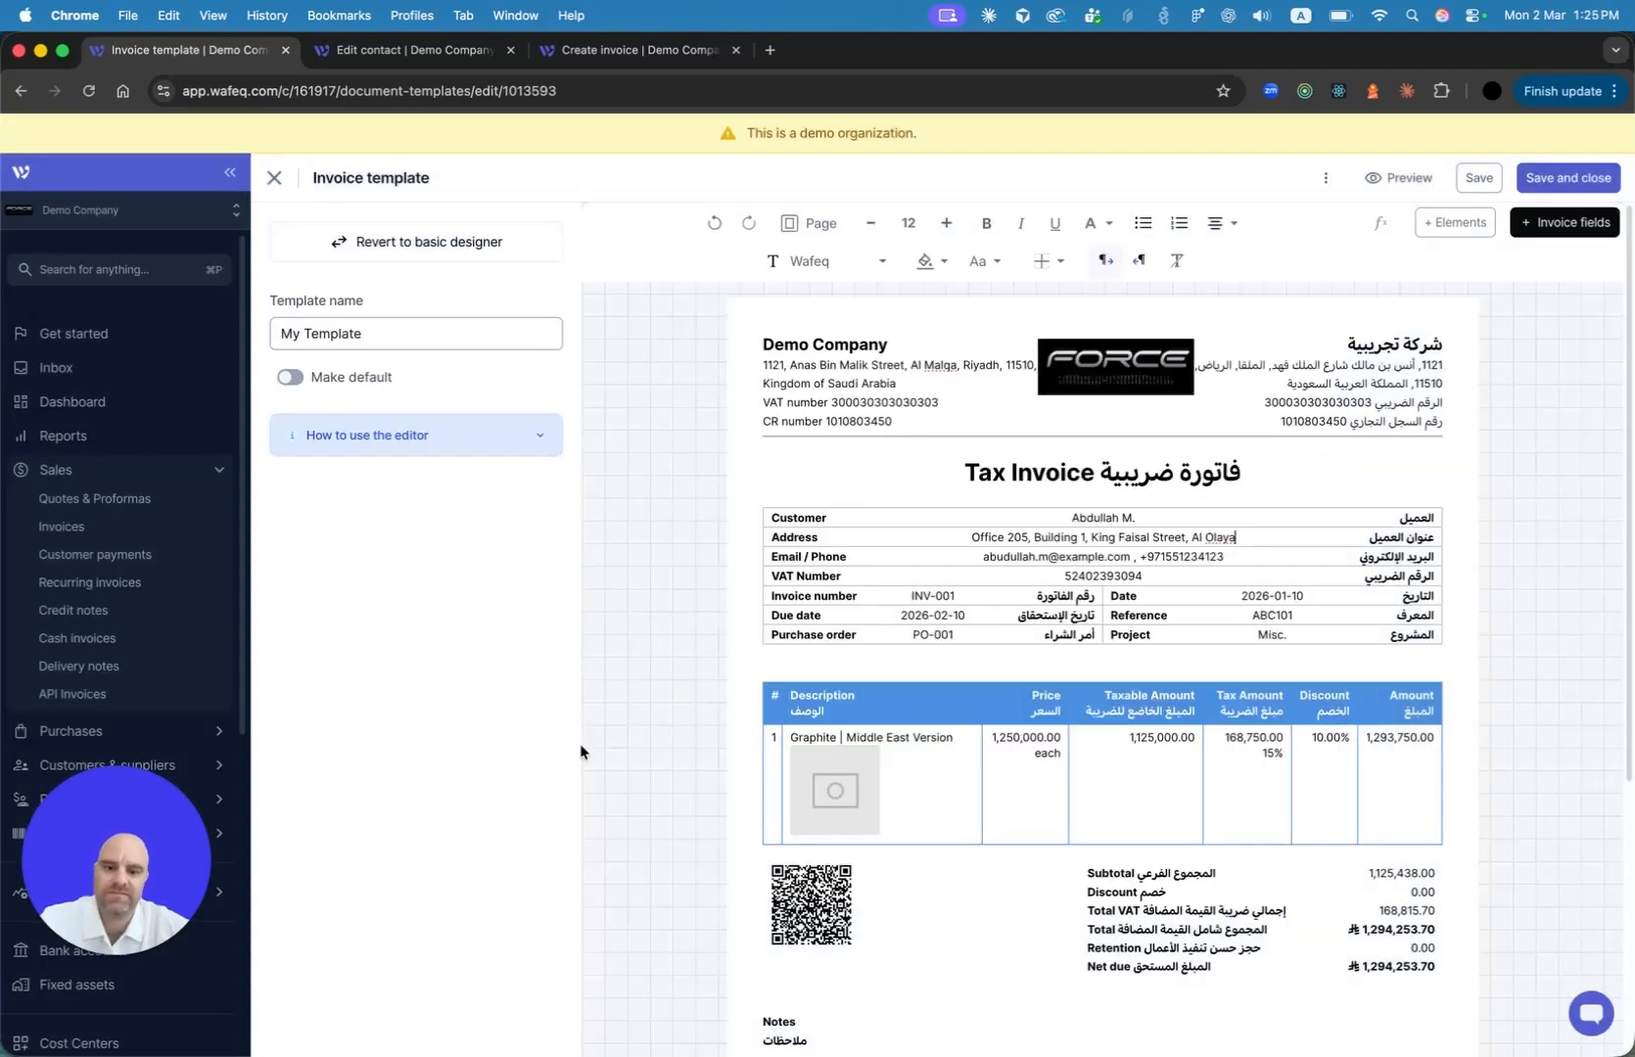
Add the contact's City field after the district in the Address row, with a comma before and after it
type(", /")
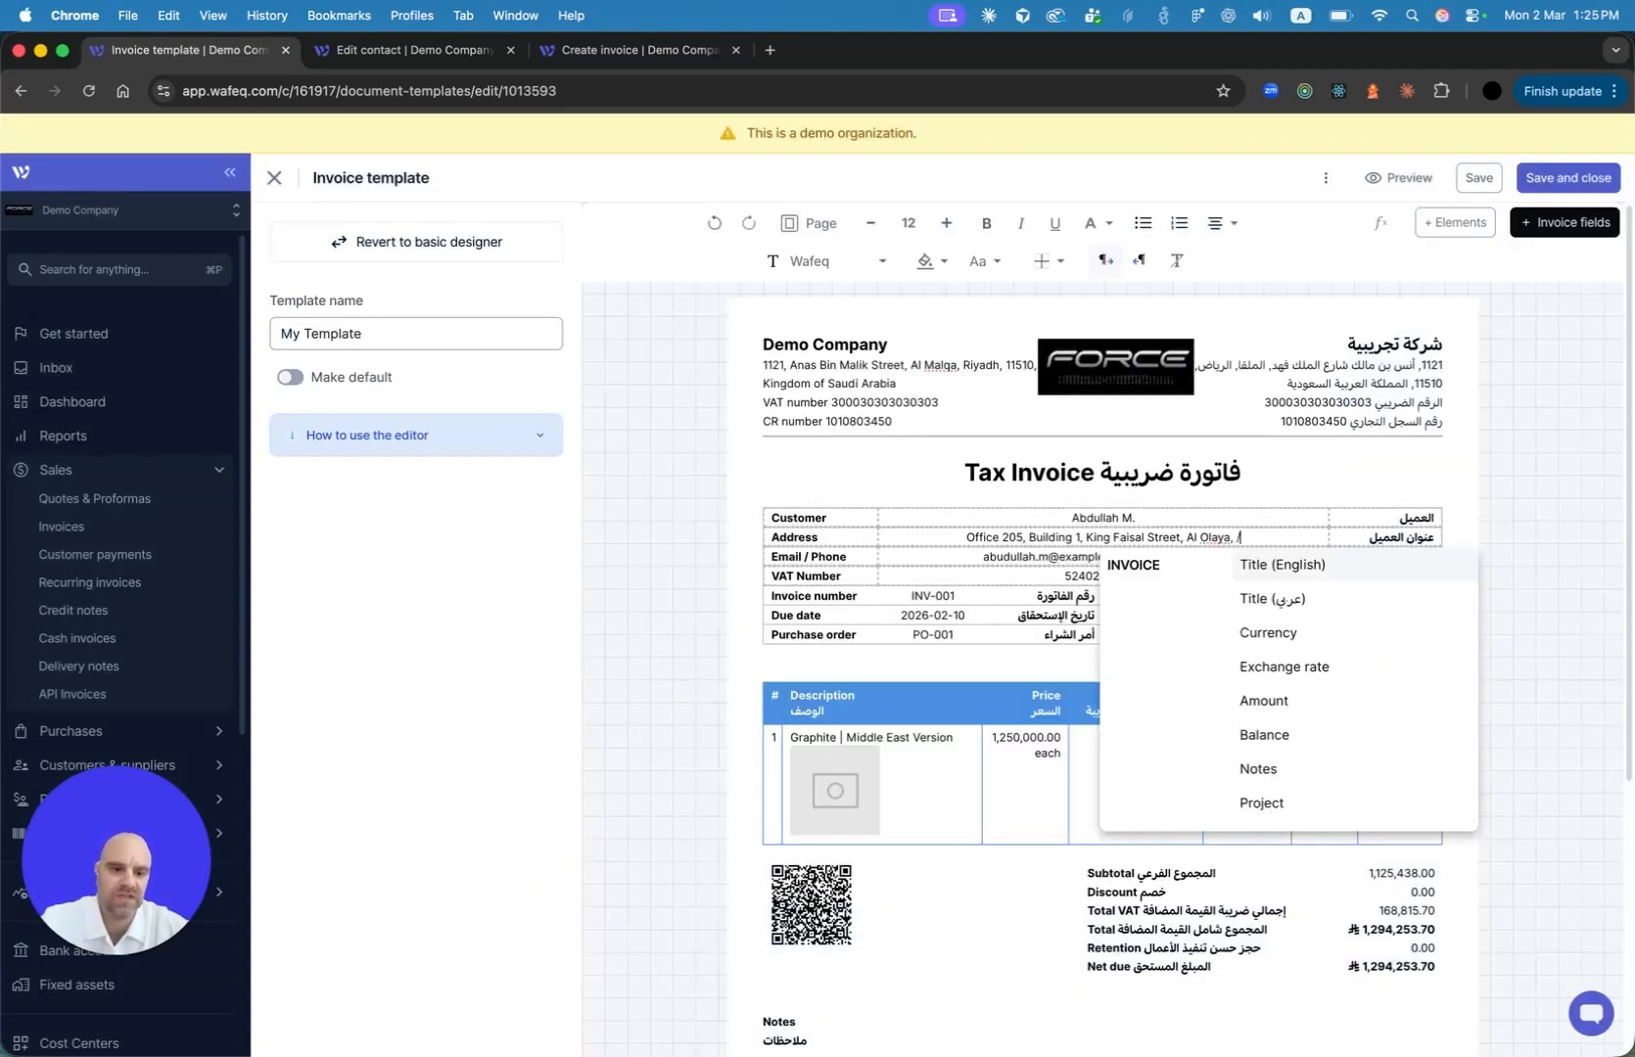
scroll(1337, 693, "down", 8)
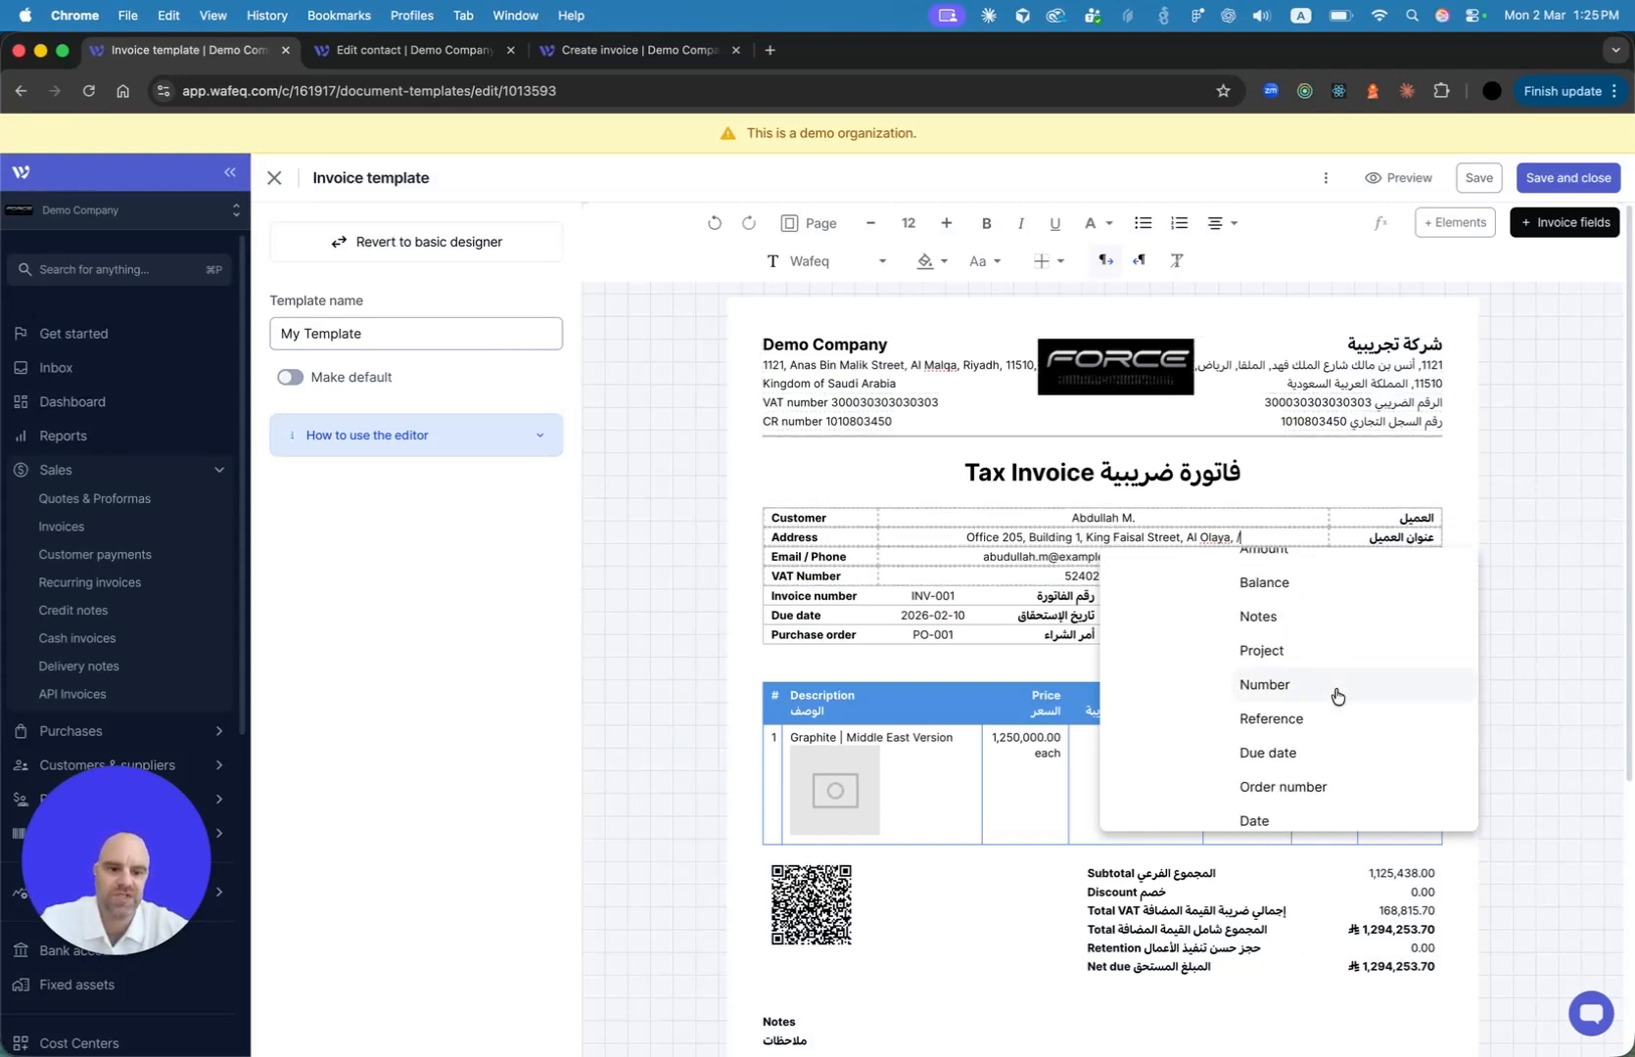
scroll(1336, 696, "down", 20)
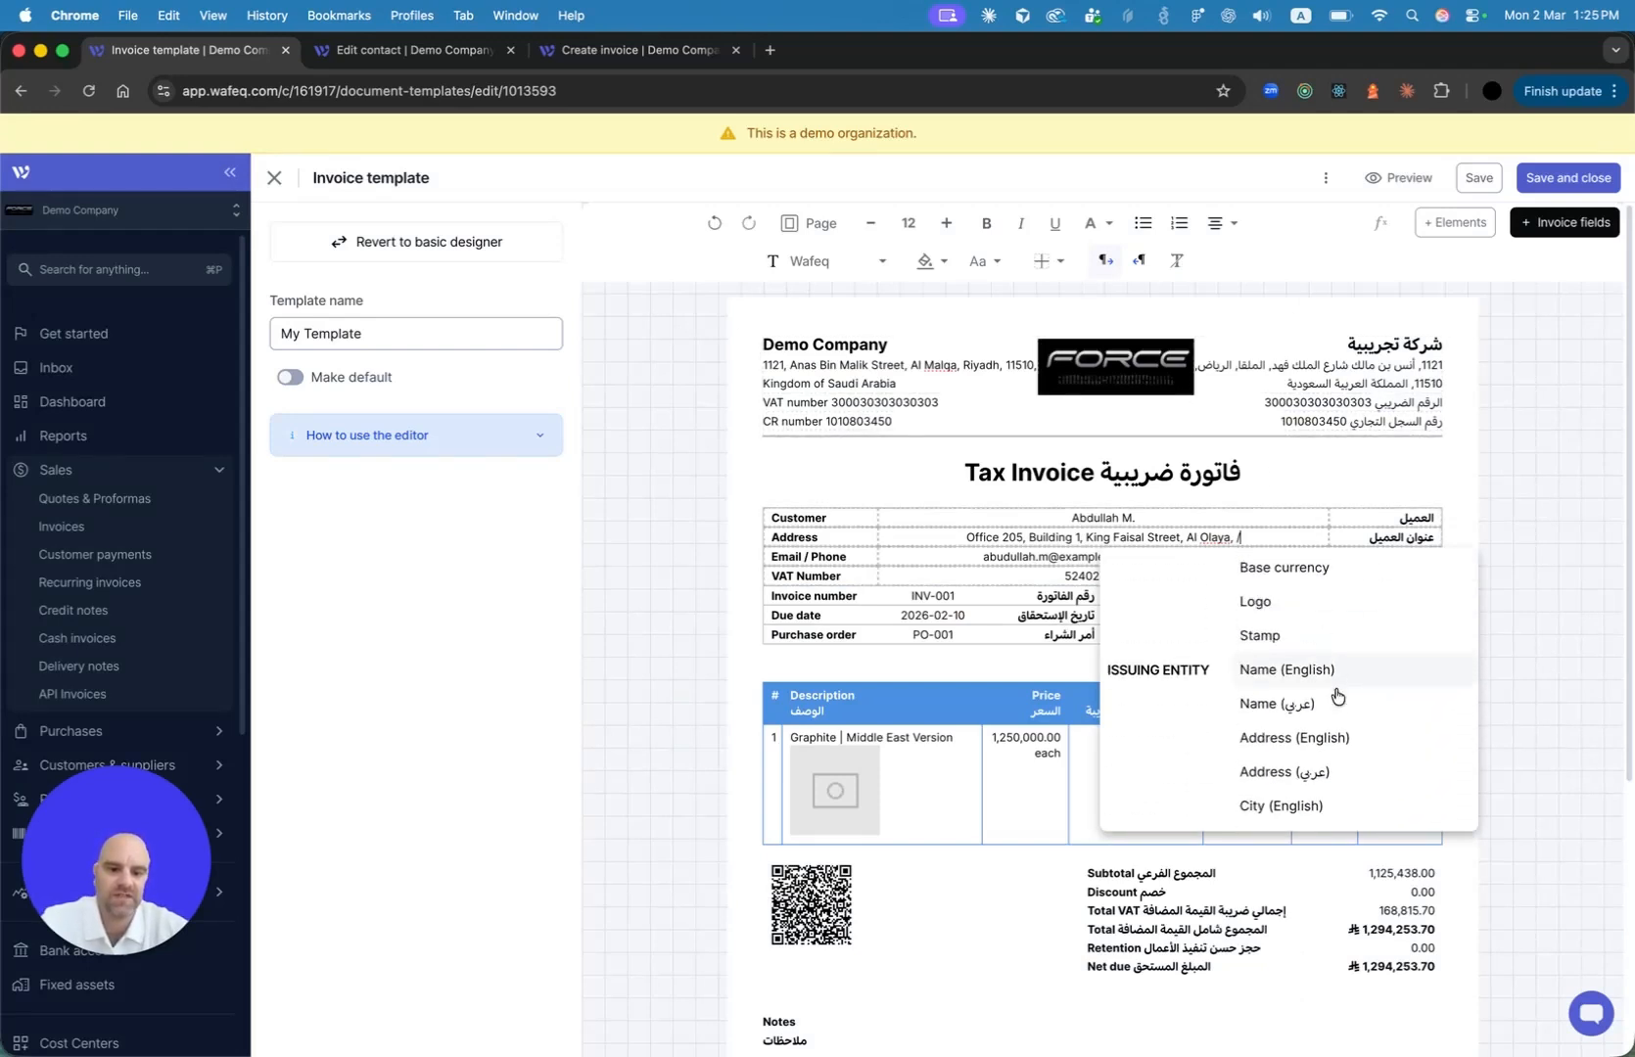
left_click(1295, 606)
type(", ")
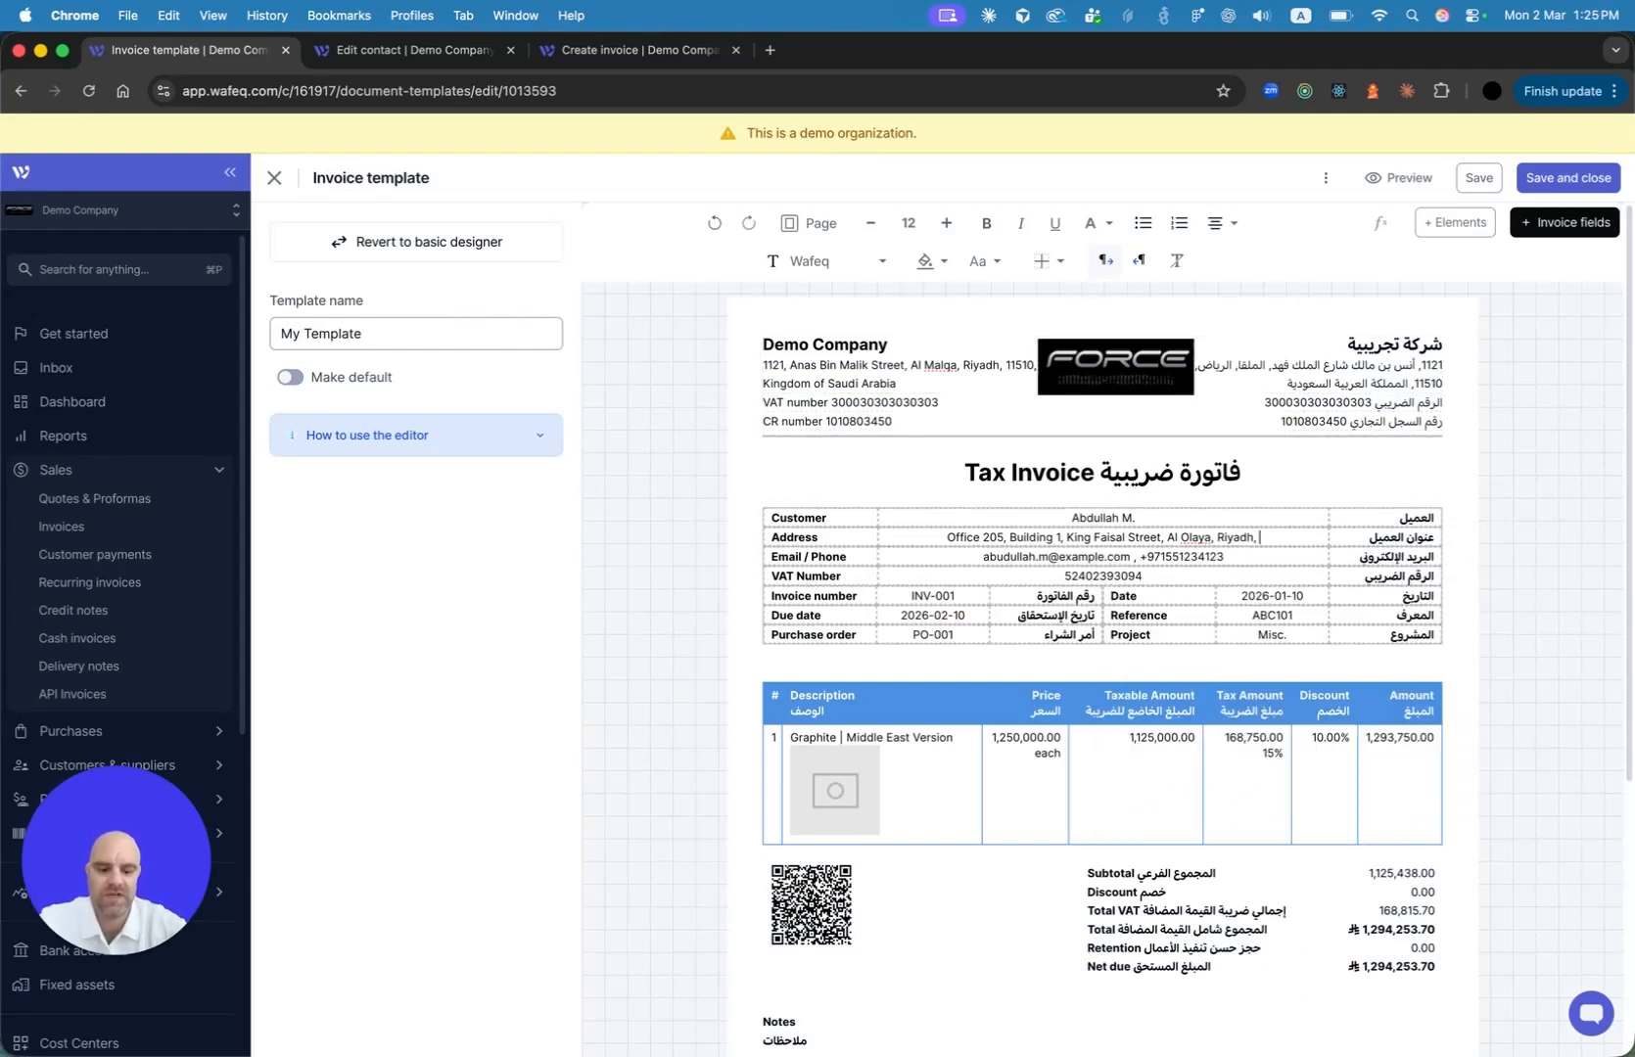
Add the contact's Postal code and country fields after the city in the Address row, separated by a comma
type("/post")
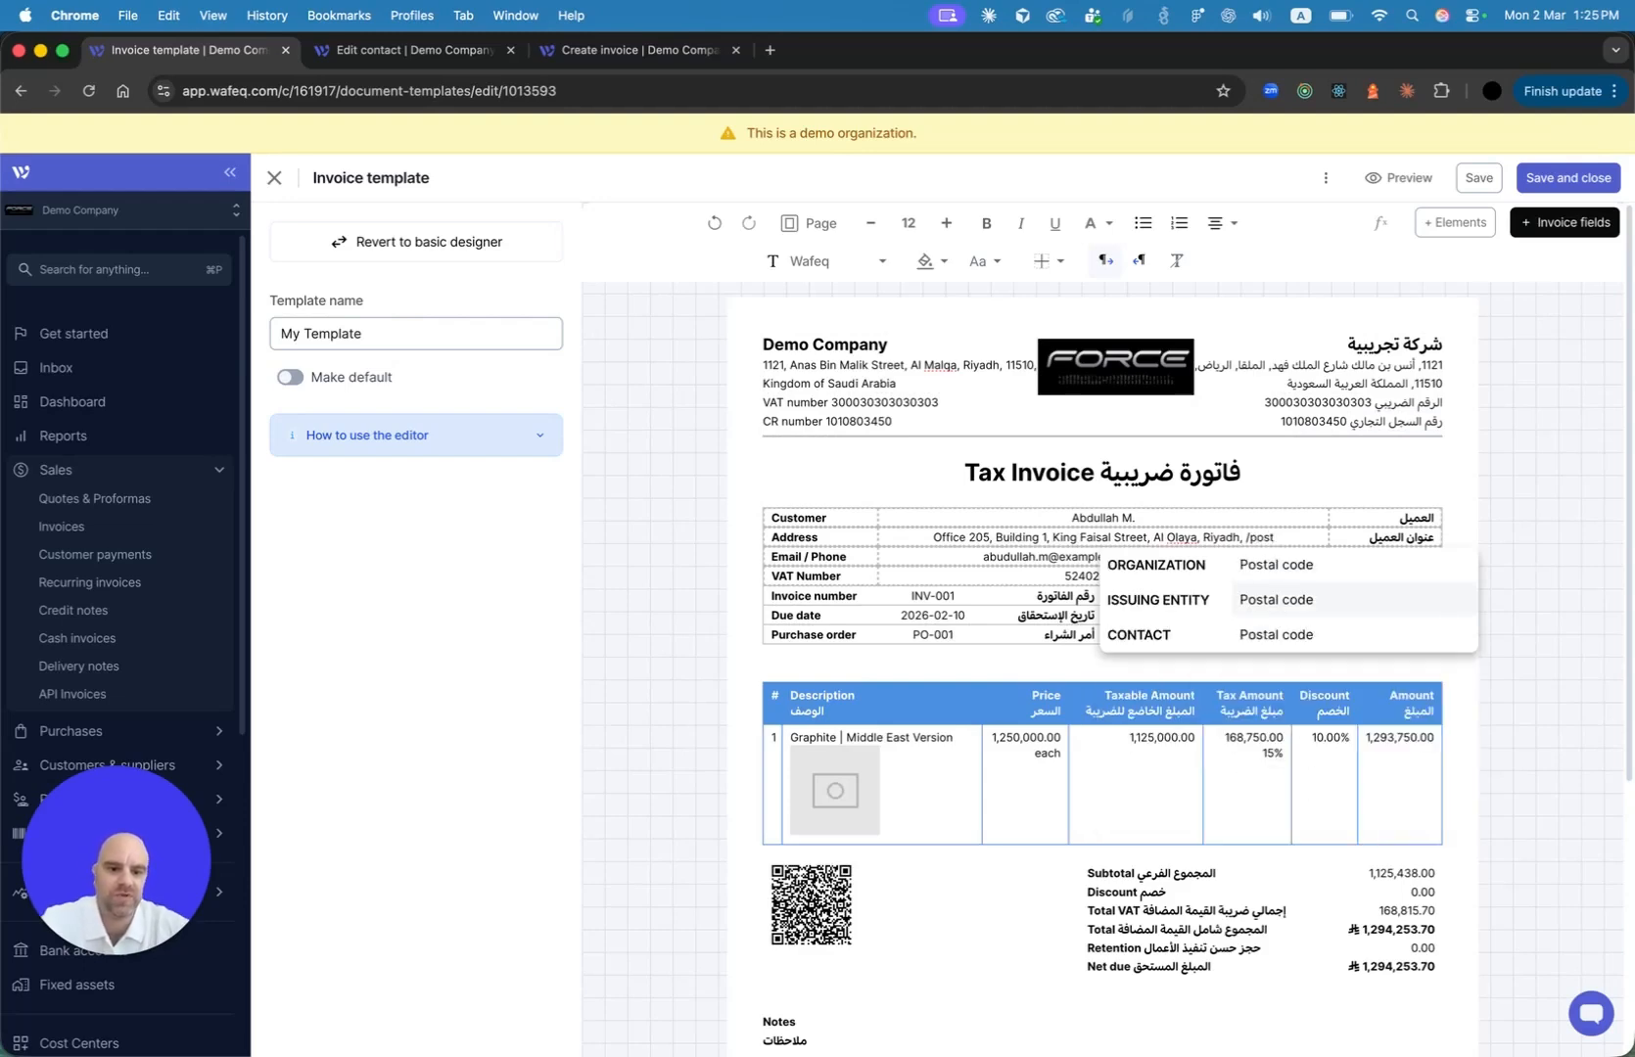
left_click(1302, 634)
type(", /")
scroll(1260, 685, "down", 3)
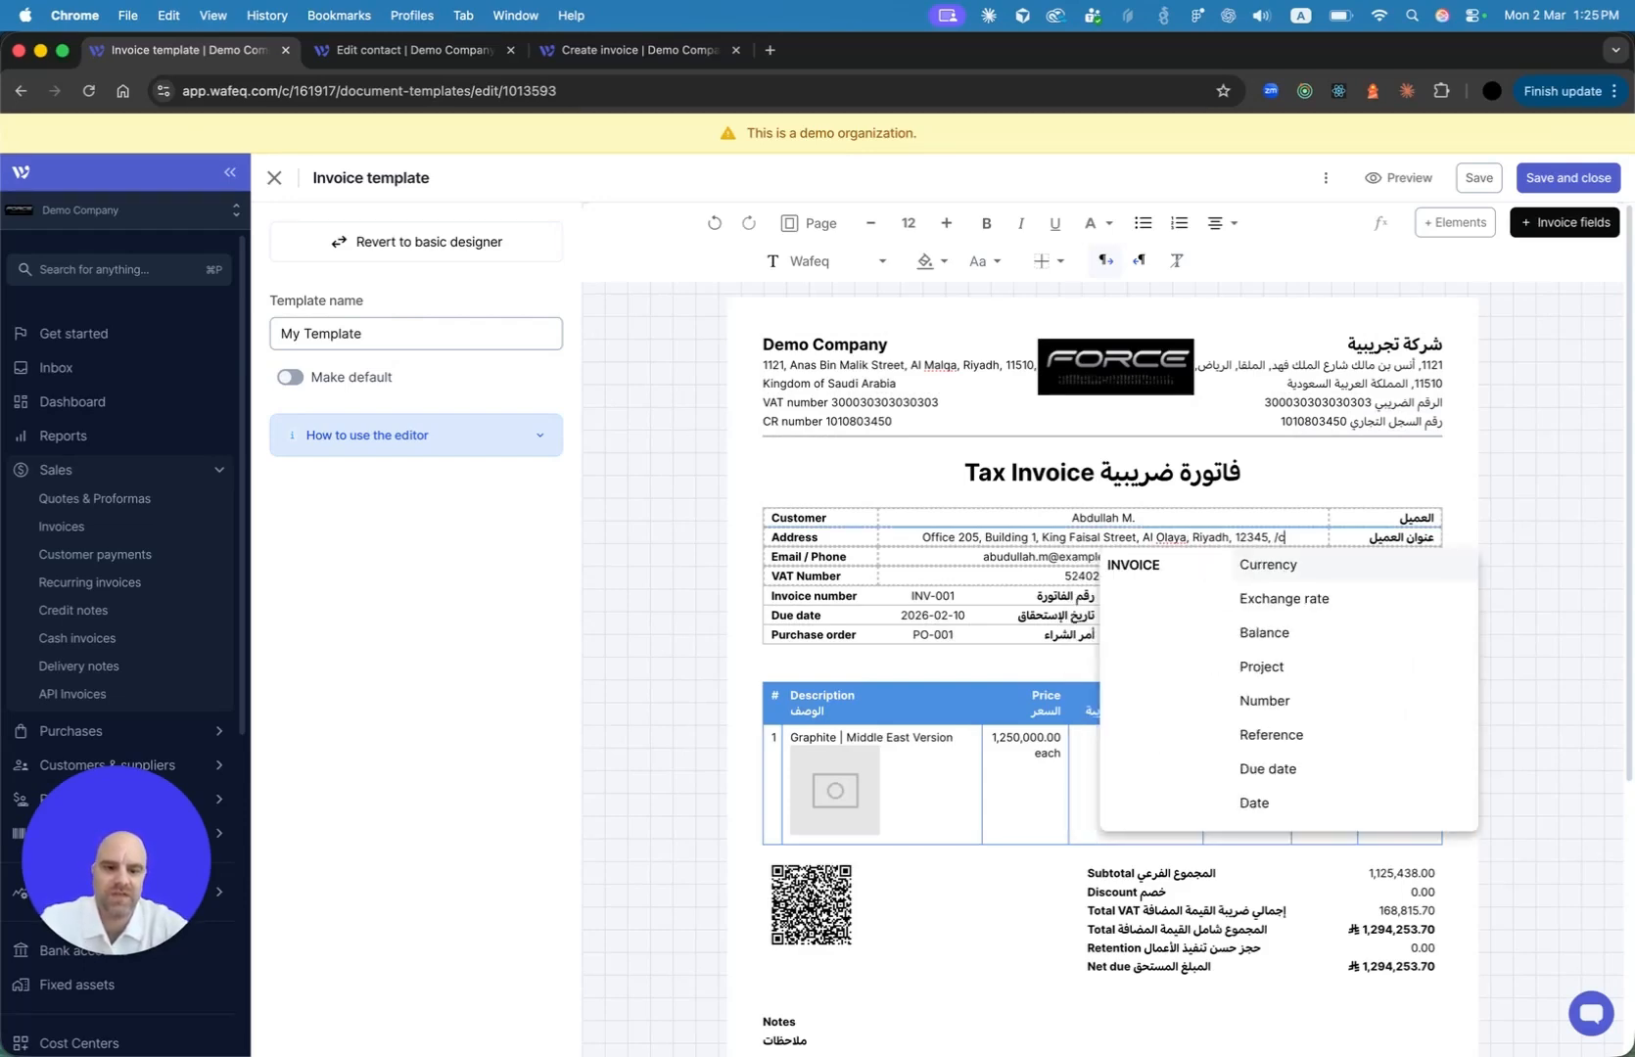
type("country")
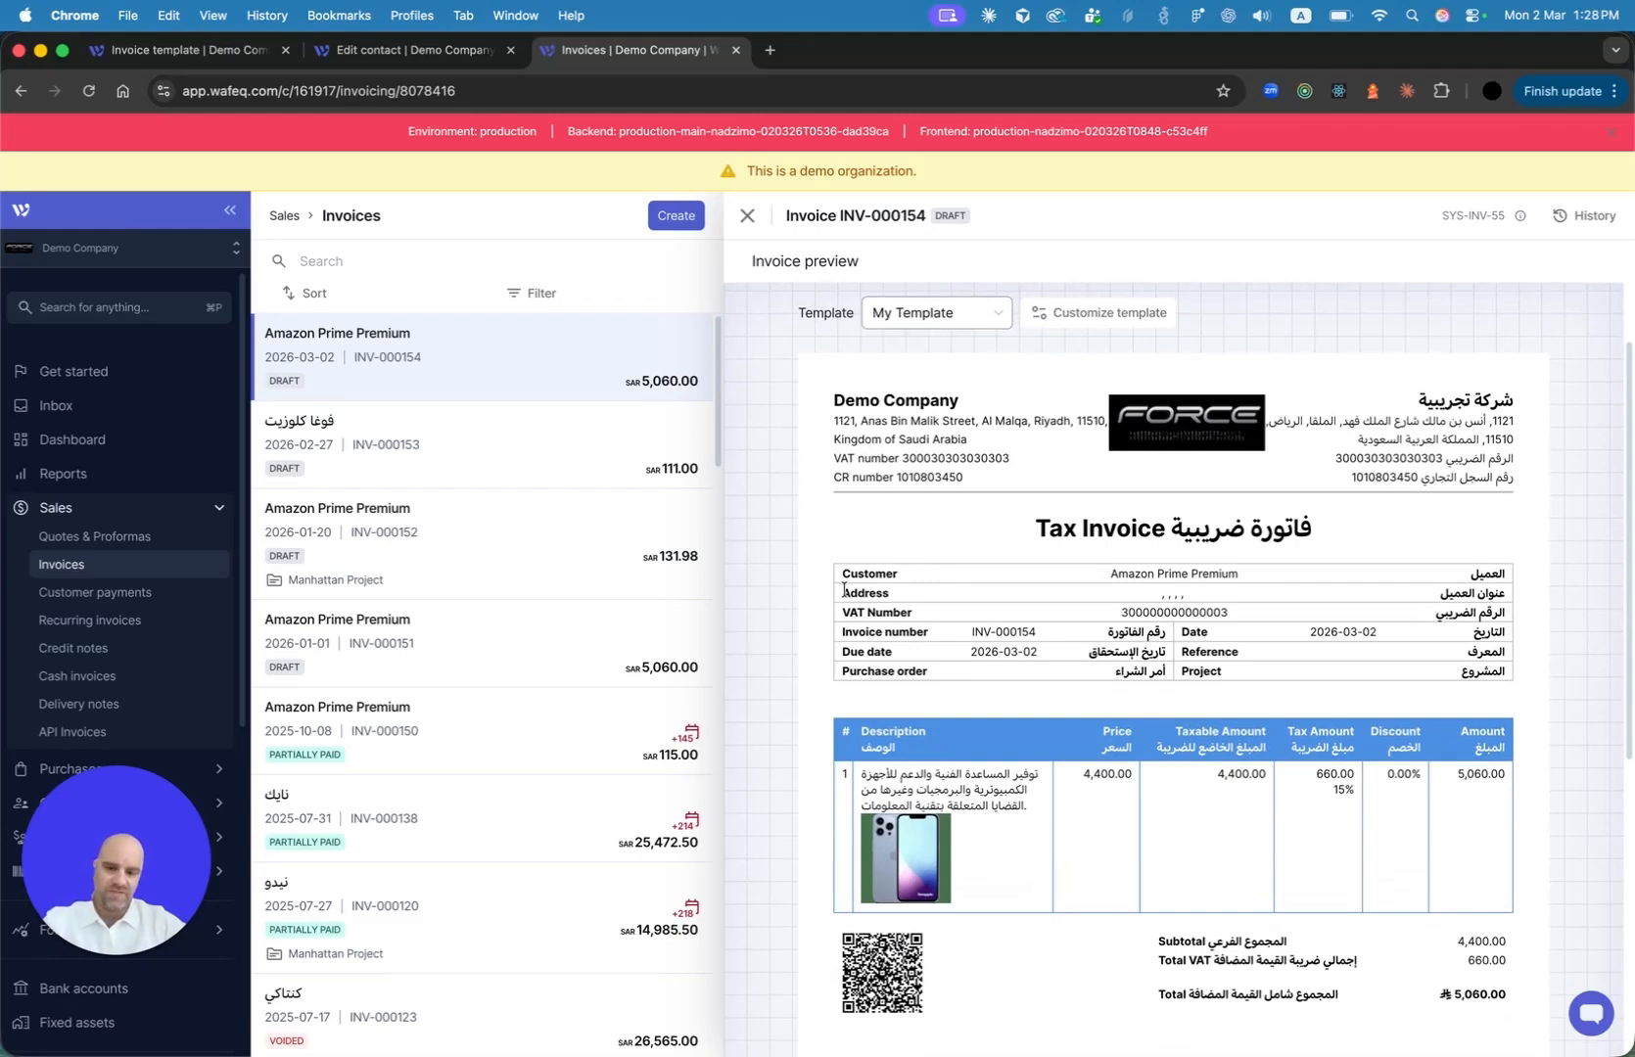
Examine the customer's Address row in the preview of invoice INV-000154
left_click_drag(844, 590, 1516, 591)
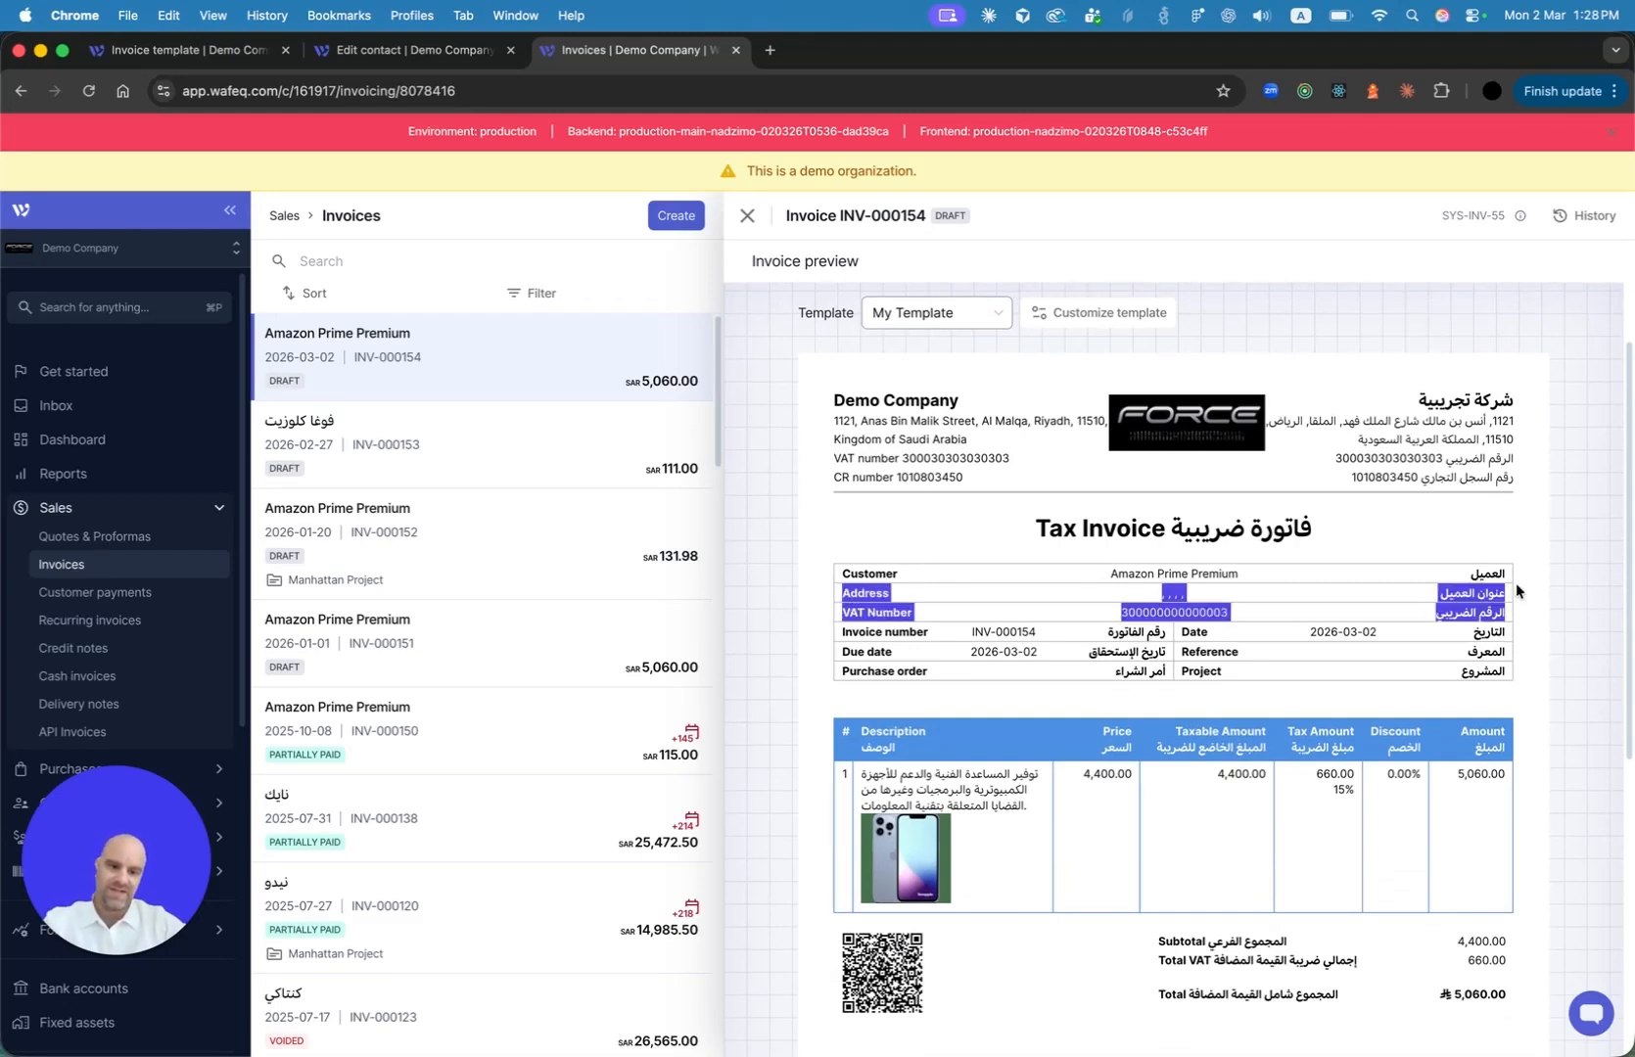
left_click(1509, 592)
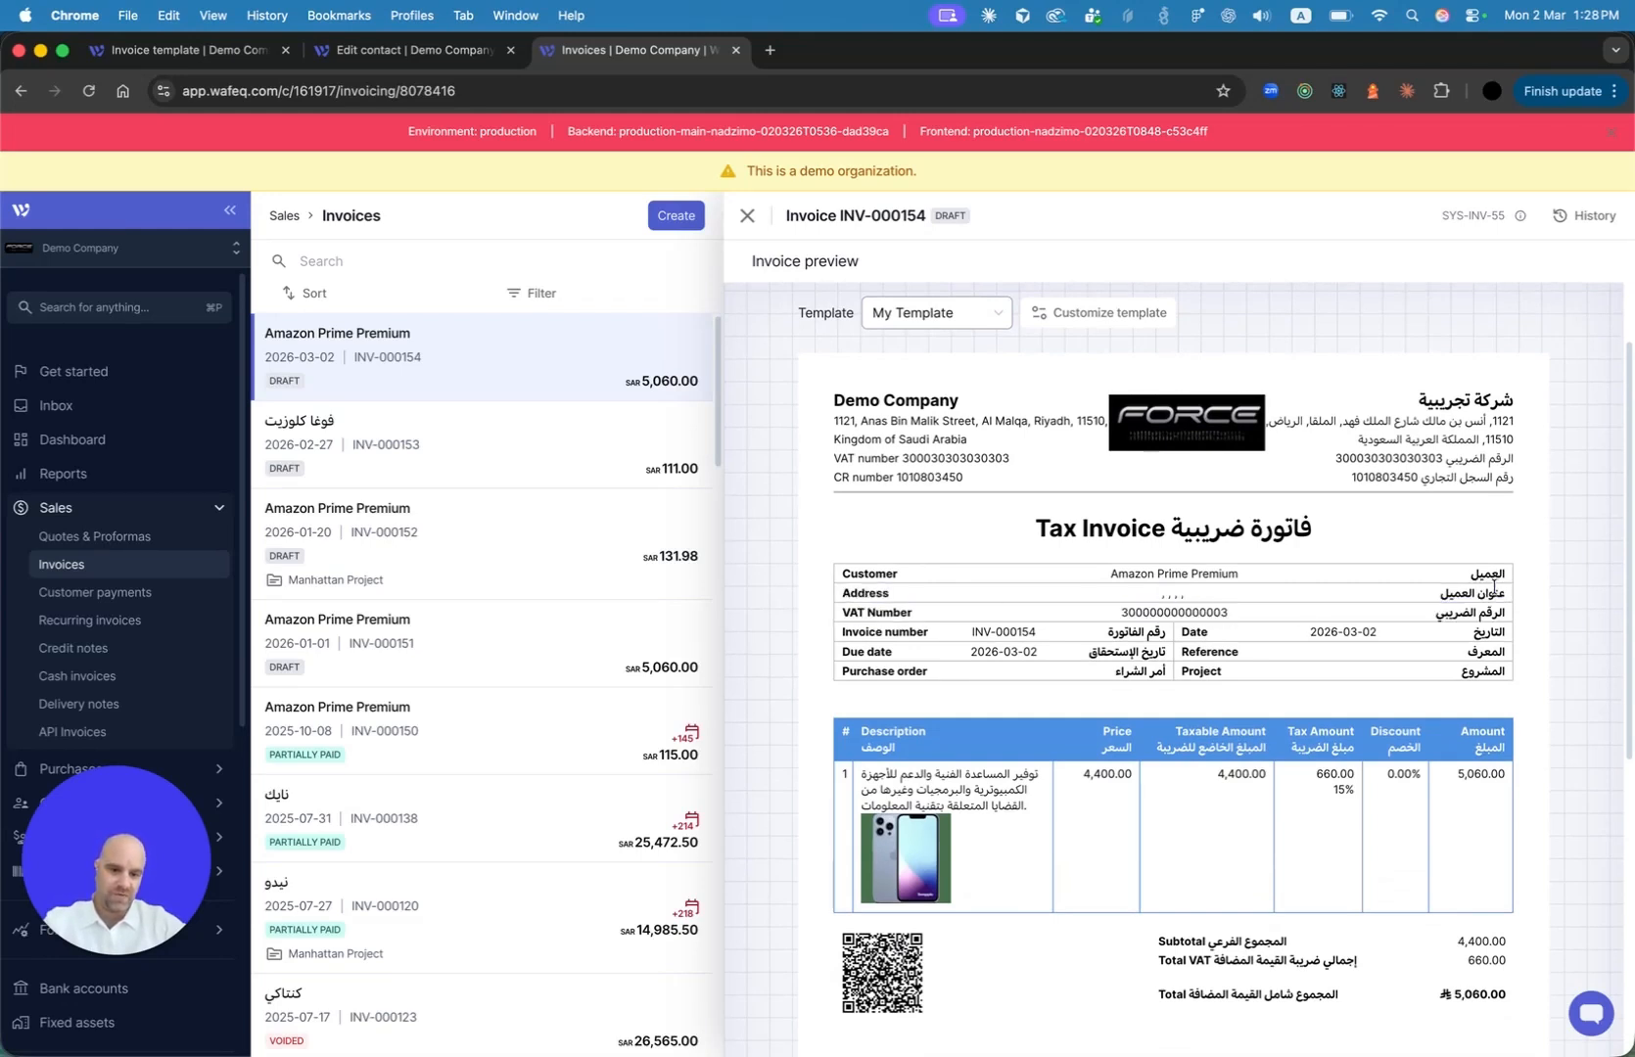
left_click_drag(1132, 593, 1193, 595)
left_click(1193, 594)
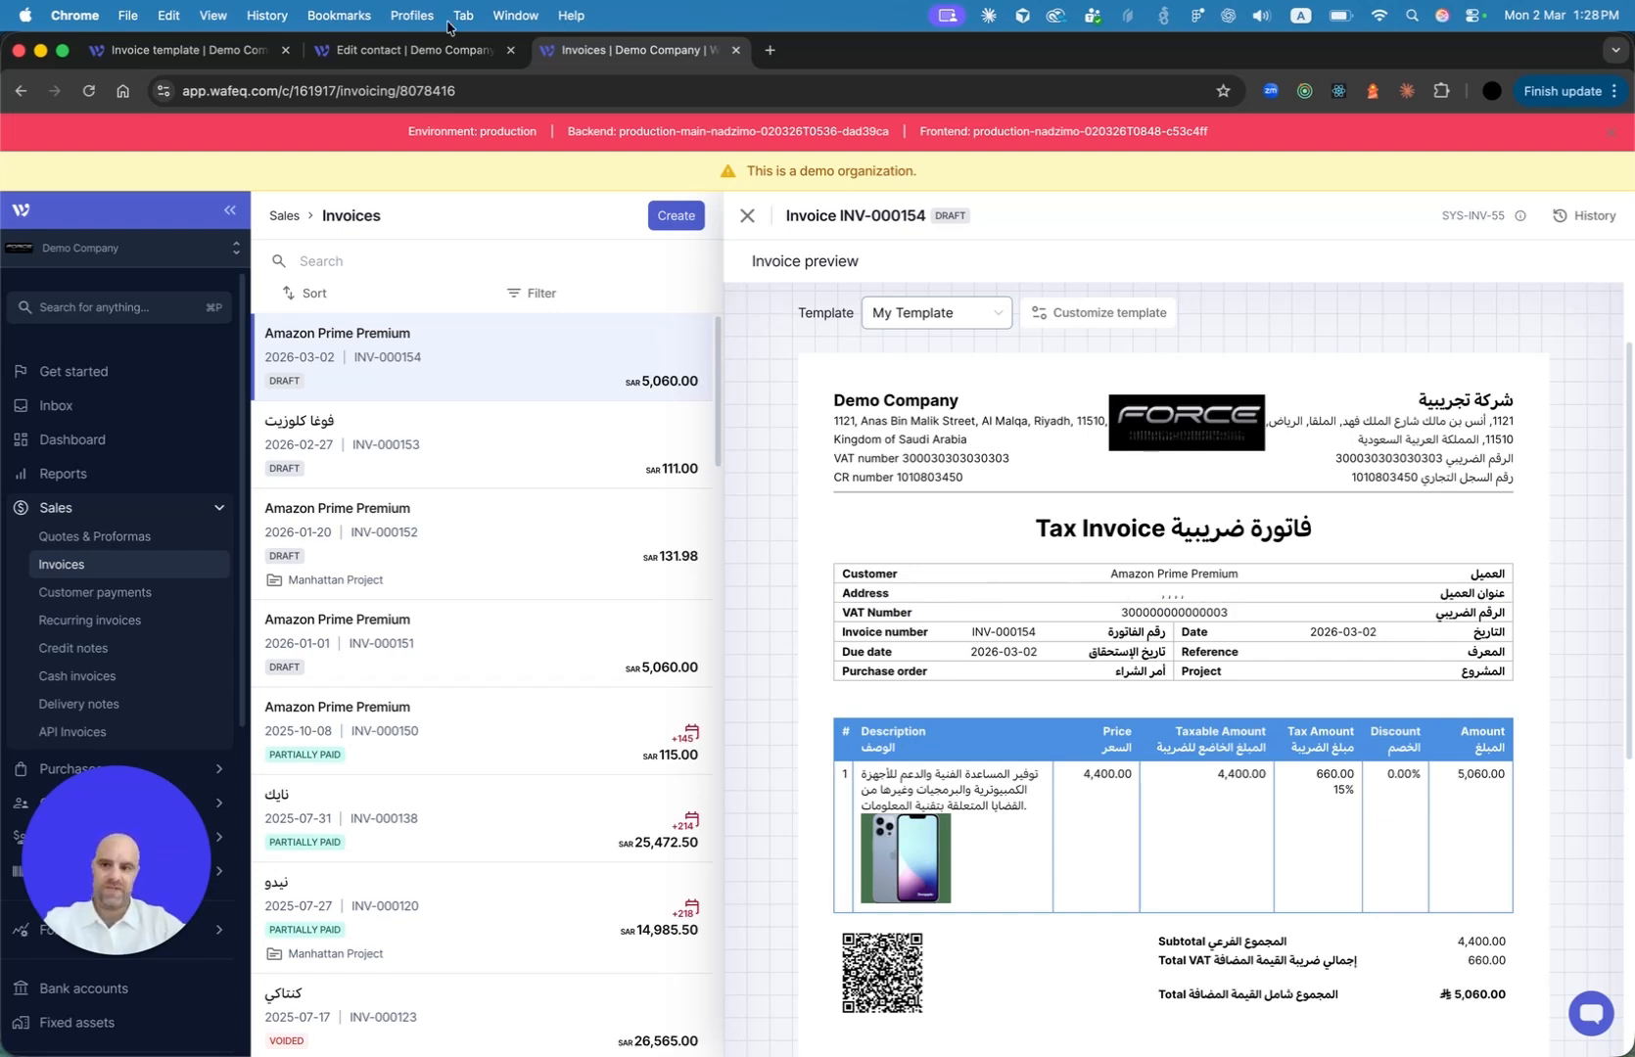
Return to the invoice template and inspect the separate address fields and commas in the customer's Address row
left_click(438, 61)
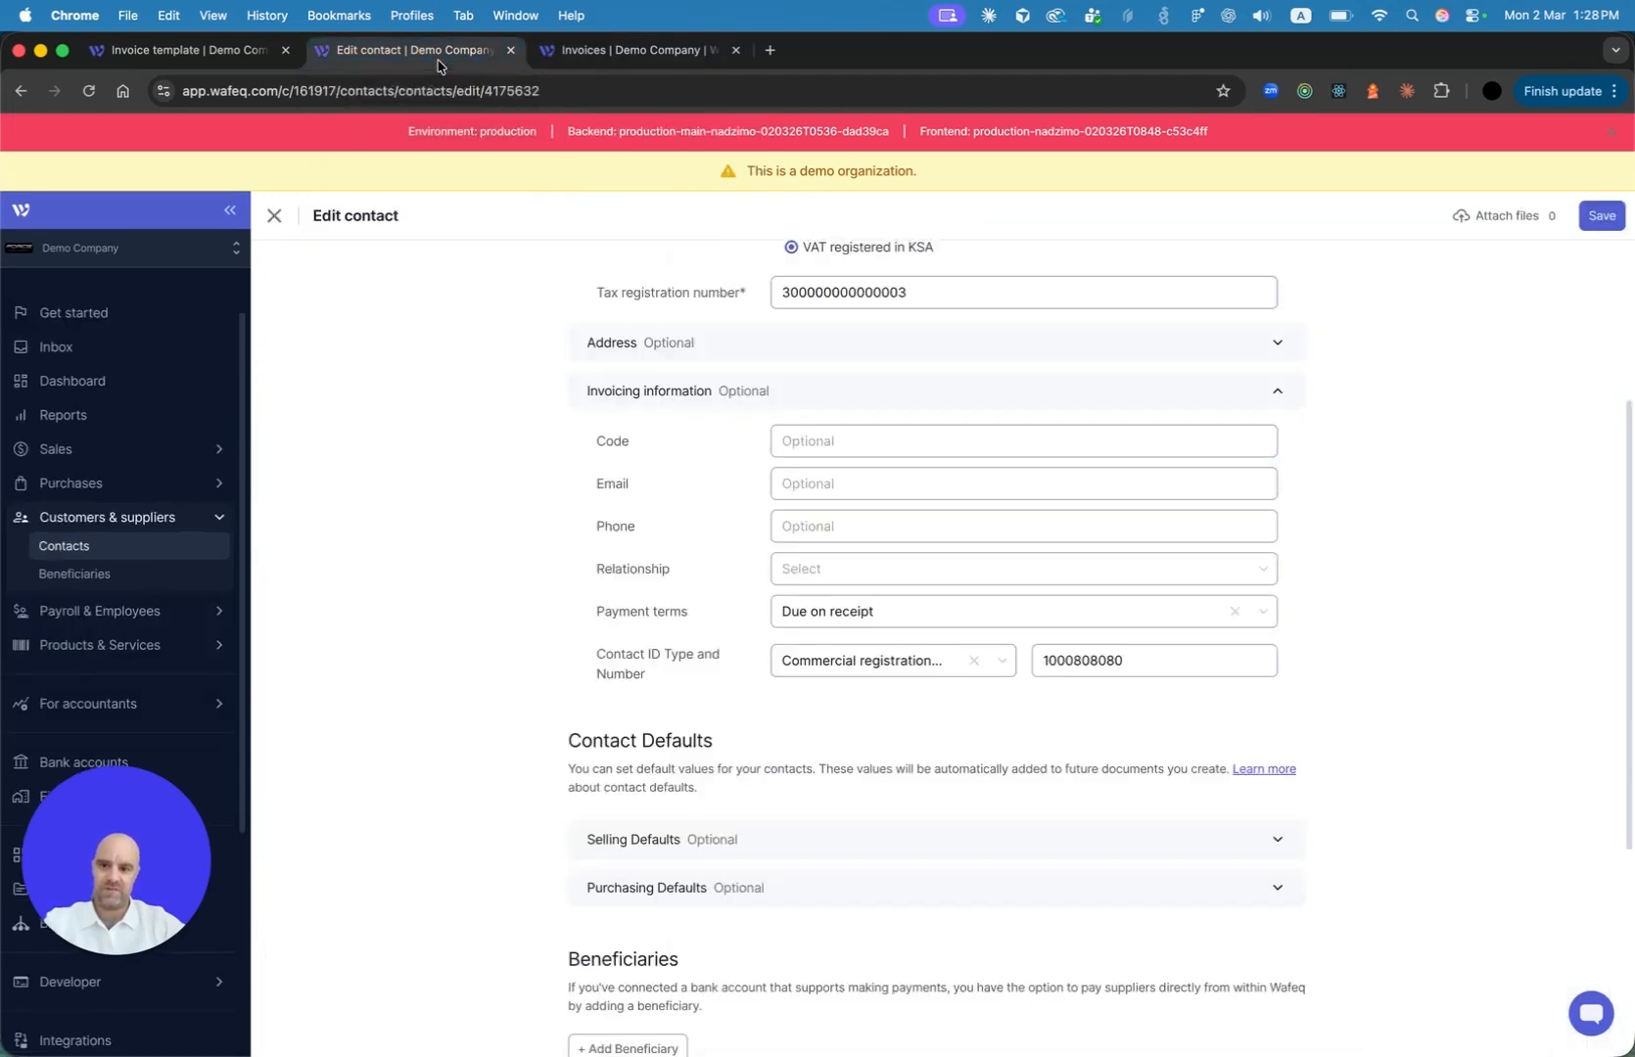
left_click(186, 49)
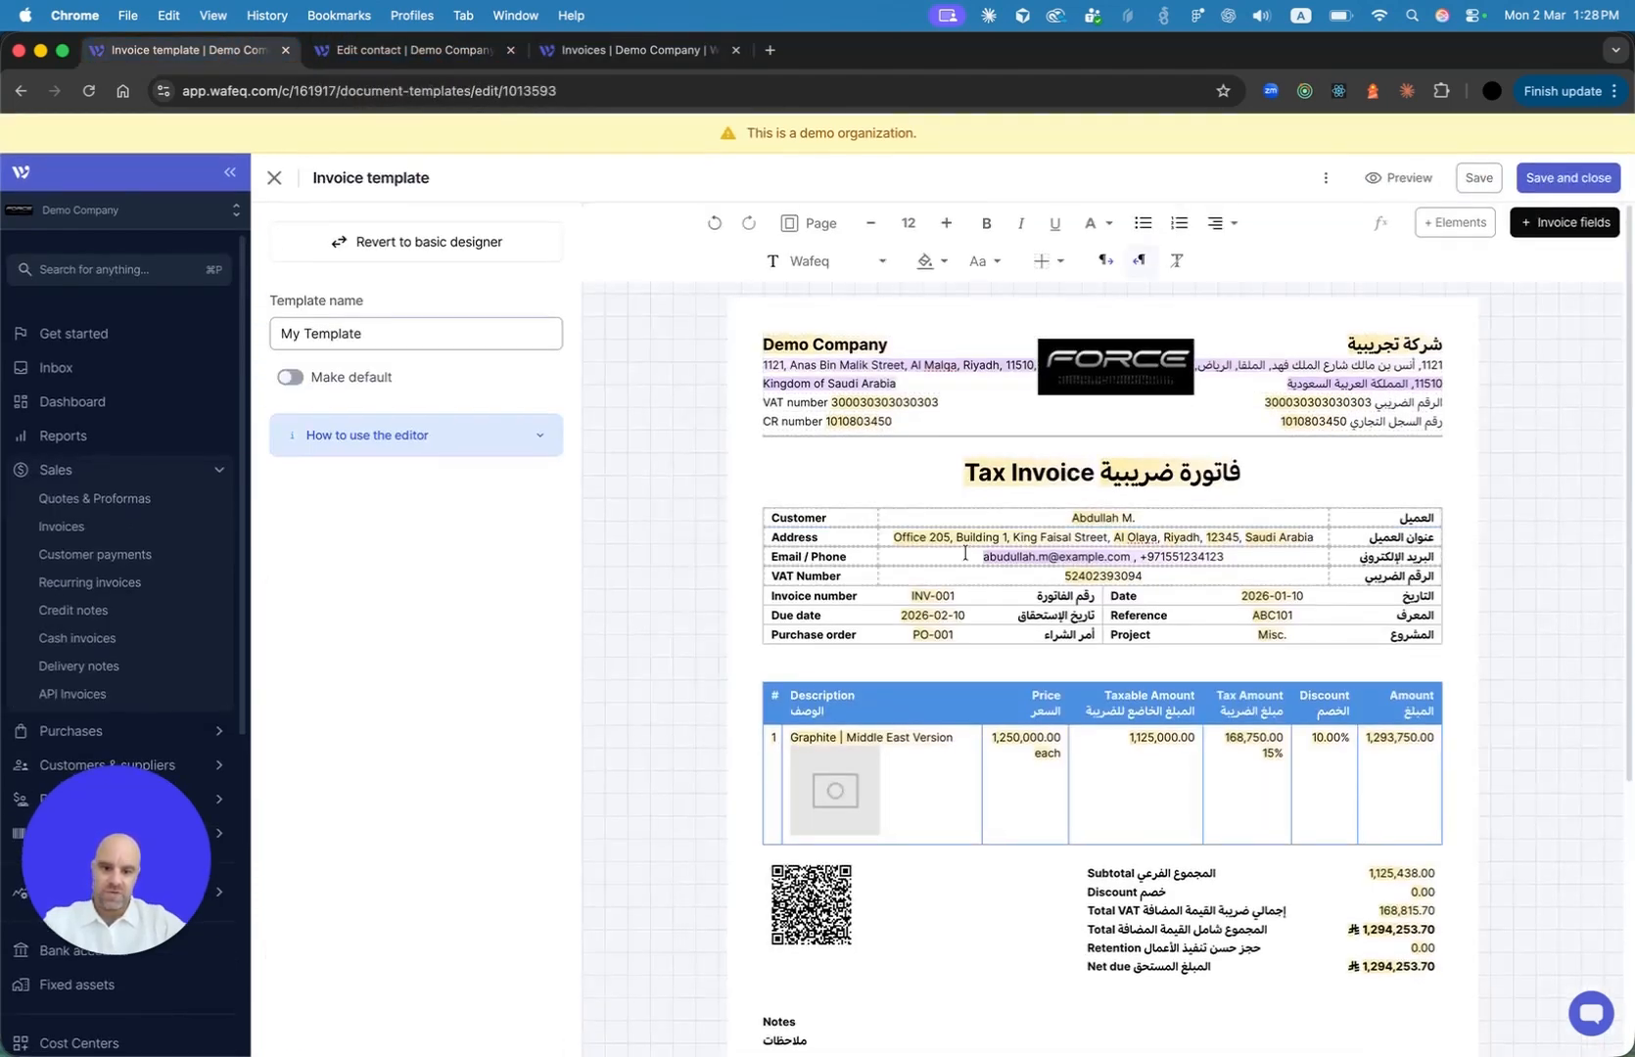
left_click(1002, 539)
left_click(1315, 537)
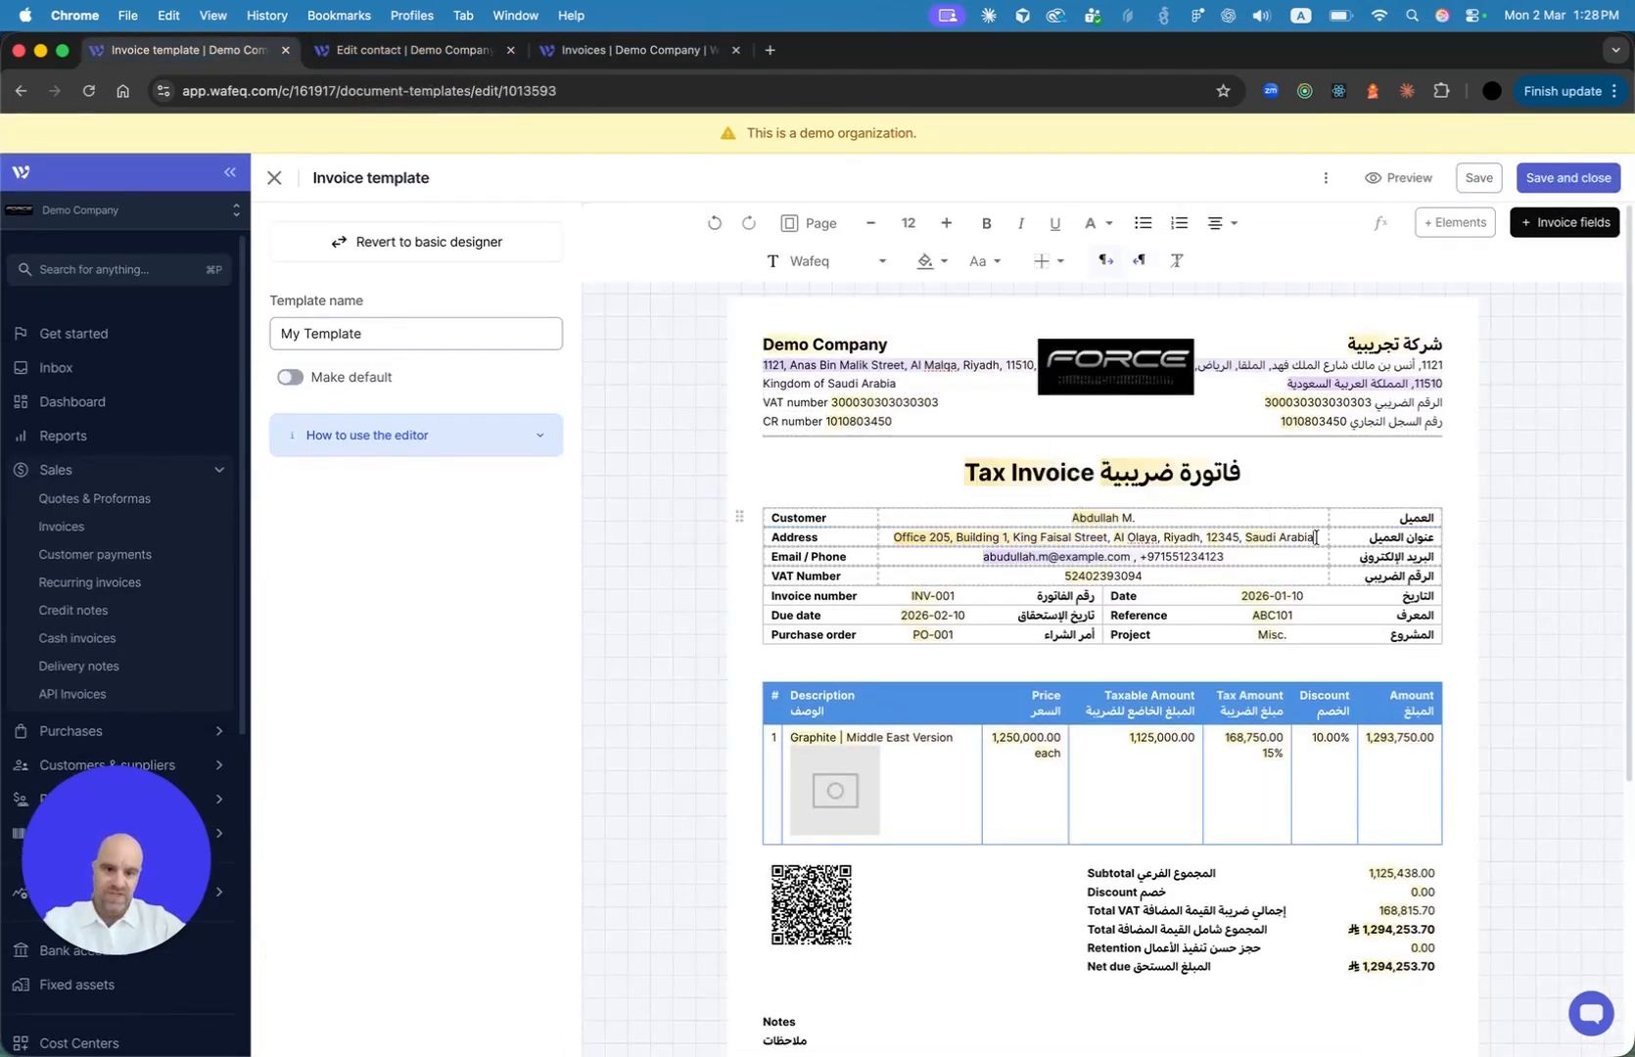
left_click(987, 539)
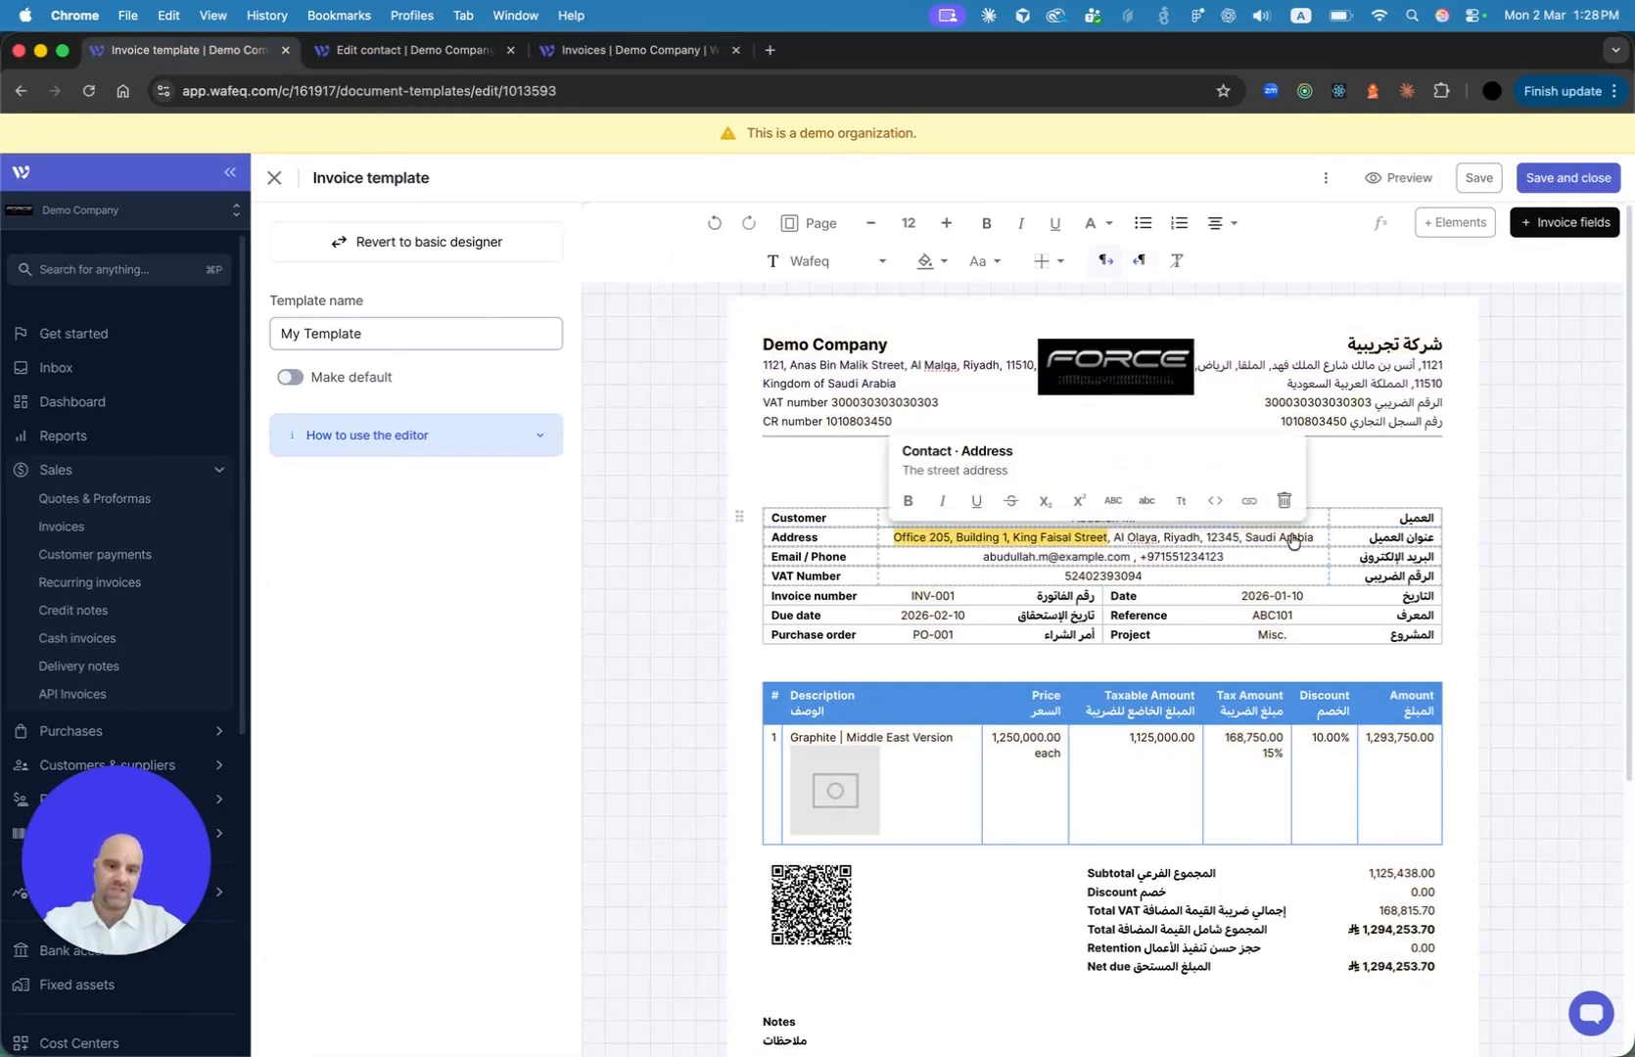
left_click(1107, 538)
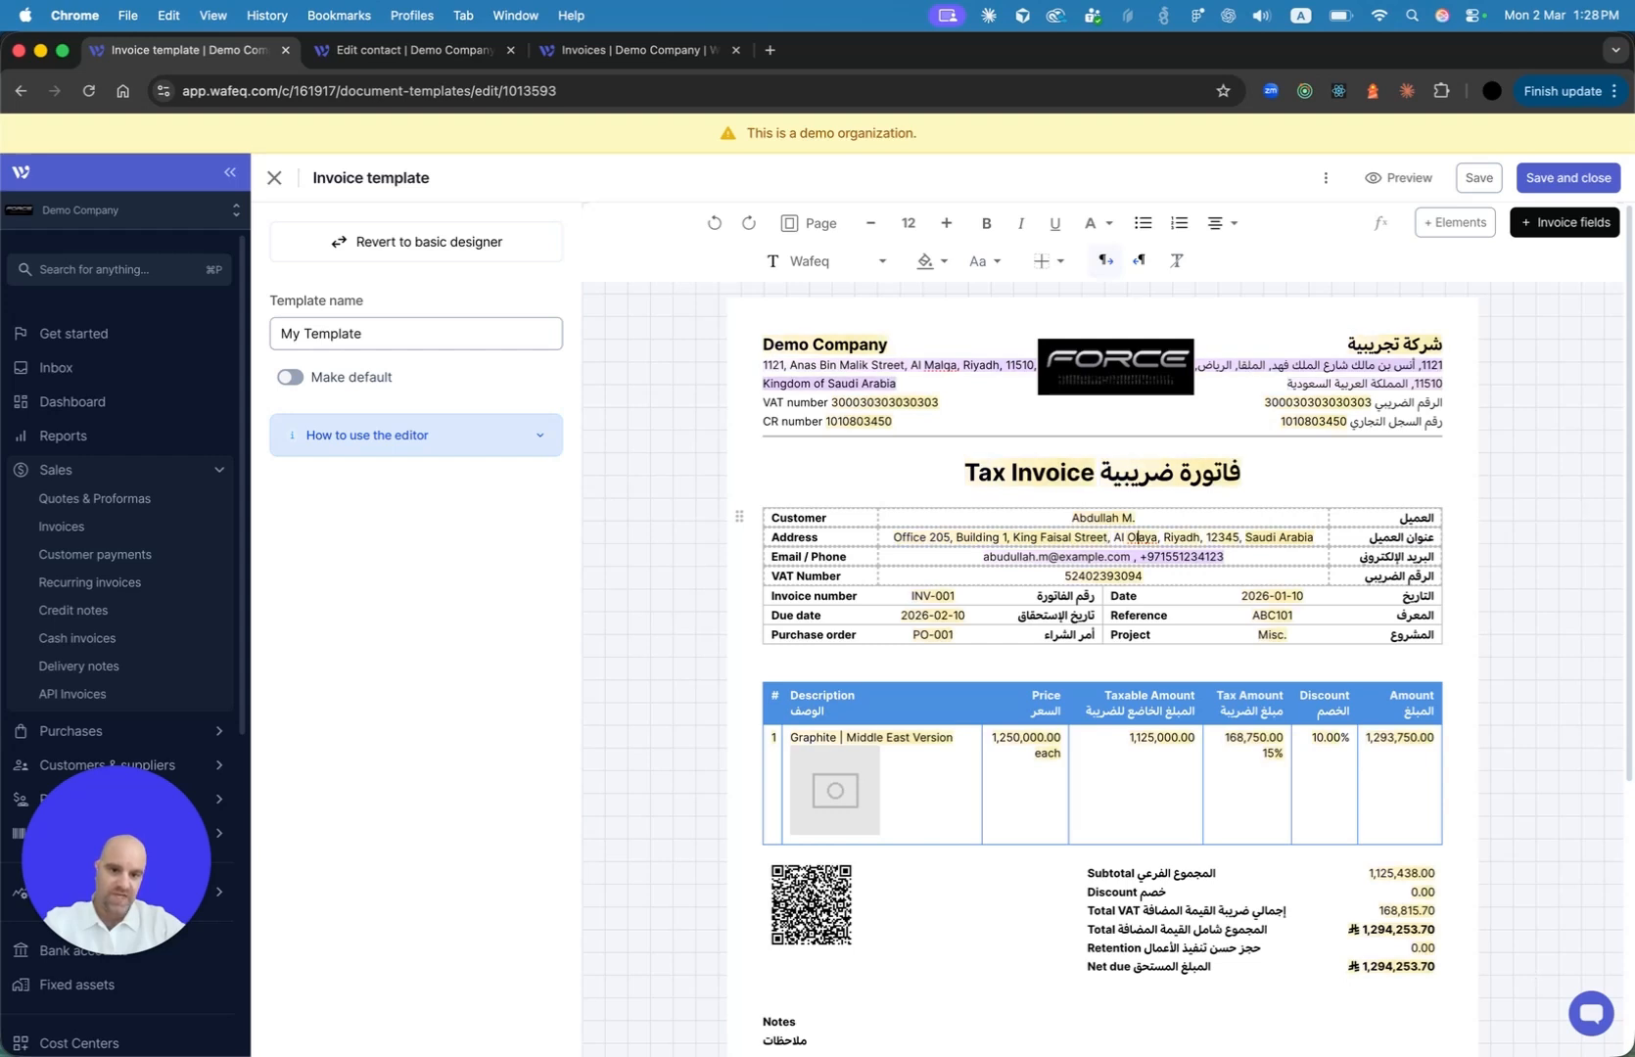
left_click(1158, 537)
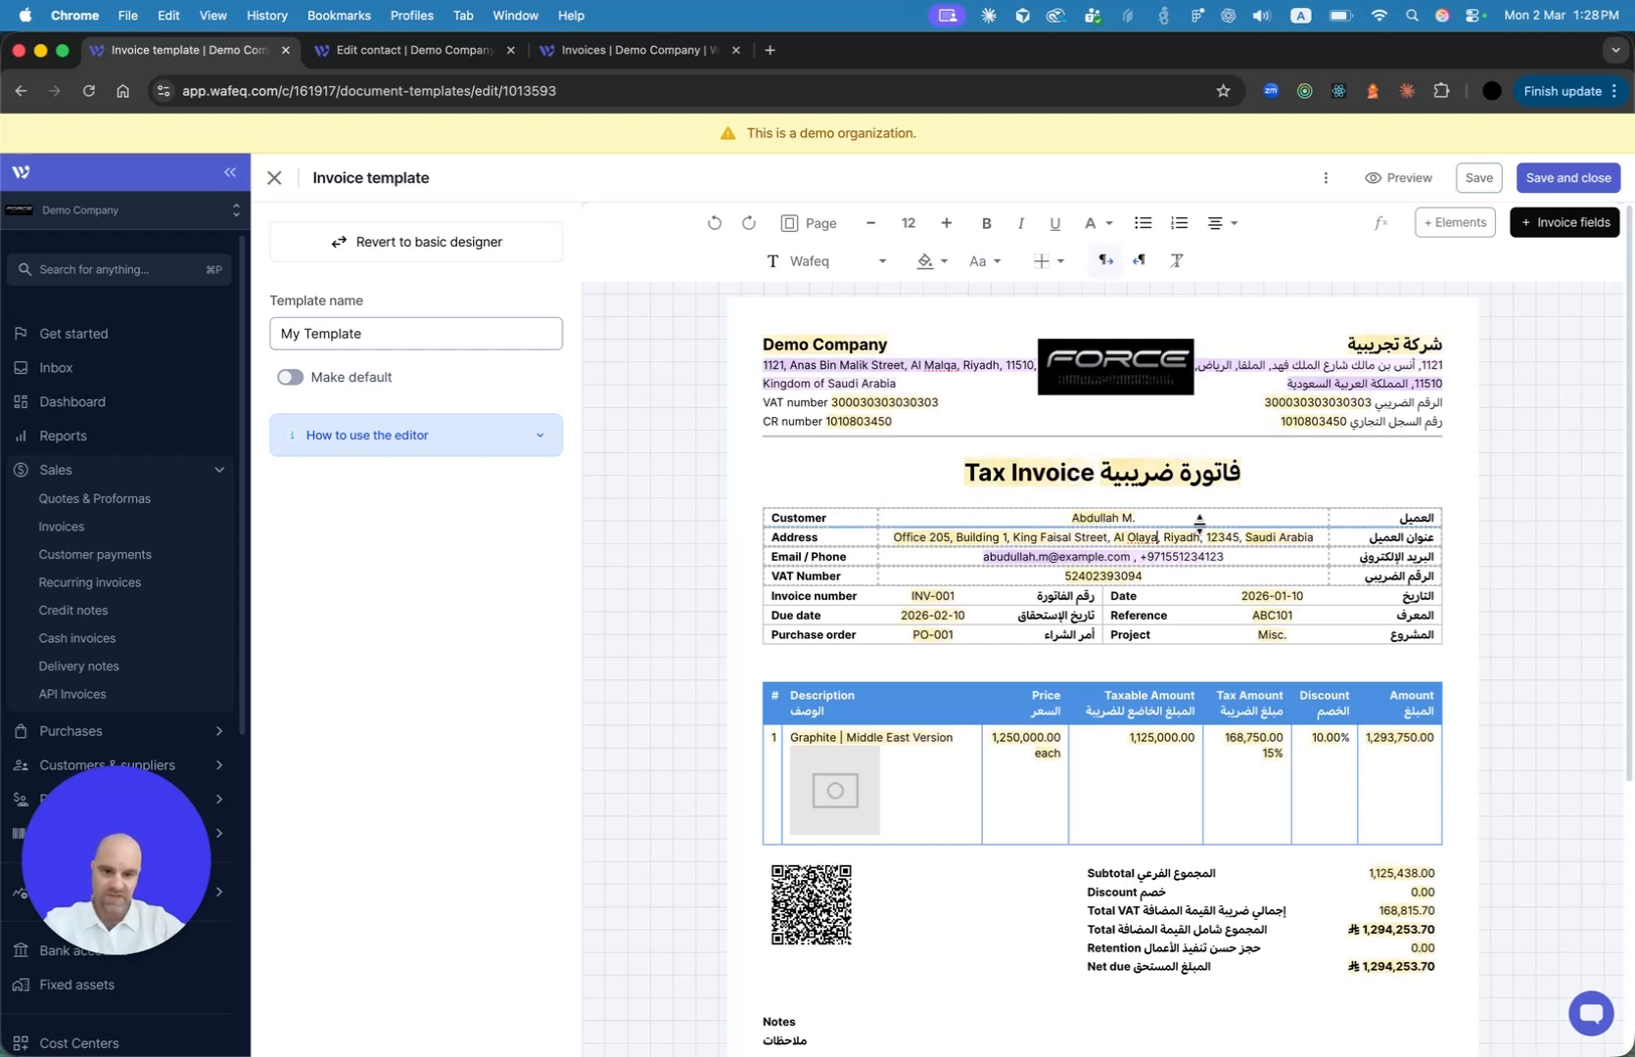
Delete all the separate address fields and commas from the customer's Address row
left_click(1292, 541)
key("BackSpace")
key("BackSpace")
key("BackSpace")
key("BackSpace")
key("BackSpace")
key("BackSpace")
key("BackSpace")
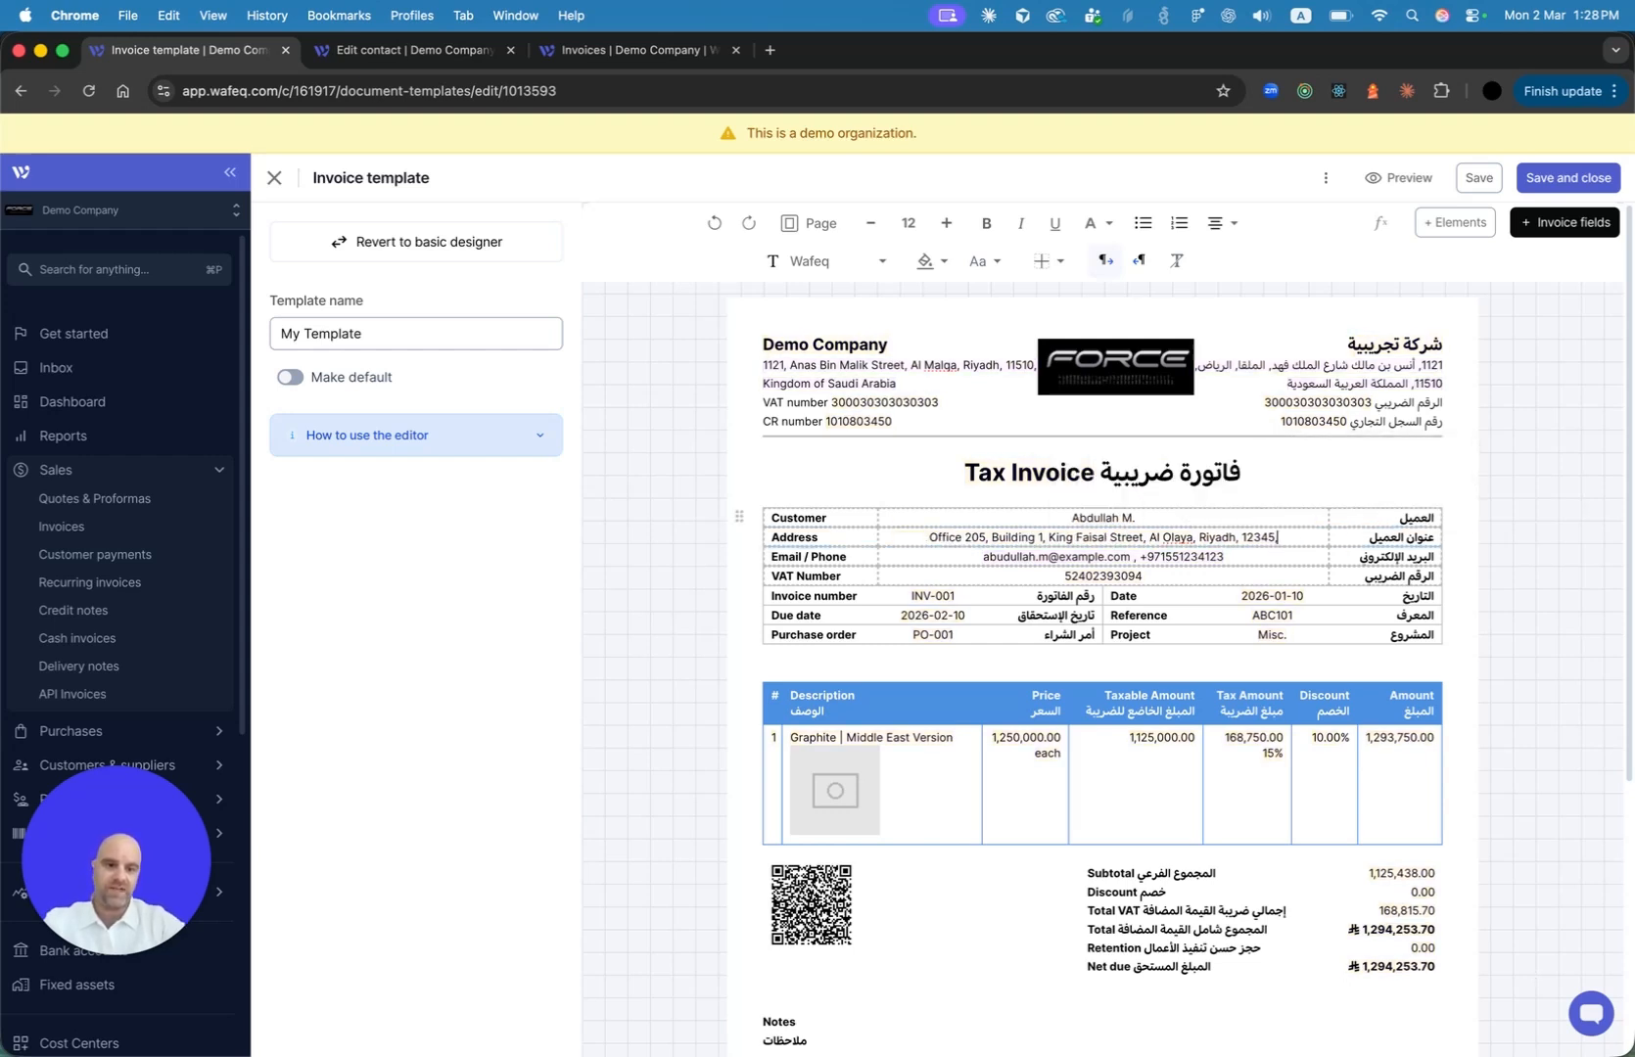
key("BackSpace")
key("BackSpace")
key("BackSpace")
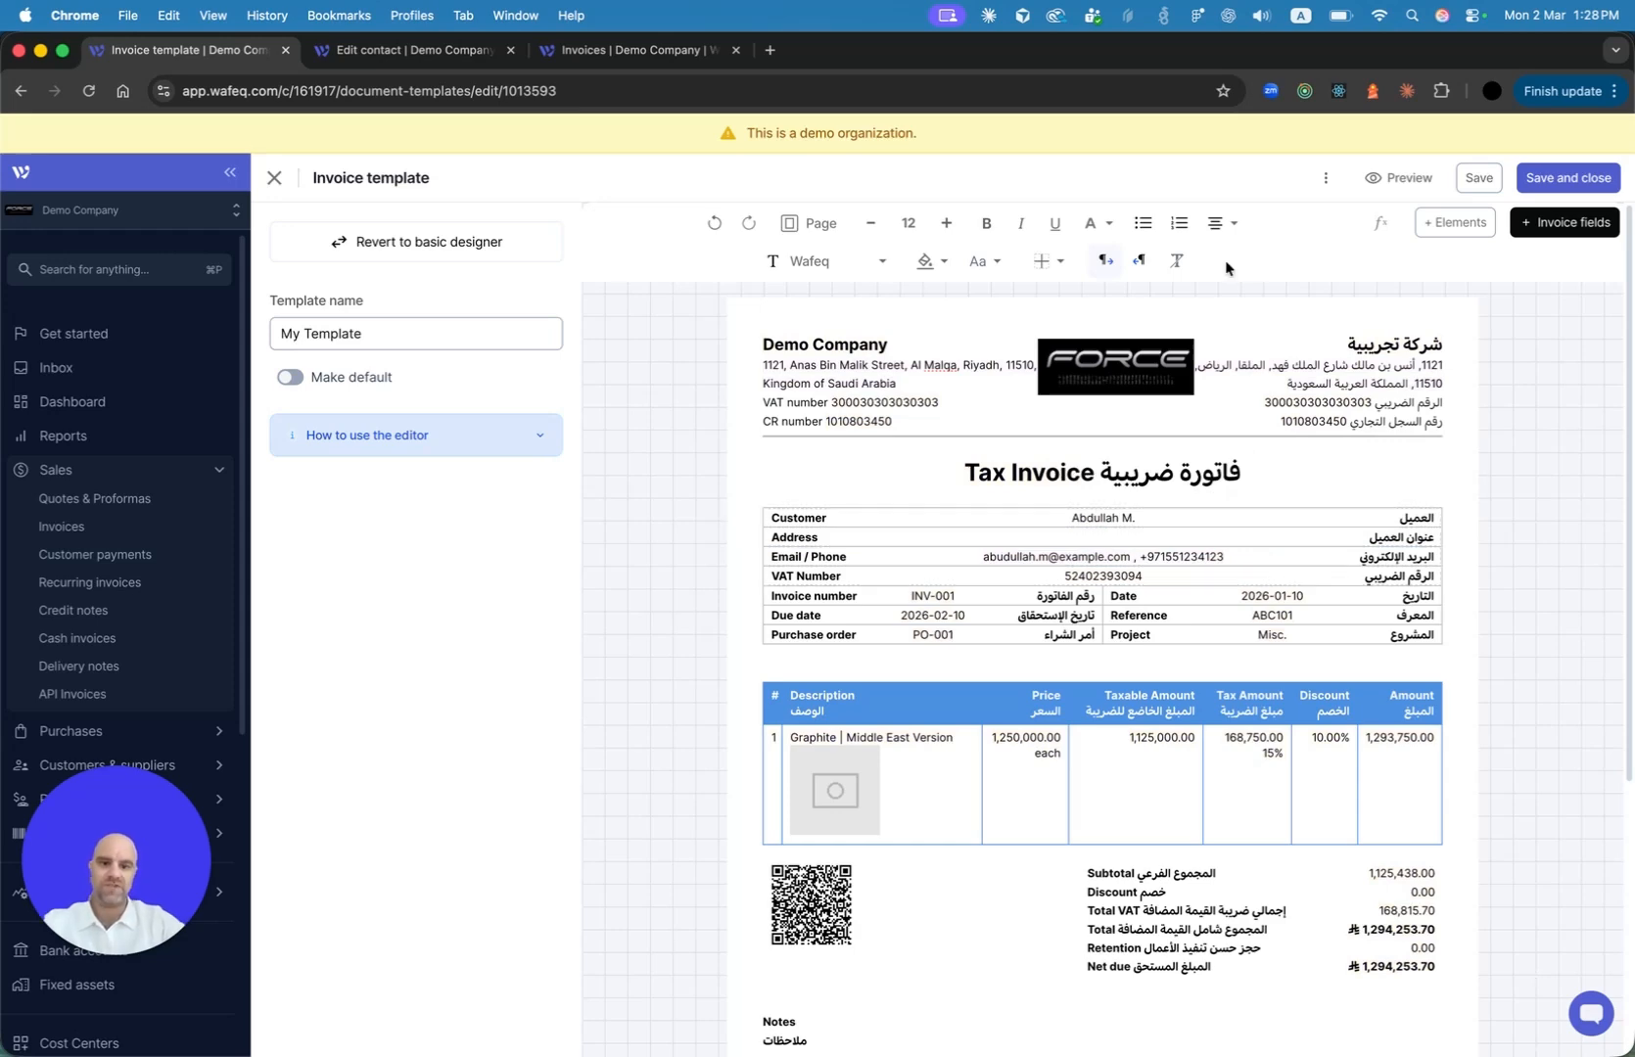
Start a joined field in the Address row named "contact address joined field", with a comma between spaces as separator
left_click(1457, 234)
left_click(1383, 494)
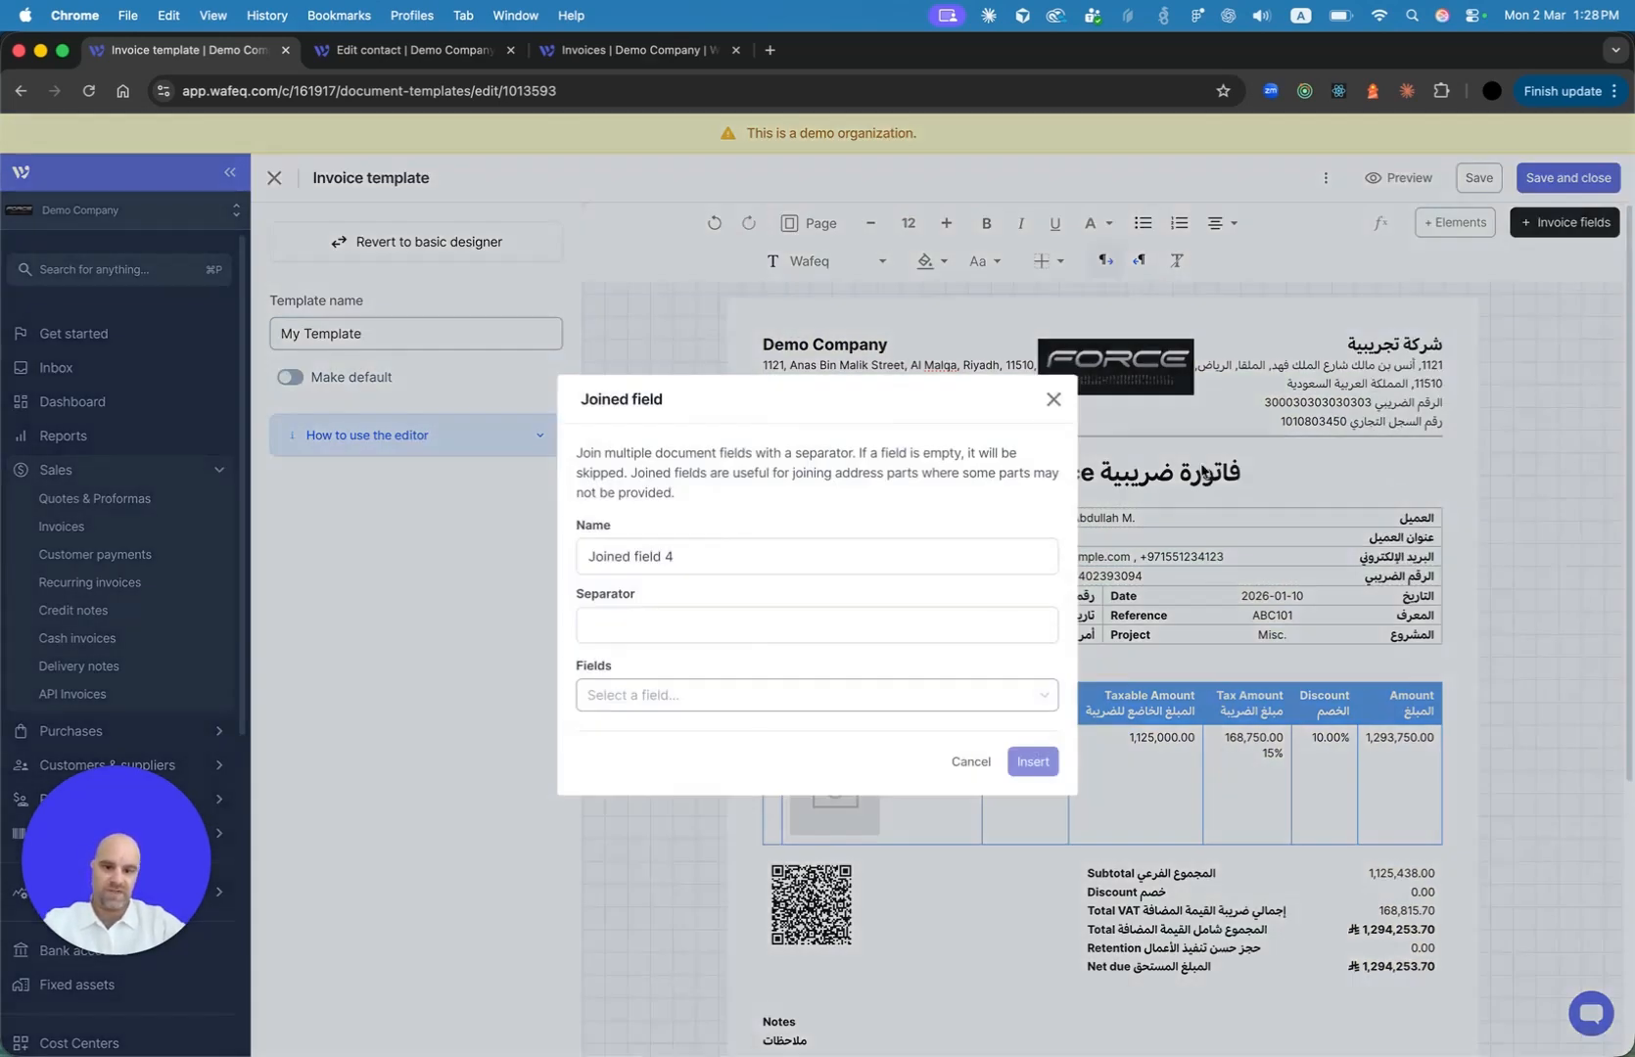
left_click(770, 557)
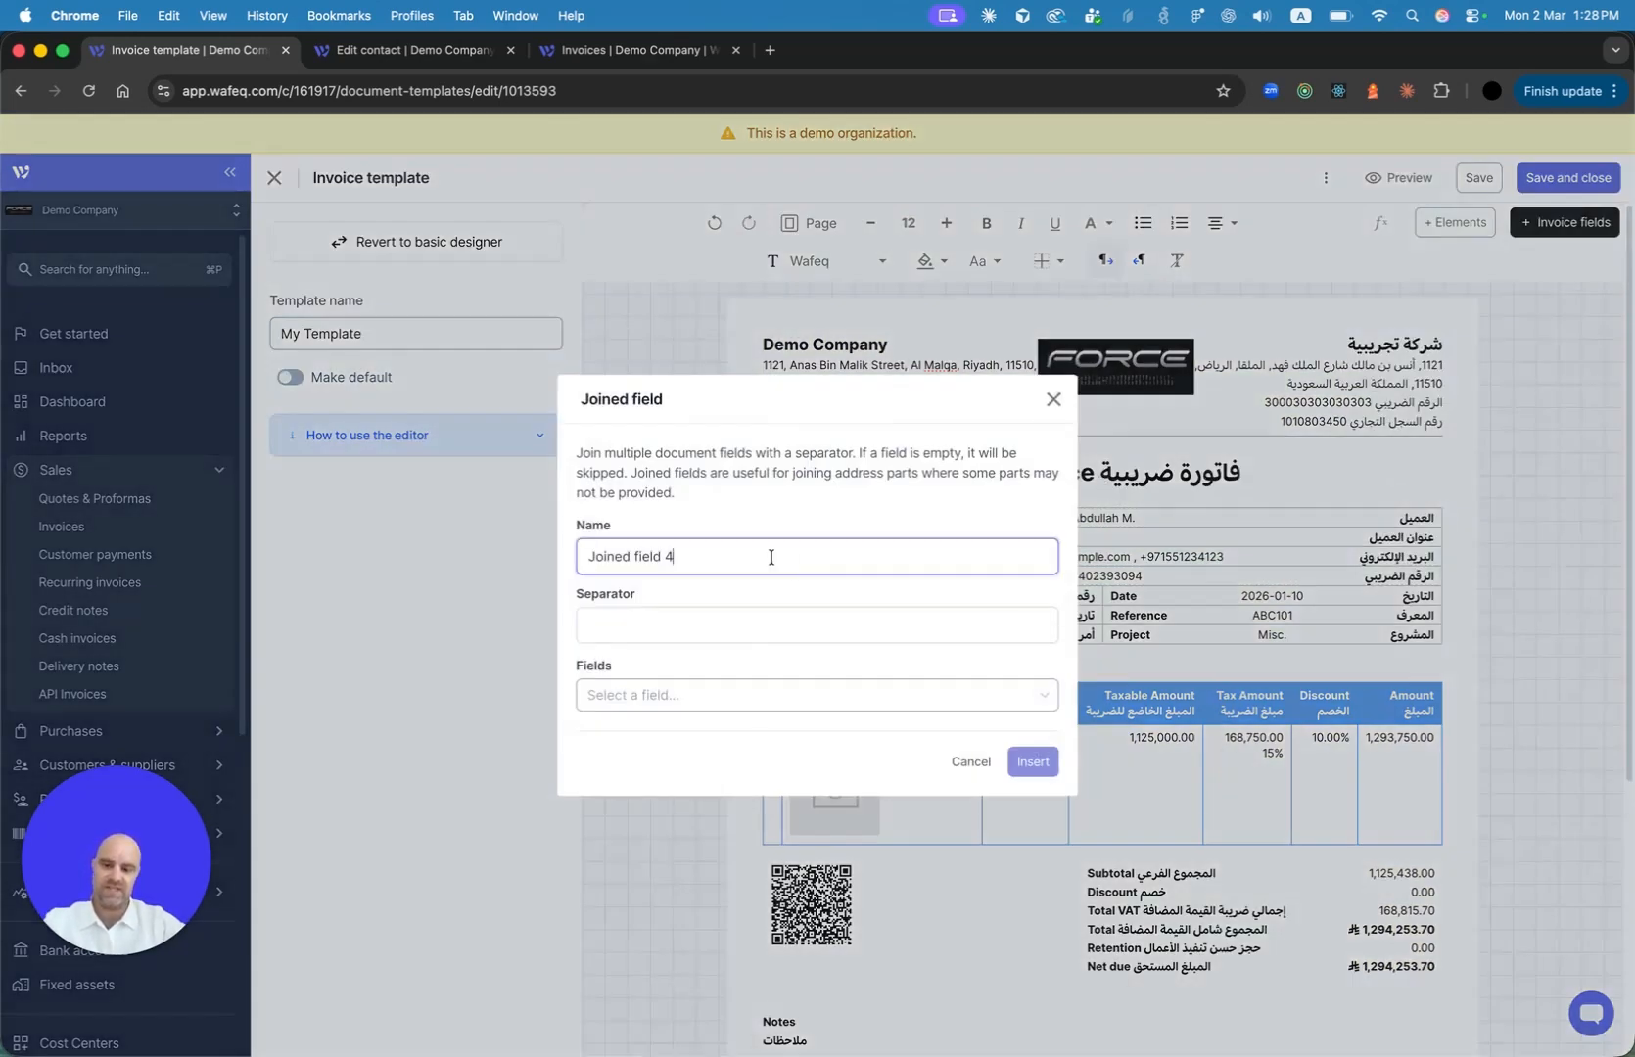
key("super+a")
type("contact")
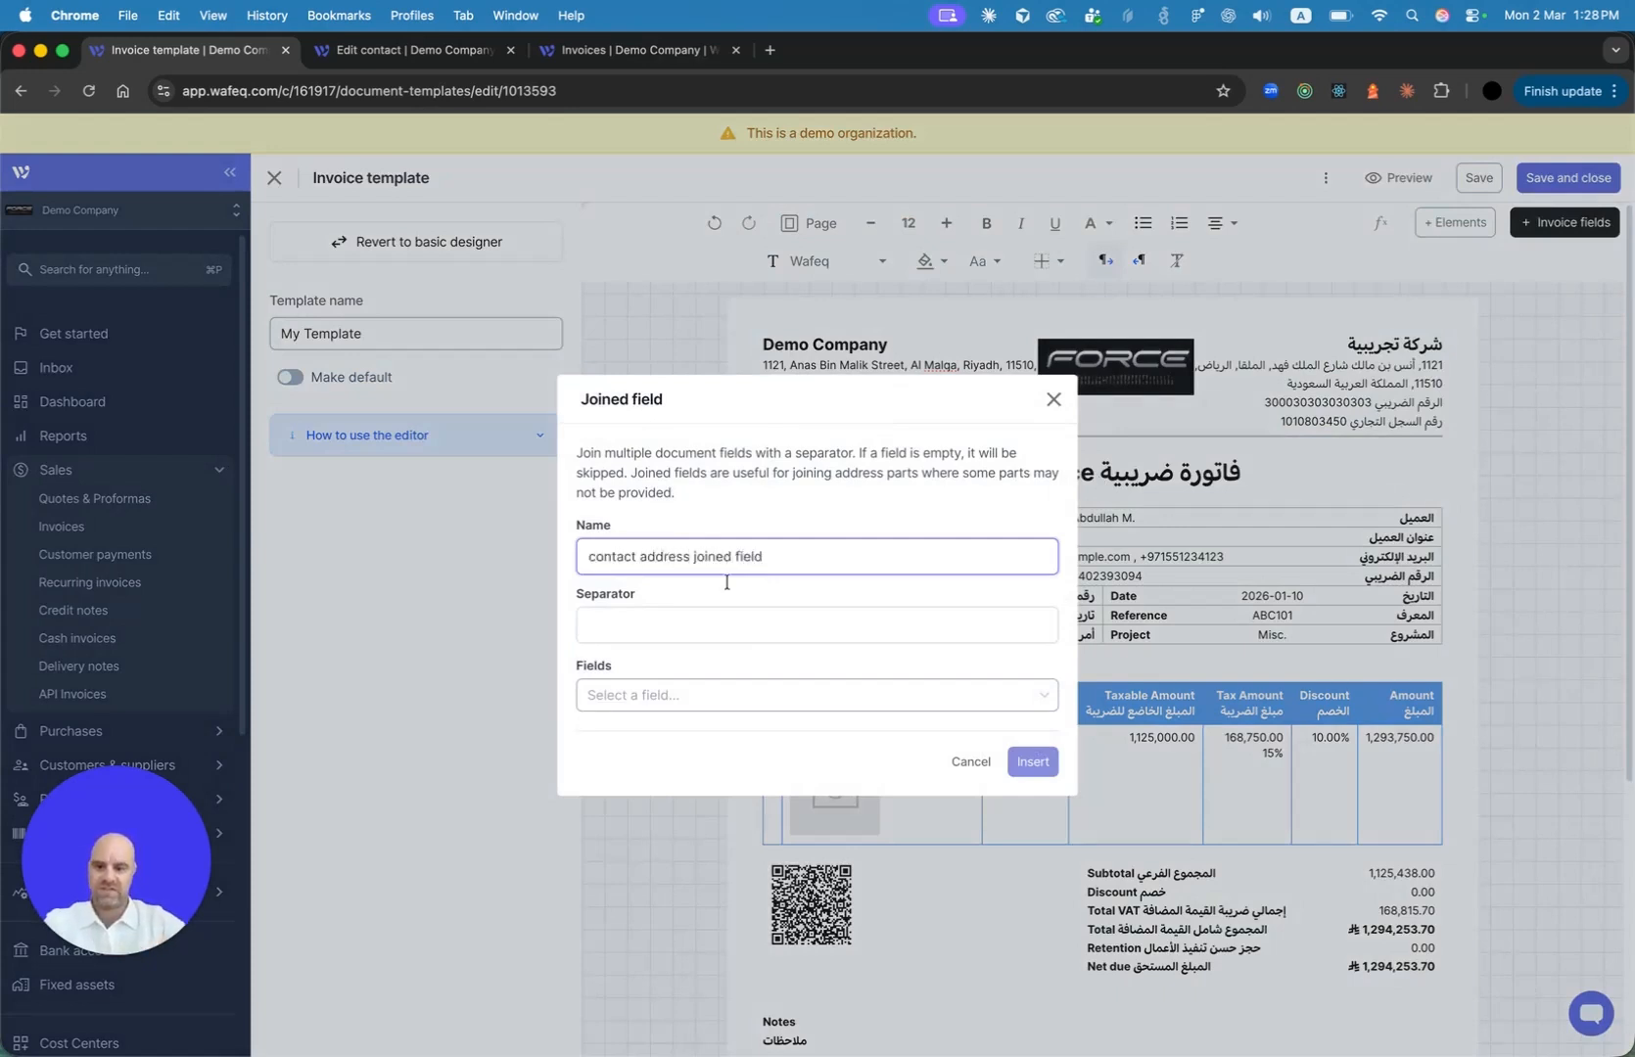
left_click(700, 639)
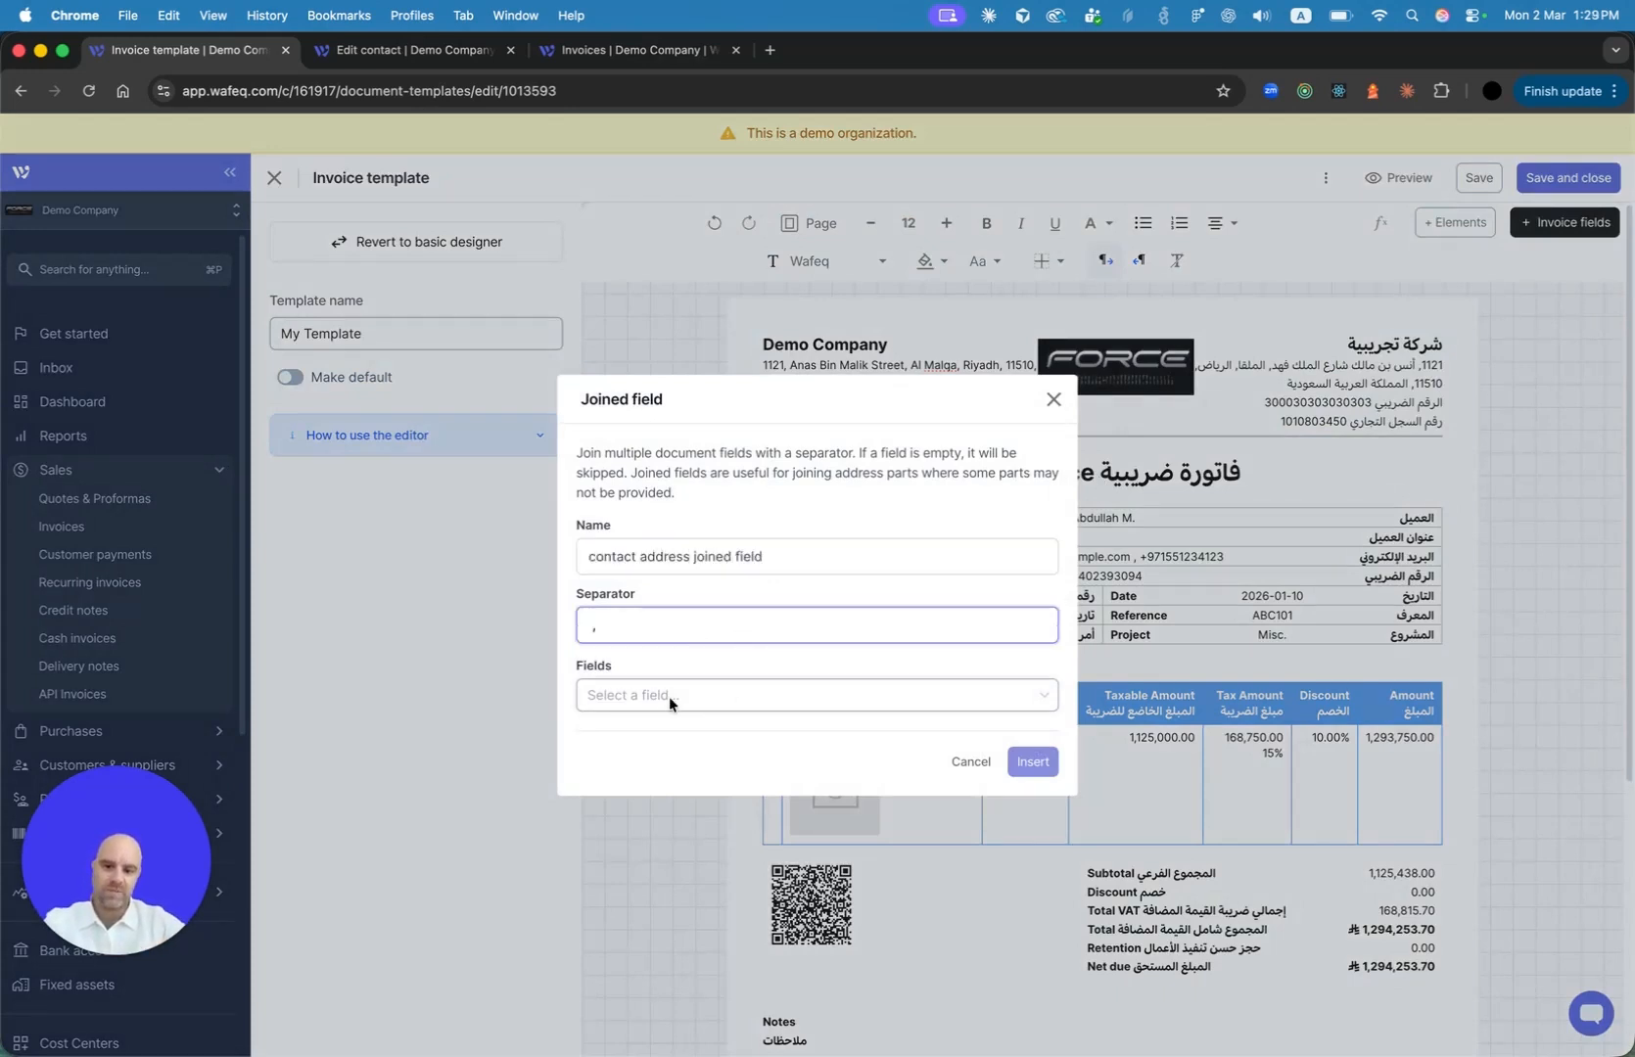
Choose the contact's Address and District as the first two fields of the joined field
left_click(758, 697)
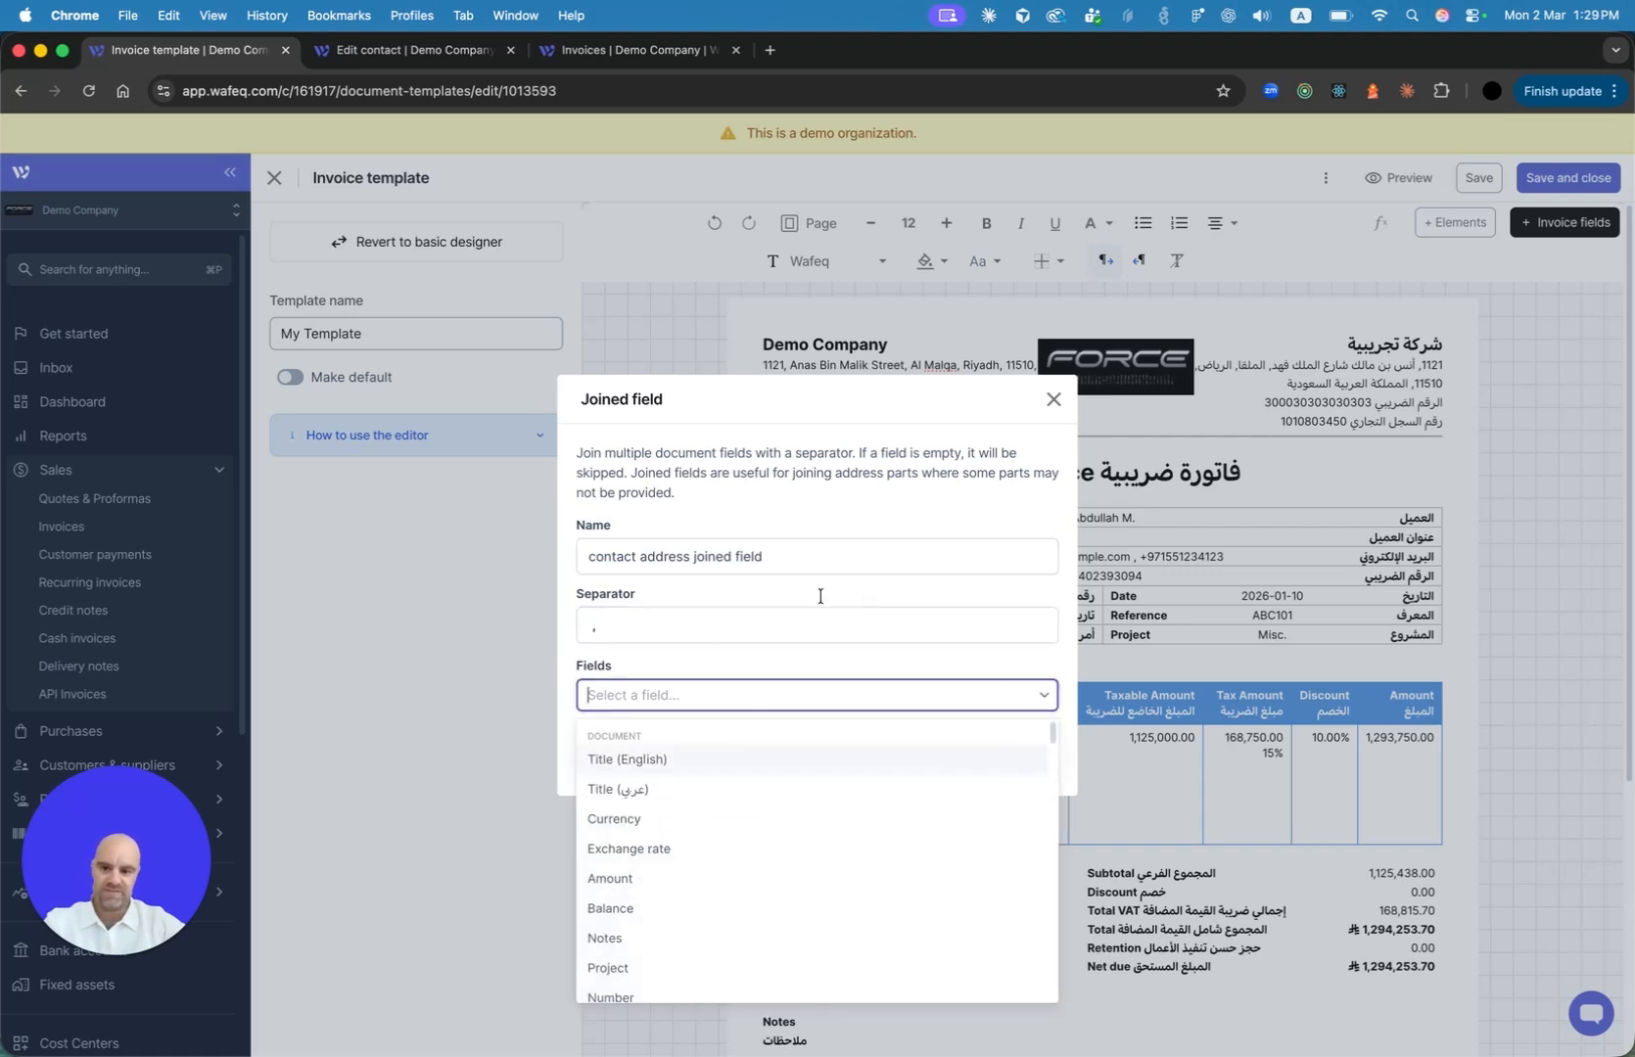
type("address")
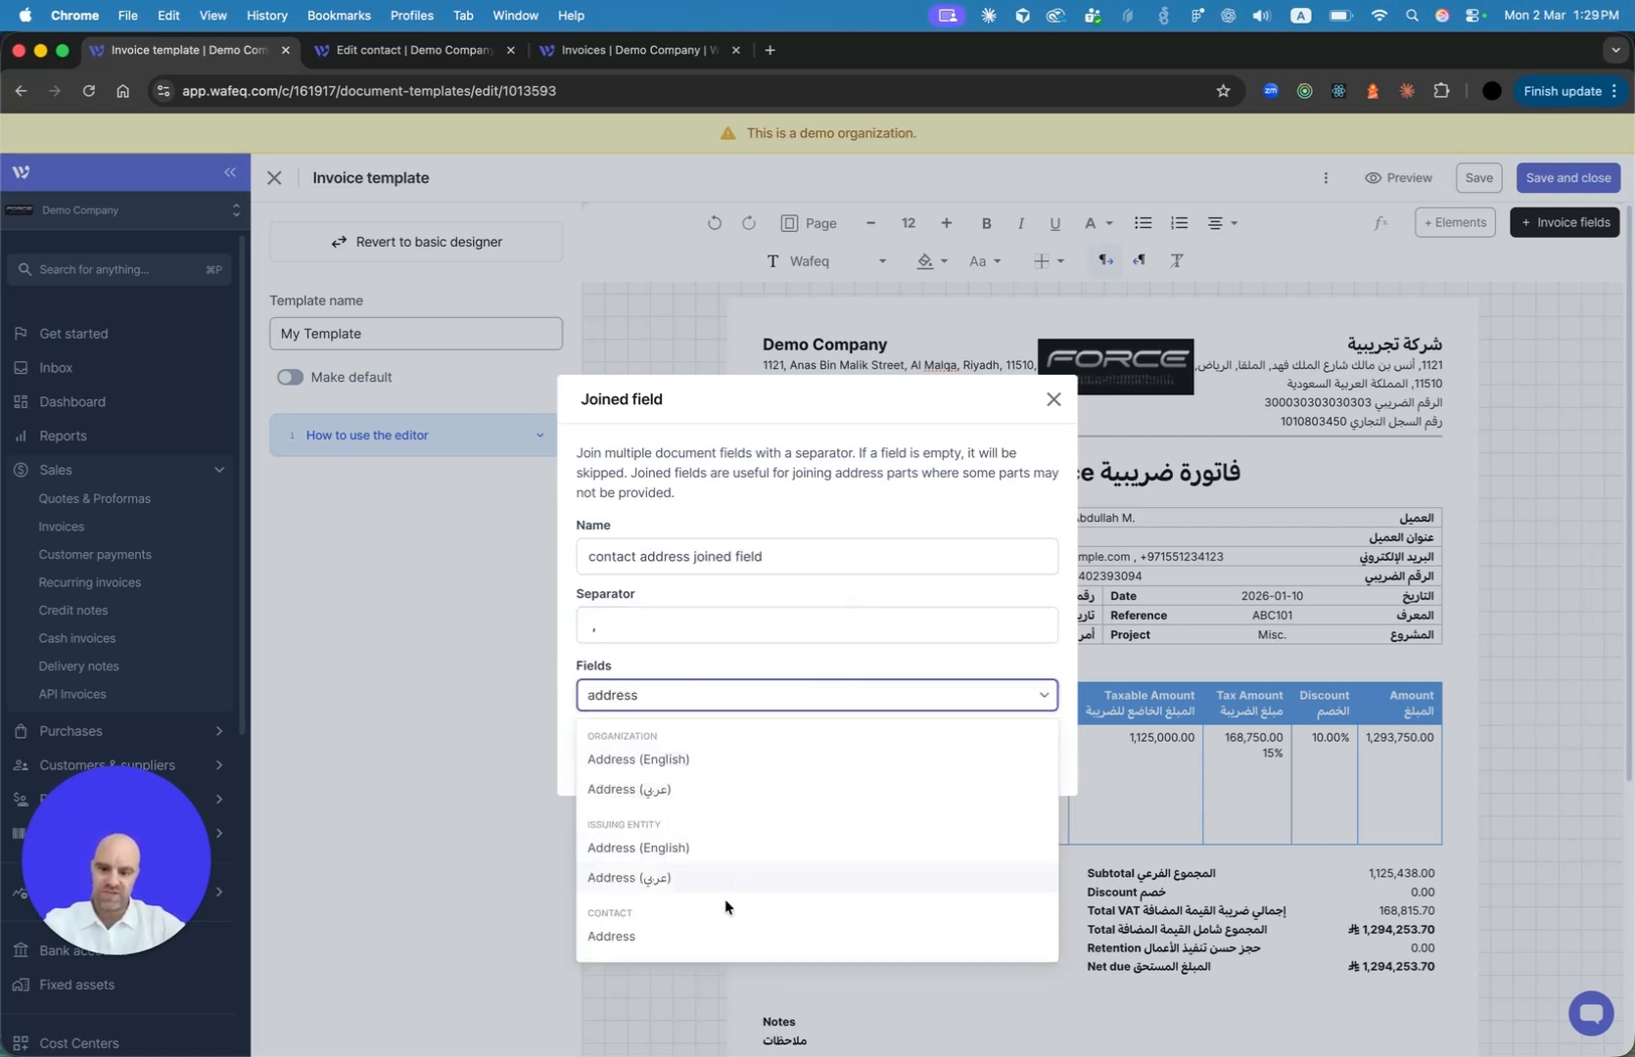
left_click(703, 936)
left_click(629, 717)
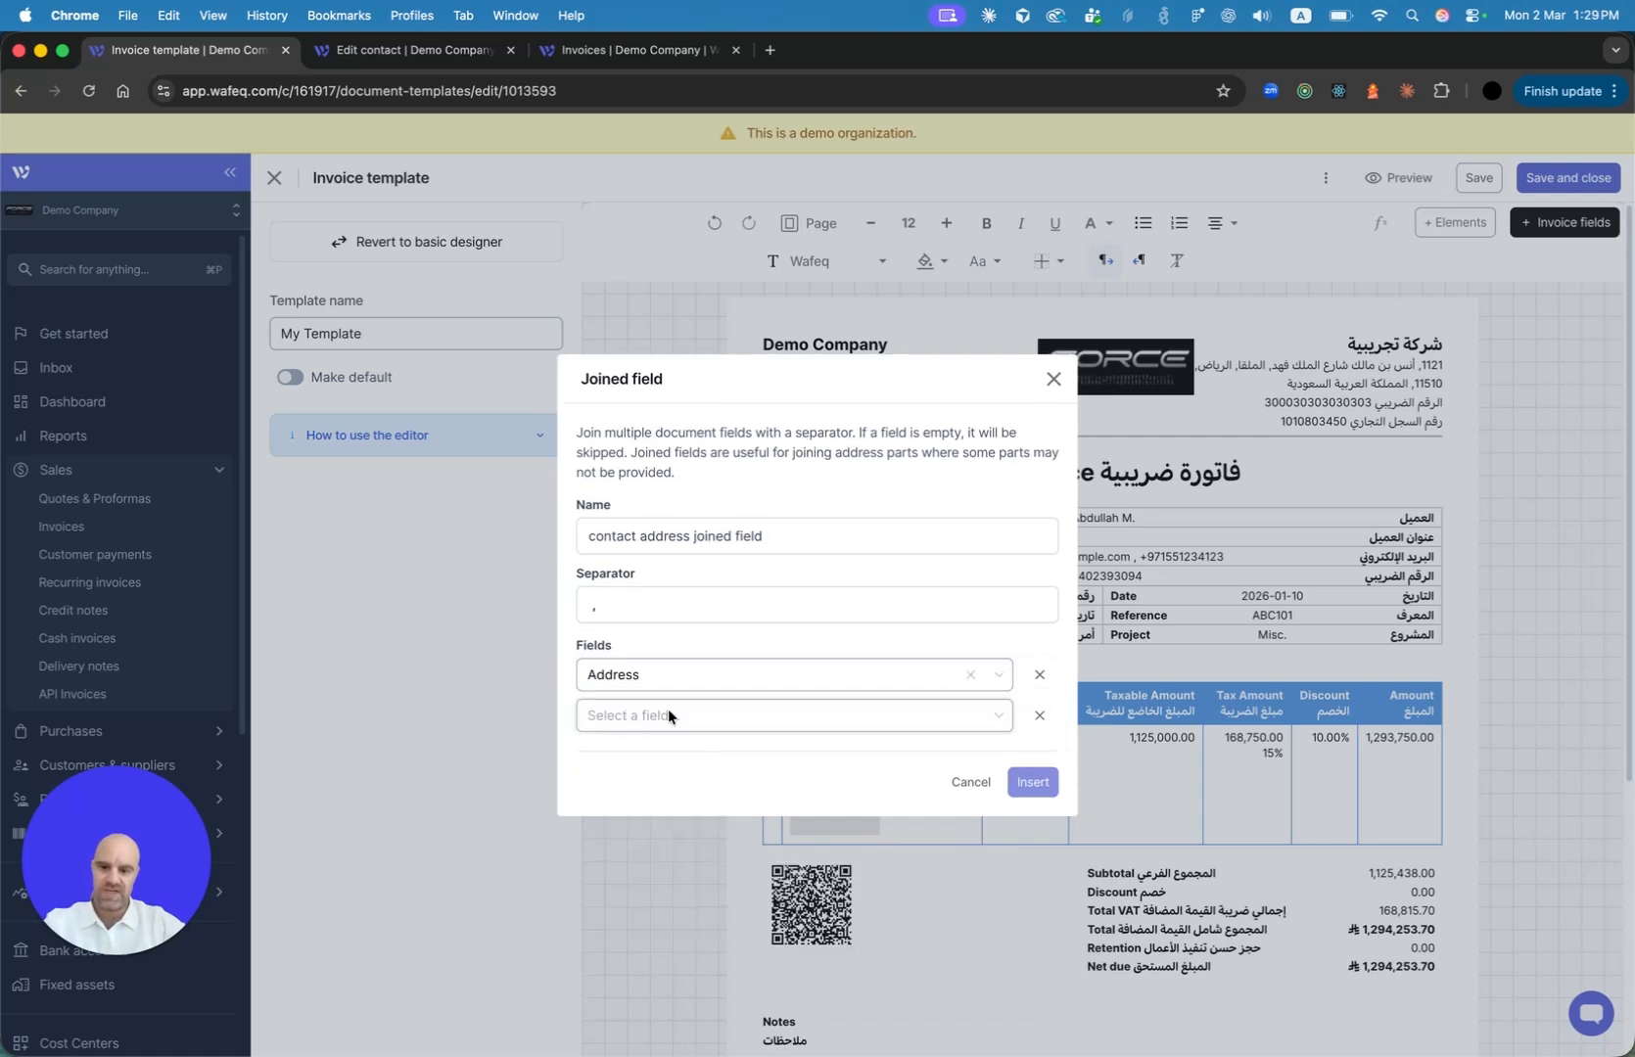
left_click(677, 715)
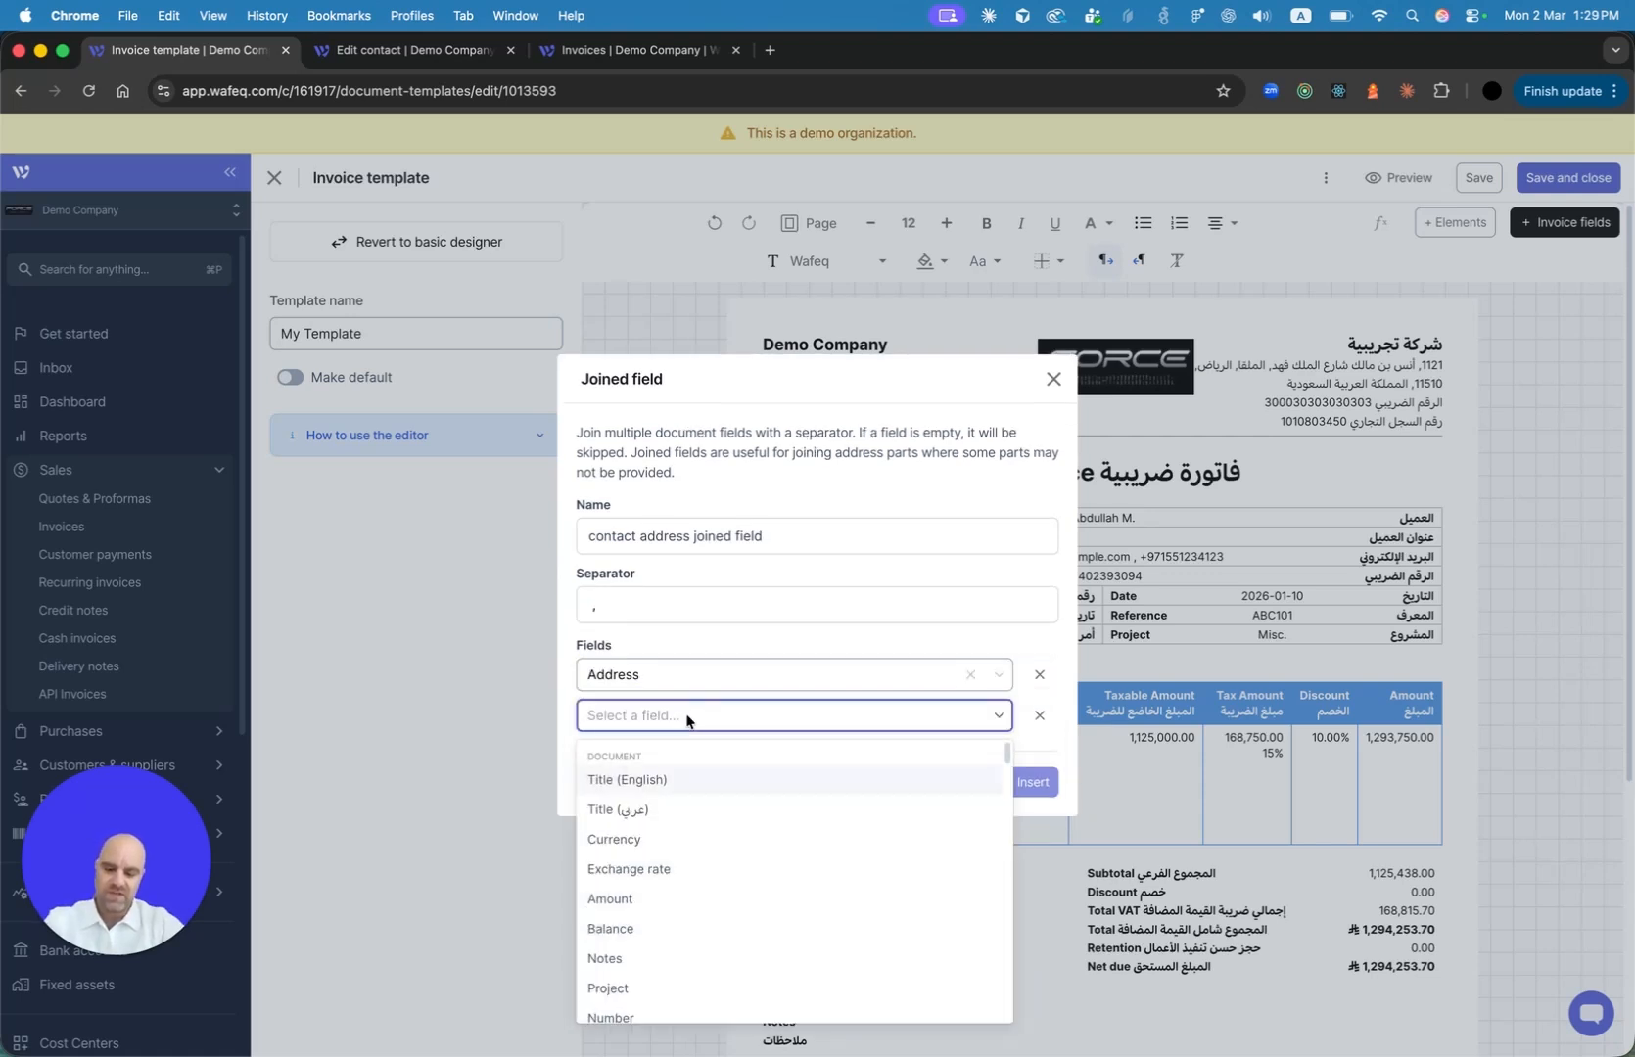
type("distr")
left_click(661, 949)
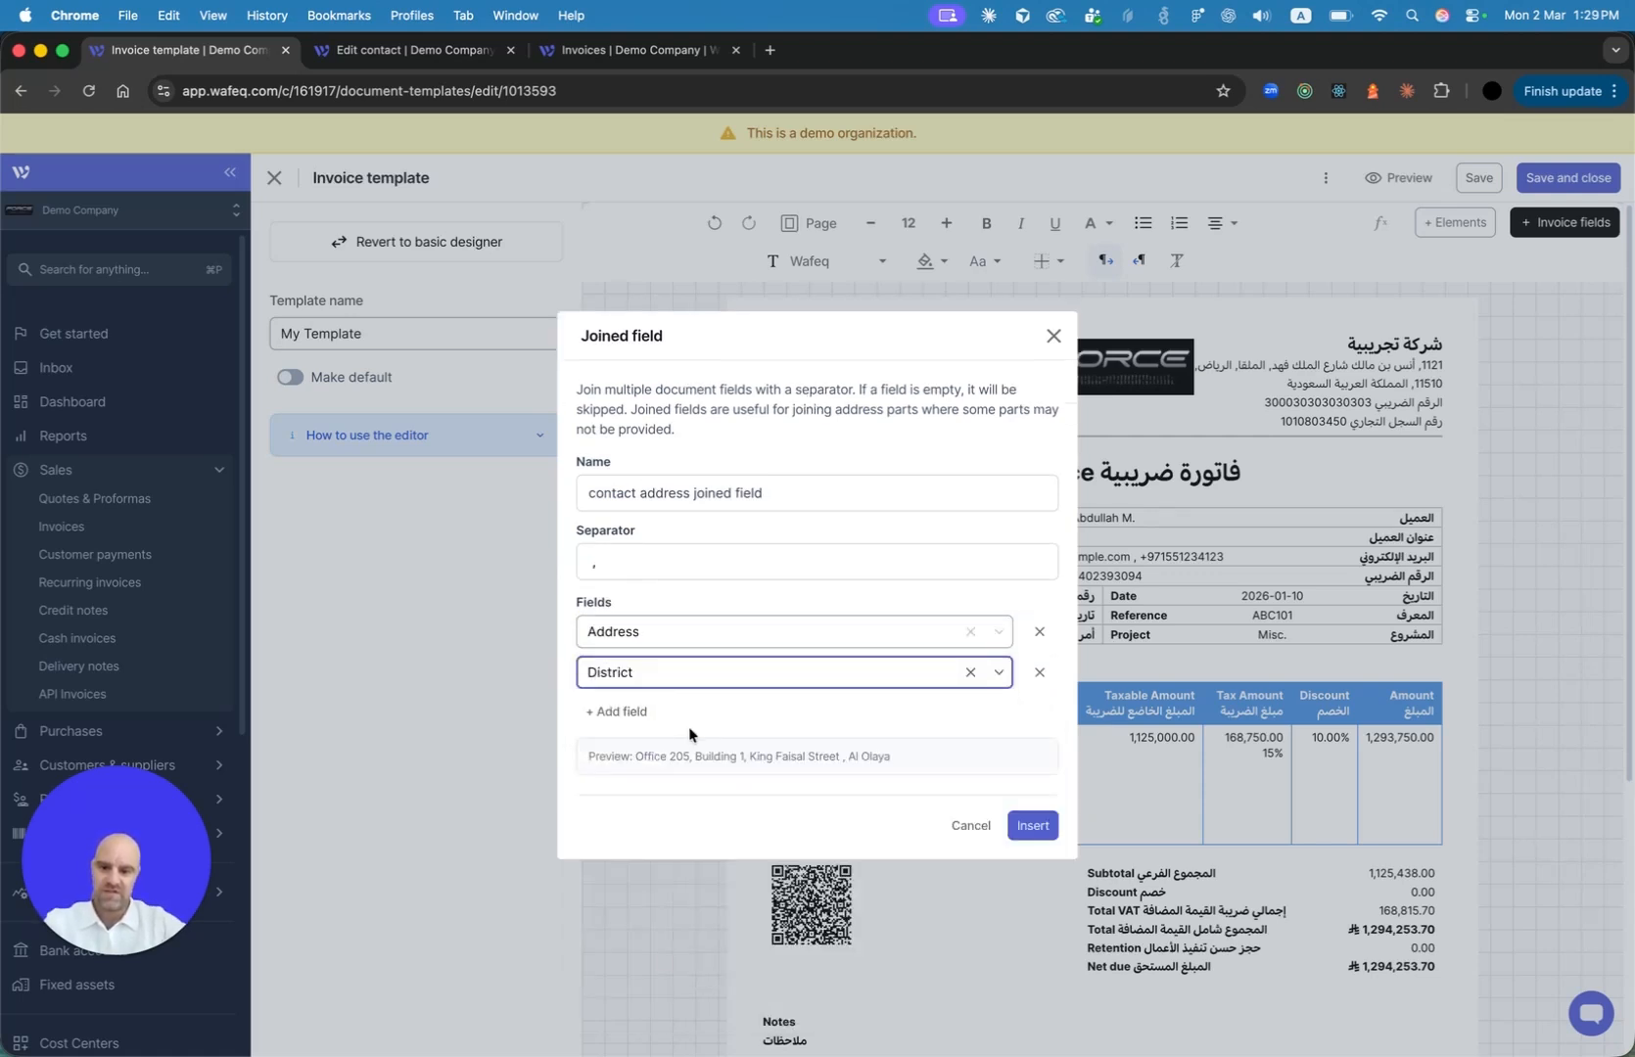
Add the contact's City and Postal code to the joined field after the district
left_click(651, 710)
left_click(653, 711)
type("city")
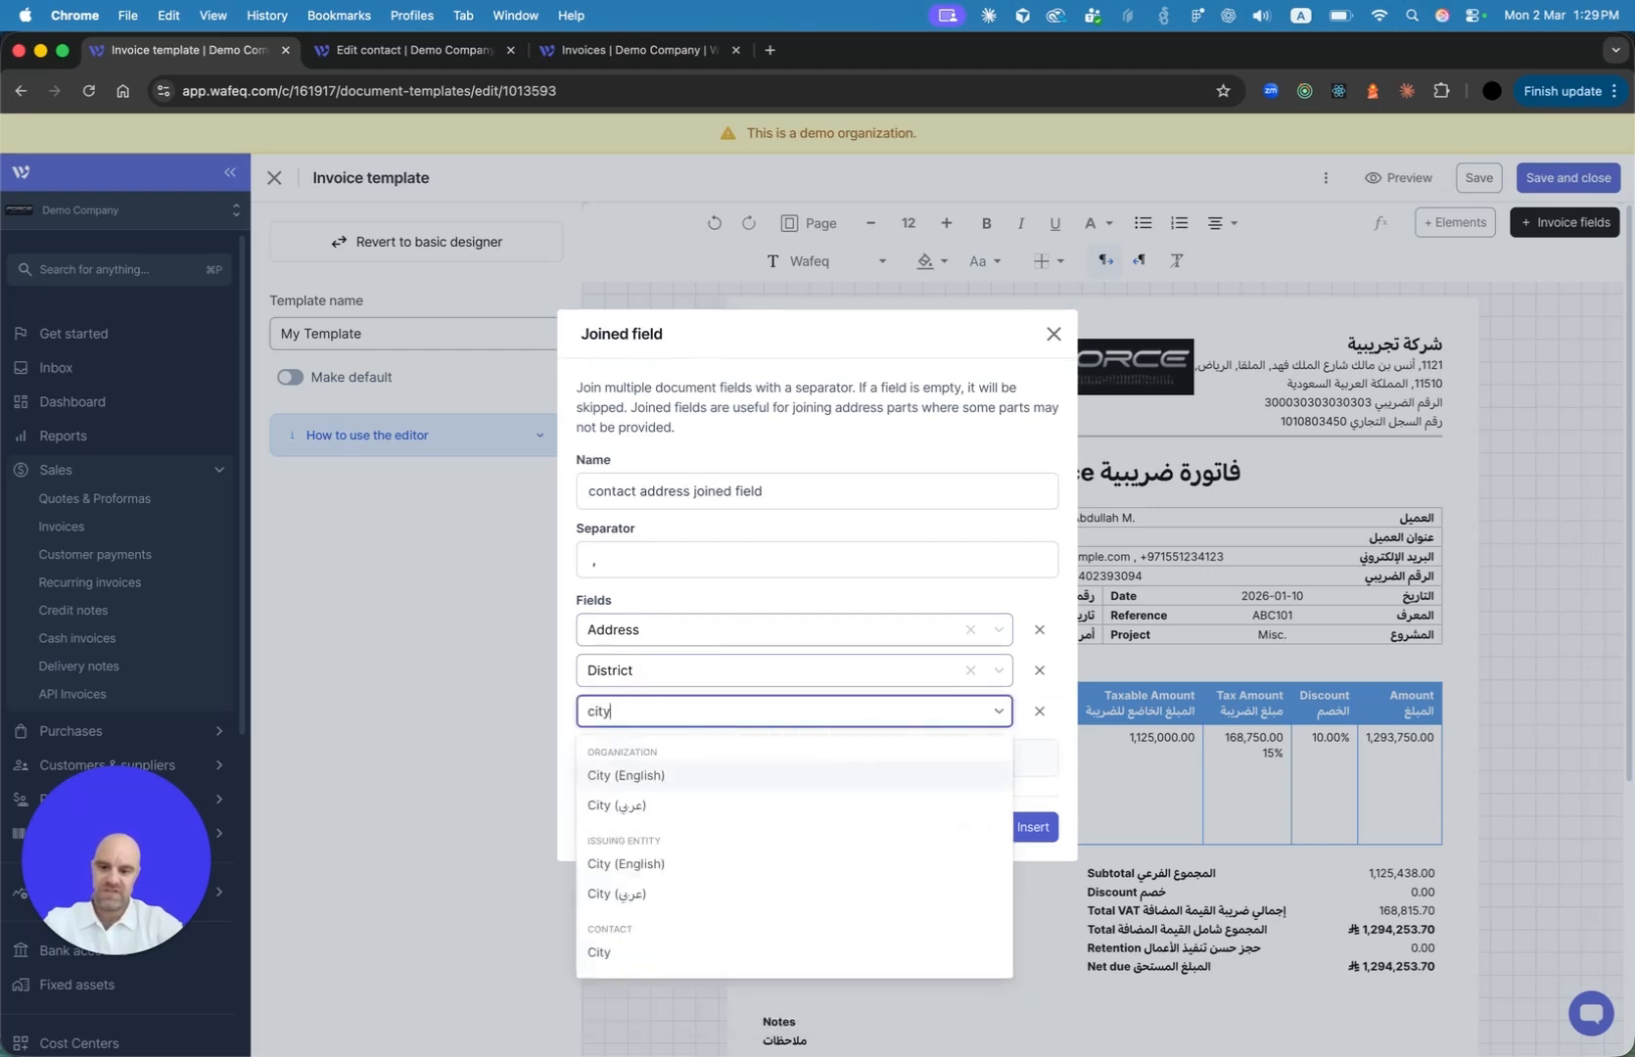
left_click(611, 955)
left_click(646, 730)
left_click(664, 732)
type("post")
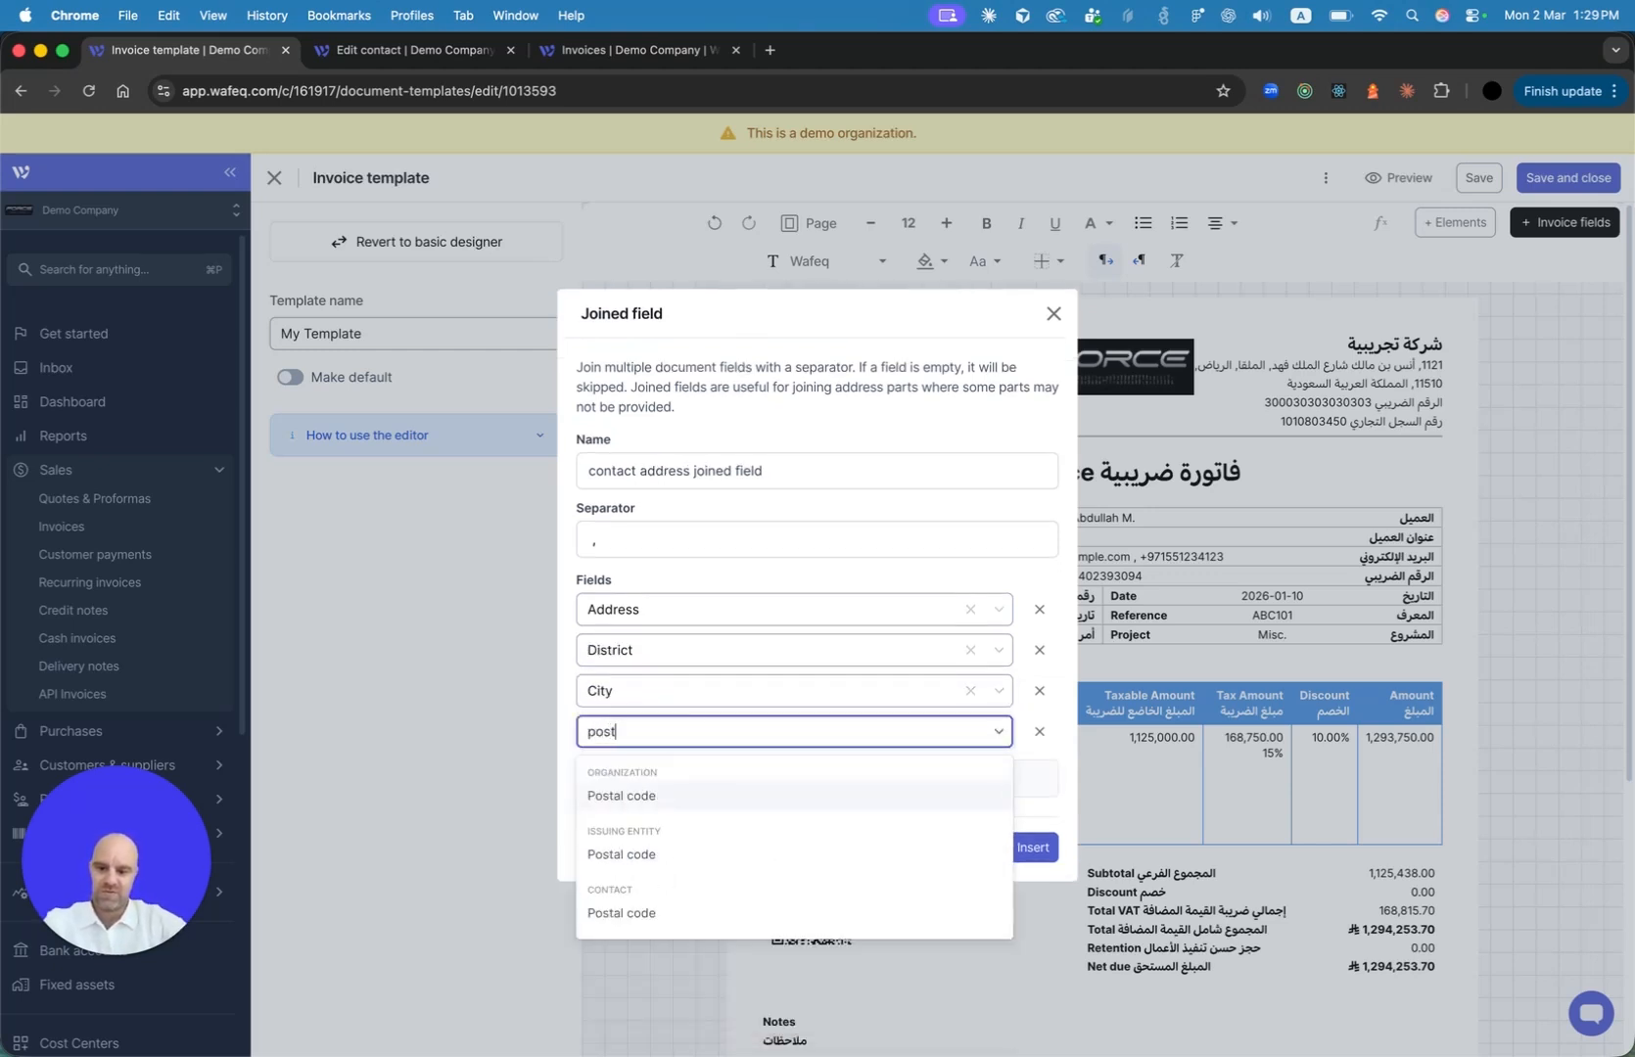
left_click(646, 852)
Add Country (English) as the joined field's last part and insert the joined field in the Address row
left_click(637, 752)
left_click(638, 752)
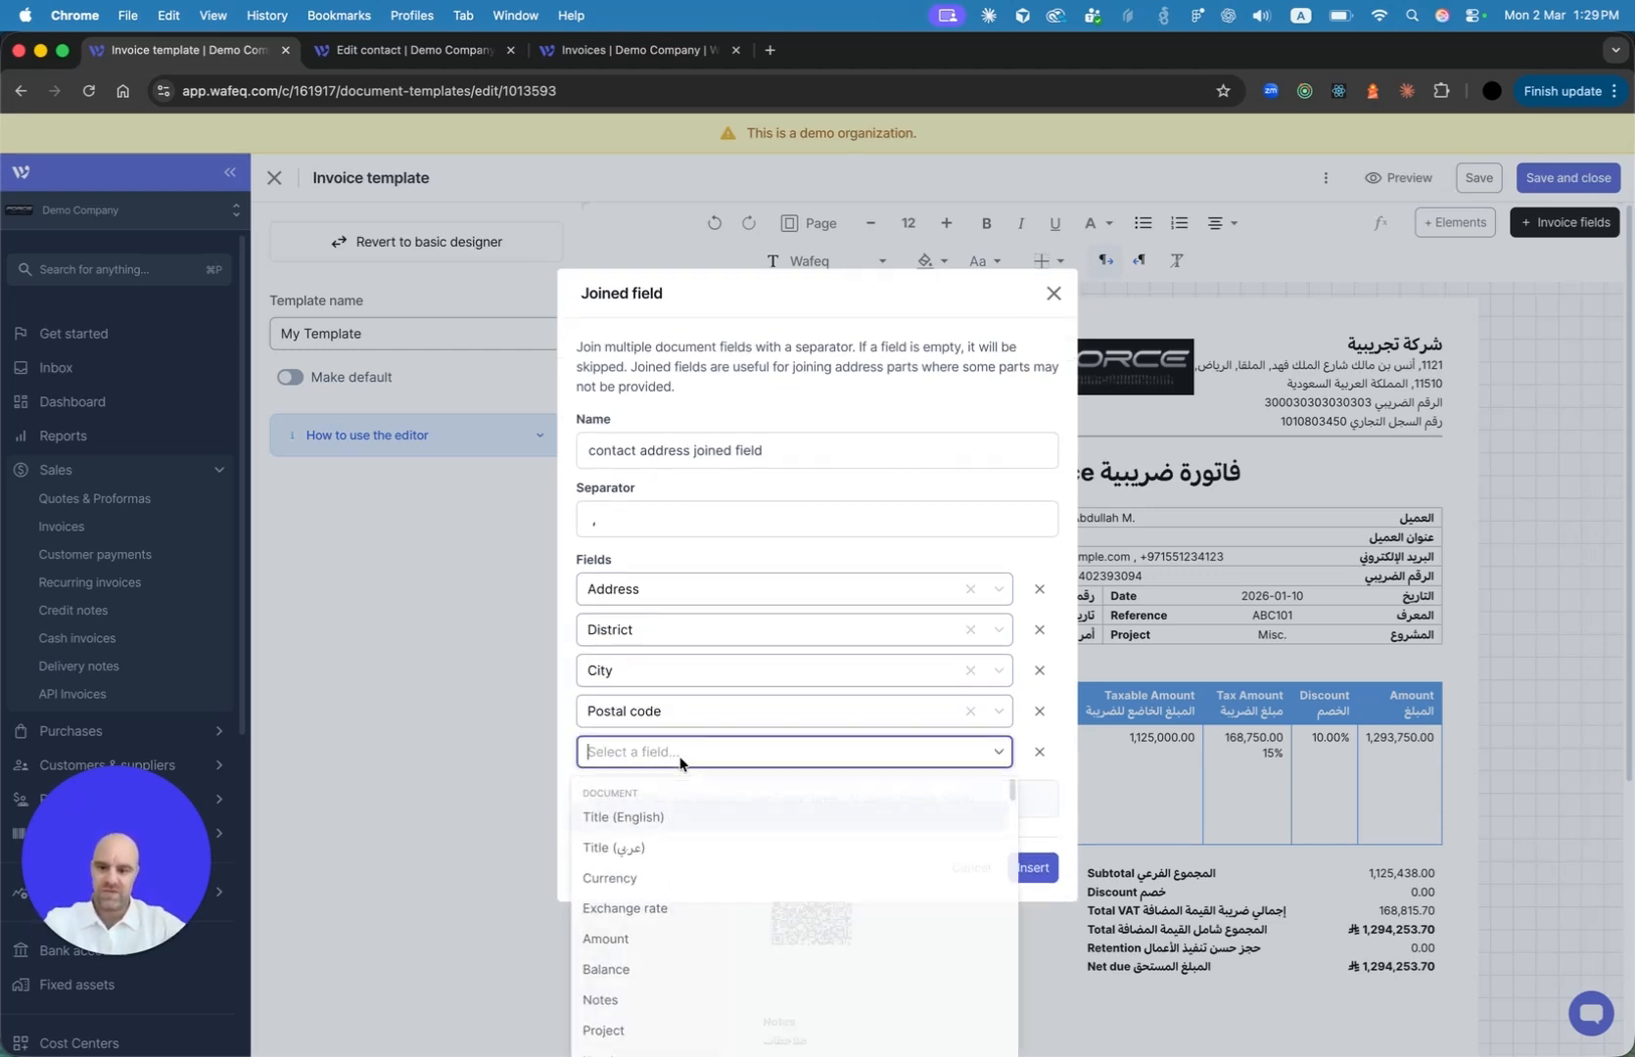
type("country")
left_click(694, 1003)
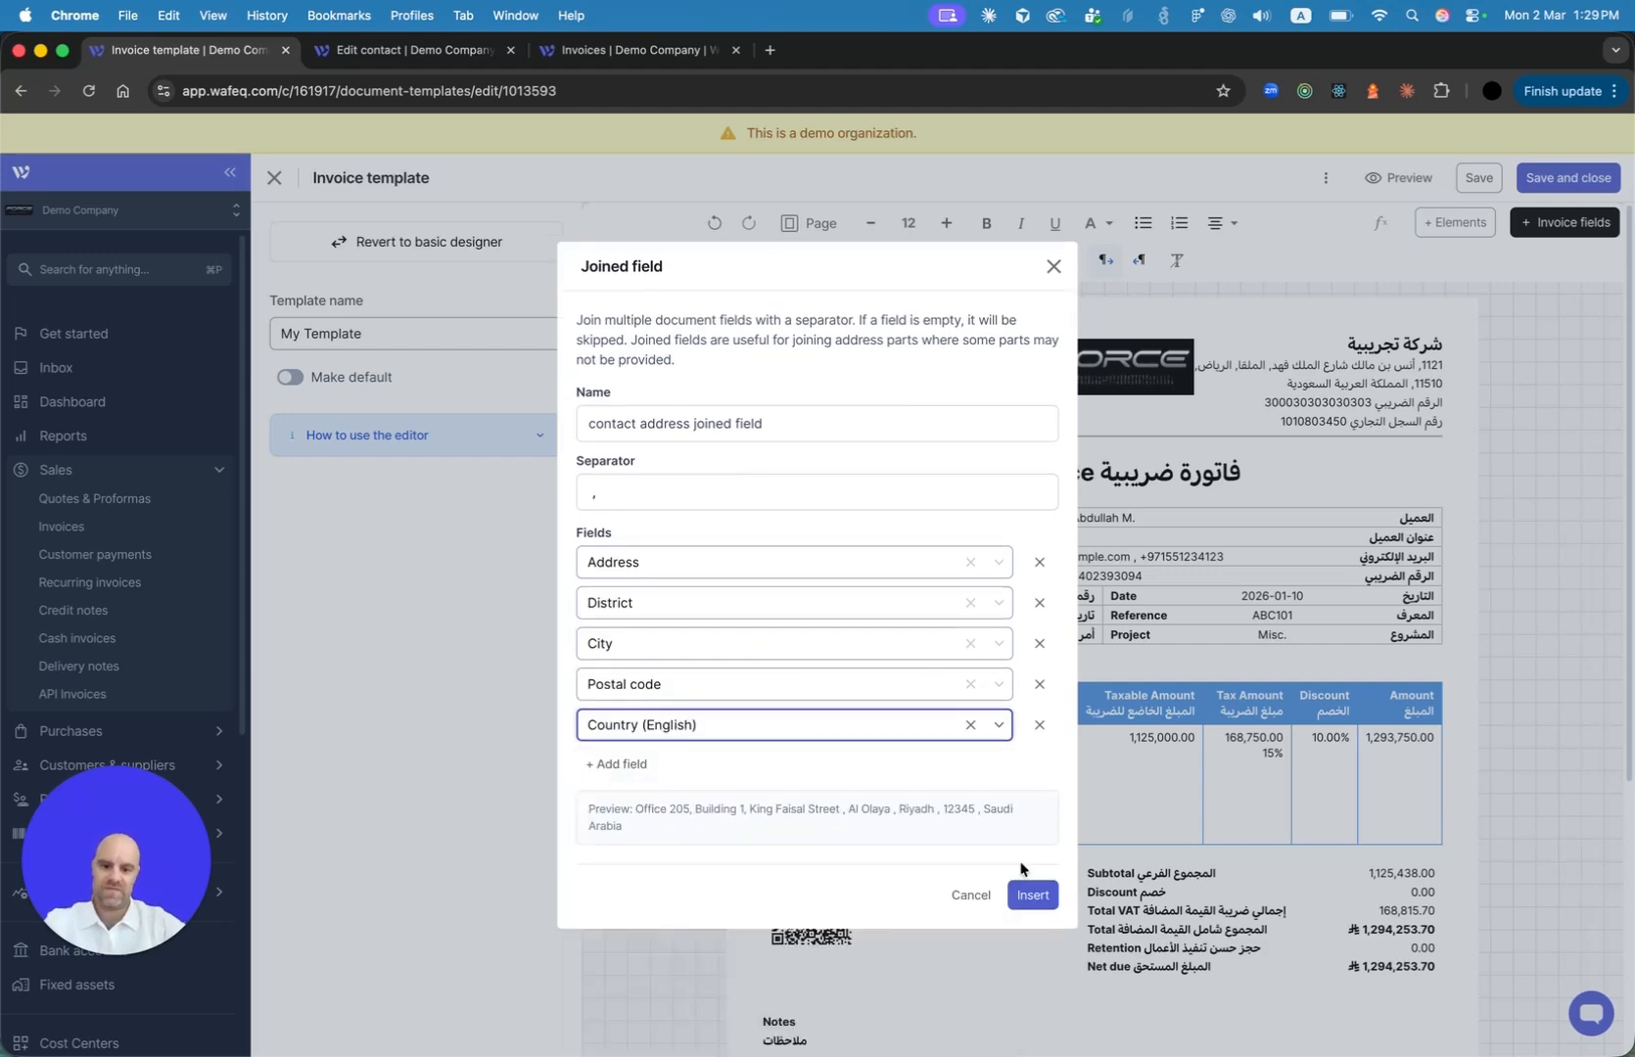
left_click(1033, 894)
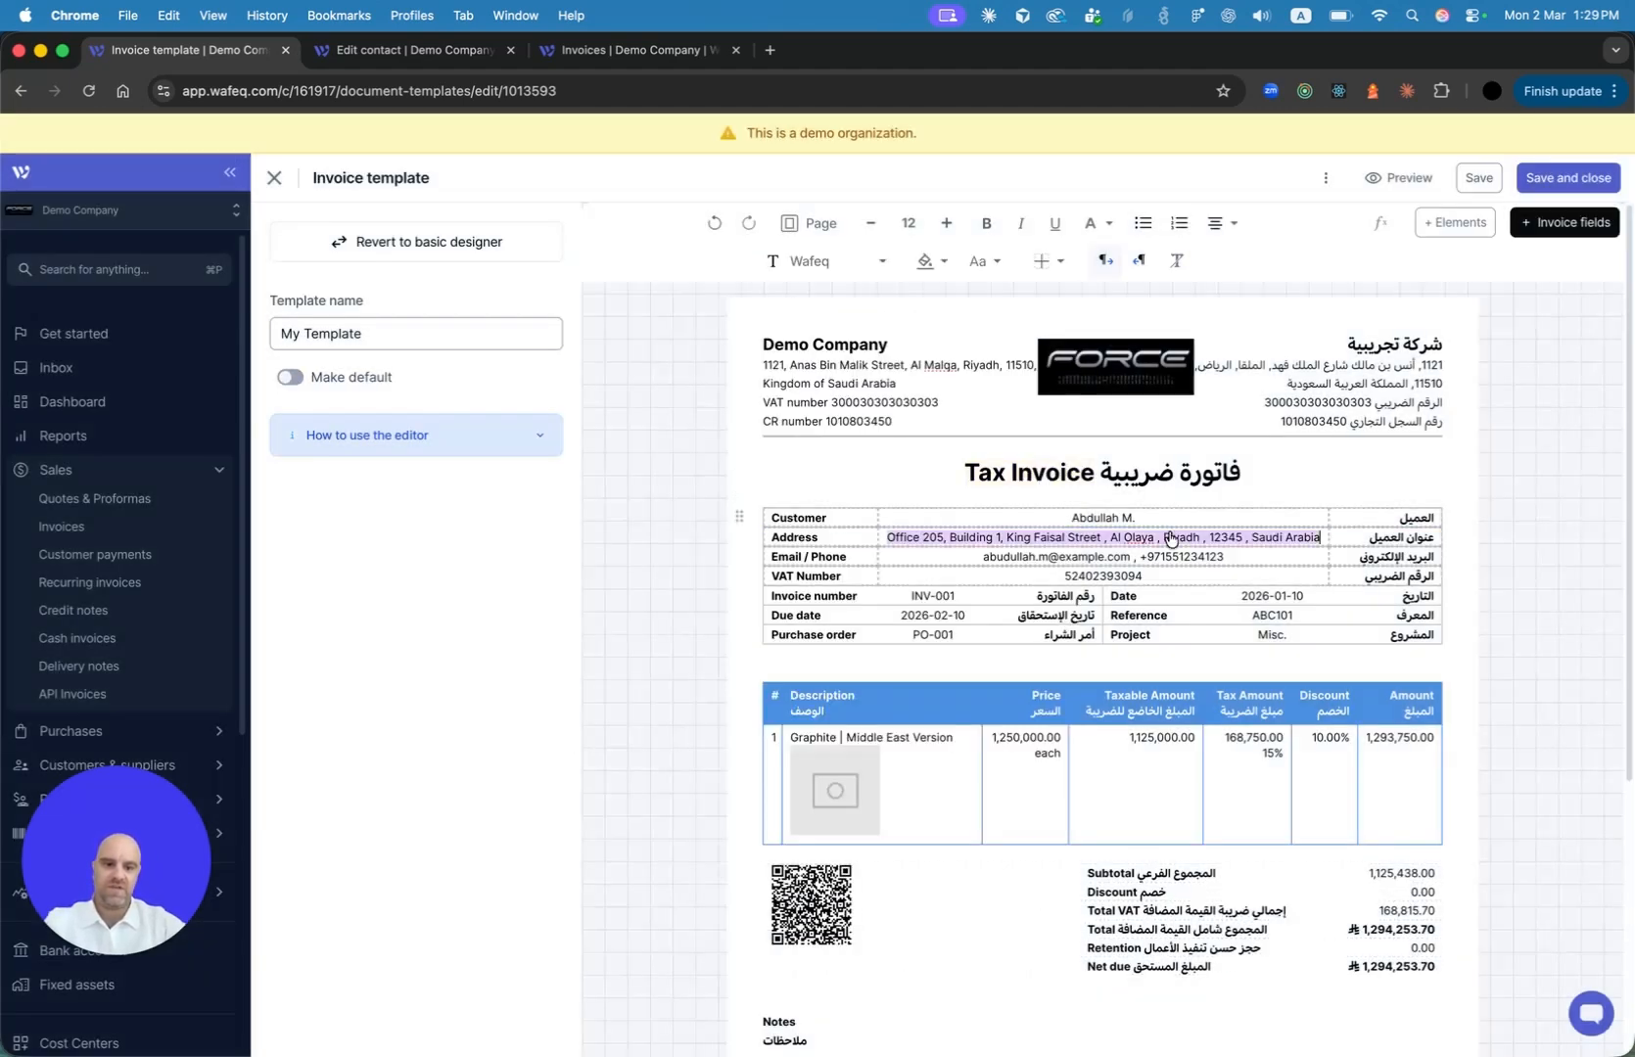
Change the contact address joined field's separator to a comma followed by a space, and save the template
left_click(989, 546)
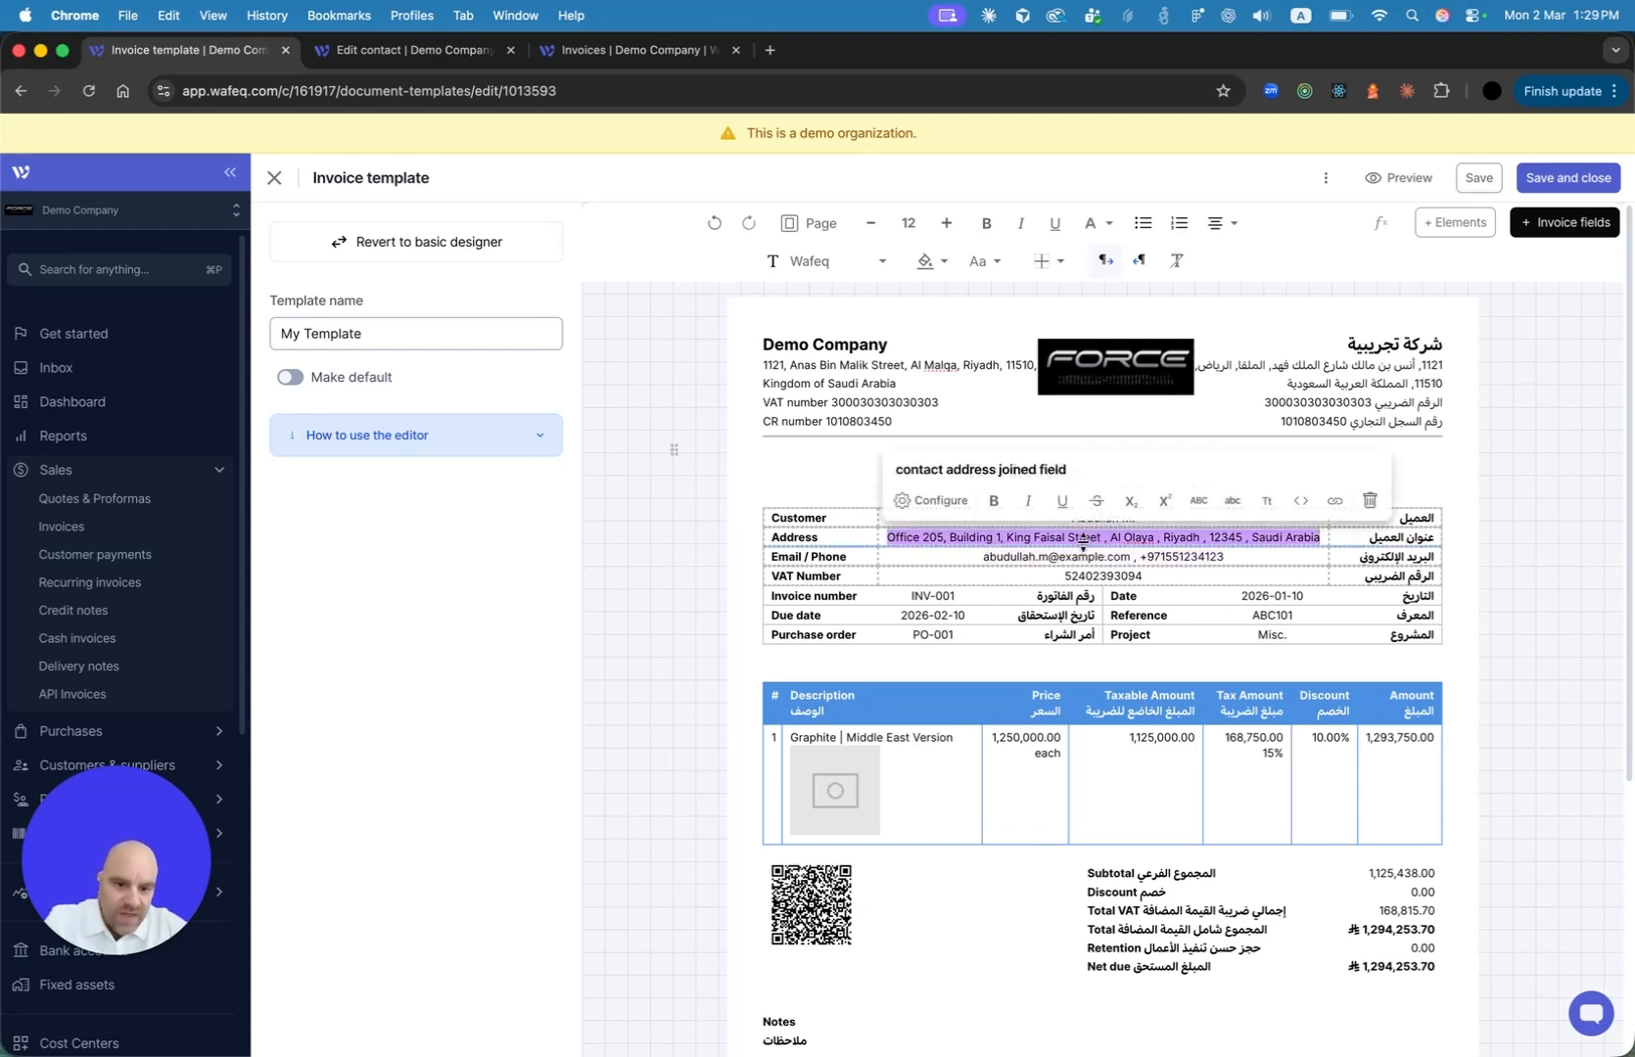
left_click(932, 500)
left_click(666, 501)
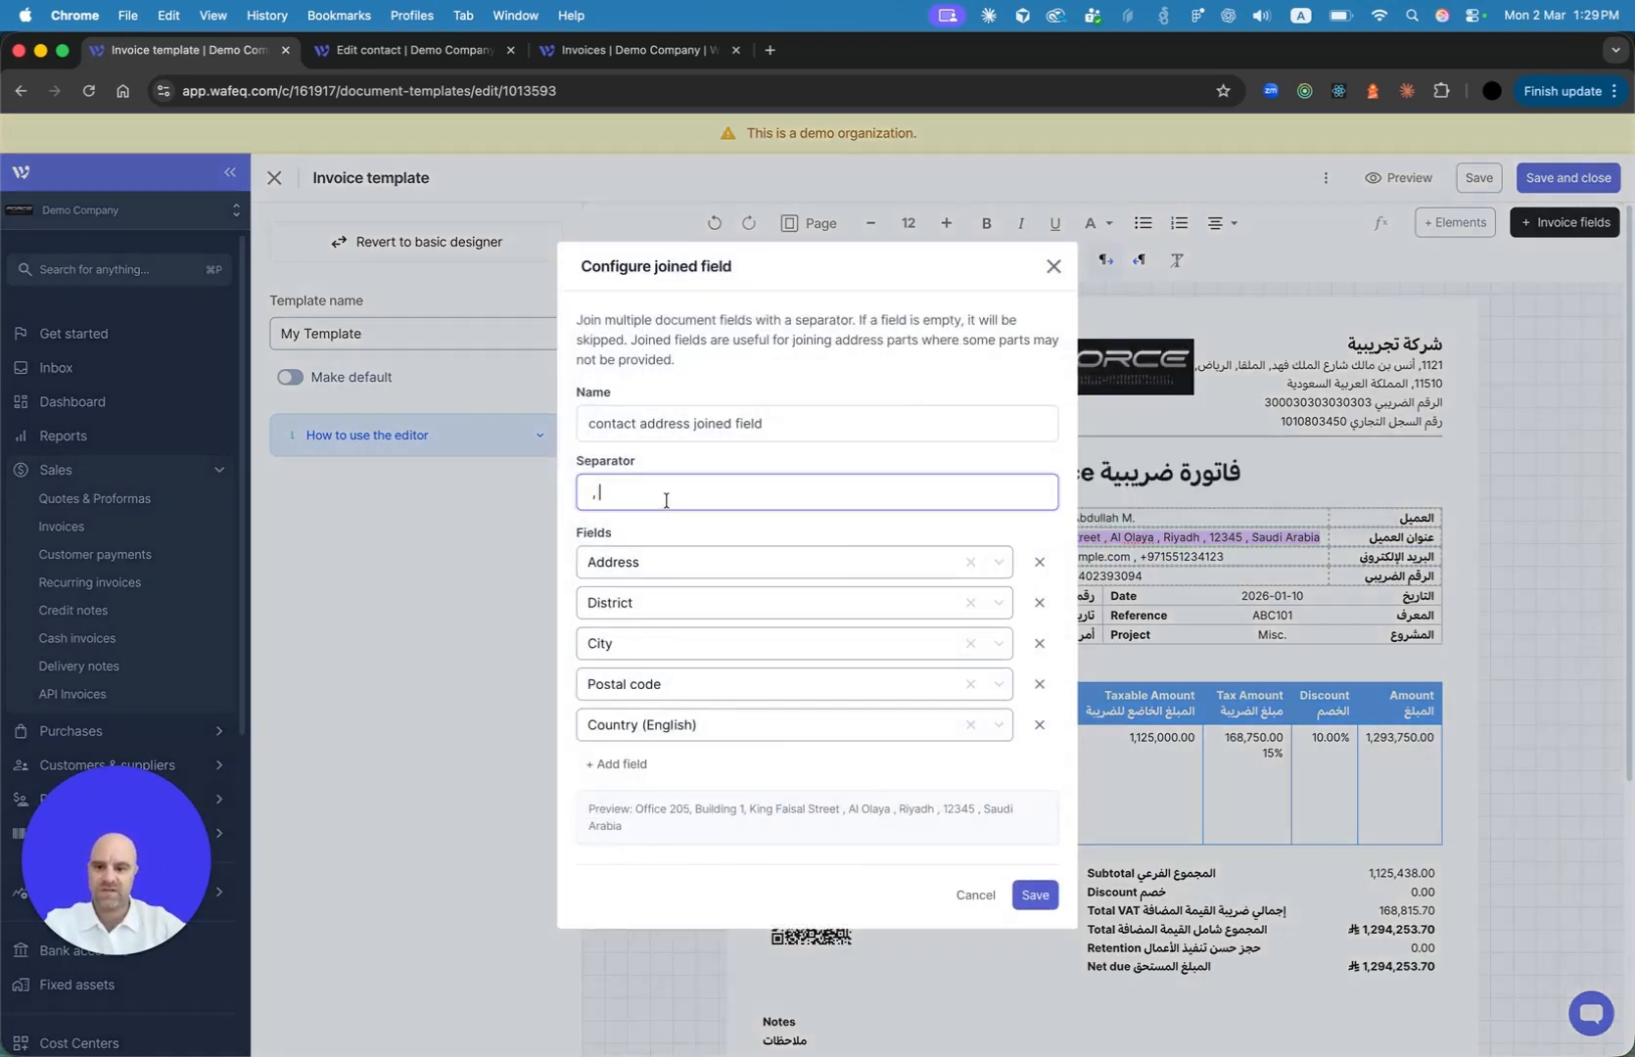
type(",")
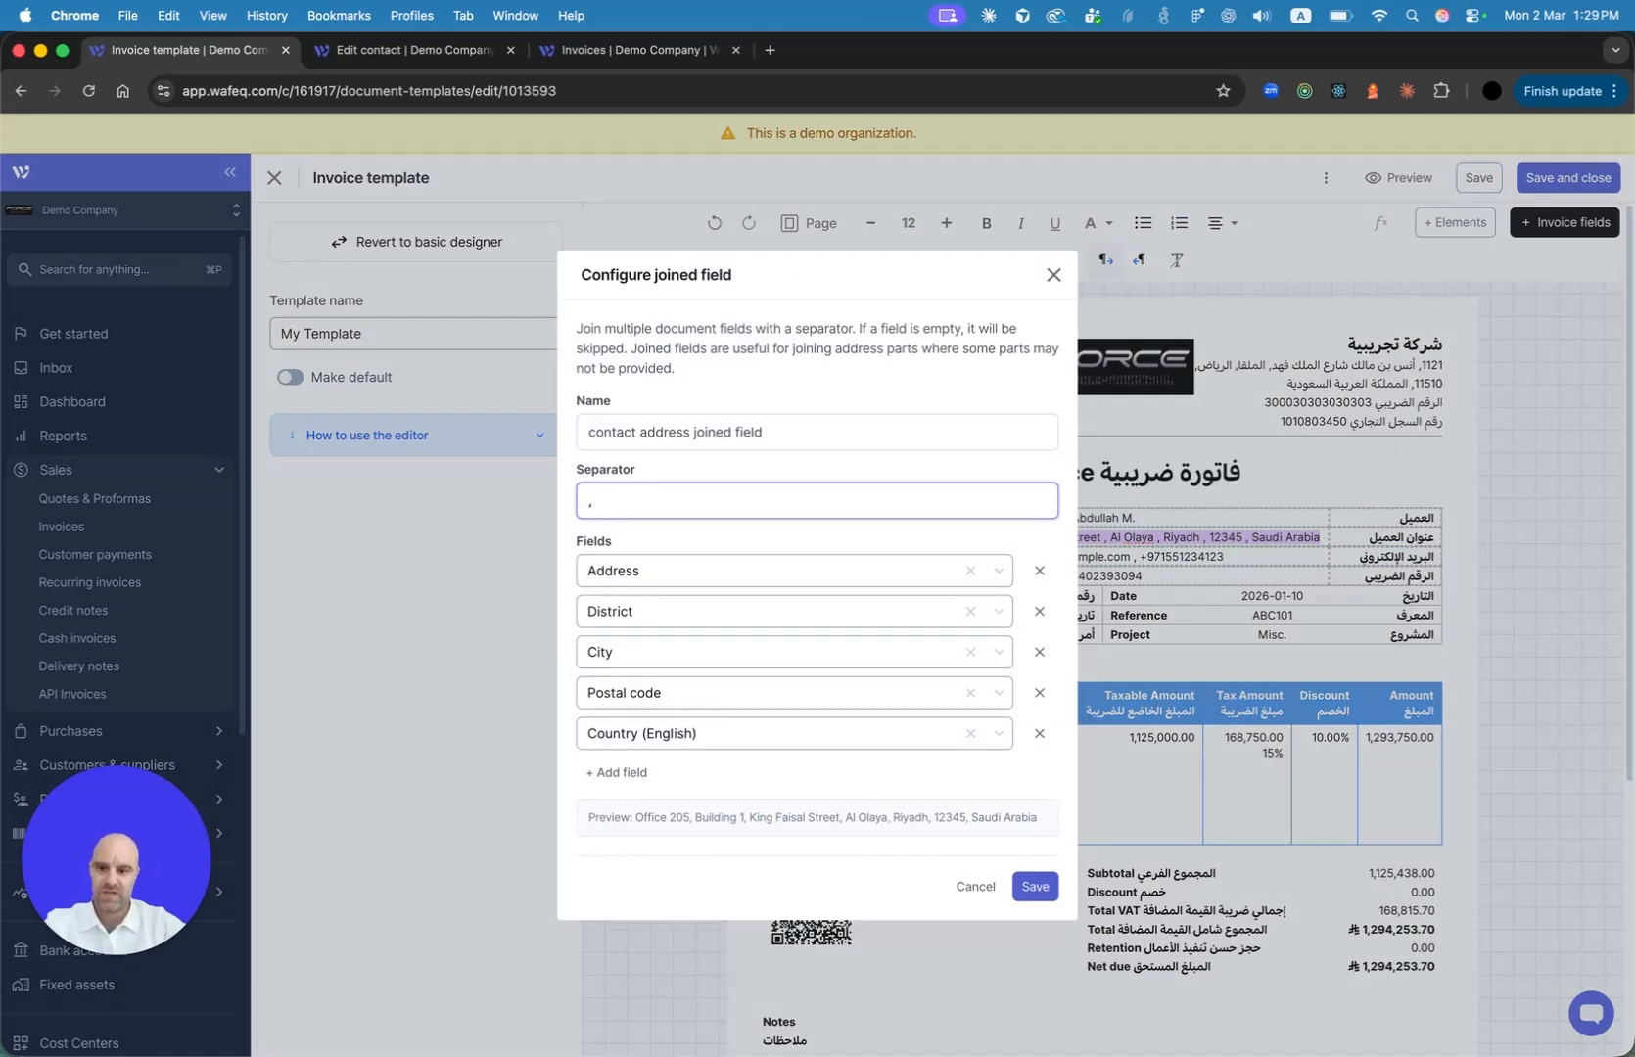
left_click(1034, 886)
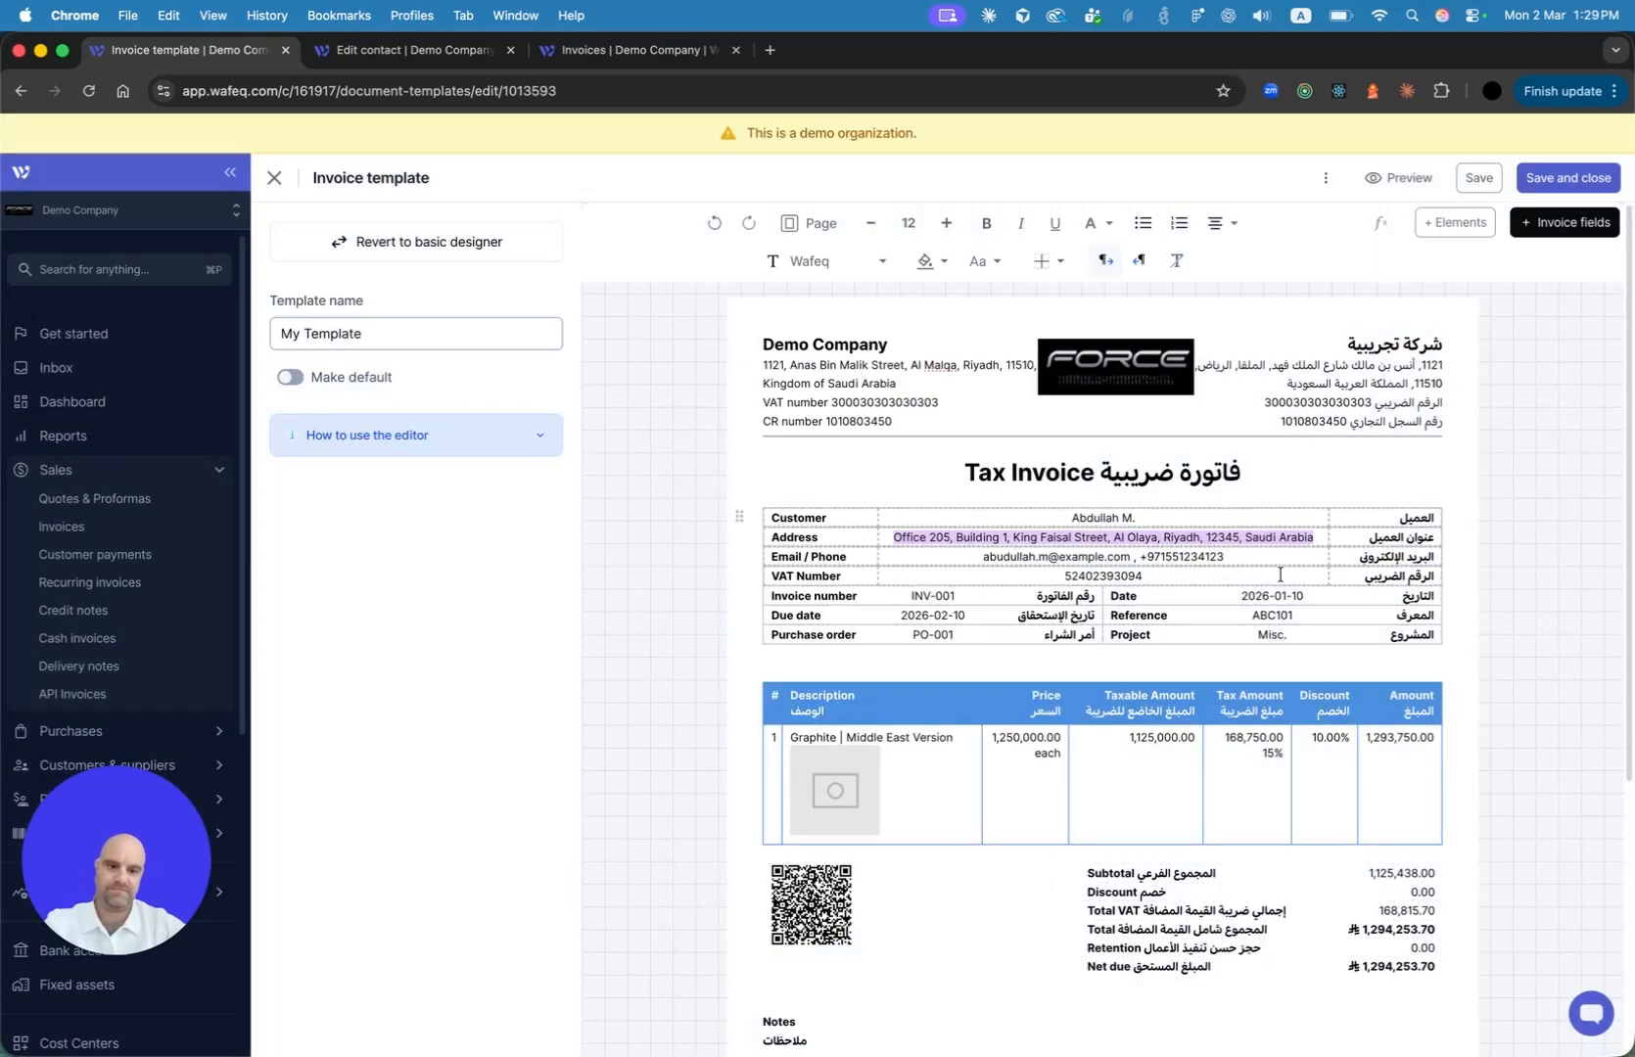
left_click(1480, 178)
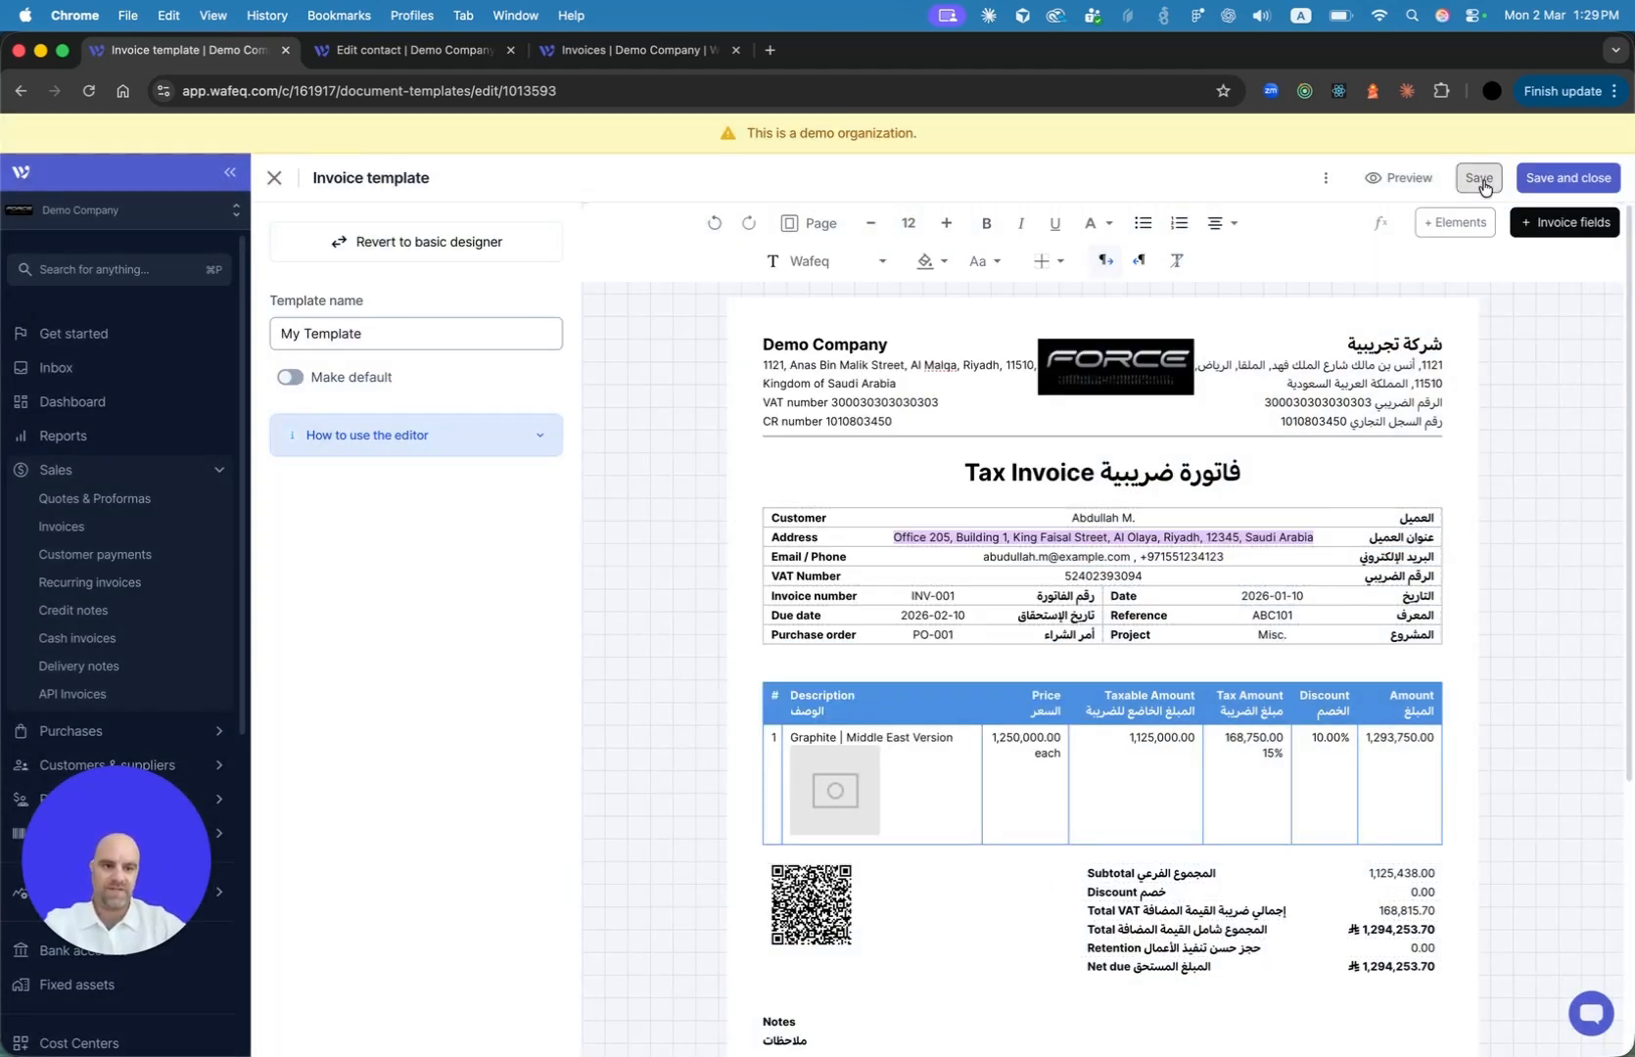
Reload invoice INV-000154 and check the customer's Address row in its preview
left_click(670, 51)
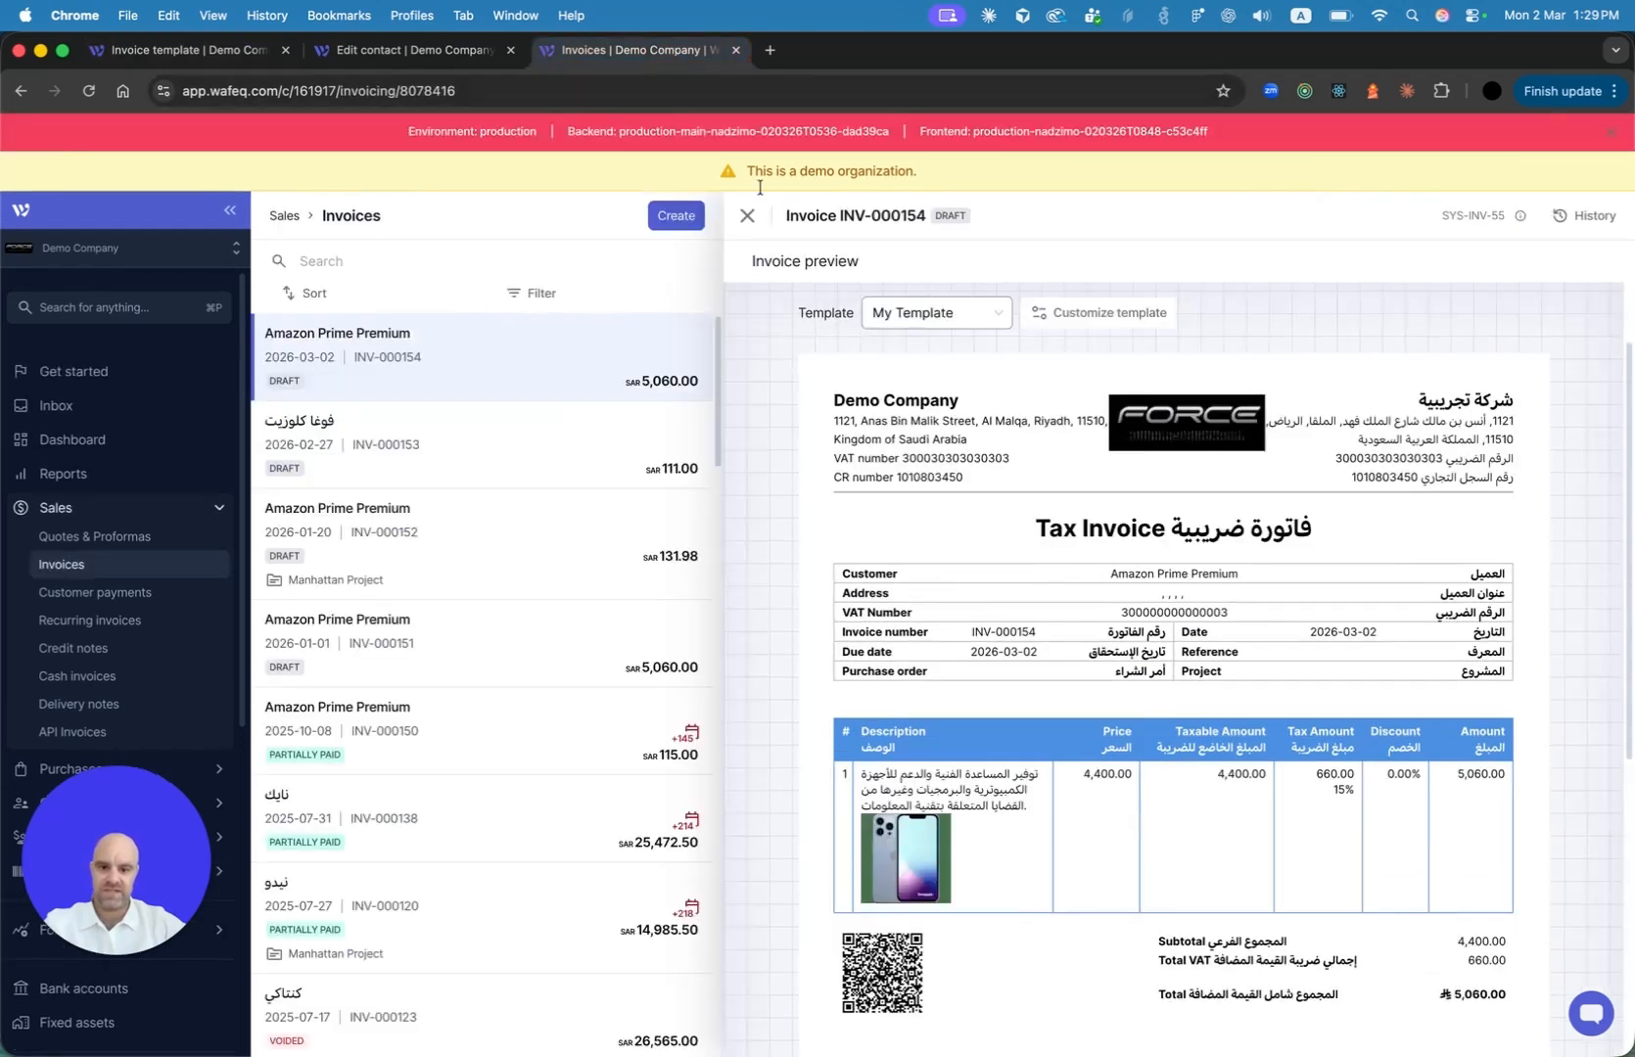
key("super+r")
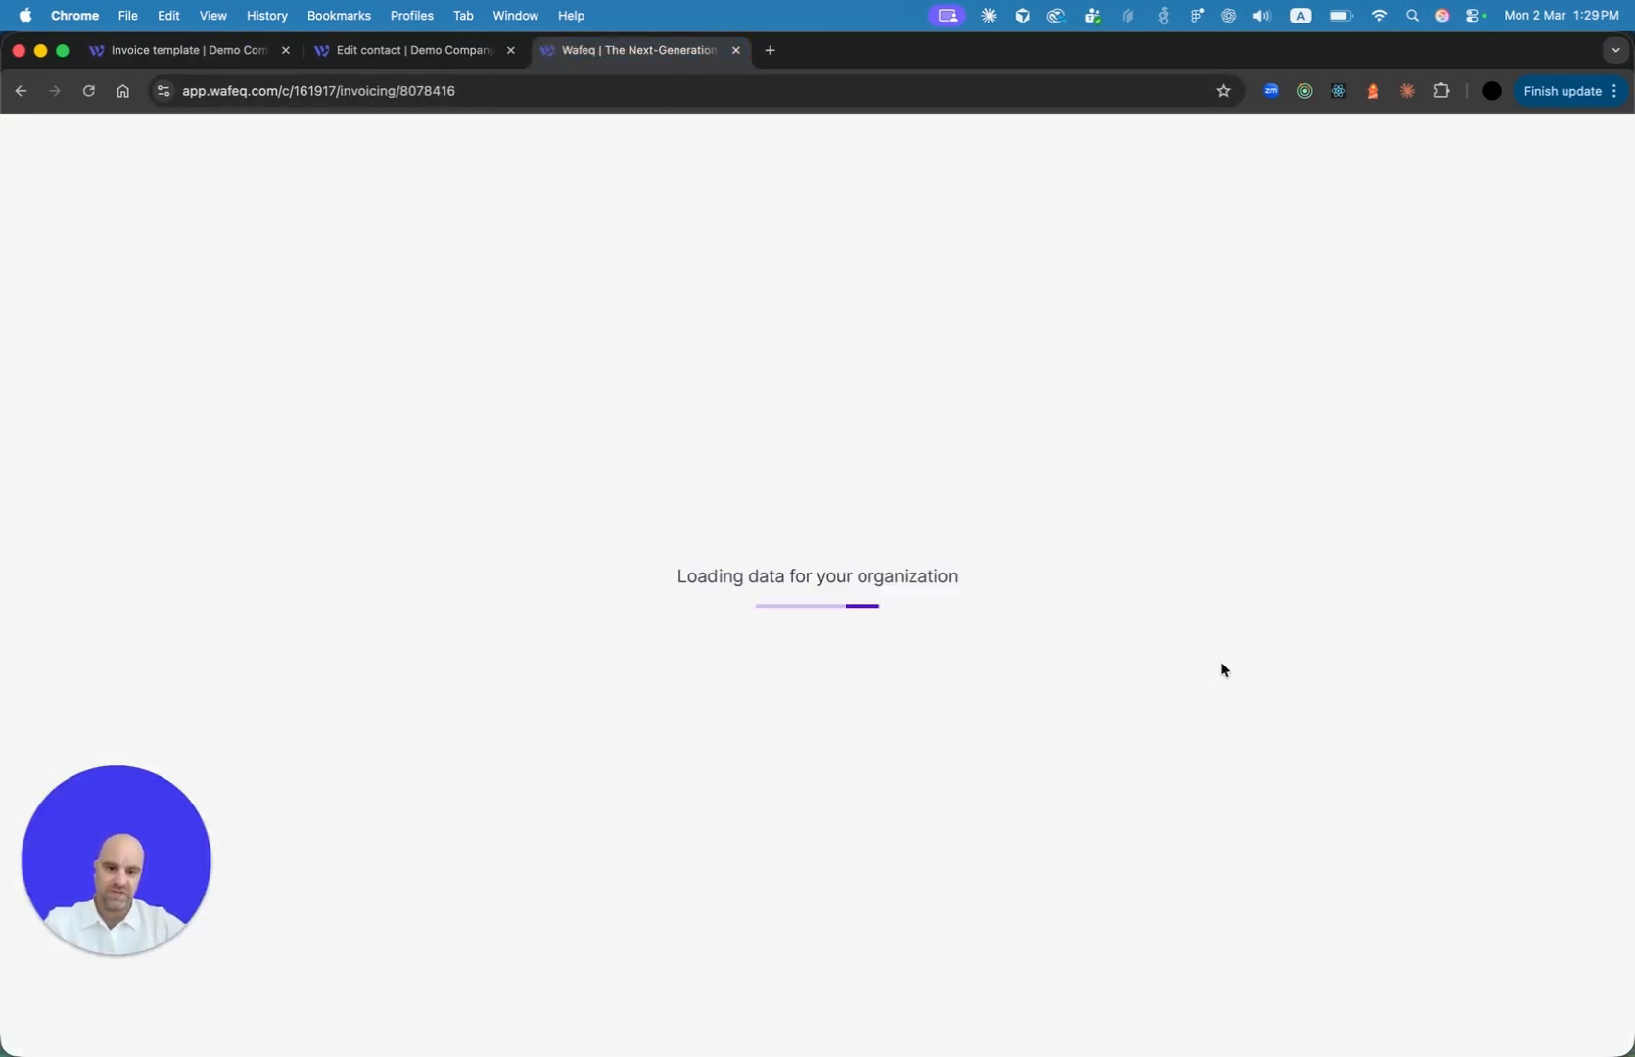
scroll(1153, 712, "down", 1)
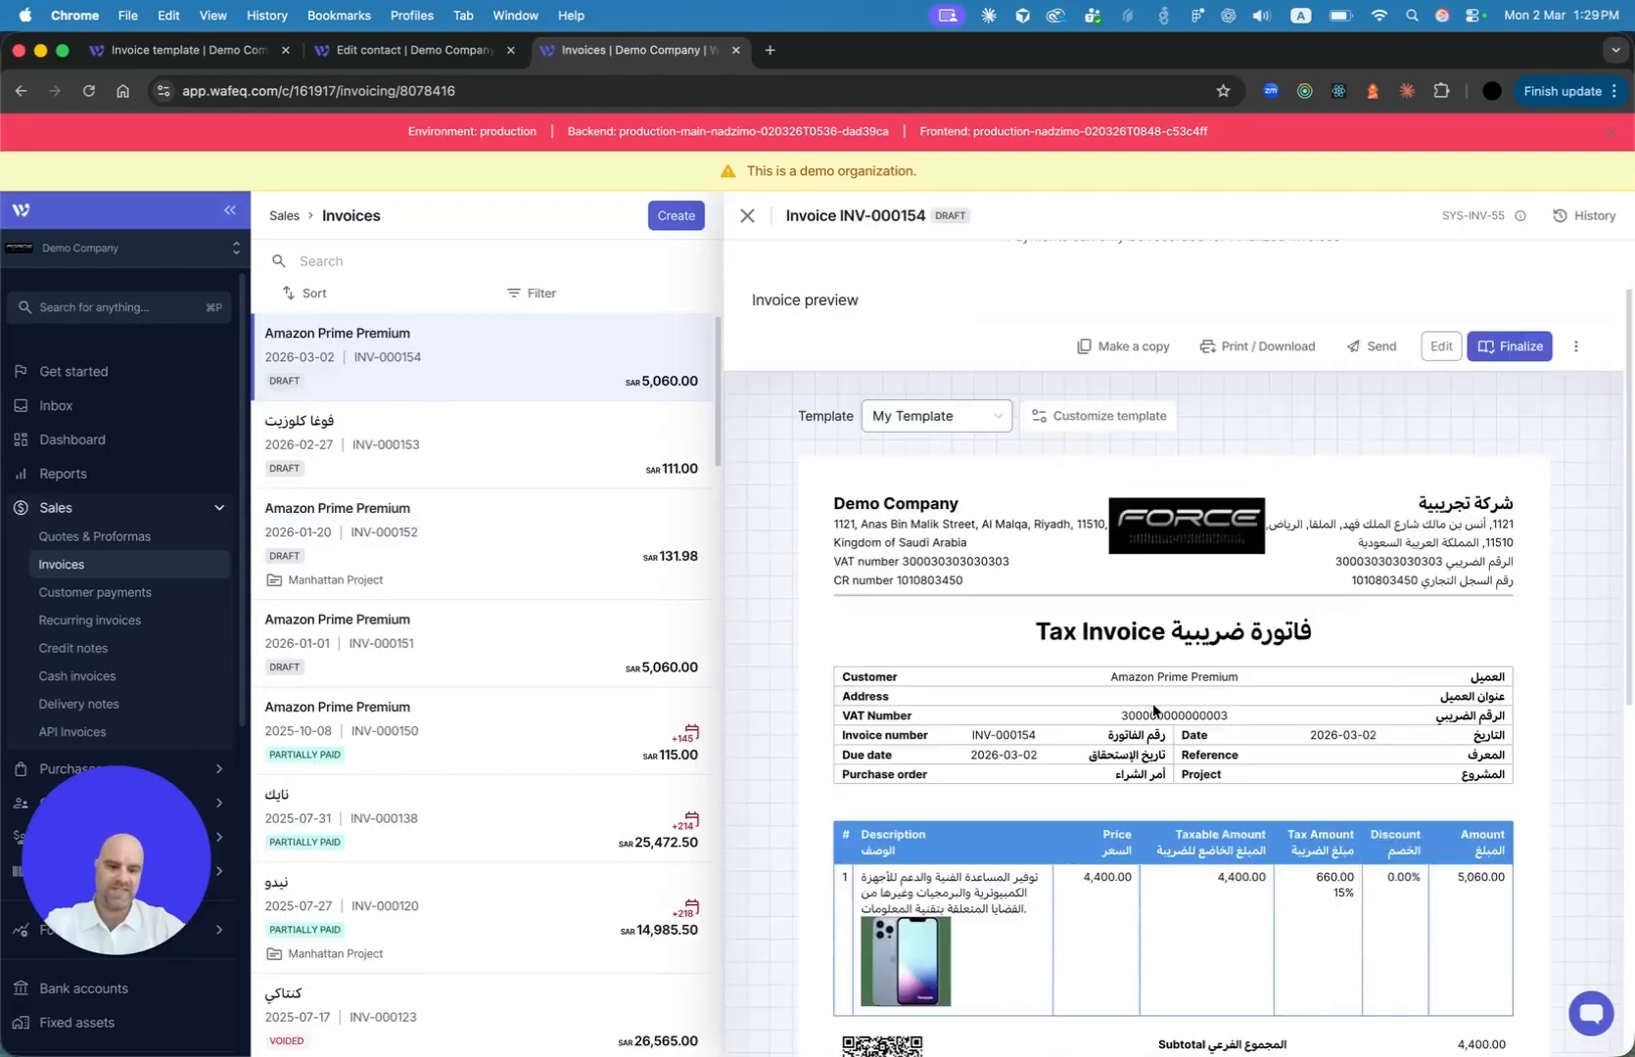
scroll(1169, 685, "down", 1)
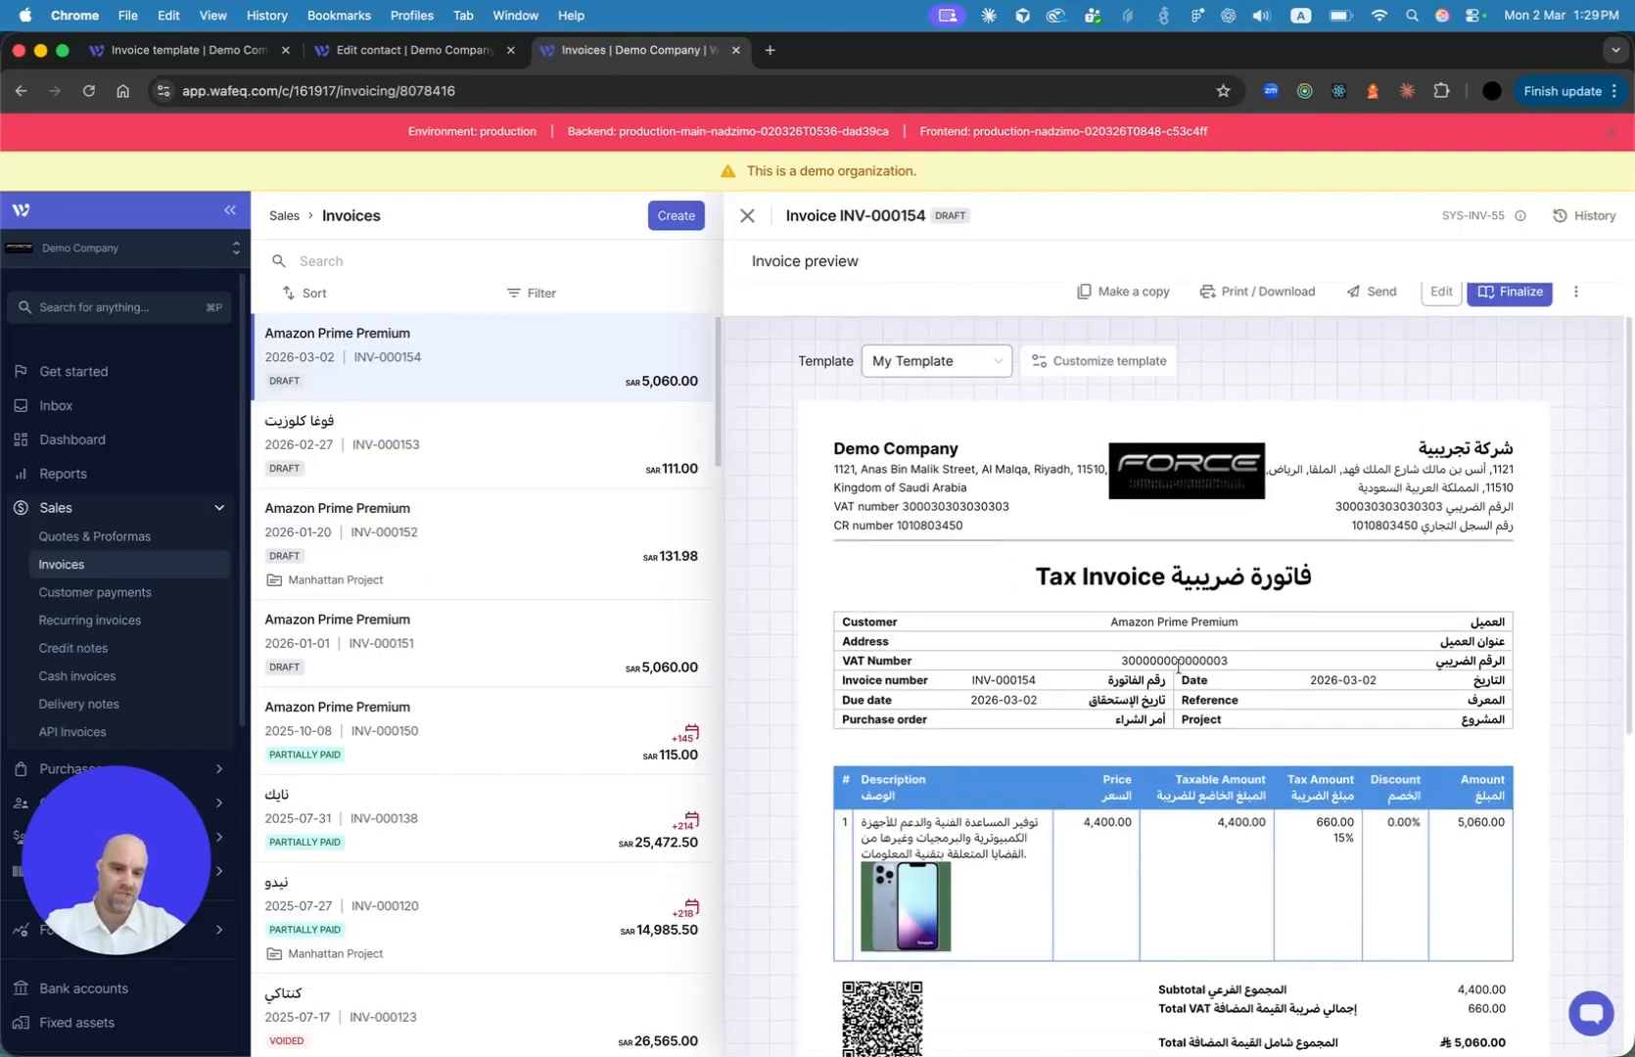
scroll(1175, 656, "down", 1)
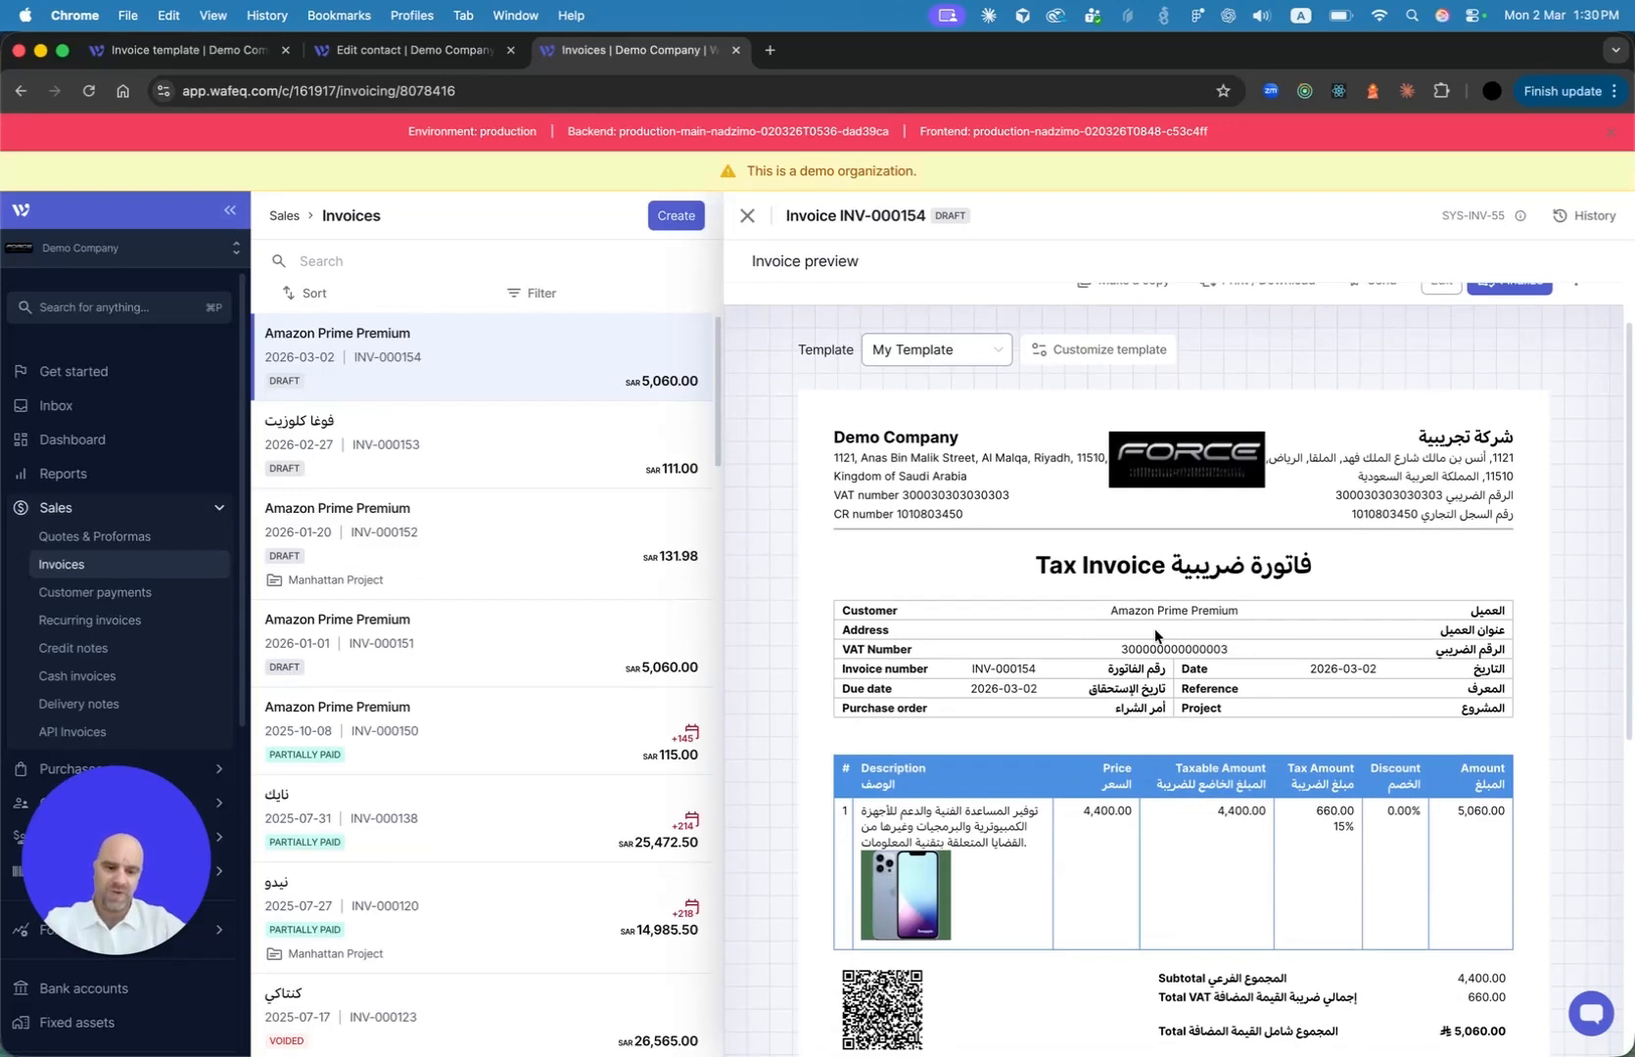
Examine the customer's Address row in the preview of invoice INV-000154 and return to the invoice template
left_click_drag(832, 633, 1488, 631)
left_click(1466, 631)
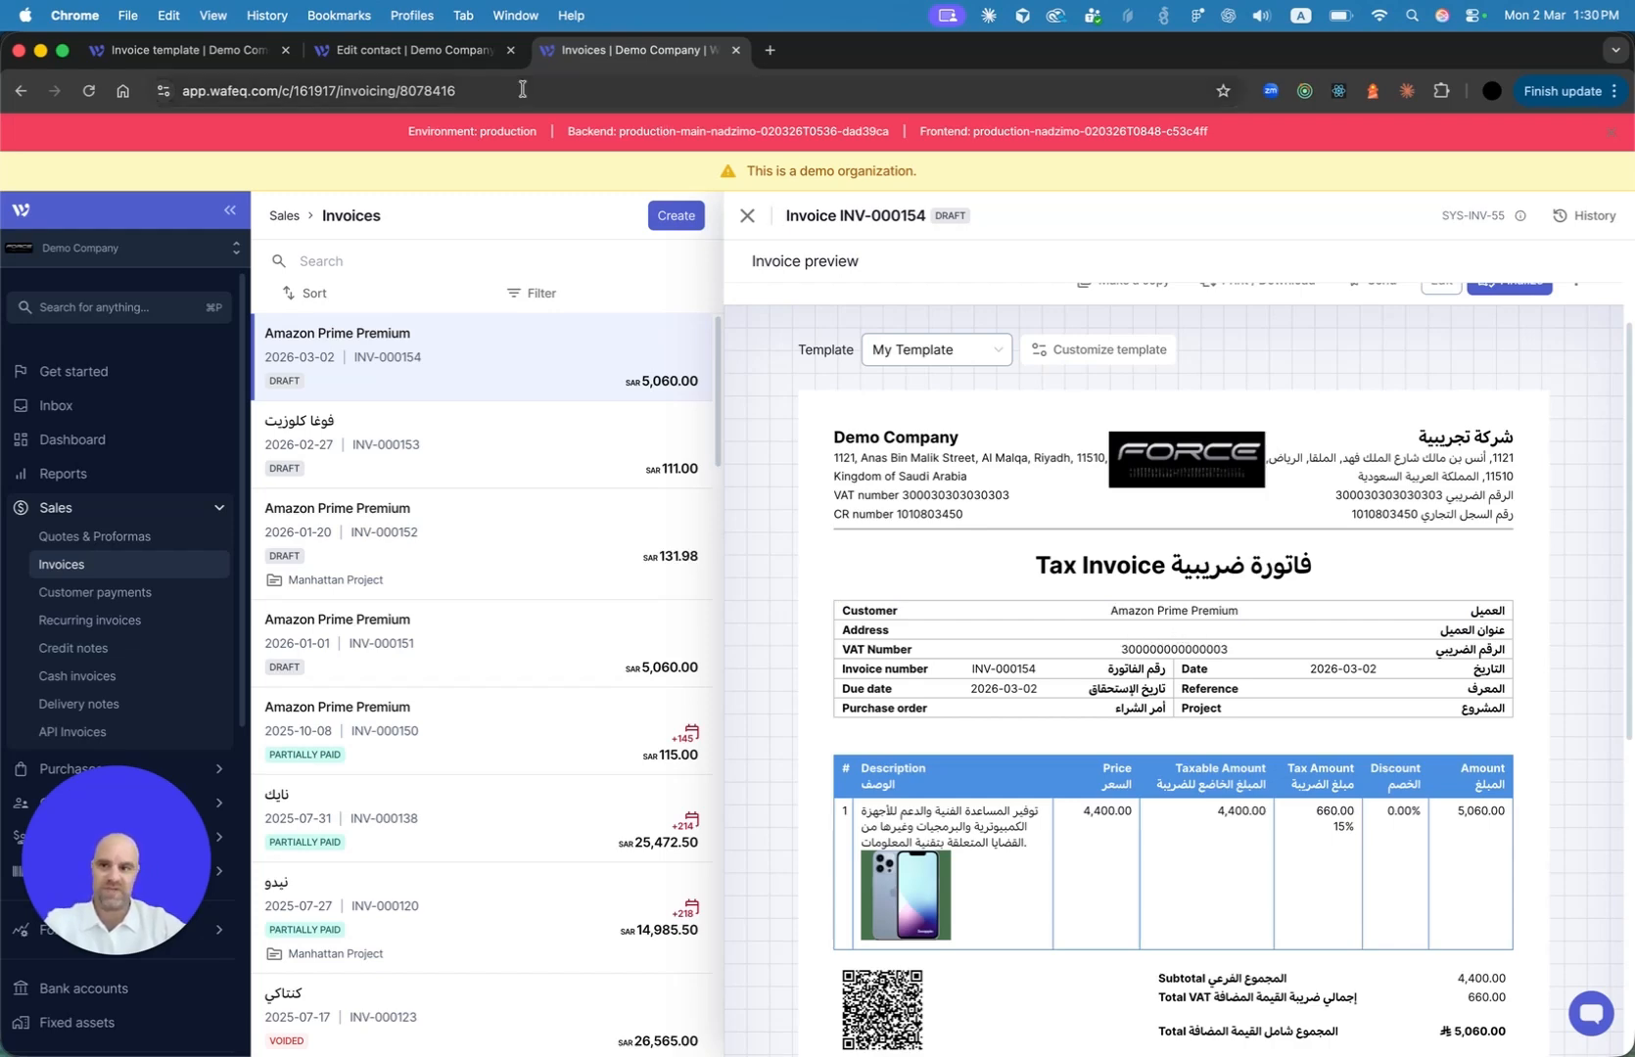
left_click(445, 57)
left_click(238, 61)
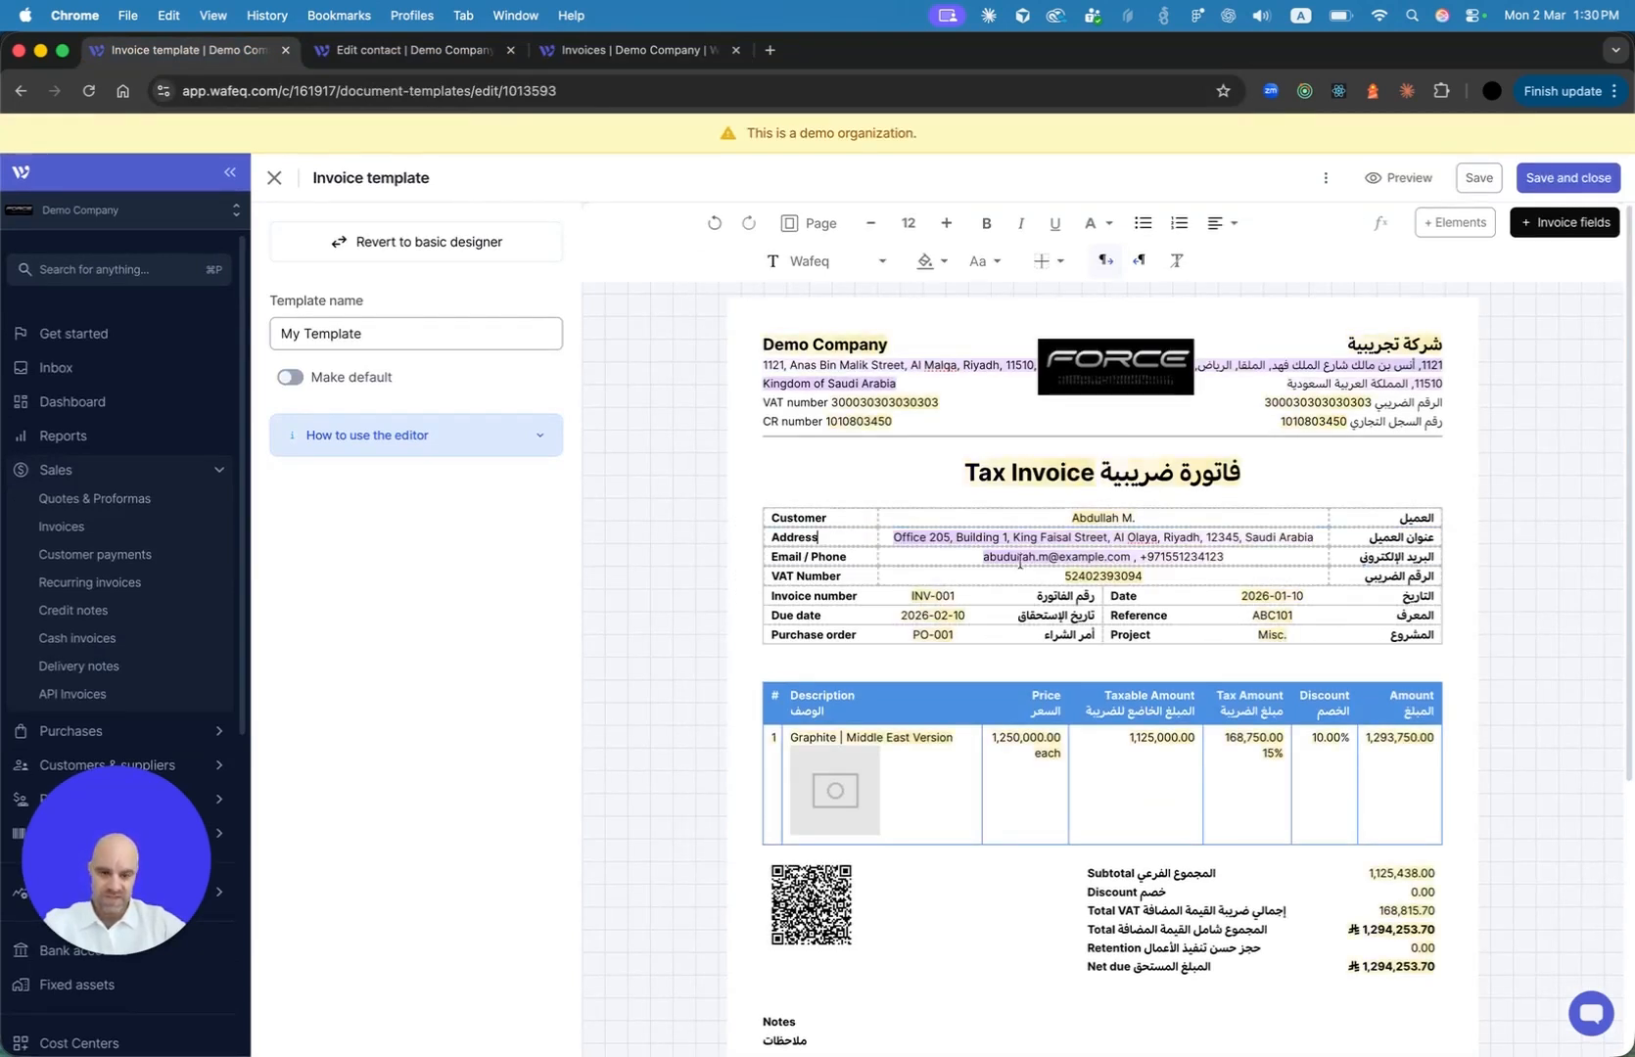
Select all cells of the customer Address row in the template and open their Cell visibility settings
left_click(860, 539)
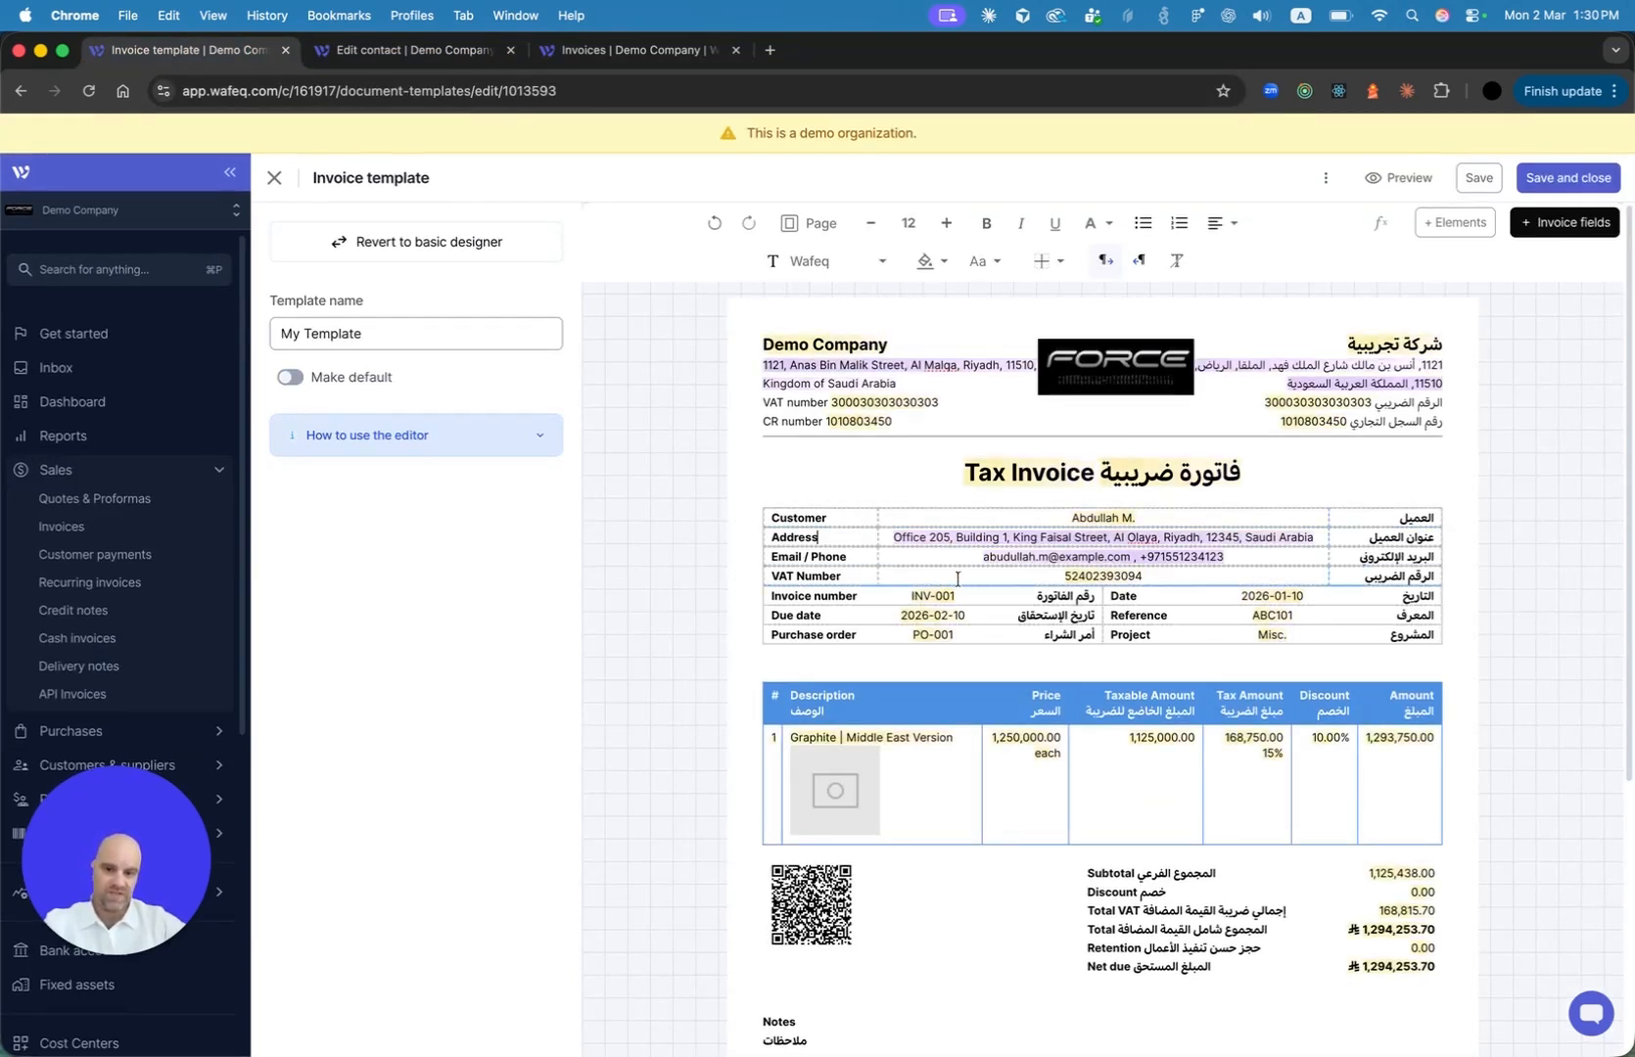
scroll(881, 651, "down", 2)
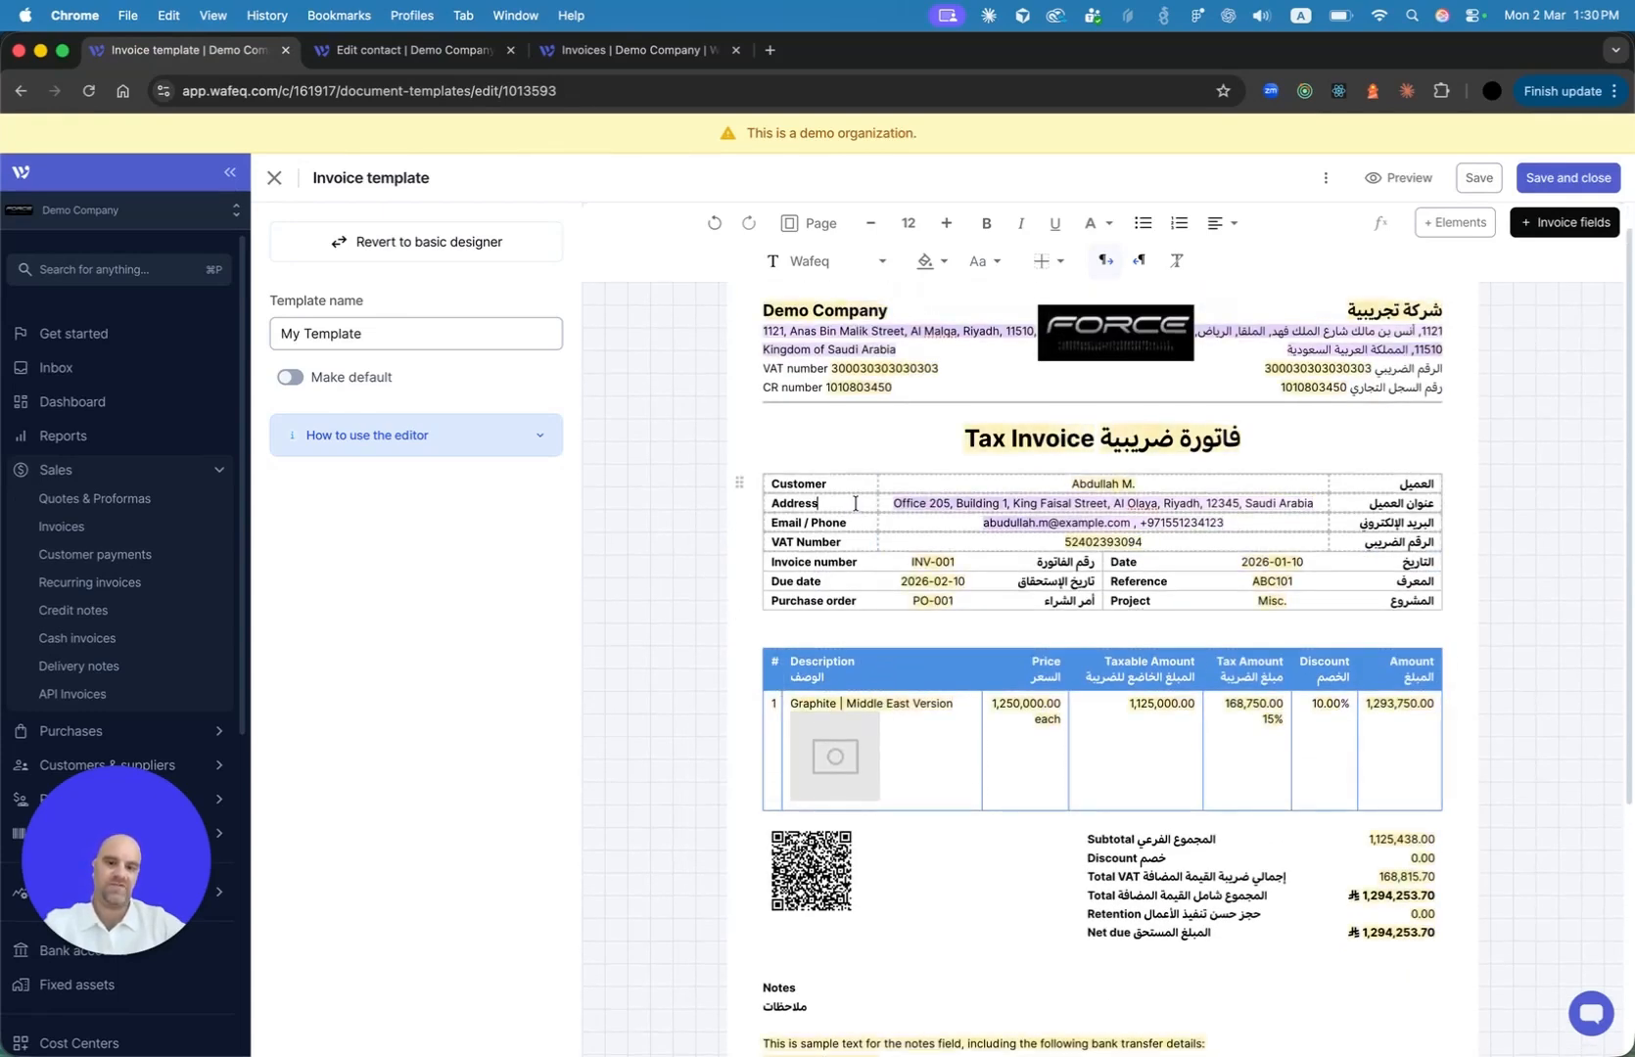
right_click(850, 504)
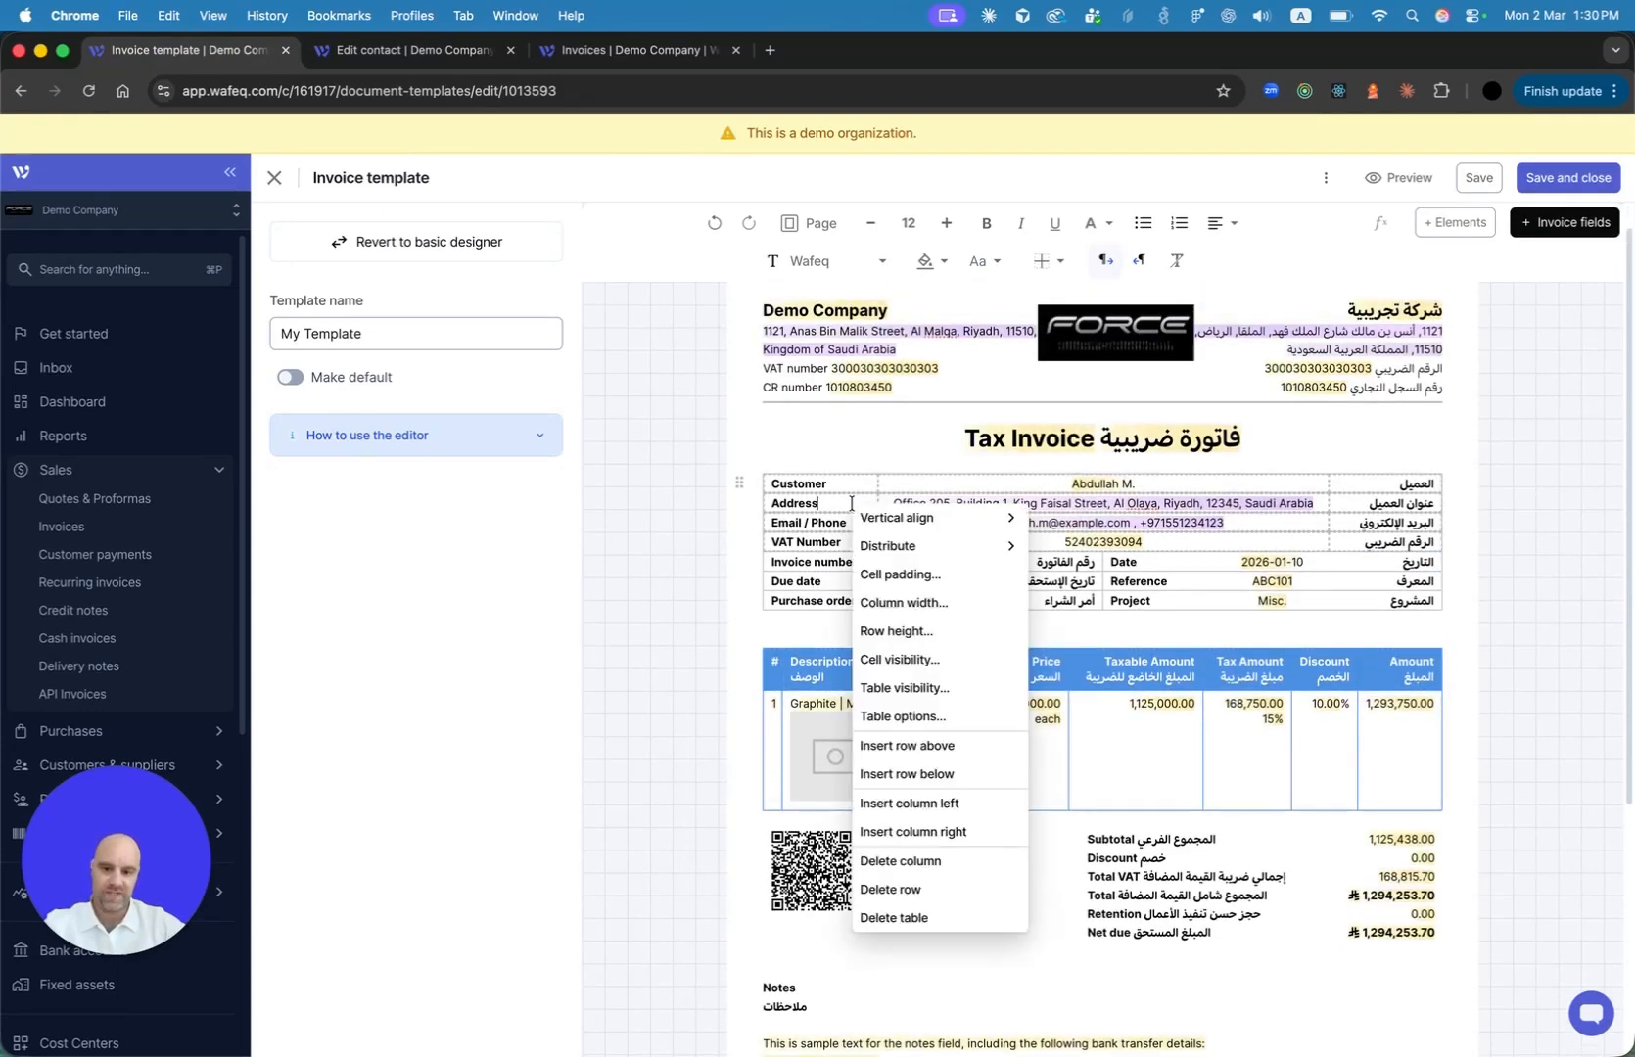
key("Escape")
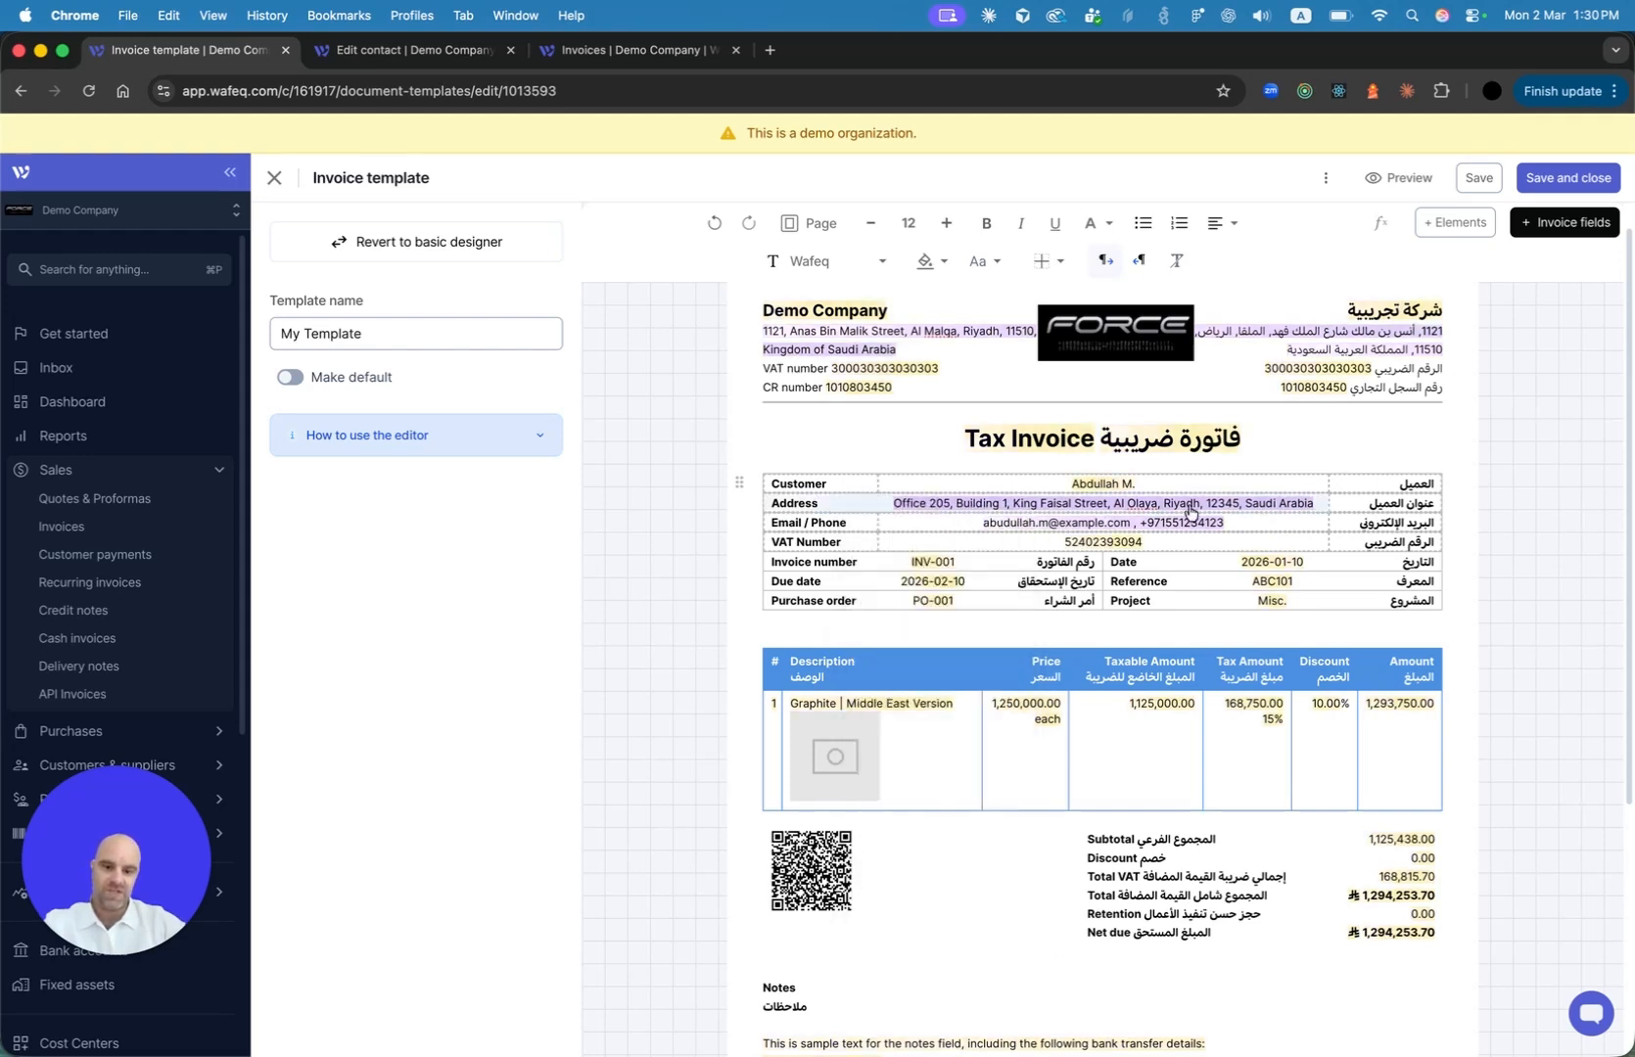
right_click(834, 501)
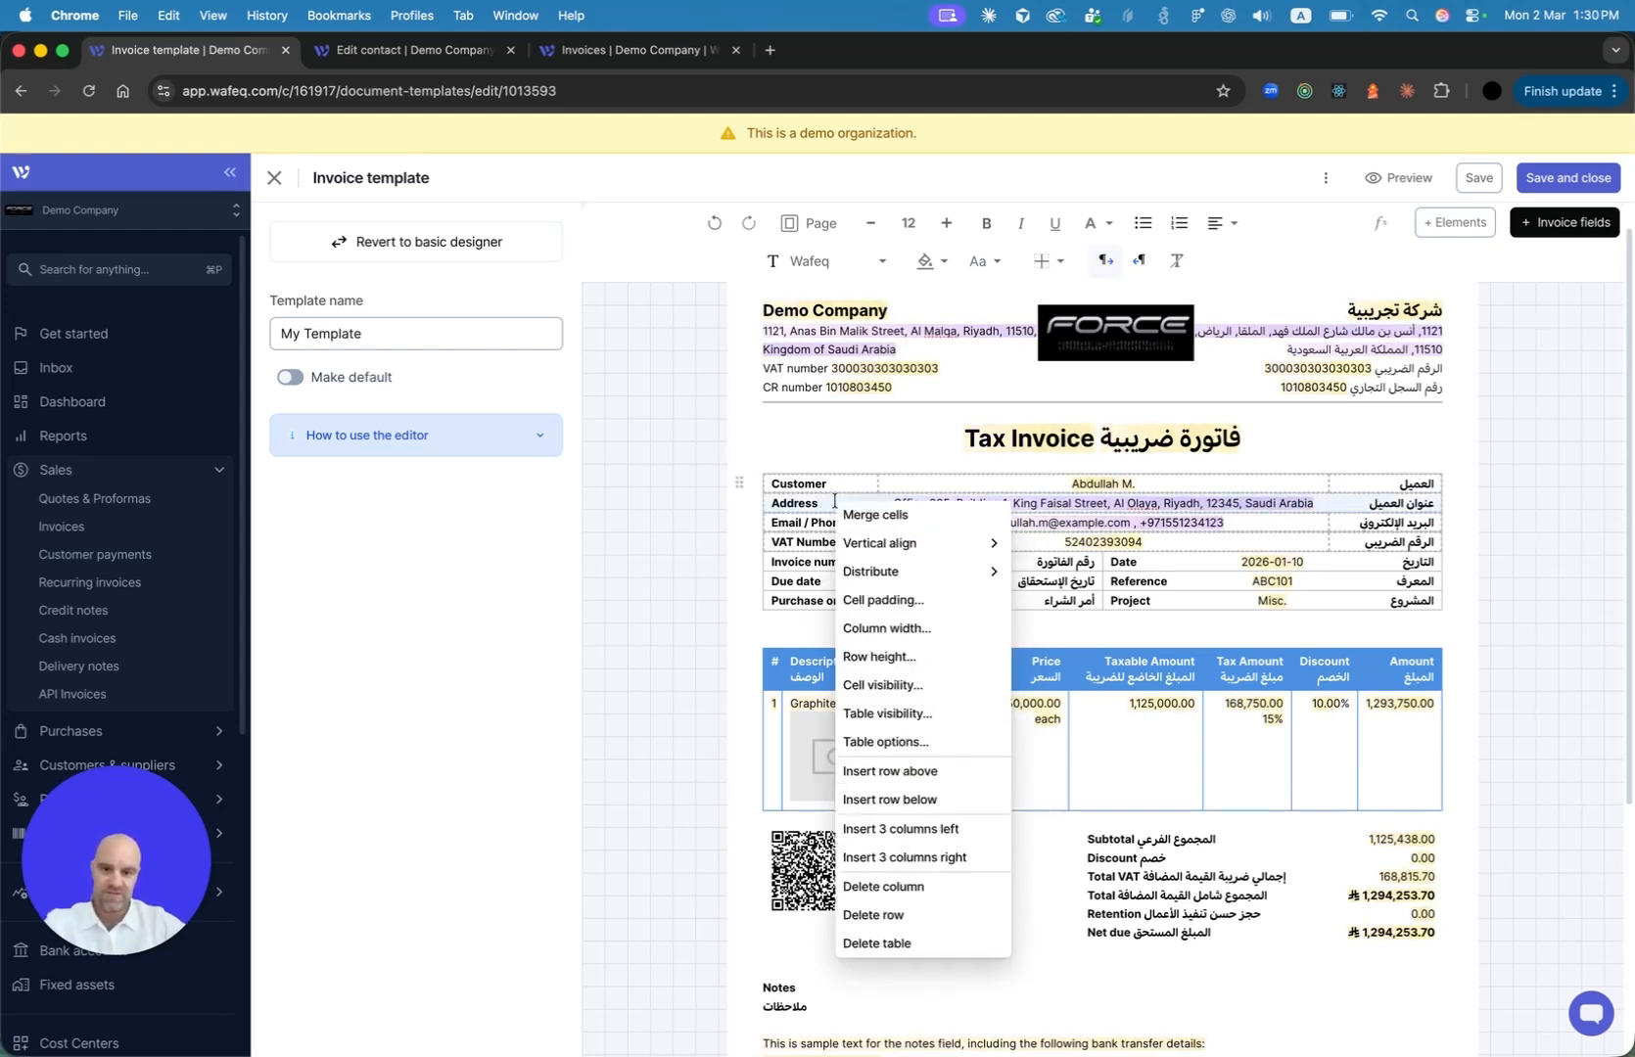
left_click(939, 683)
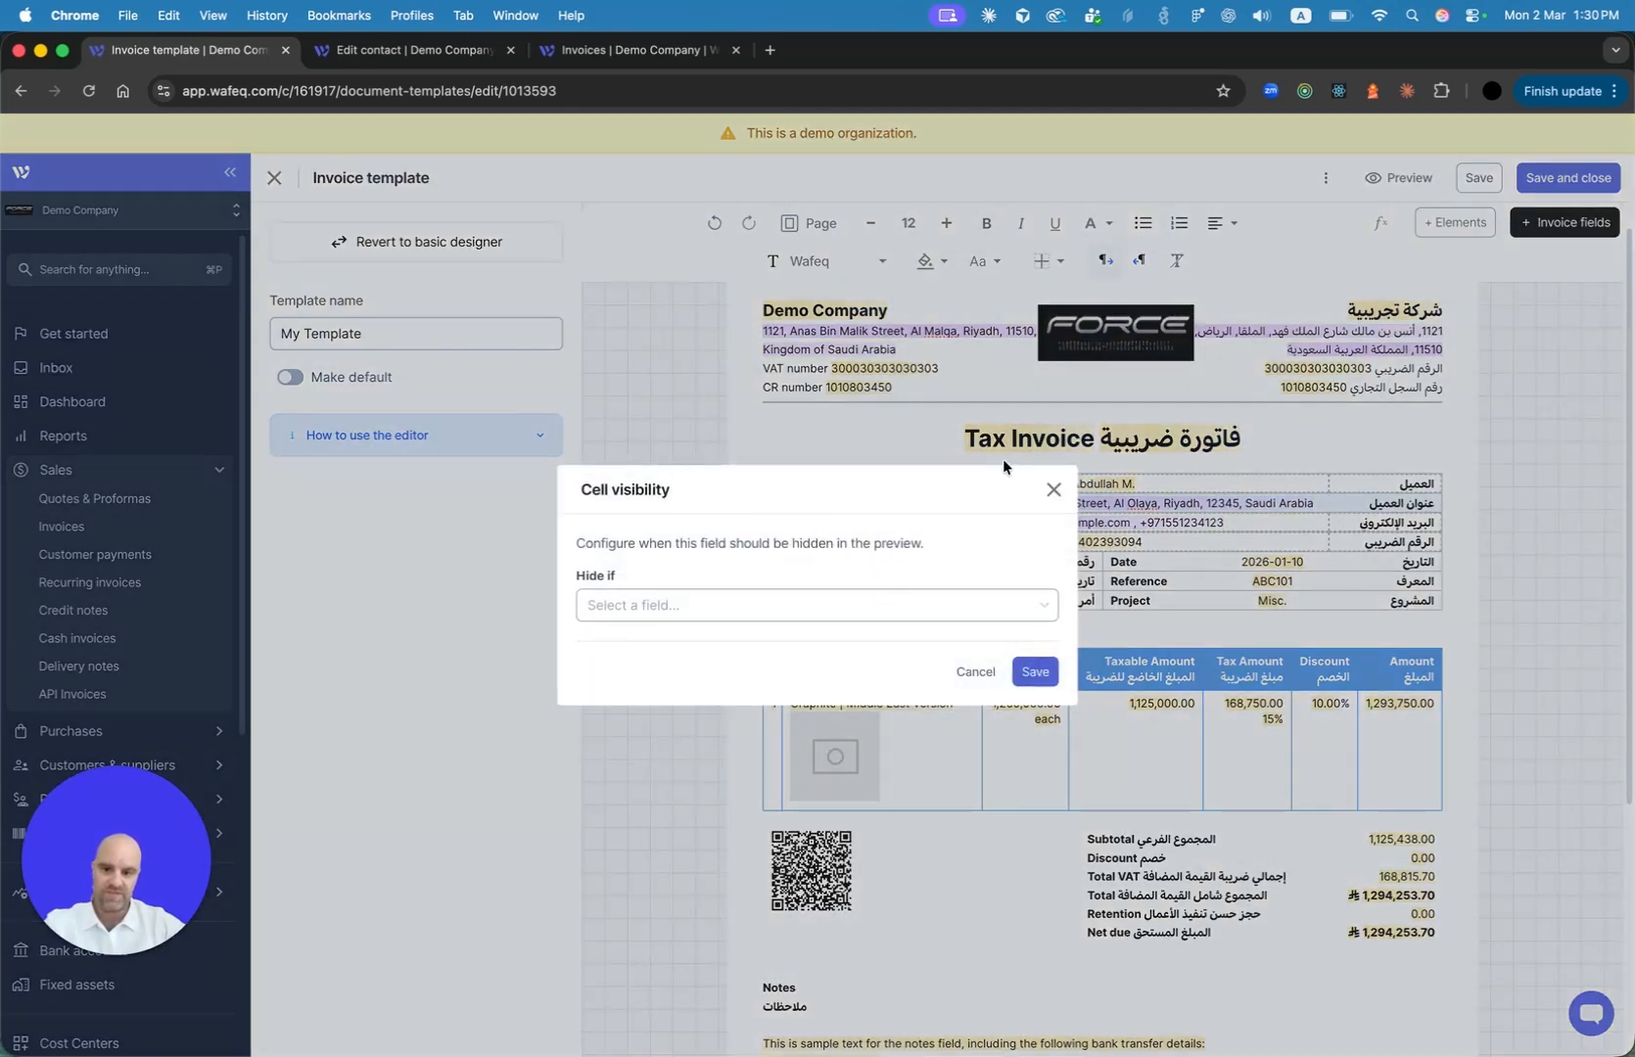
Hide the Address row's cells if the contact address joined field is not provided, and save the condition
left_click(738, 605)
type("add")
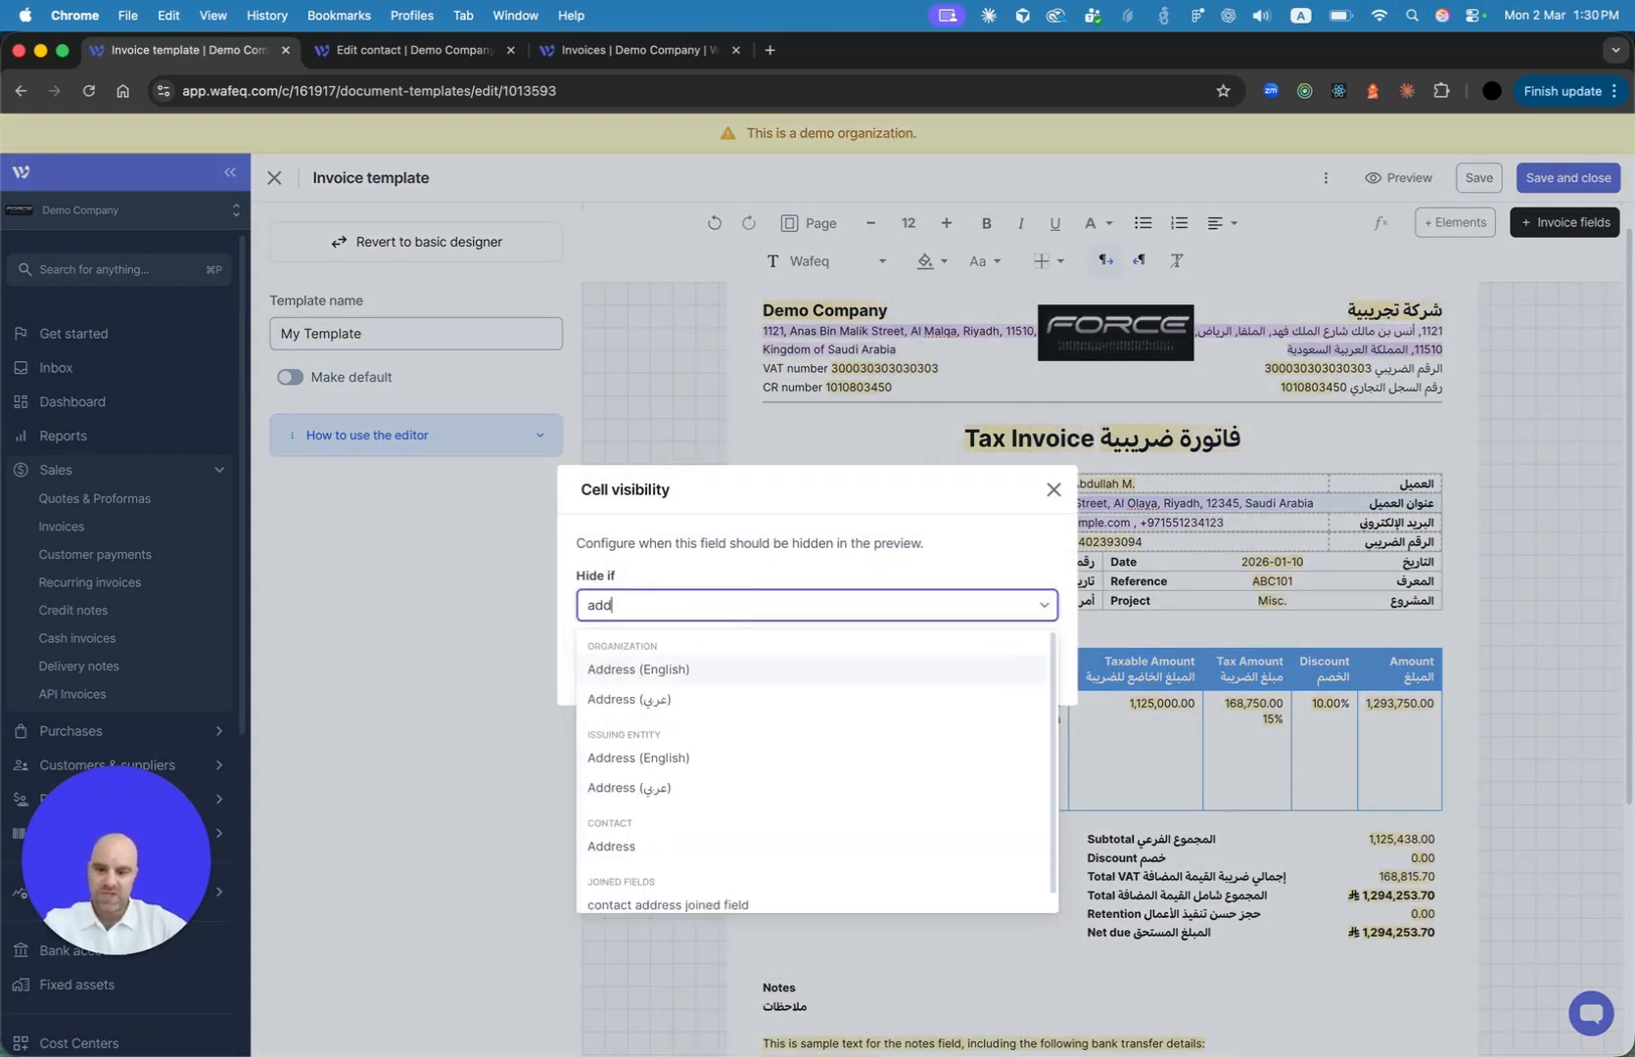
key("BackSpace")
key("BackSpace")
key("BackSpace")
type("join")
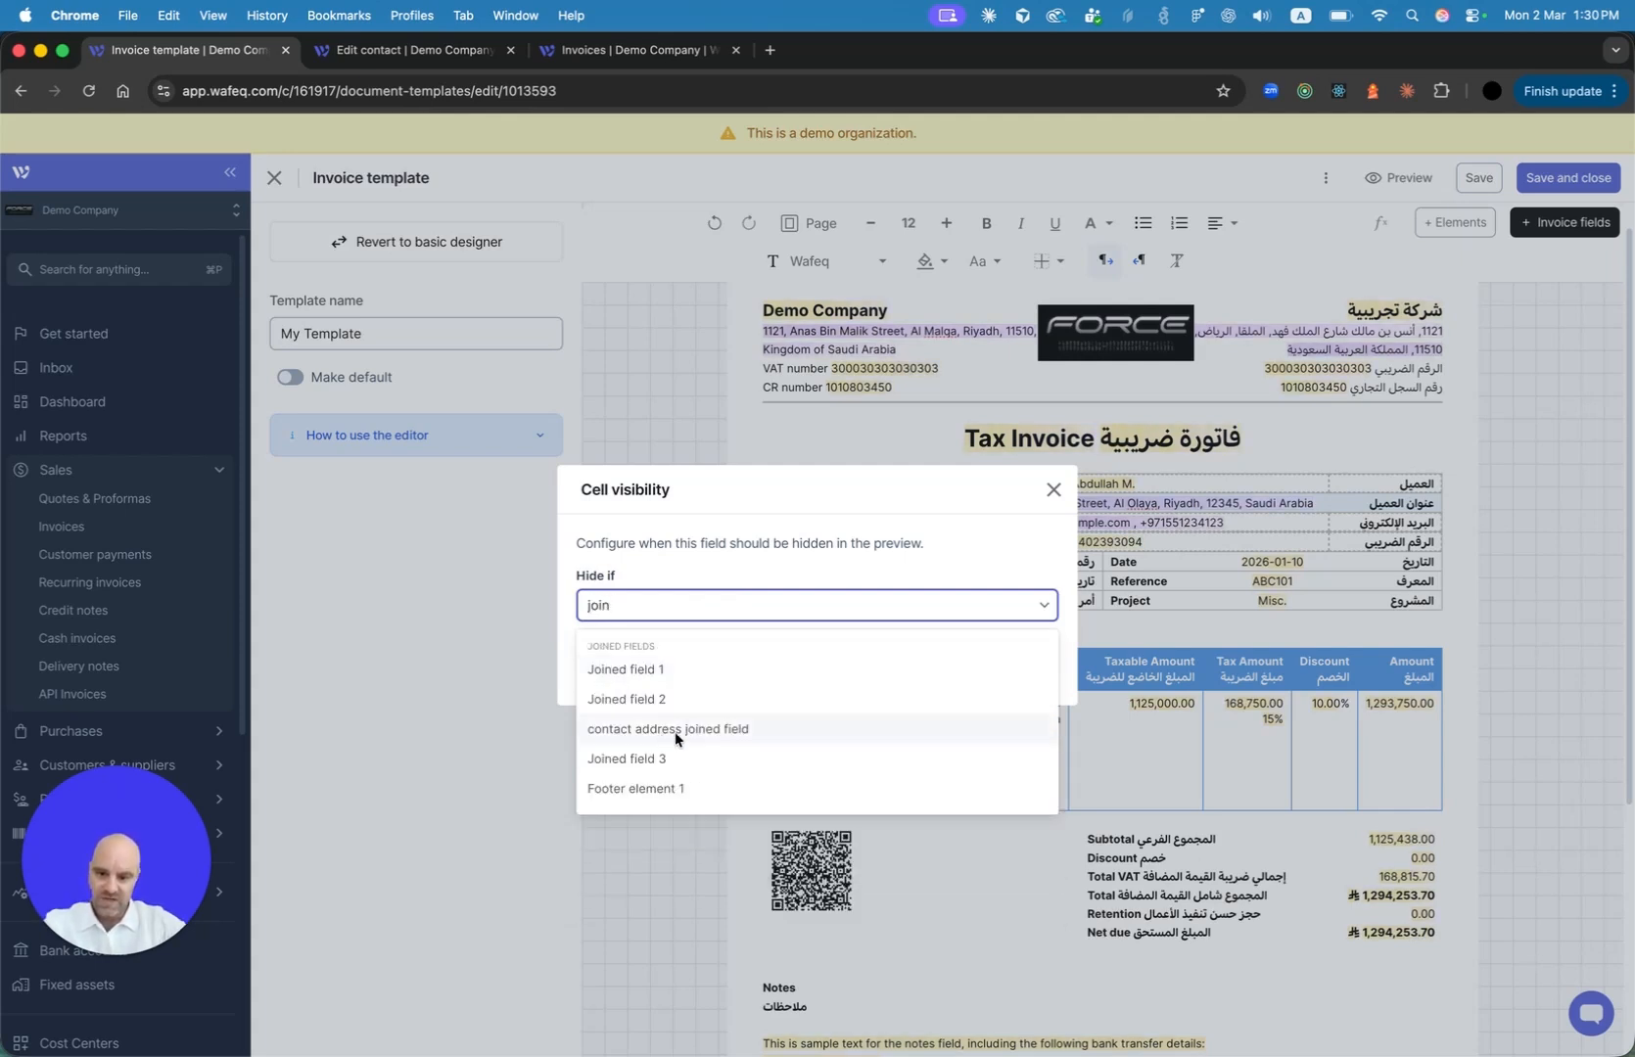
left_click(685, 730)
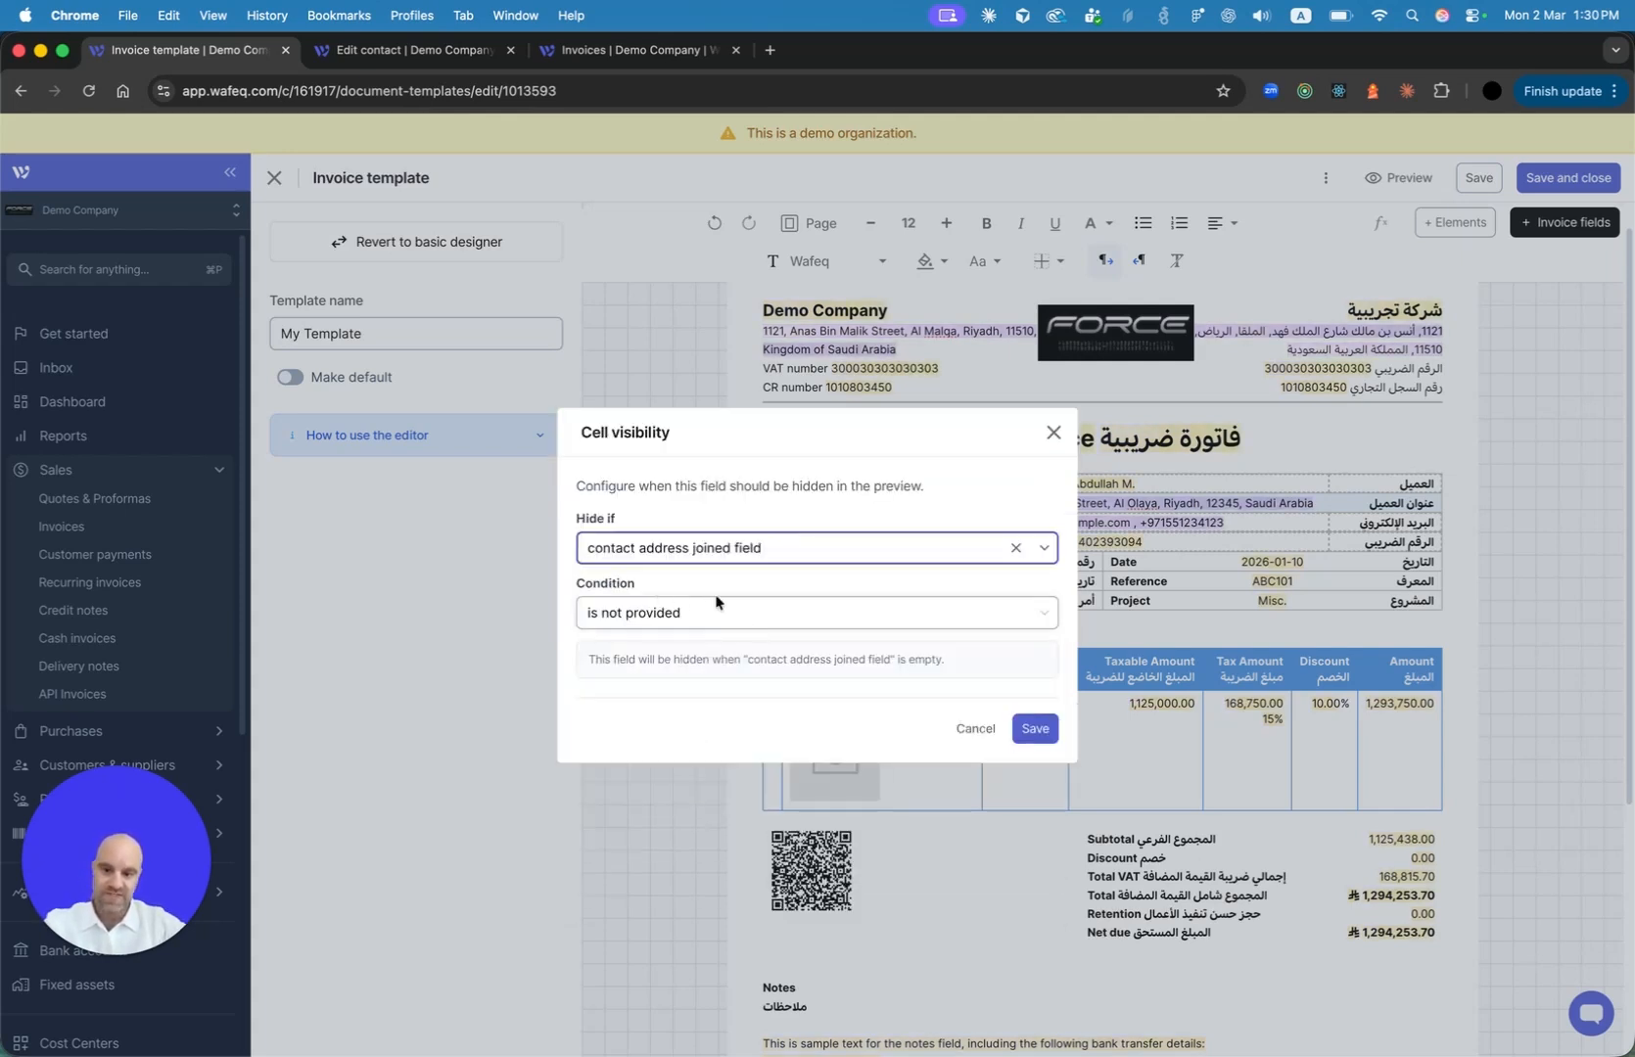
left_click(756, 584)
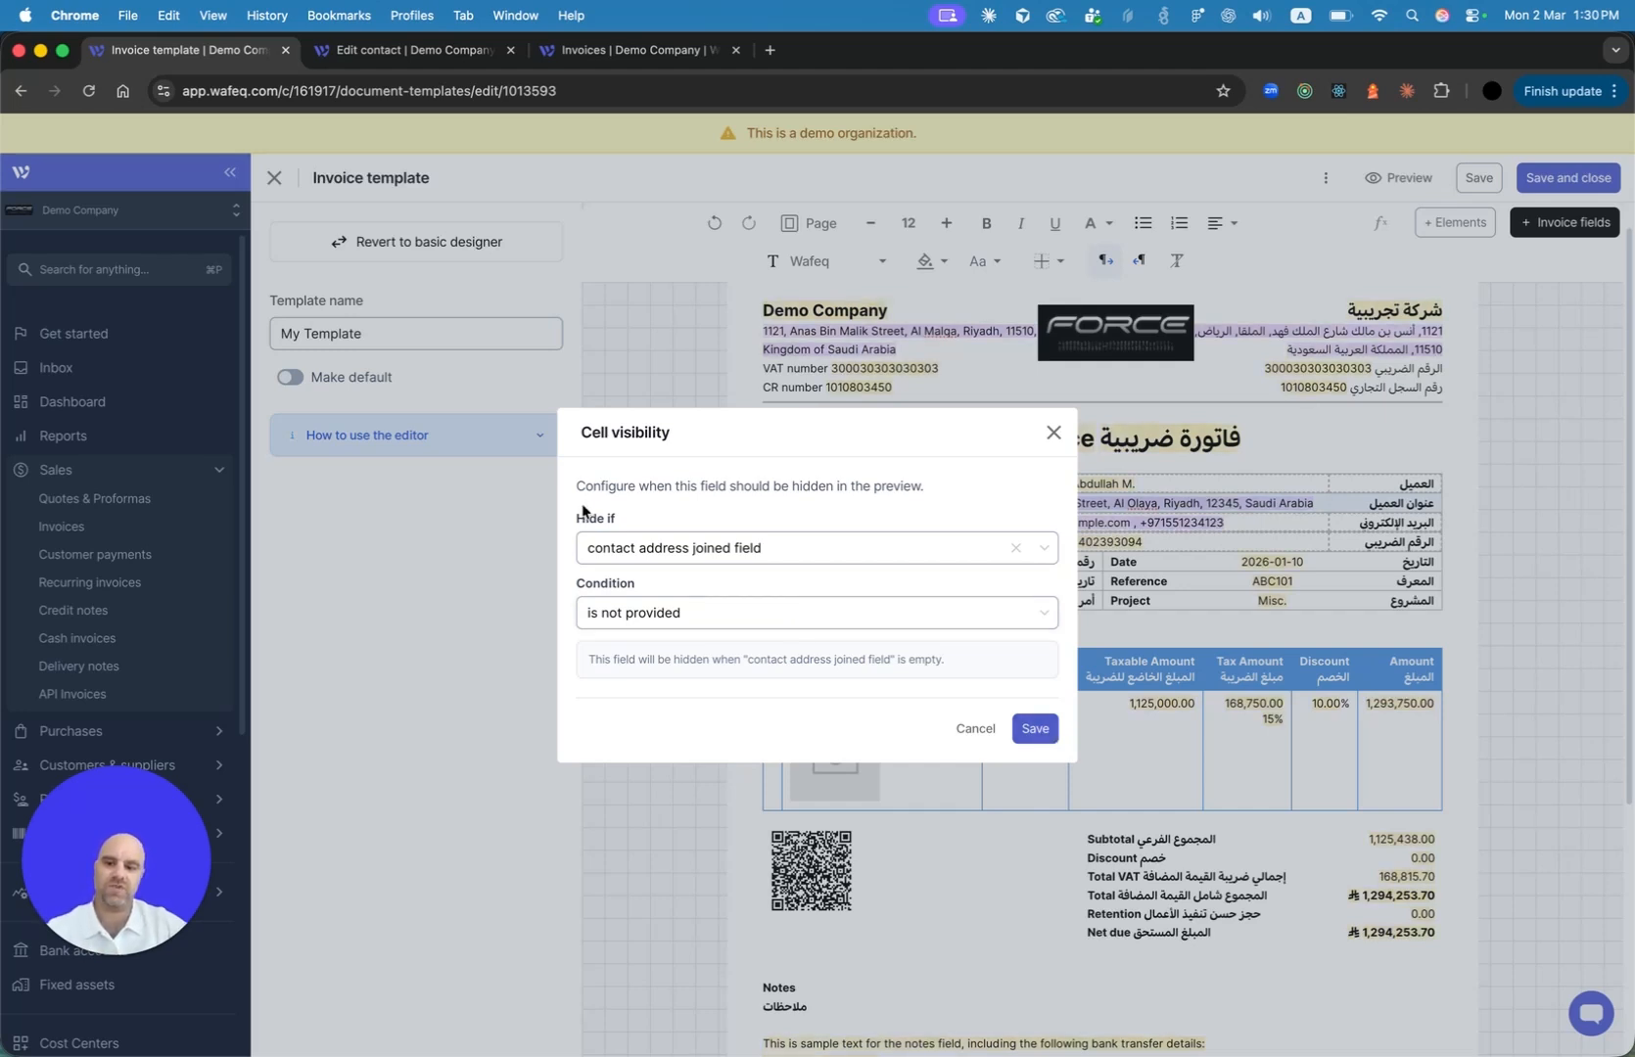
left_click_drag(576, 517, 664, 521)
left_click(661, 522)
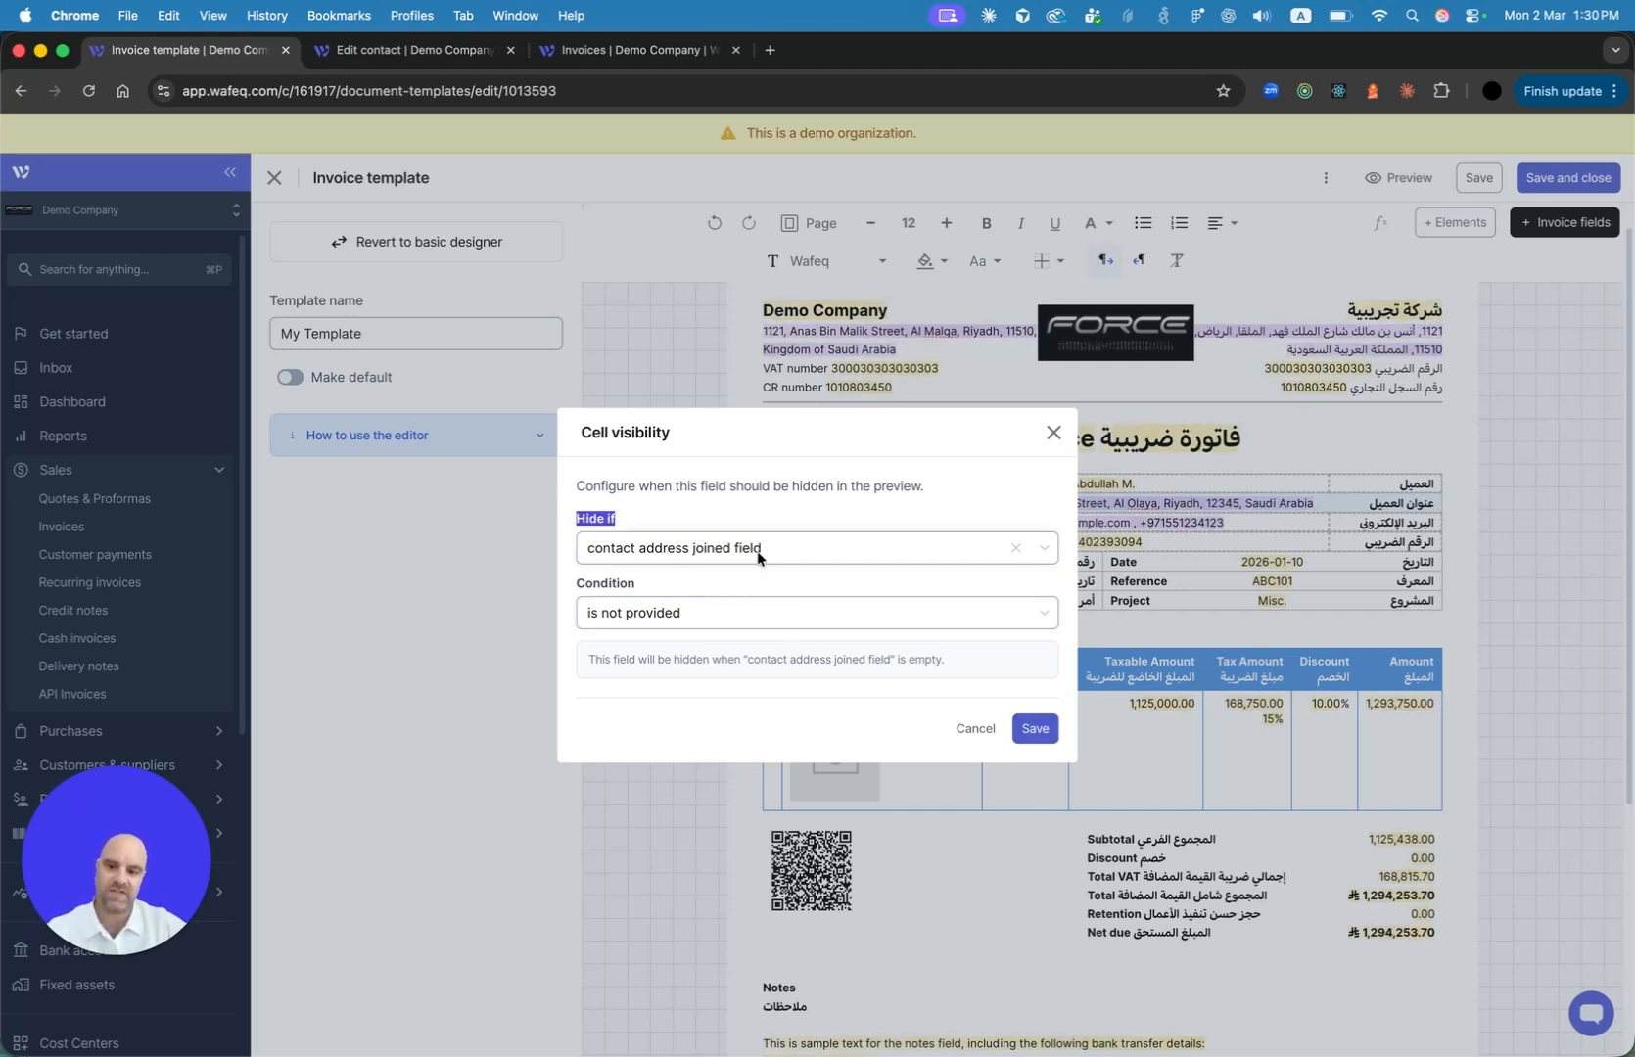
left_click(1035, 728)
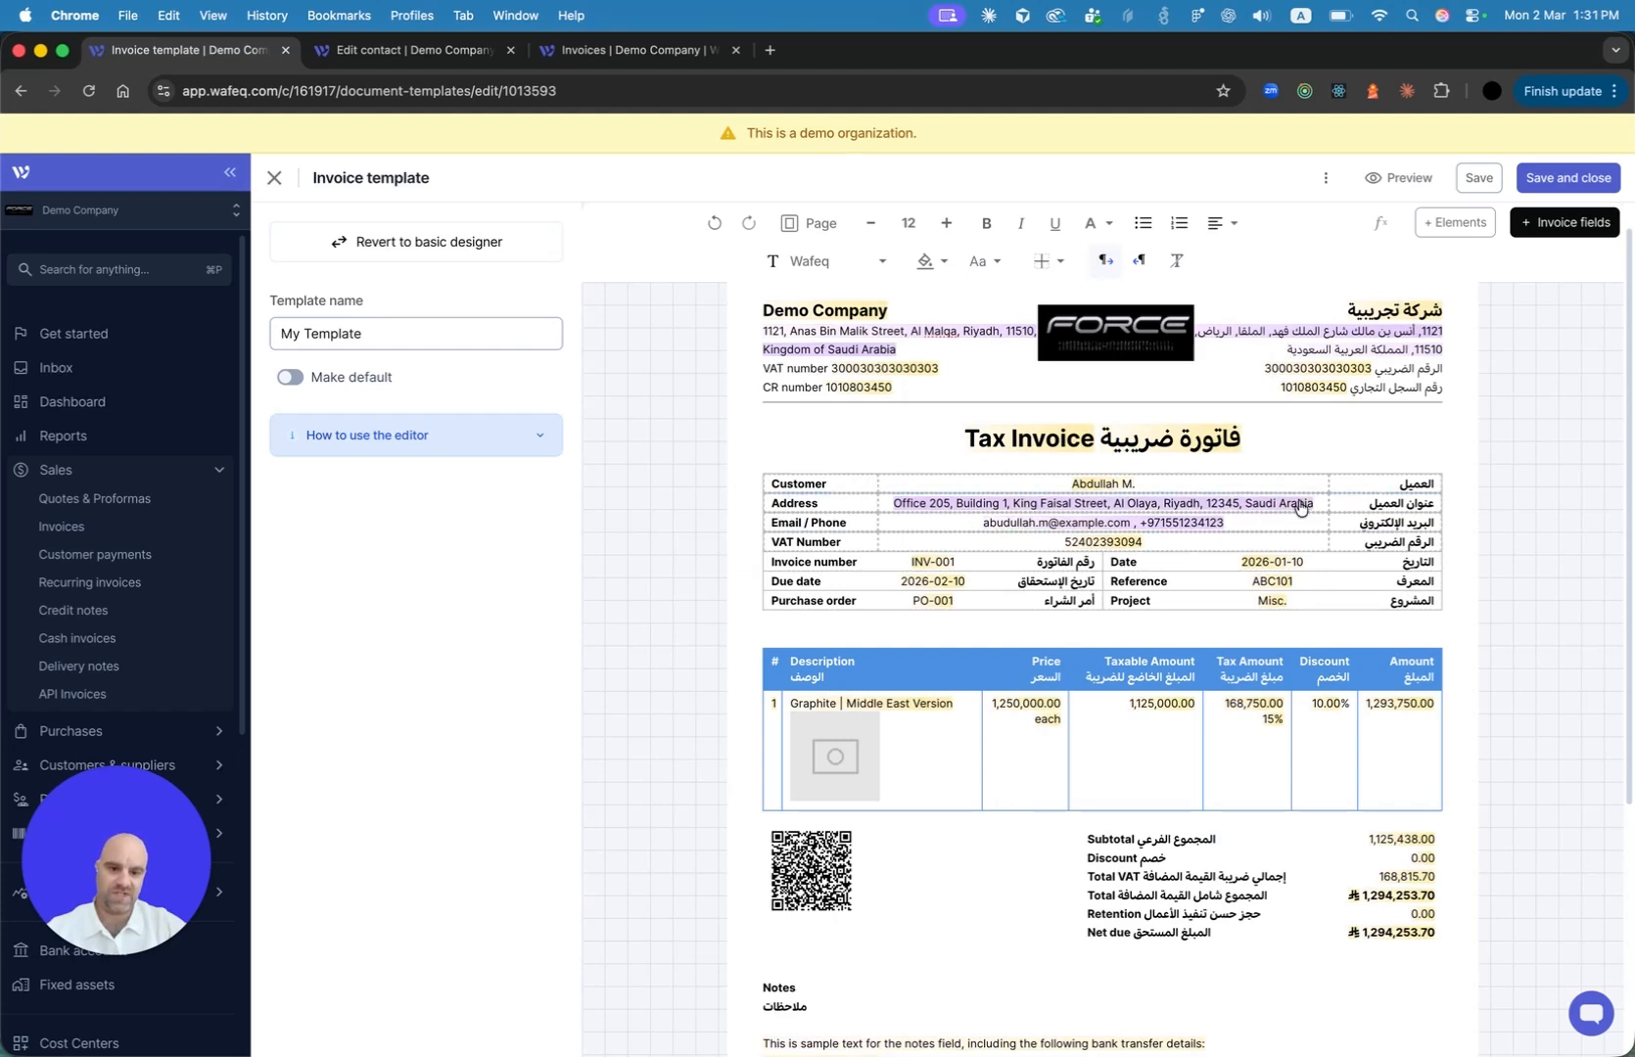
Highlight the template cells that have visibility conditions, and reload invoice INV-000154 to check its customer details and totals
left_click(1380, 227)
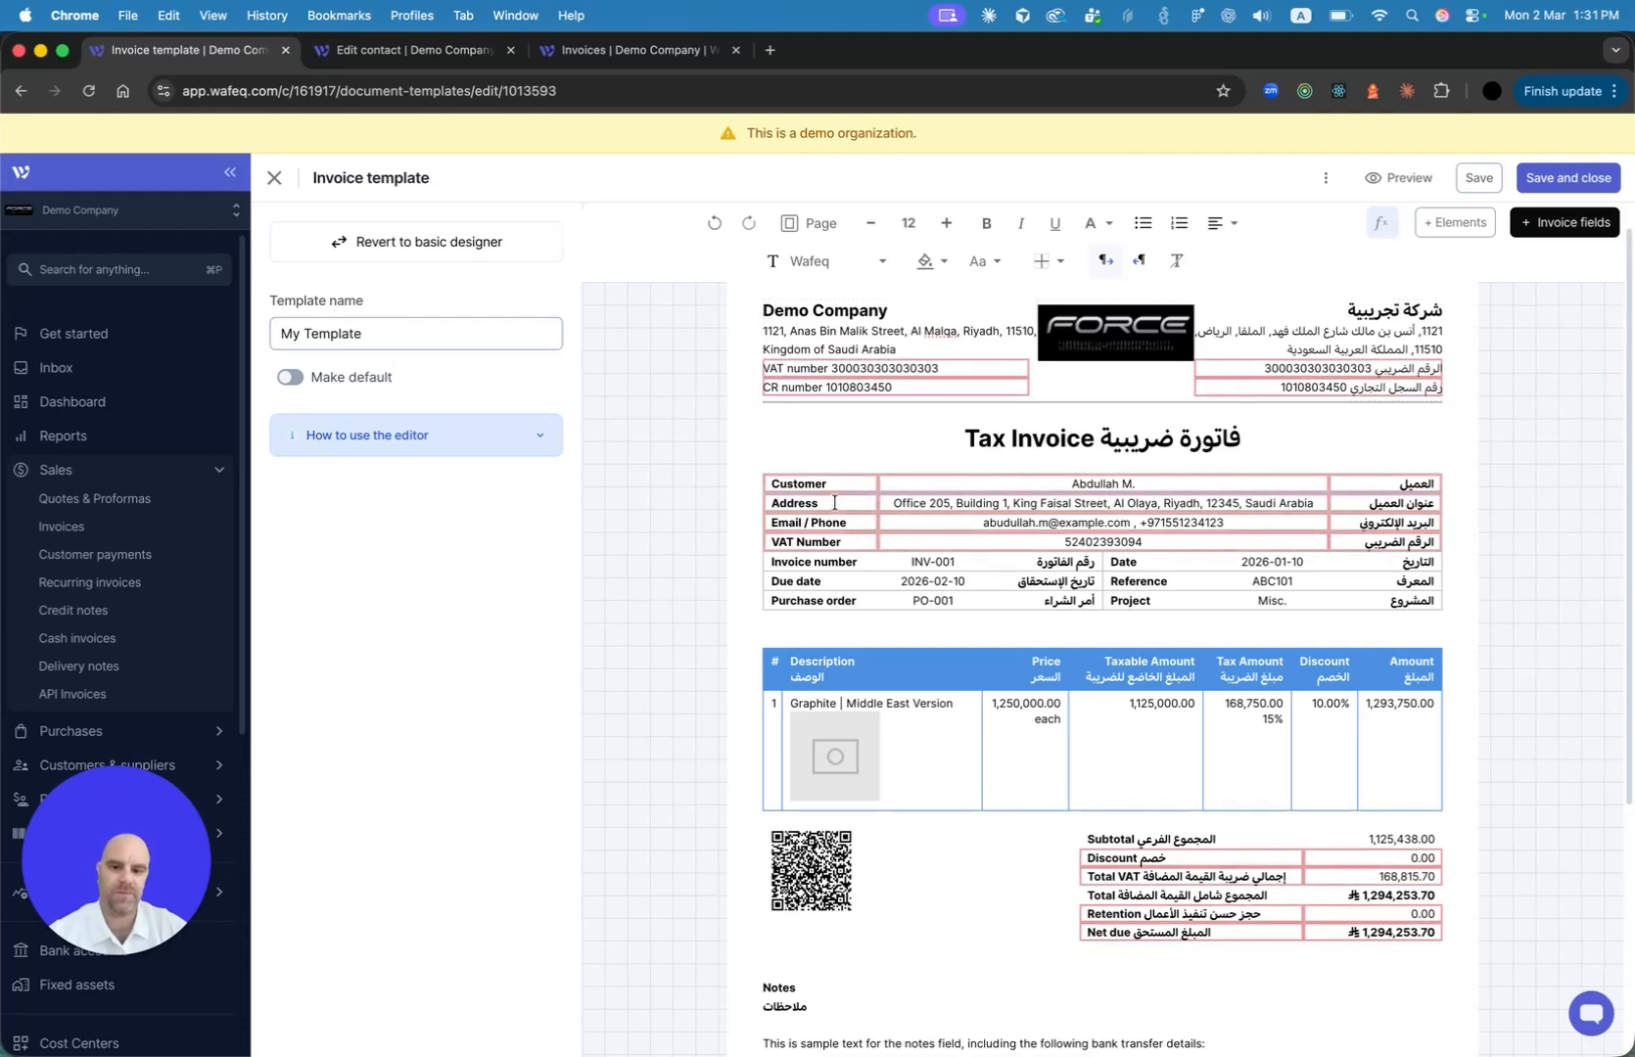
left_click(683, 54)
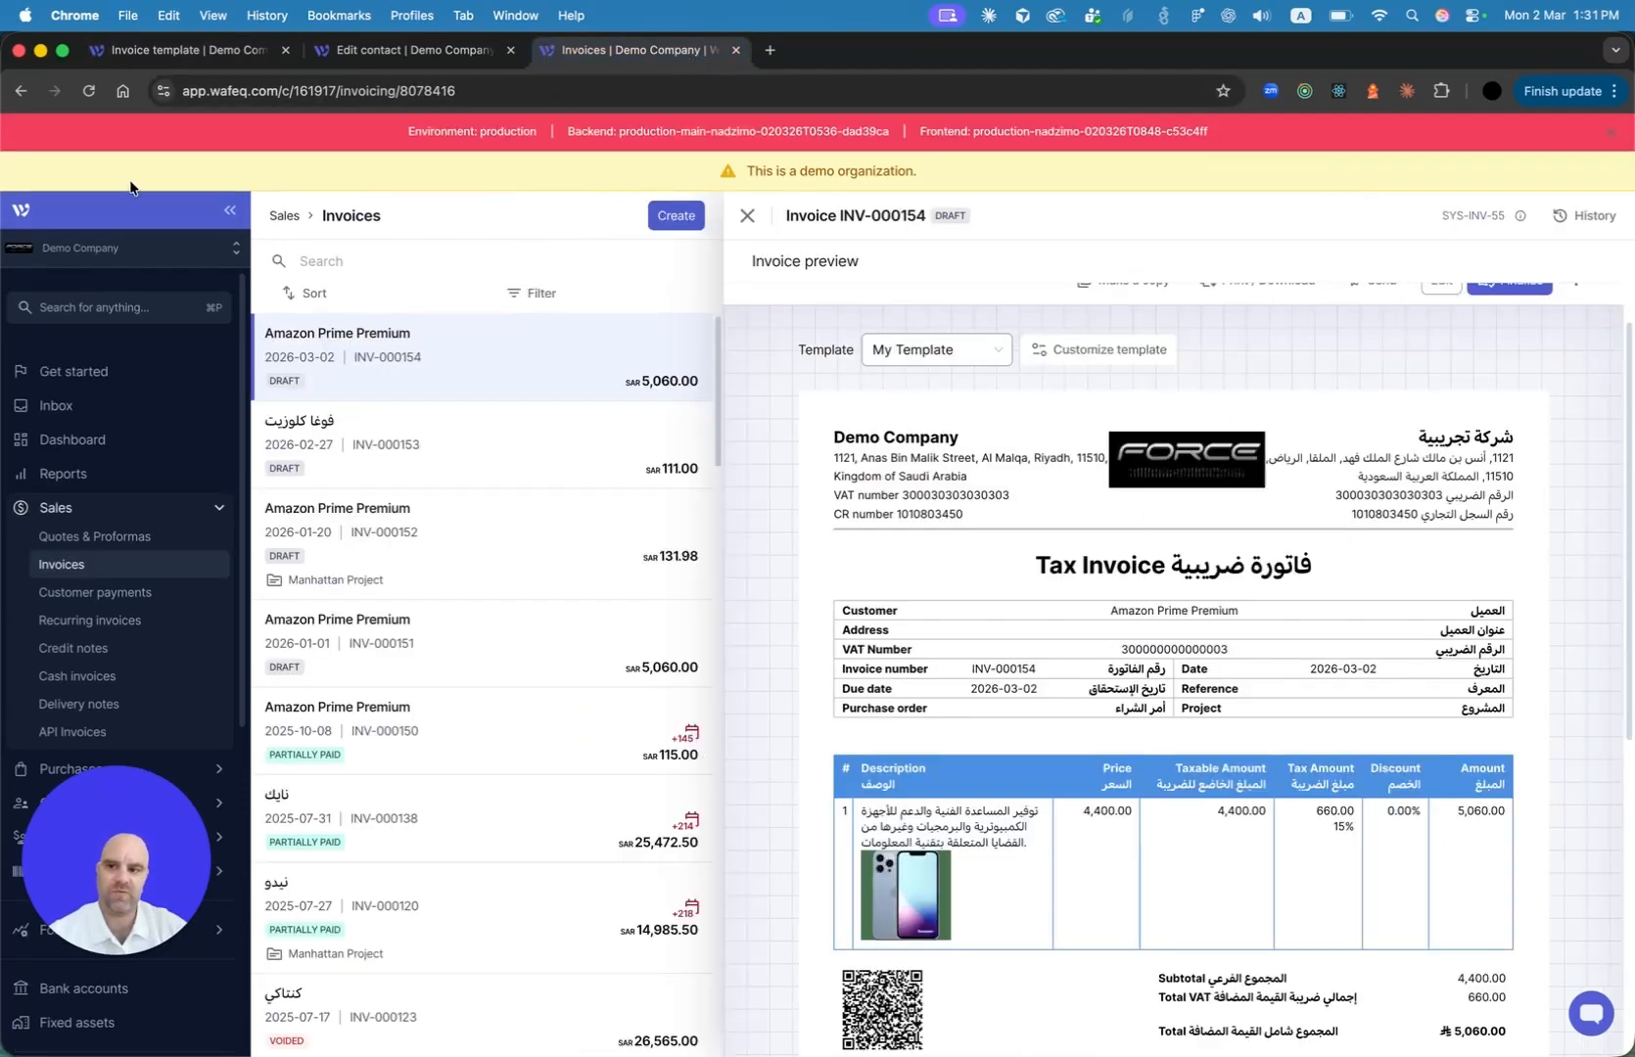
left_click(88, 90)
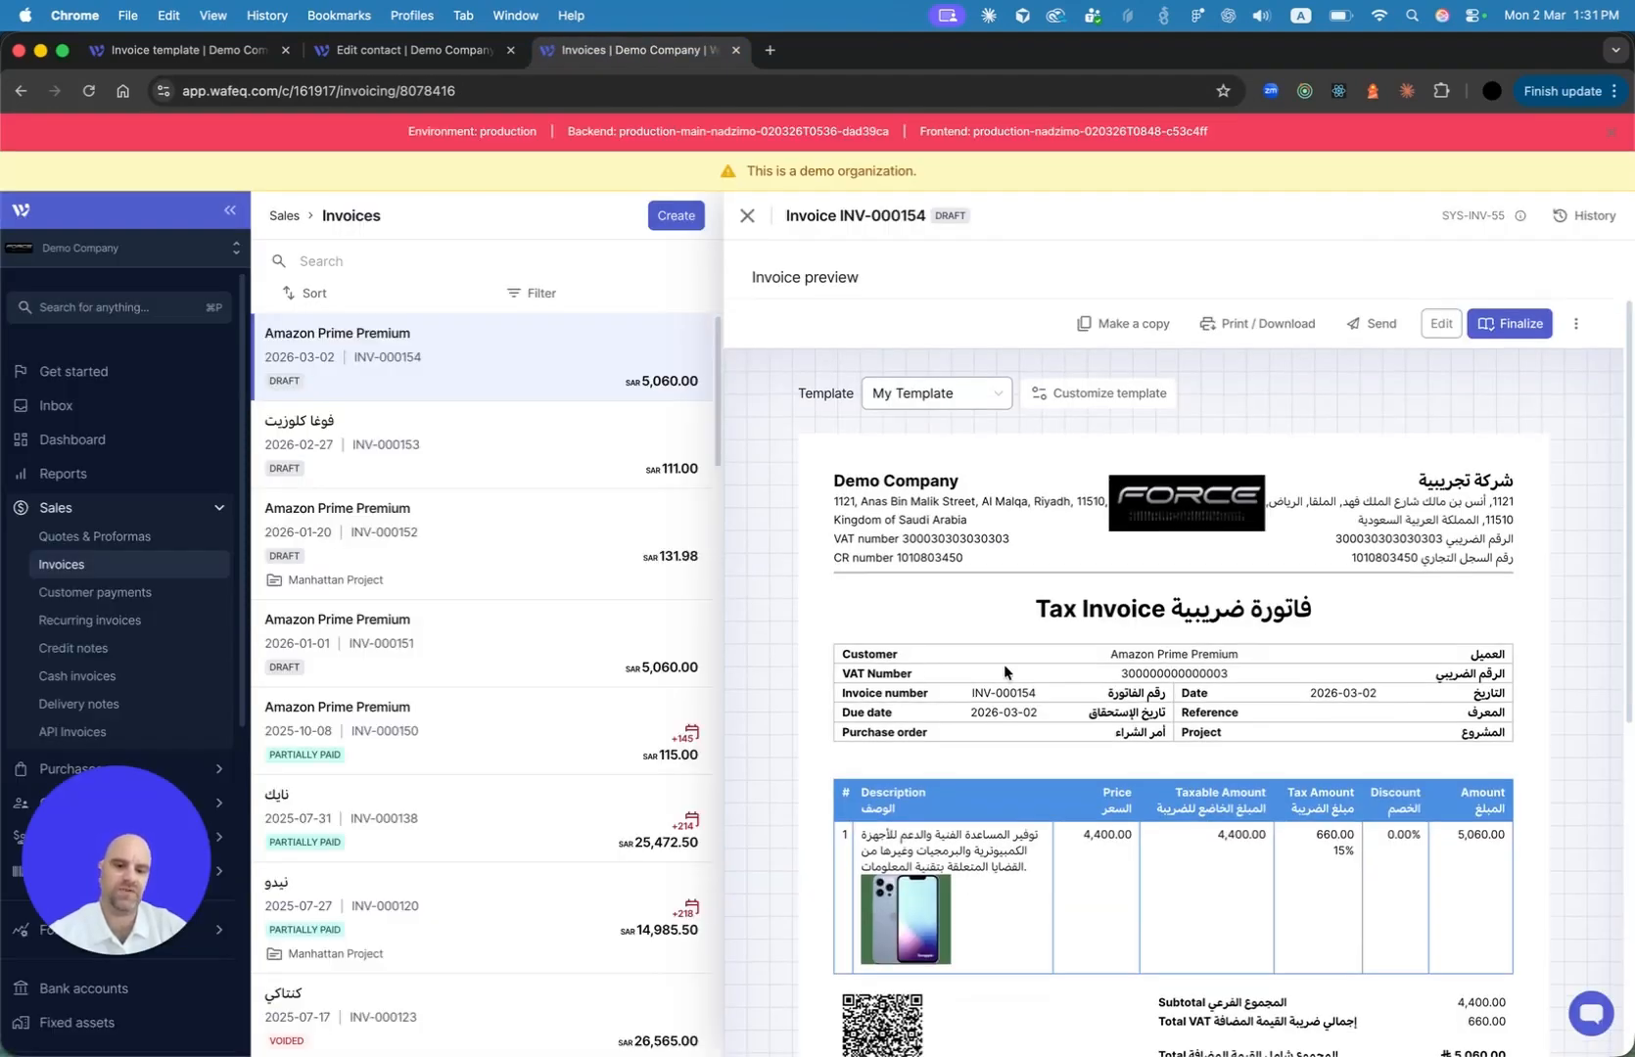
scroll(1003, 663, "down", 2)
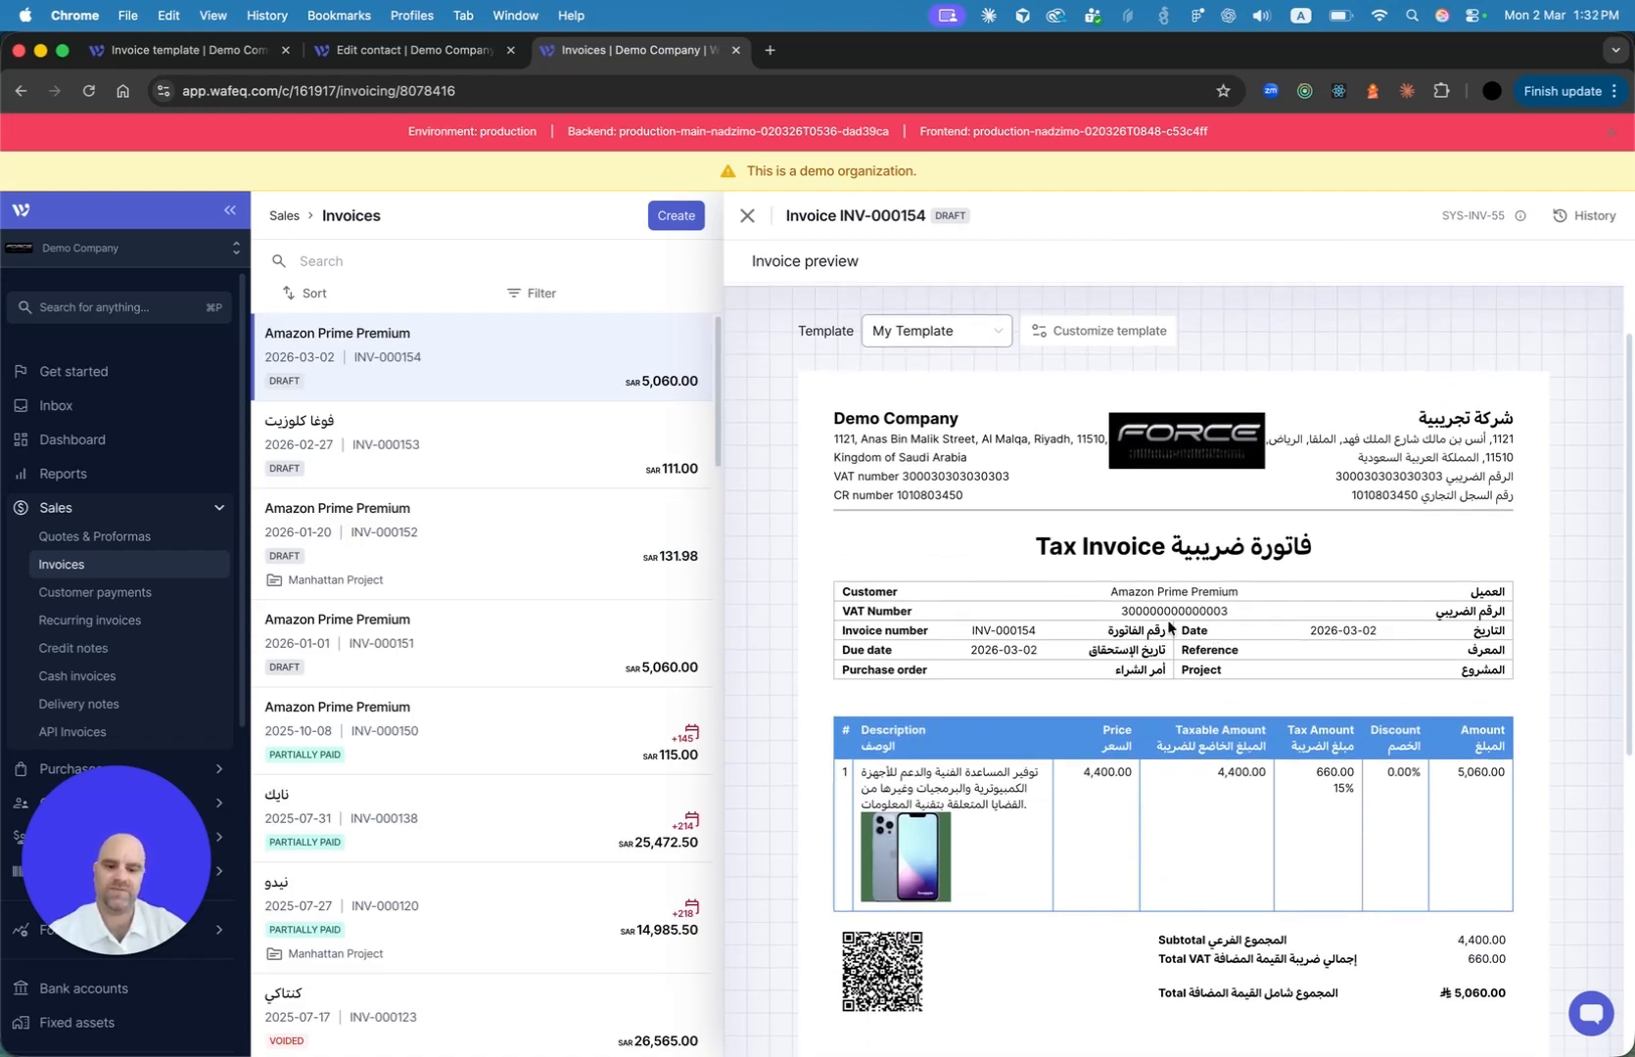
scroll(1282, 659, "down", 2)
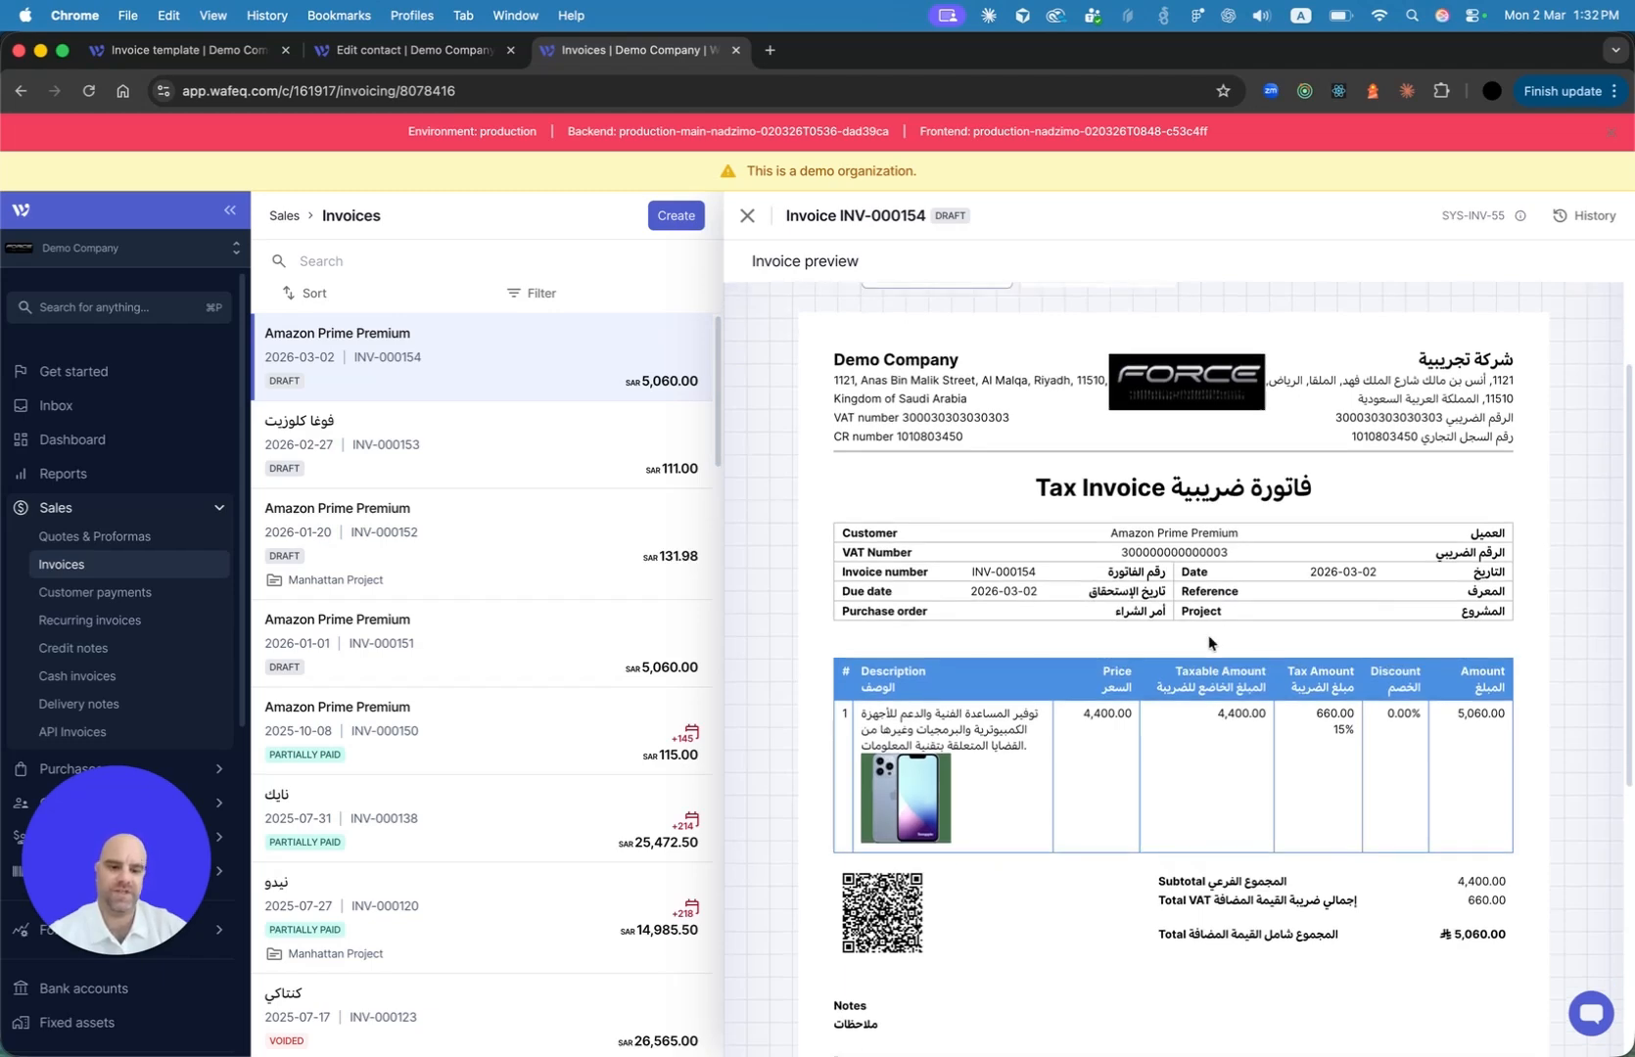
scroll(1209, 643, "down", 2)
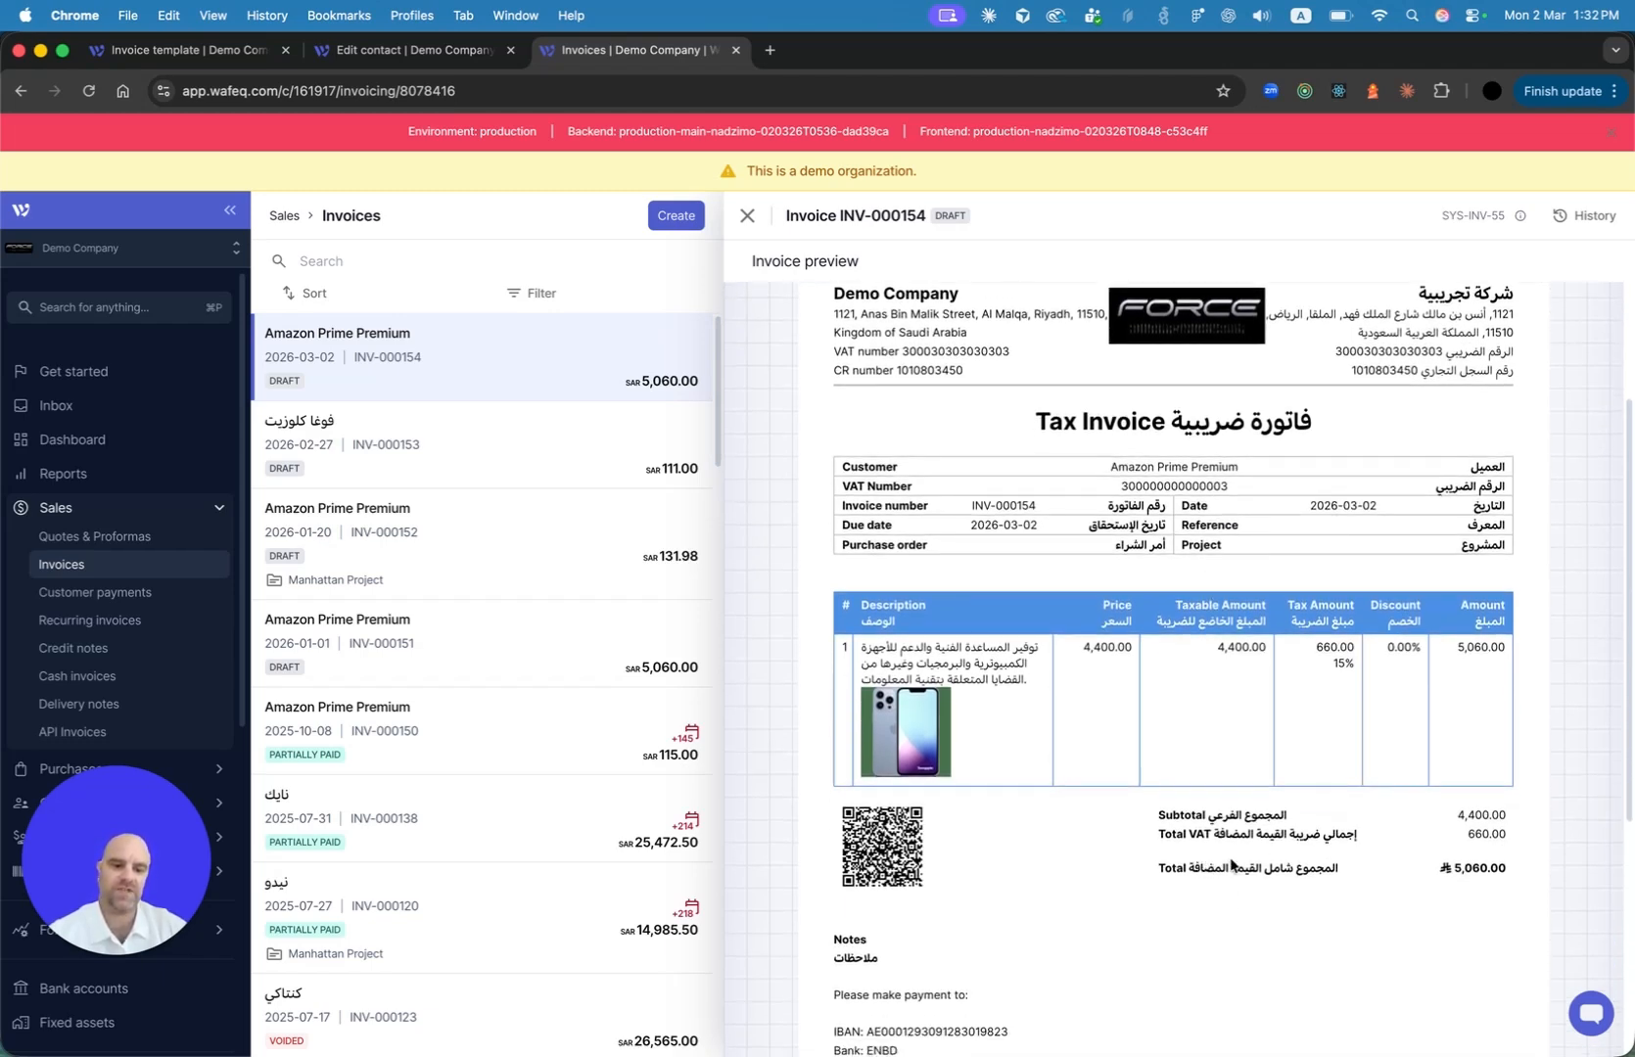
scroll(1232, 869, "up", 5)
Open invoice INV-000154 for editing and look over its discount and retention options
left_click(1438, 438)
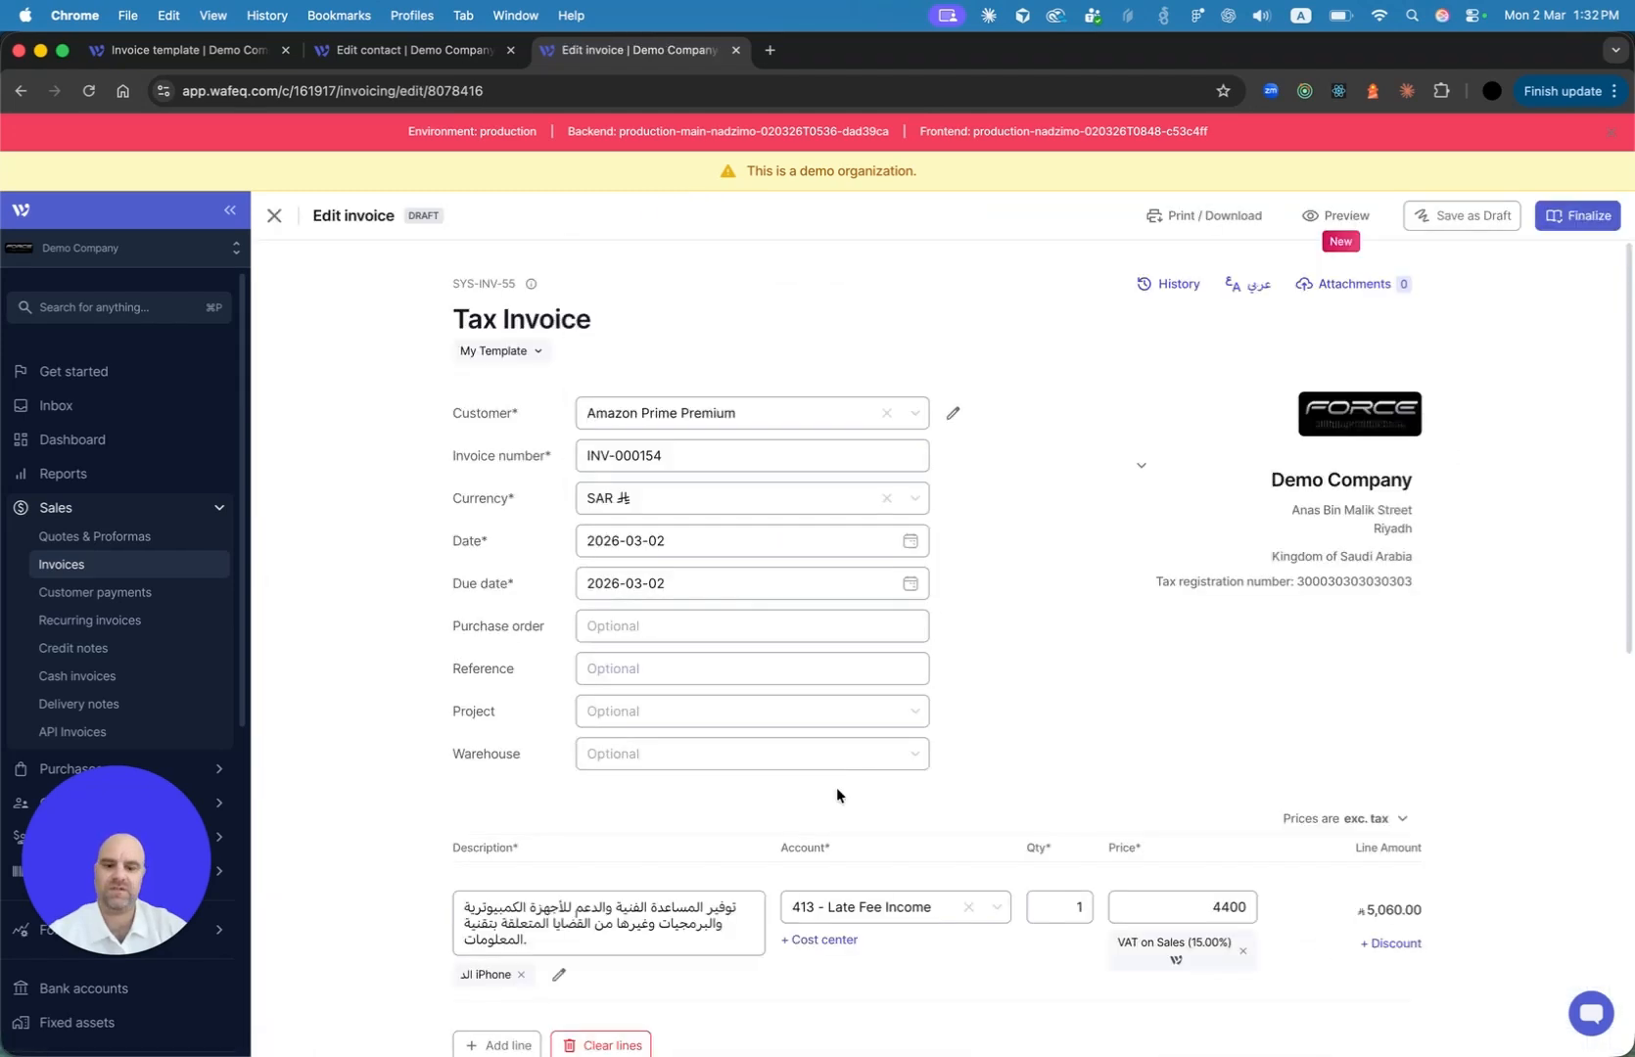
scroll(837, 787, "down", 4)
scroll(837, 787, "down", 5)
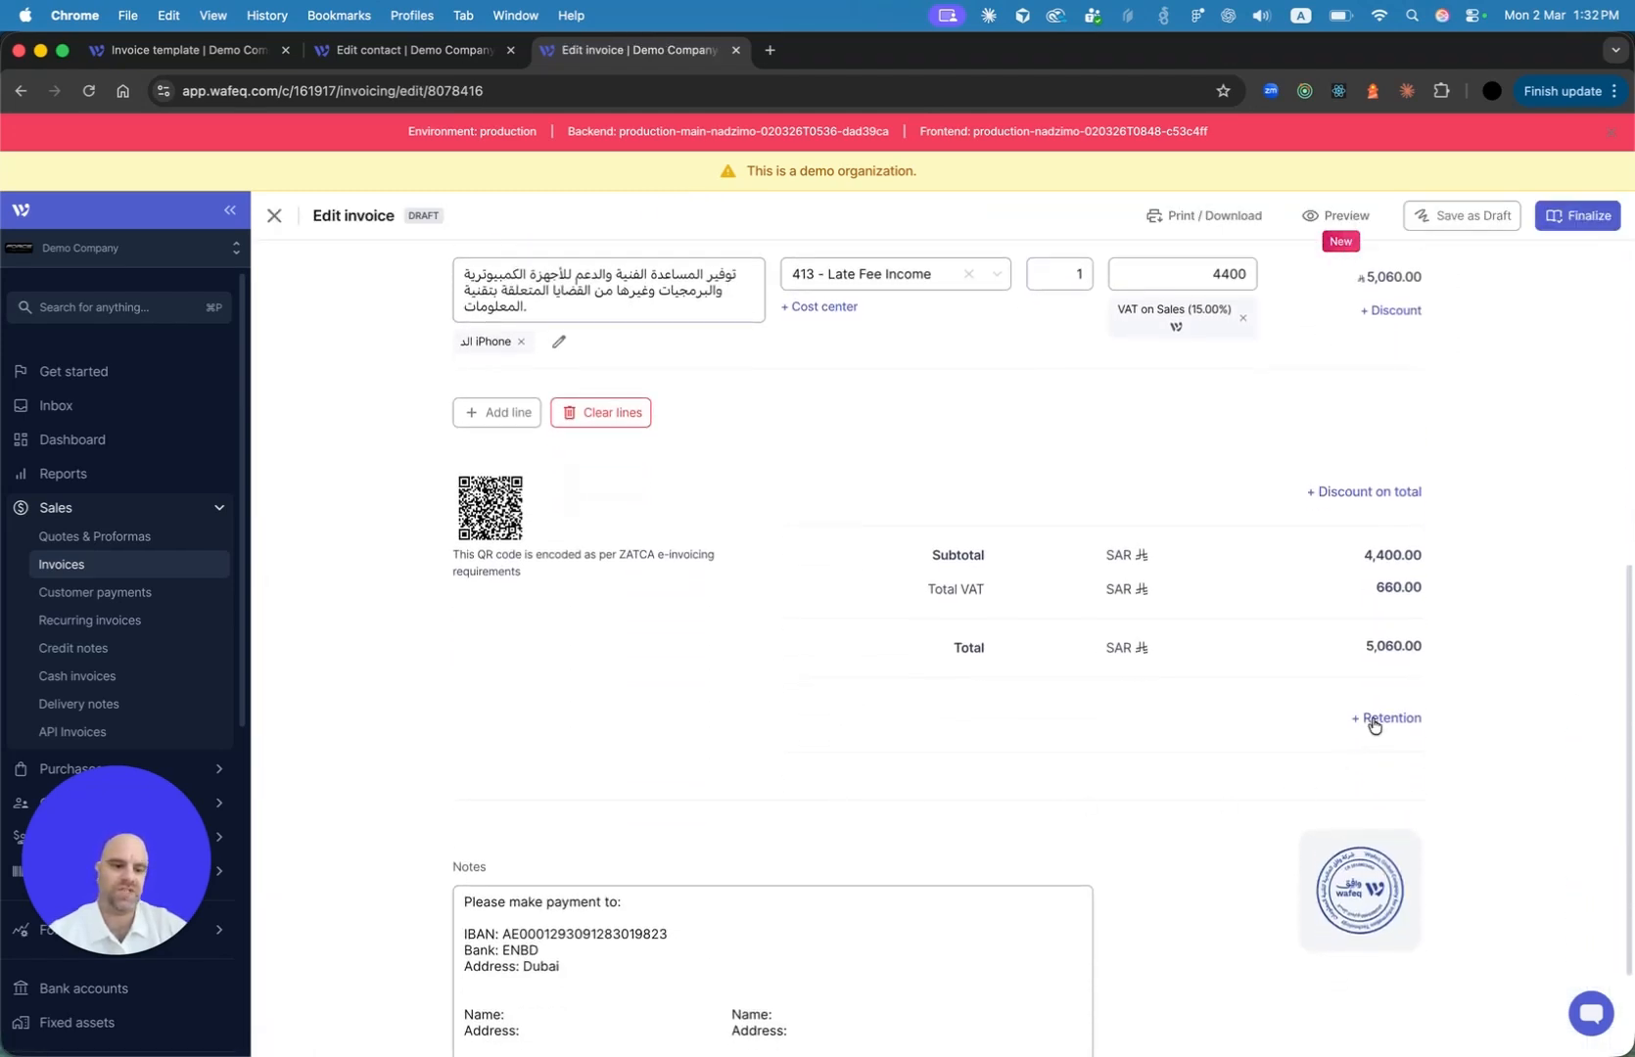
scroll(1362, 497, "up", 10)
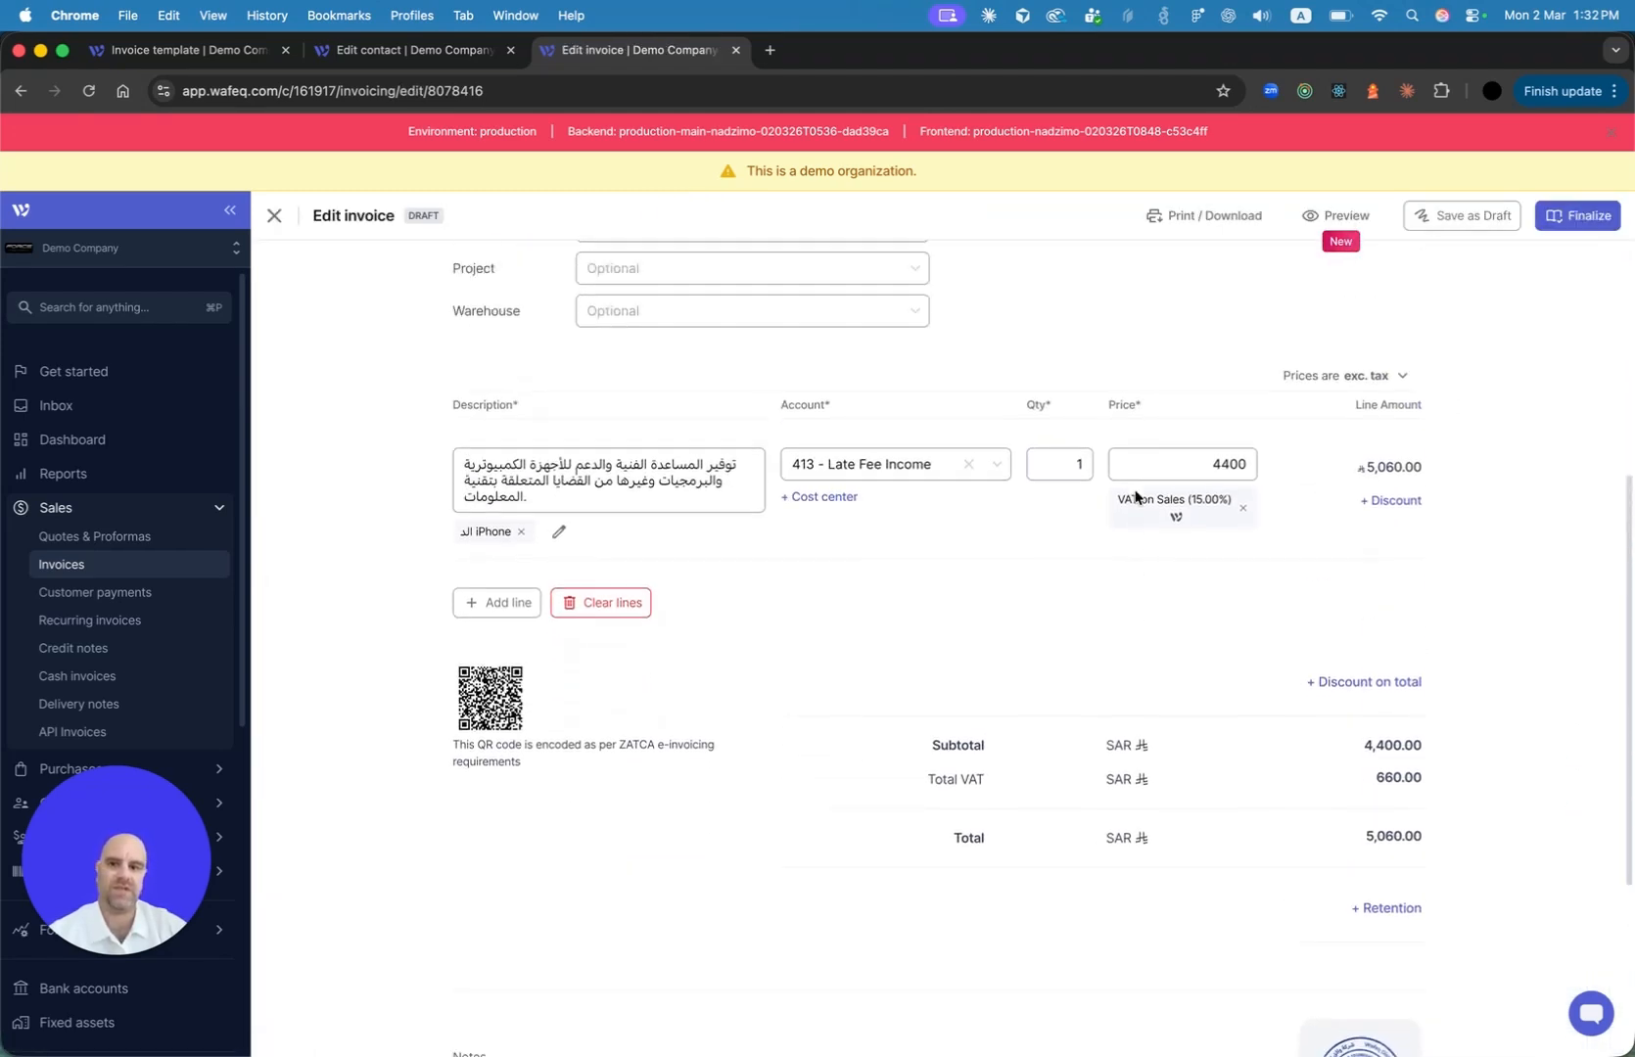
Return to the invoice template, review the visibility condition of the Discount cell in the totals, and close it unchanged
left_click(435, 54)
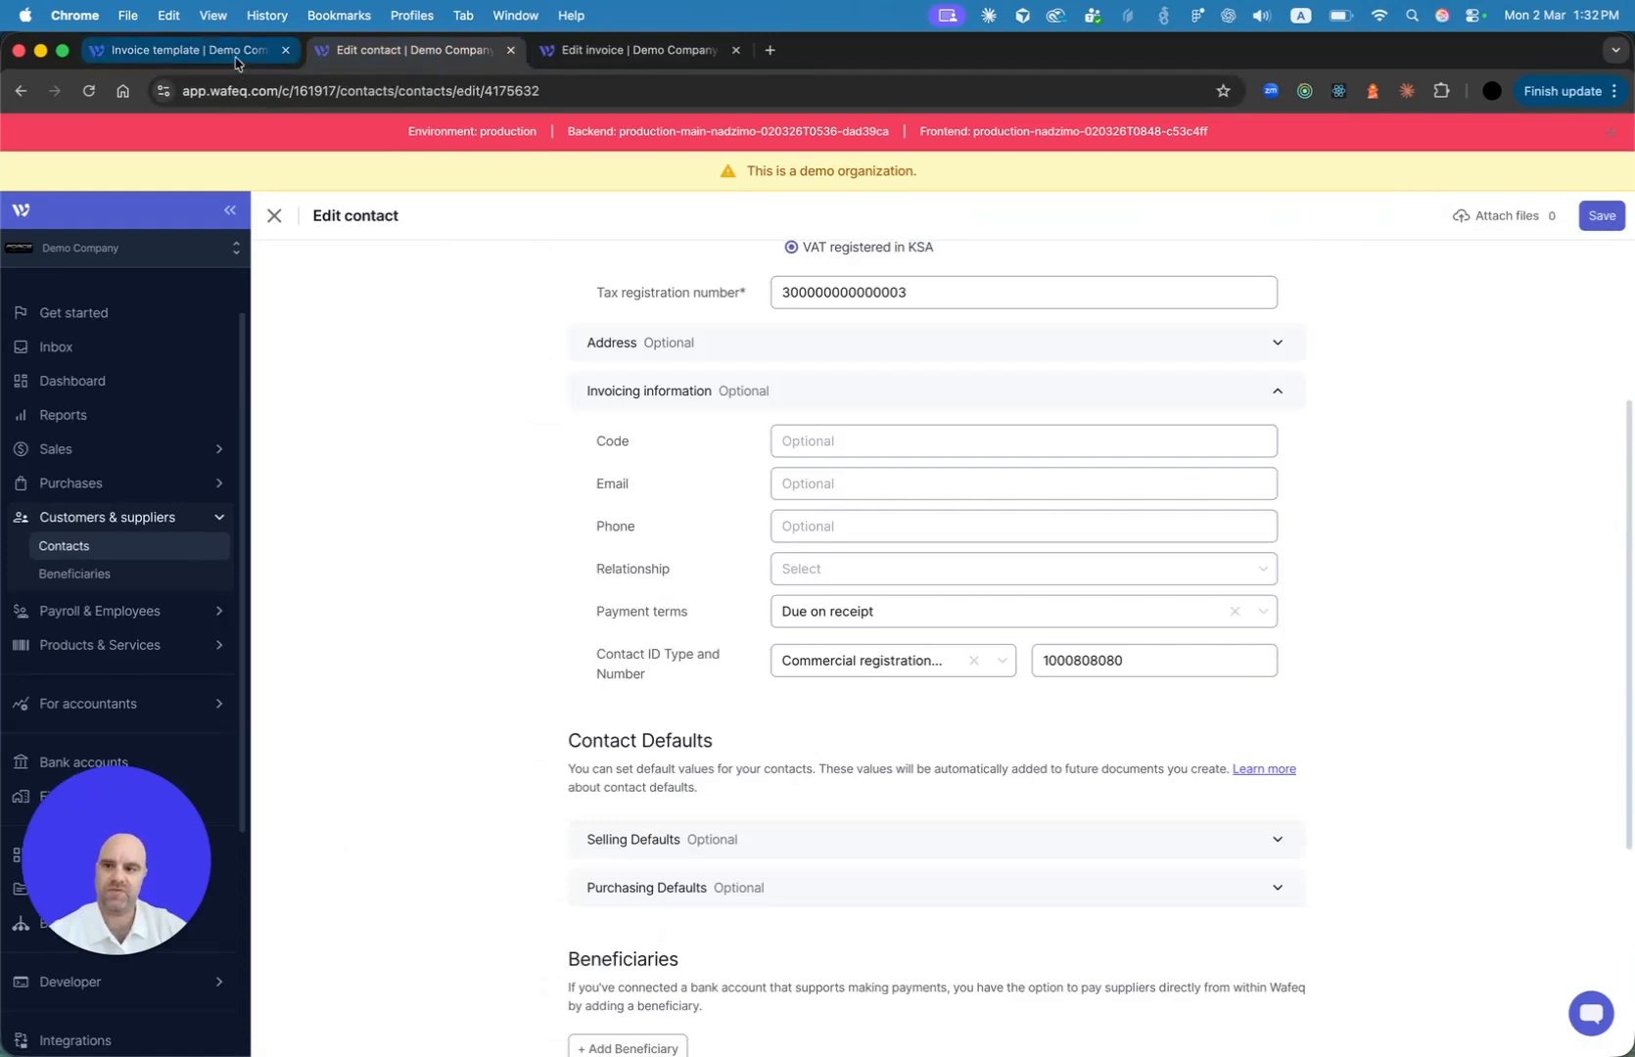
left_click(186, 50)
scroll(1236, 844, "down", 2)
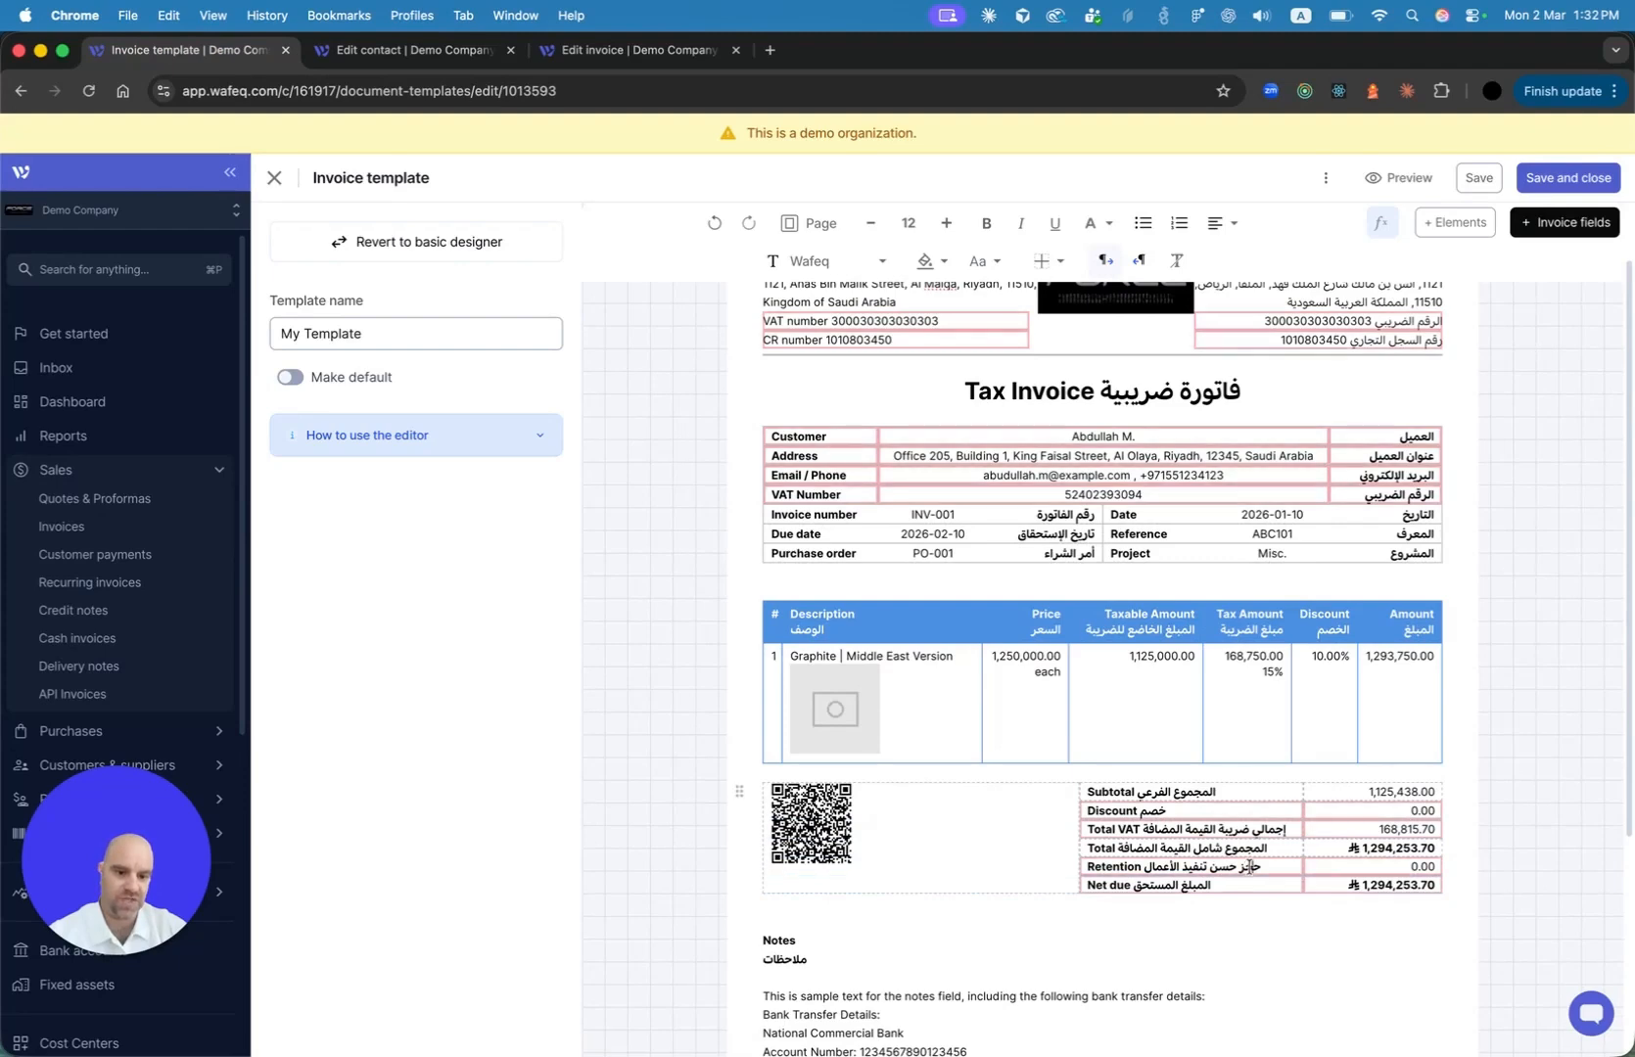
right_click(1140, 810)
left_click(1222, 539)
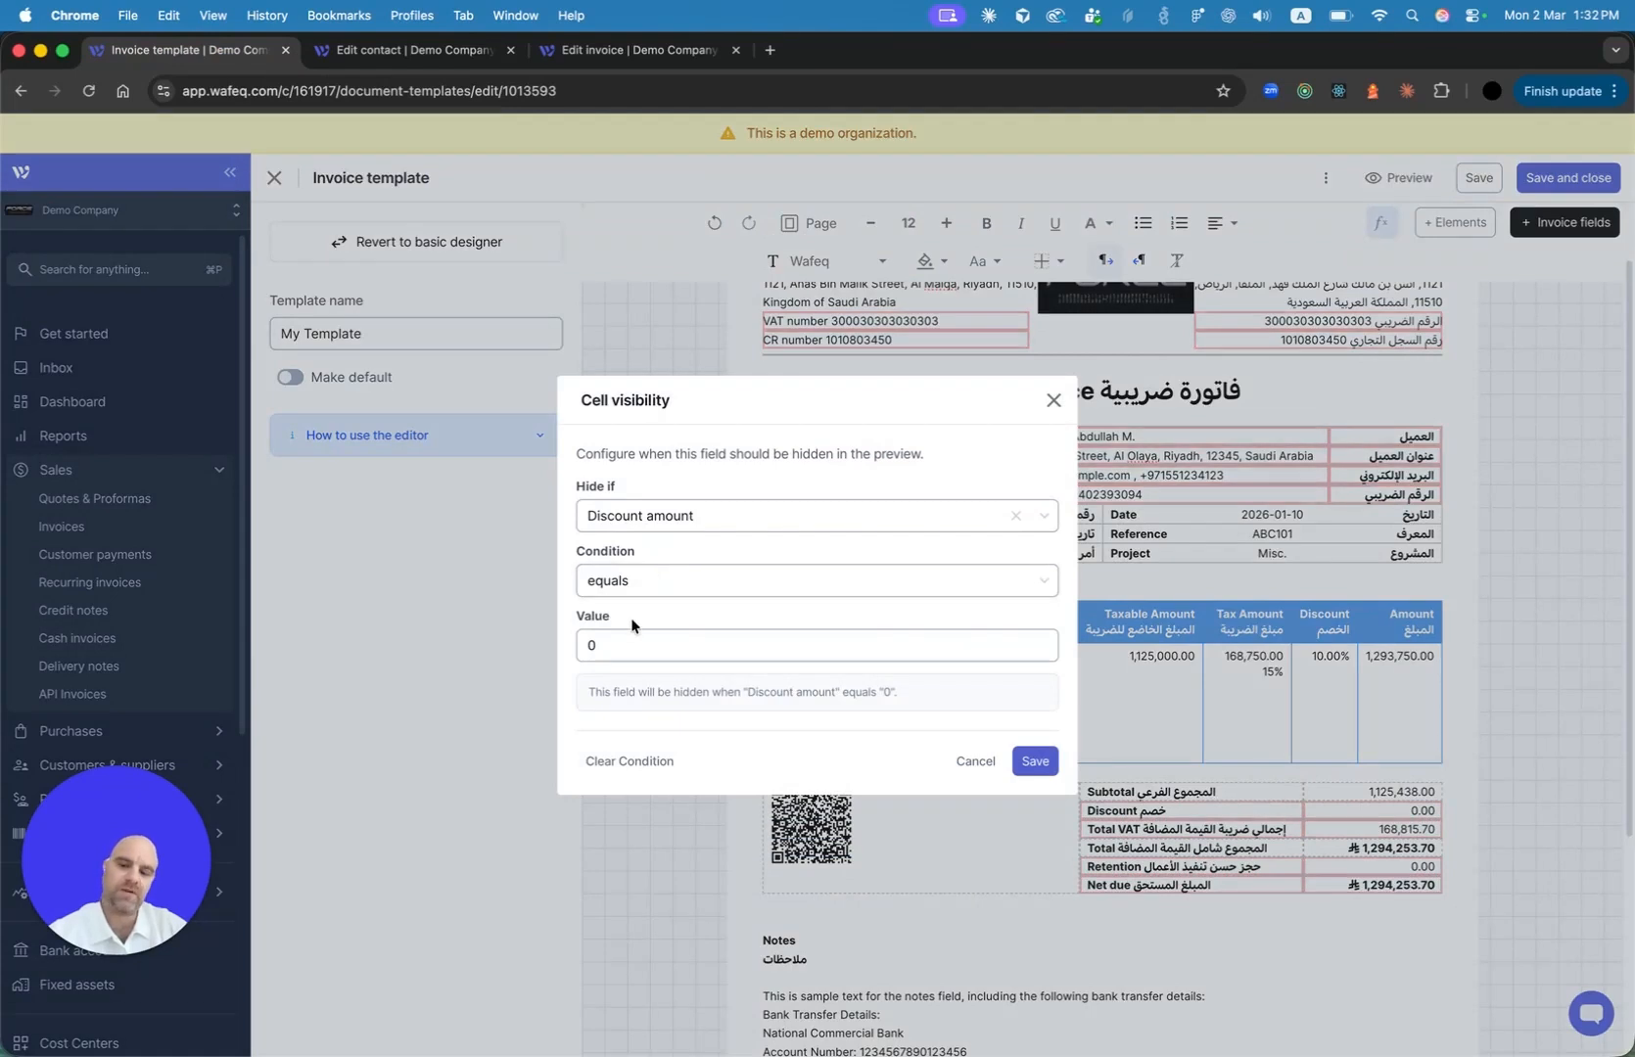
left_click(1054, 401)
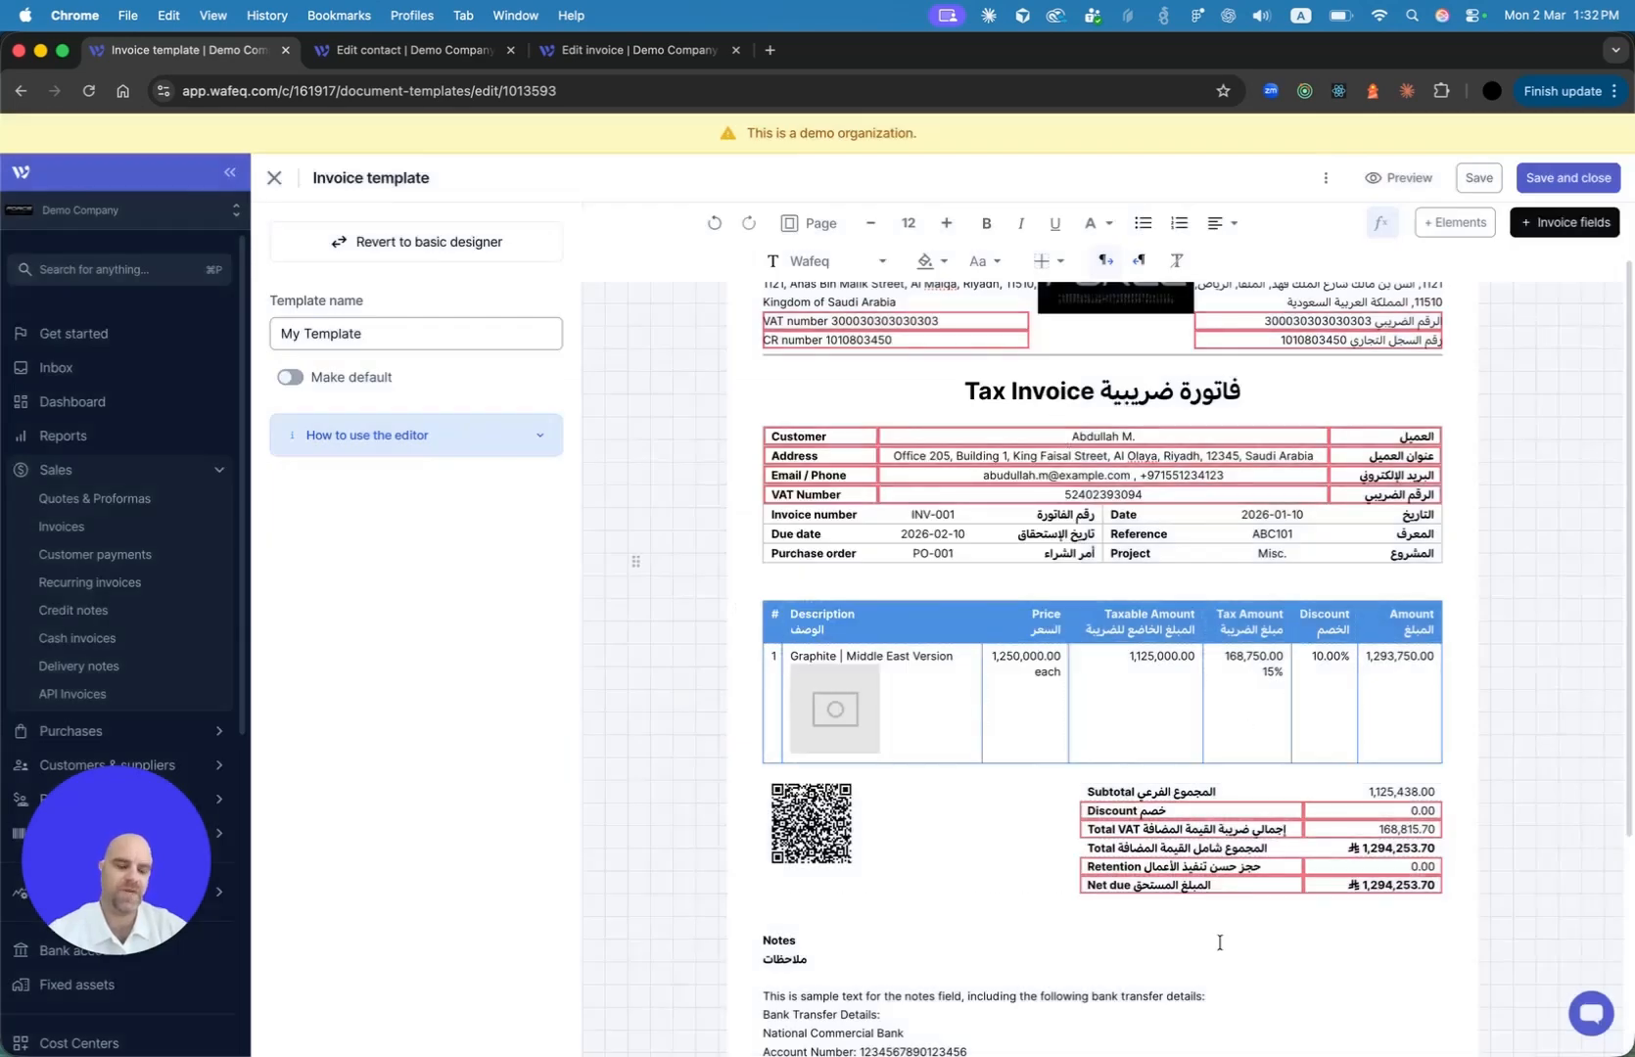
scroll(905, 324, "up", 2)
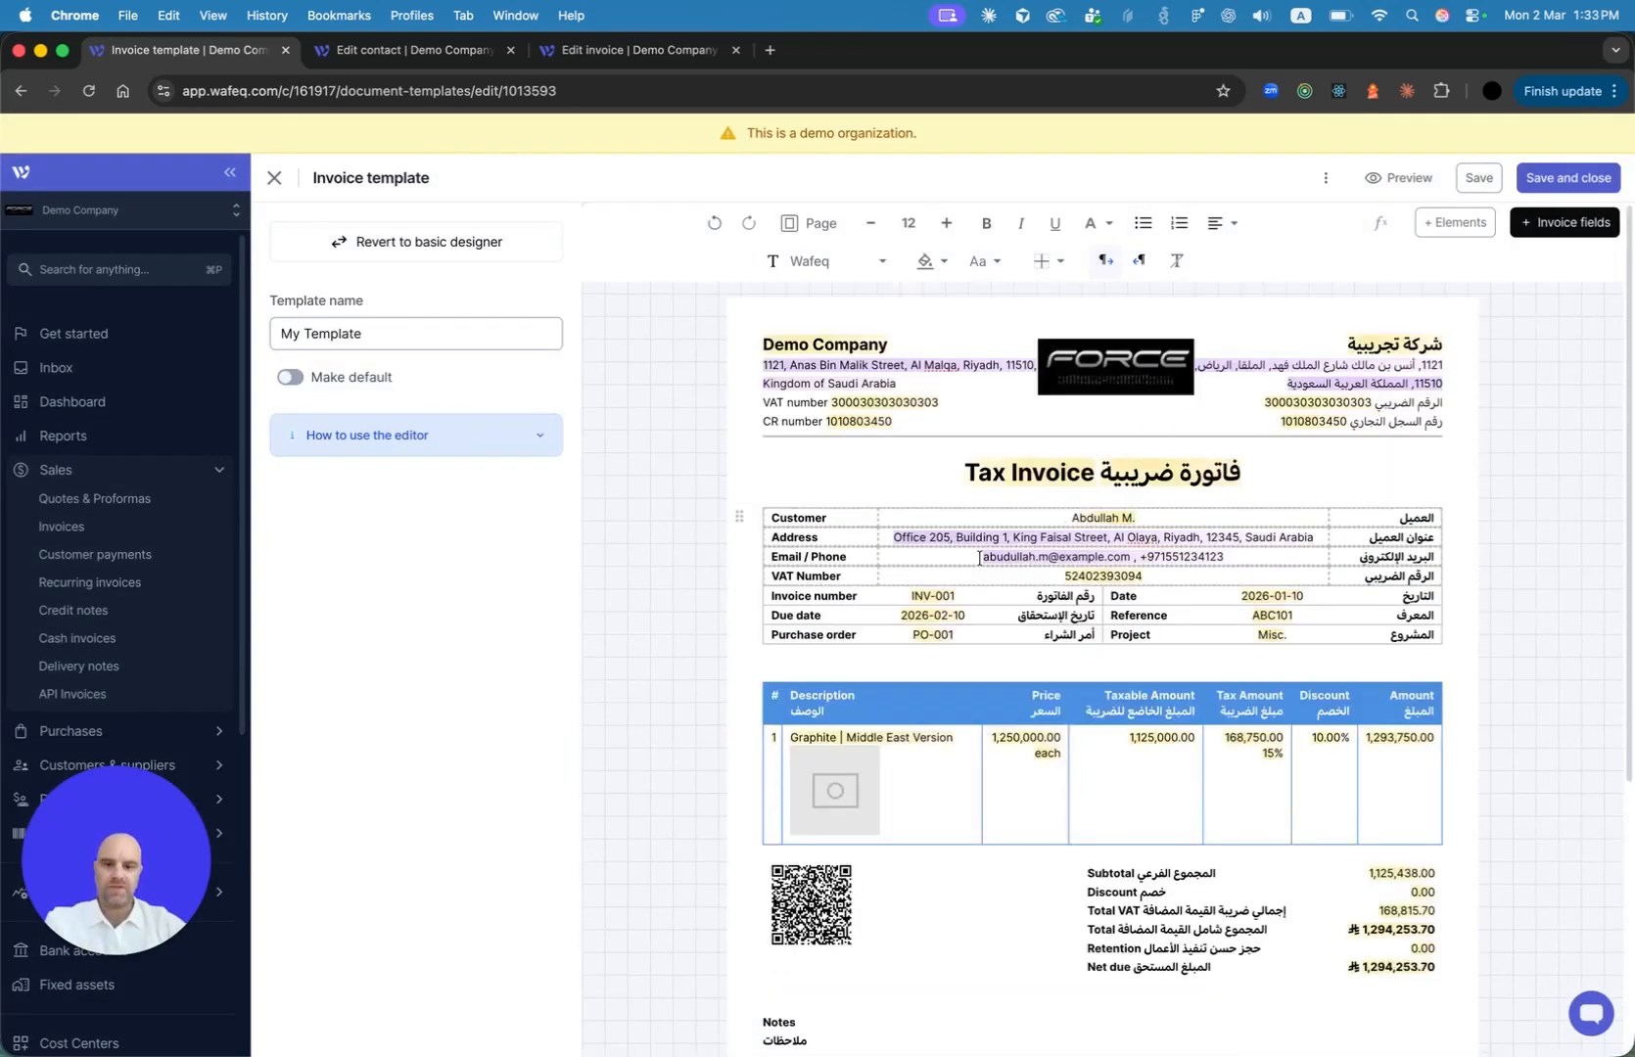
Review the template's page settings, including the option to set a background color, and close them without applying changes
left_click(801, 224)
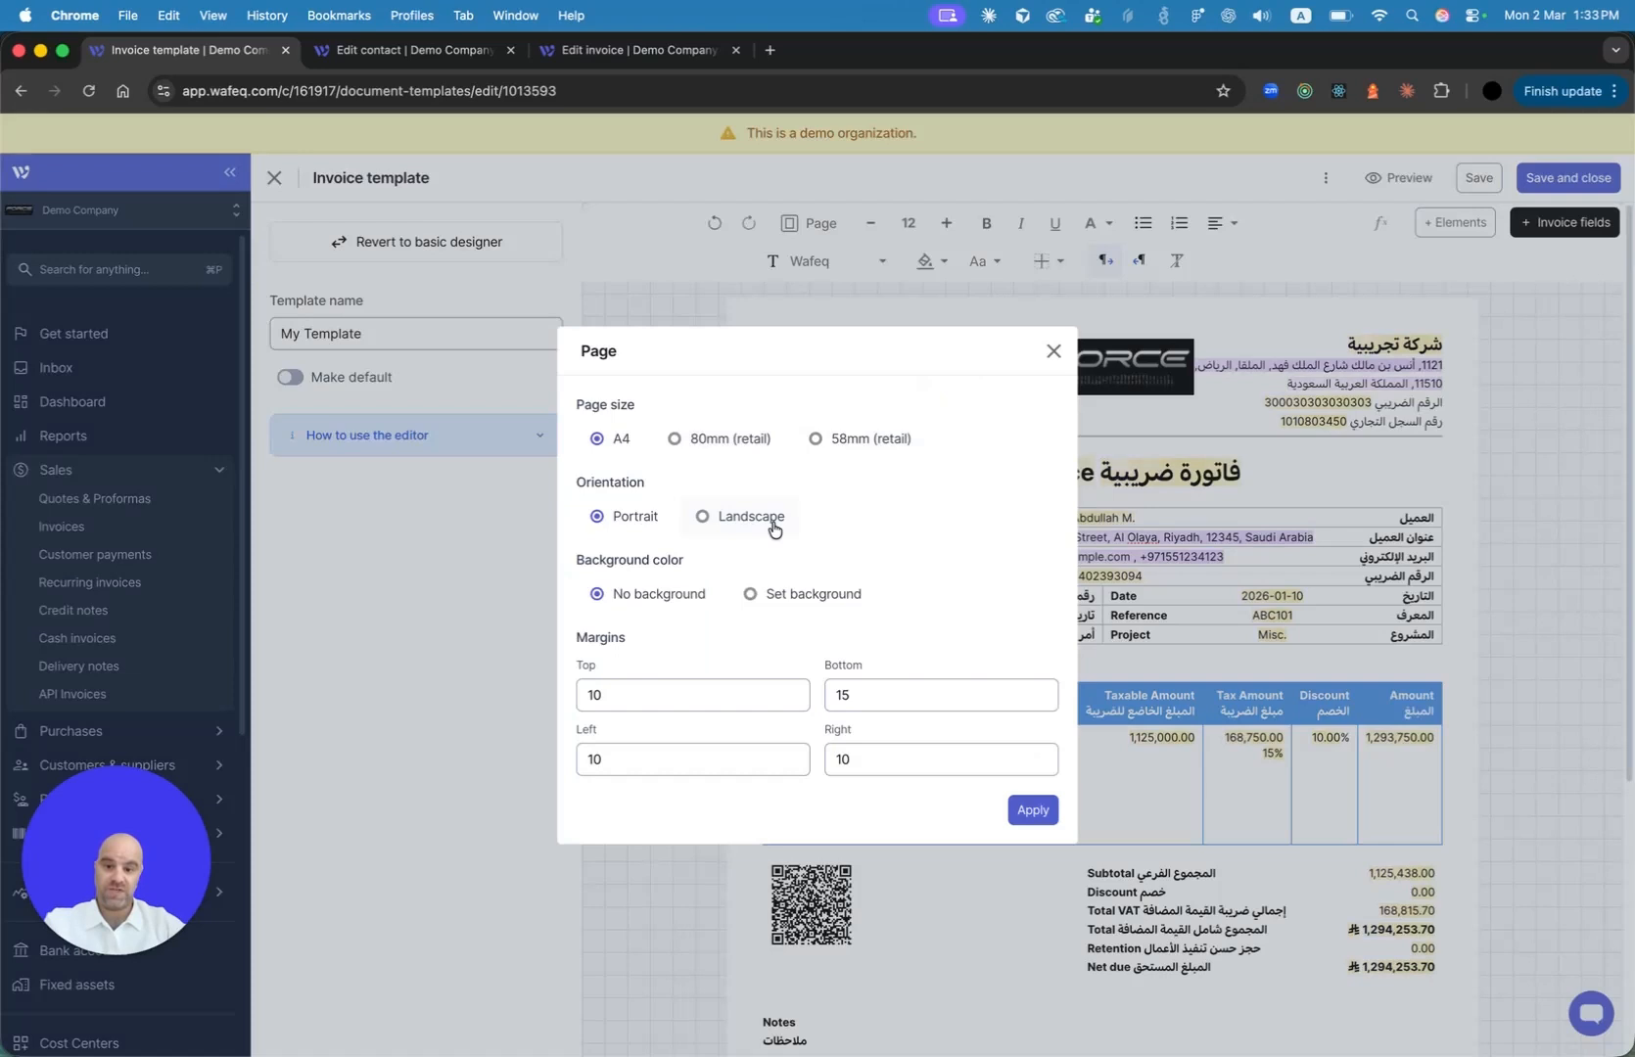
left_click(803, 594)
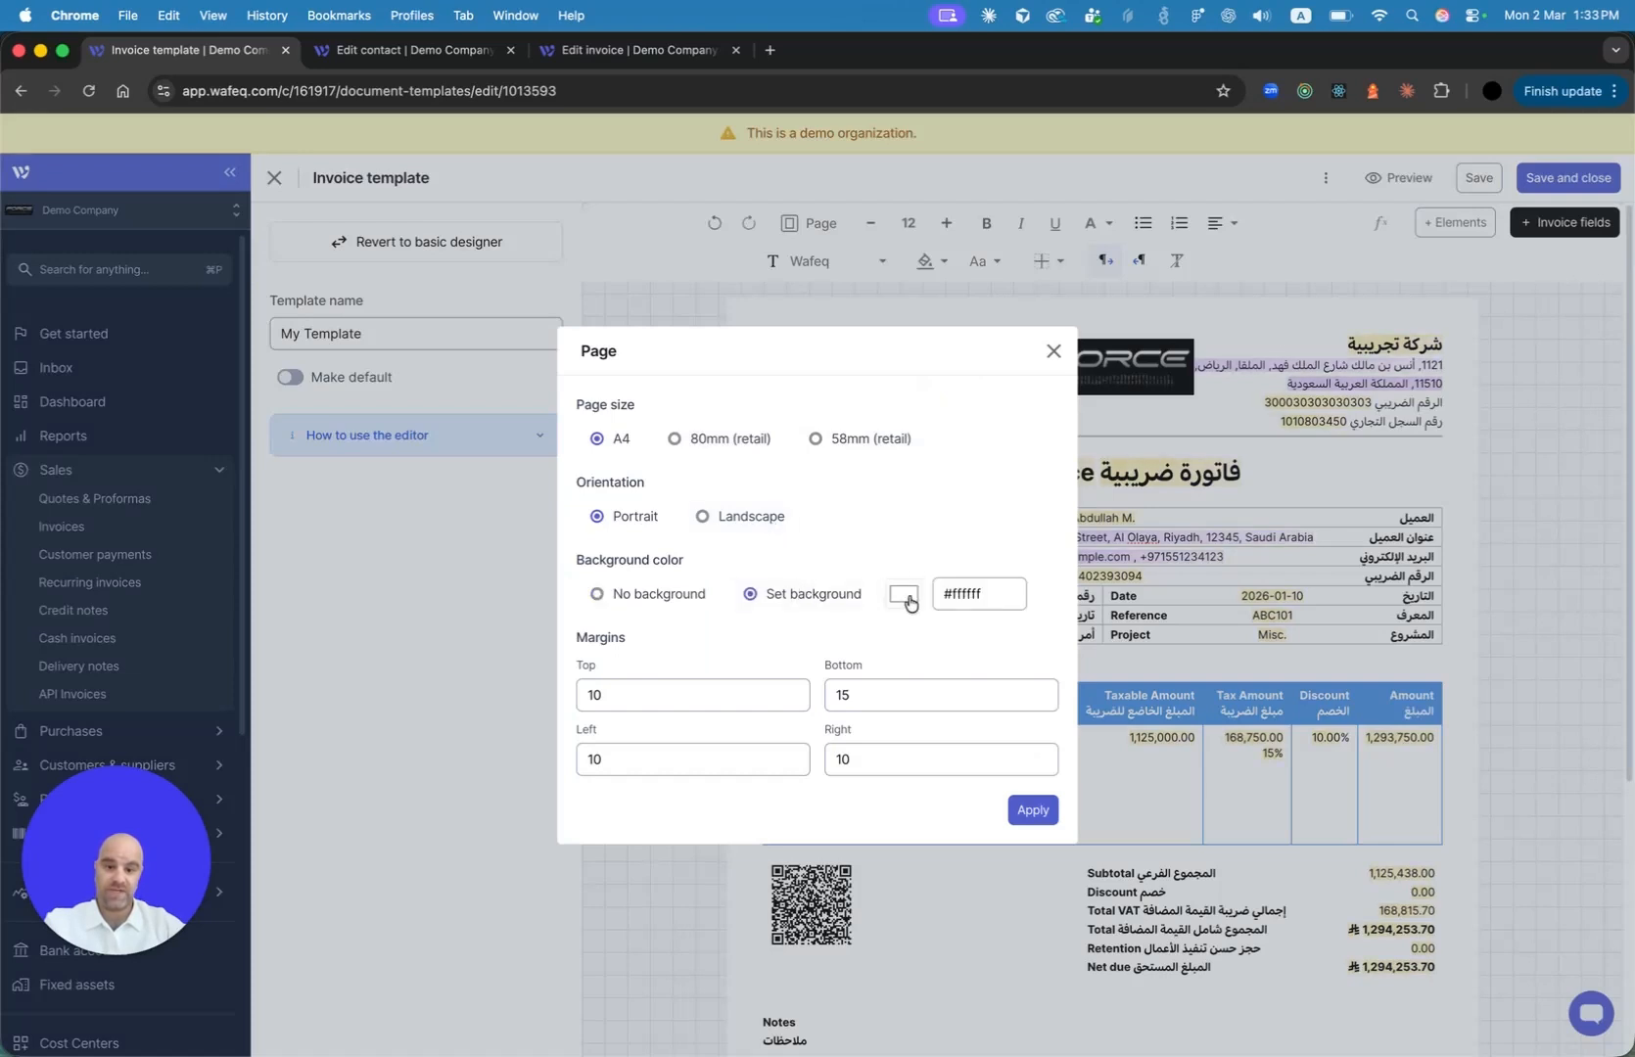
left_click(675, 595)
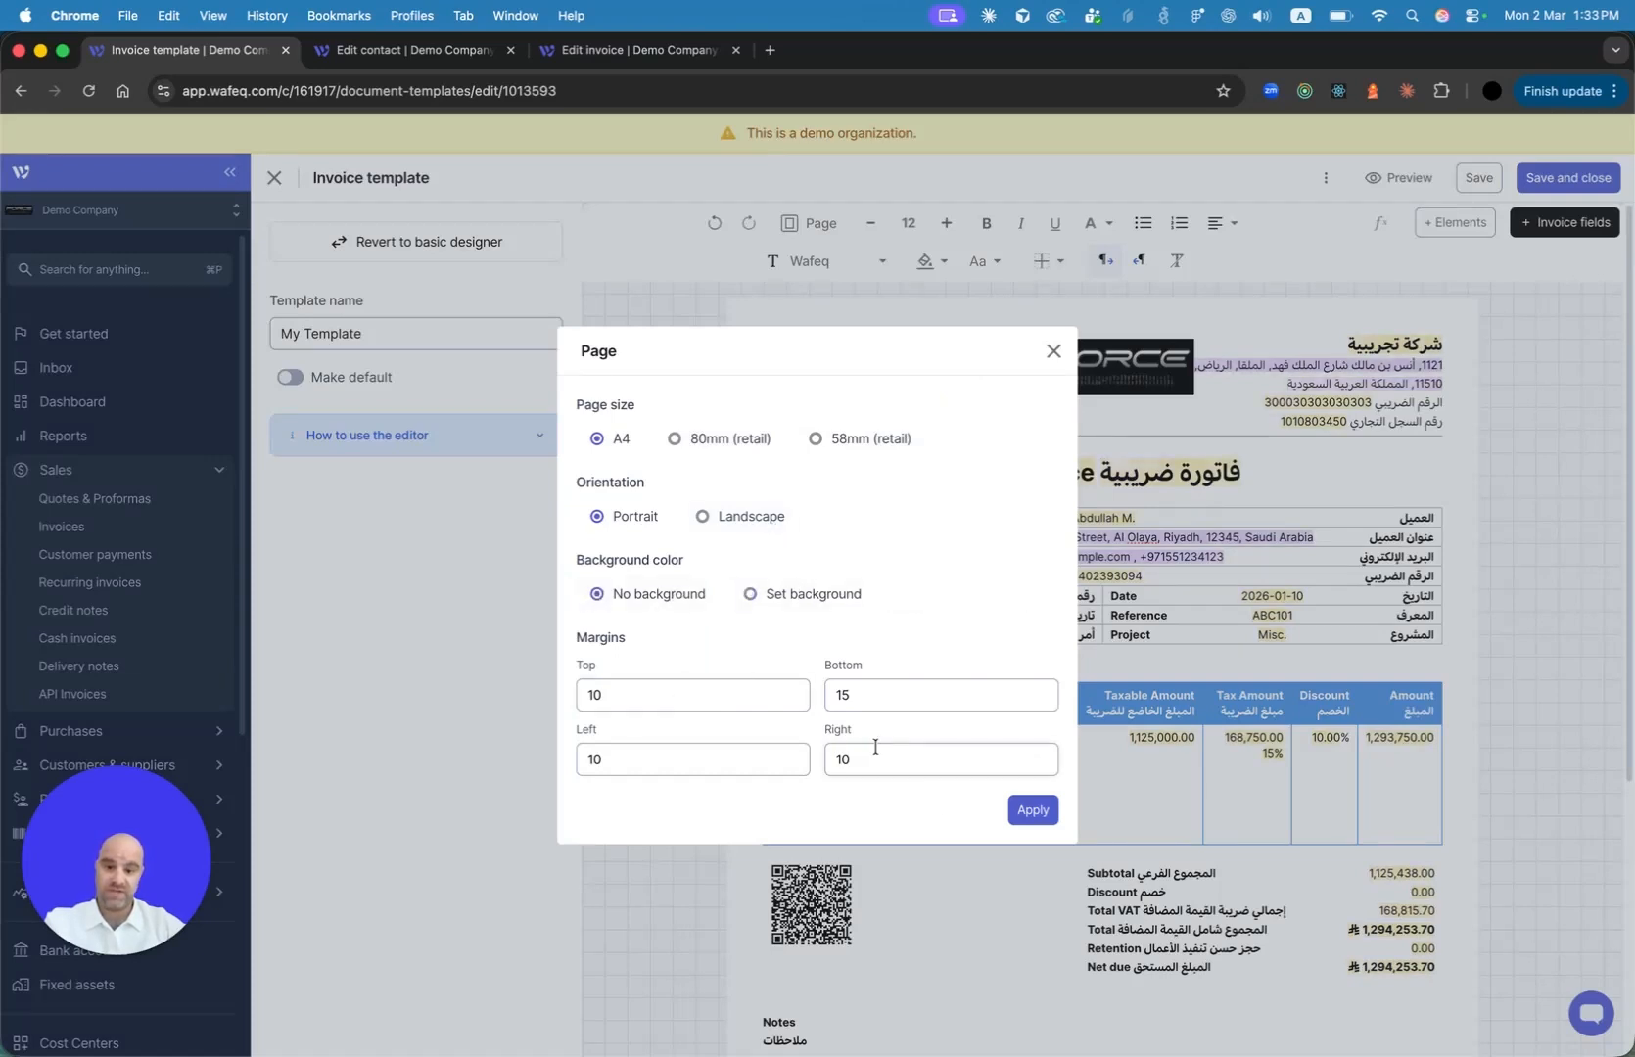
left_click(1053, 352)
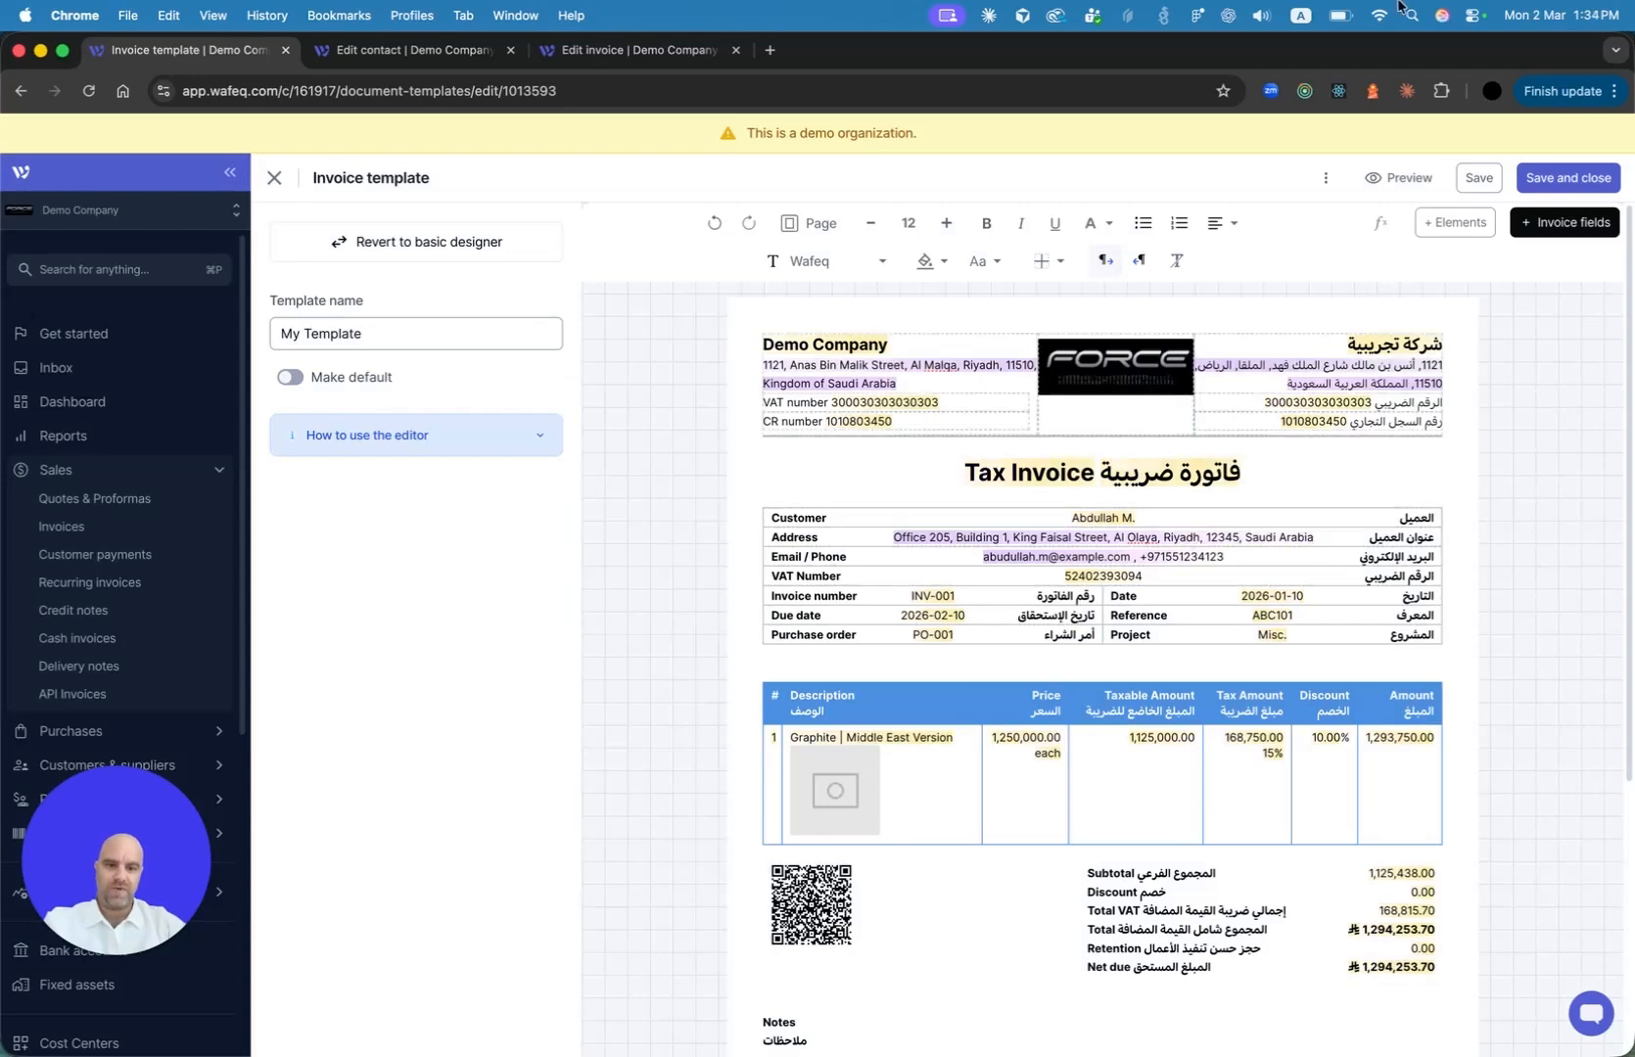
Preview the template and examine its customer details, line items, totals and the payment details beneath the notes
left_click(1373, 175)
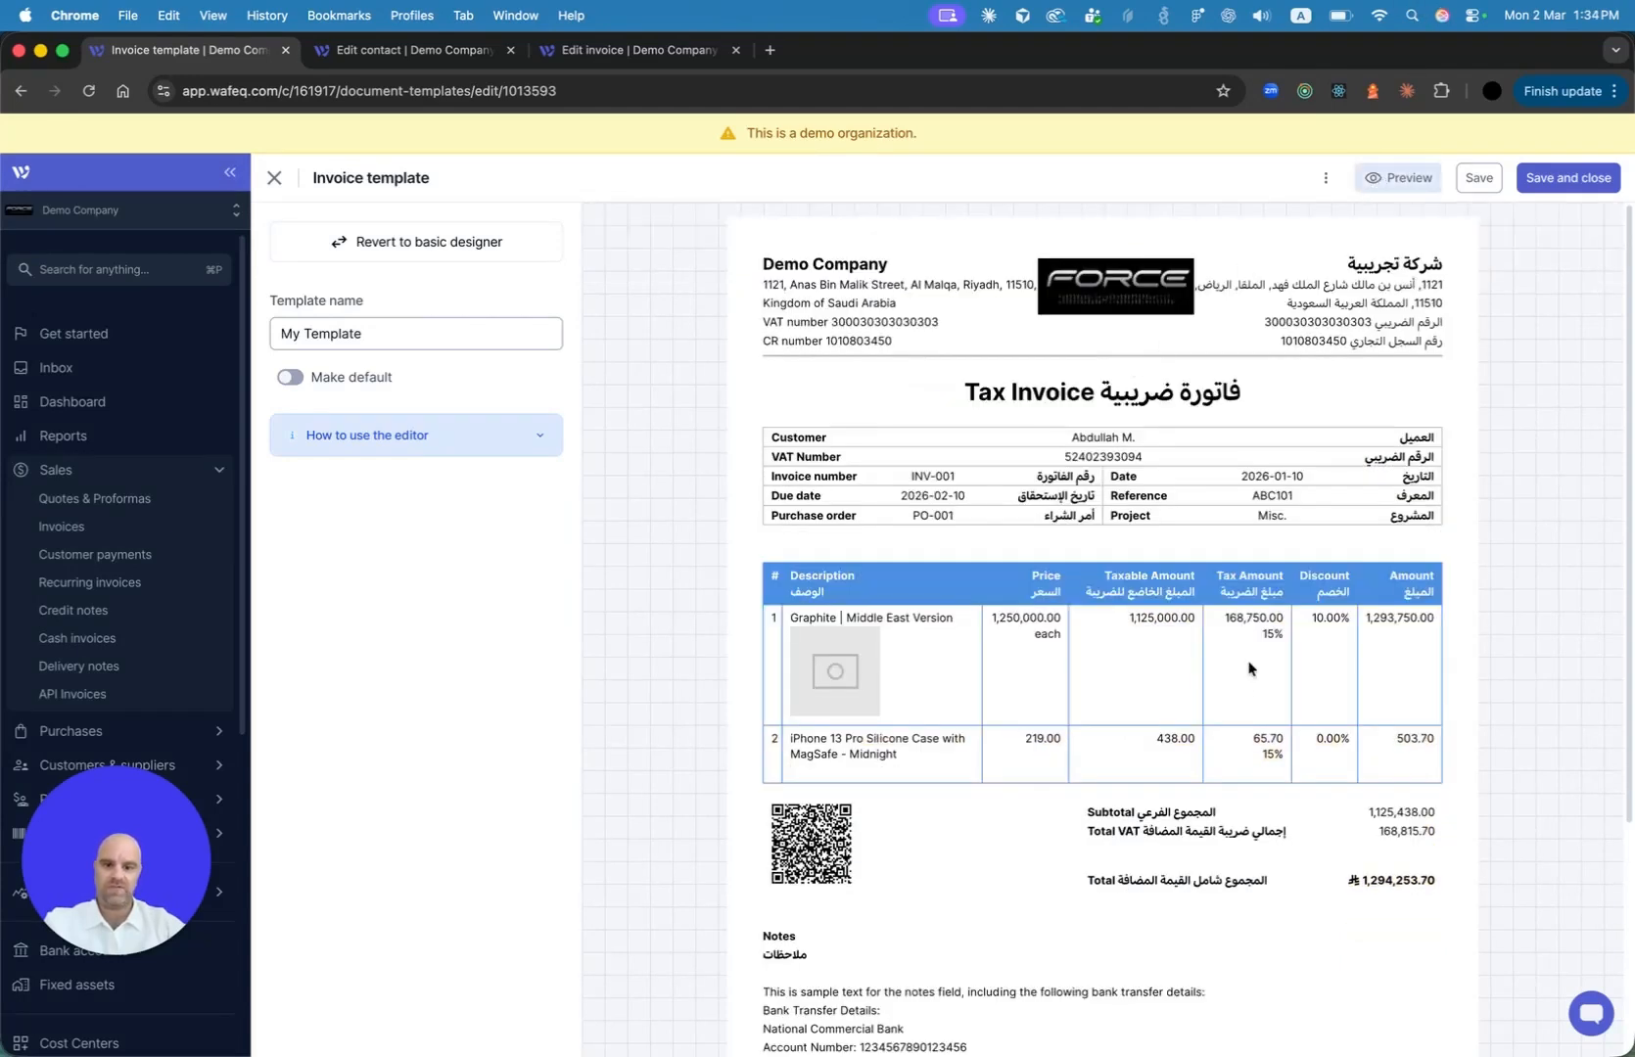
scroll(1223, 734, "down", 2)
scroll(1221, 737, "up", 2)
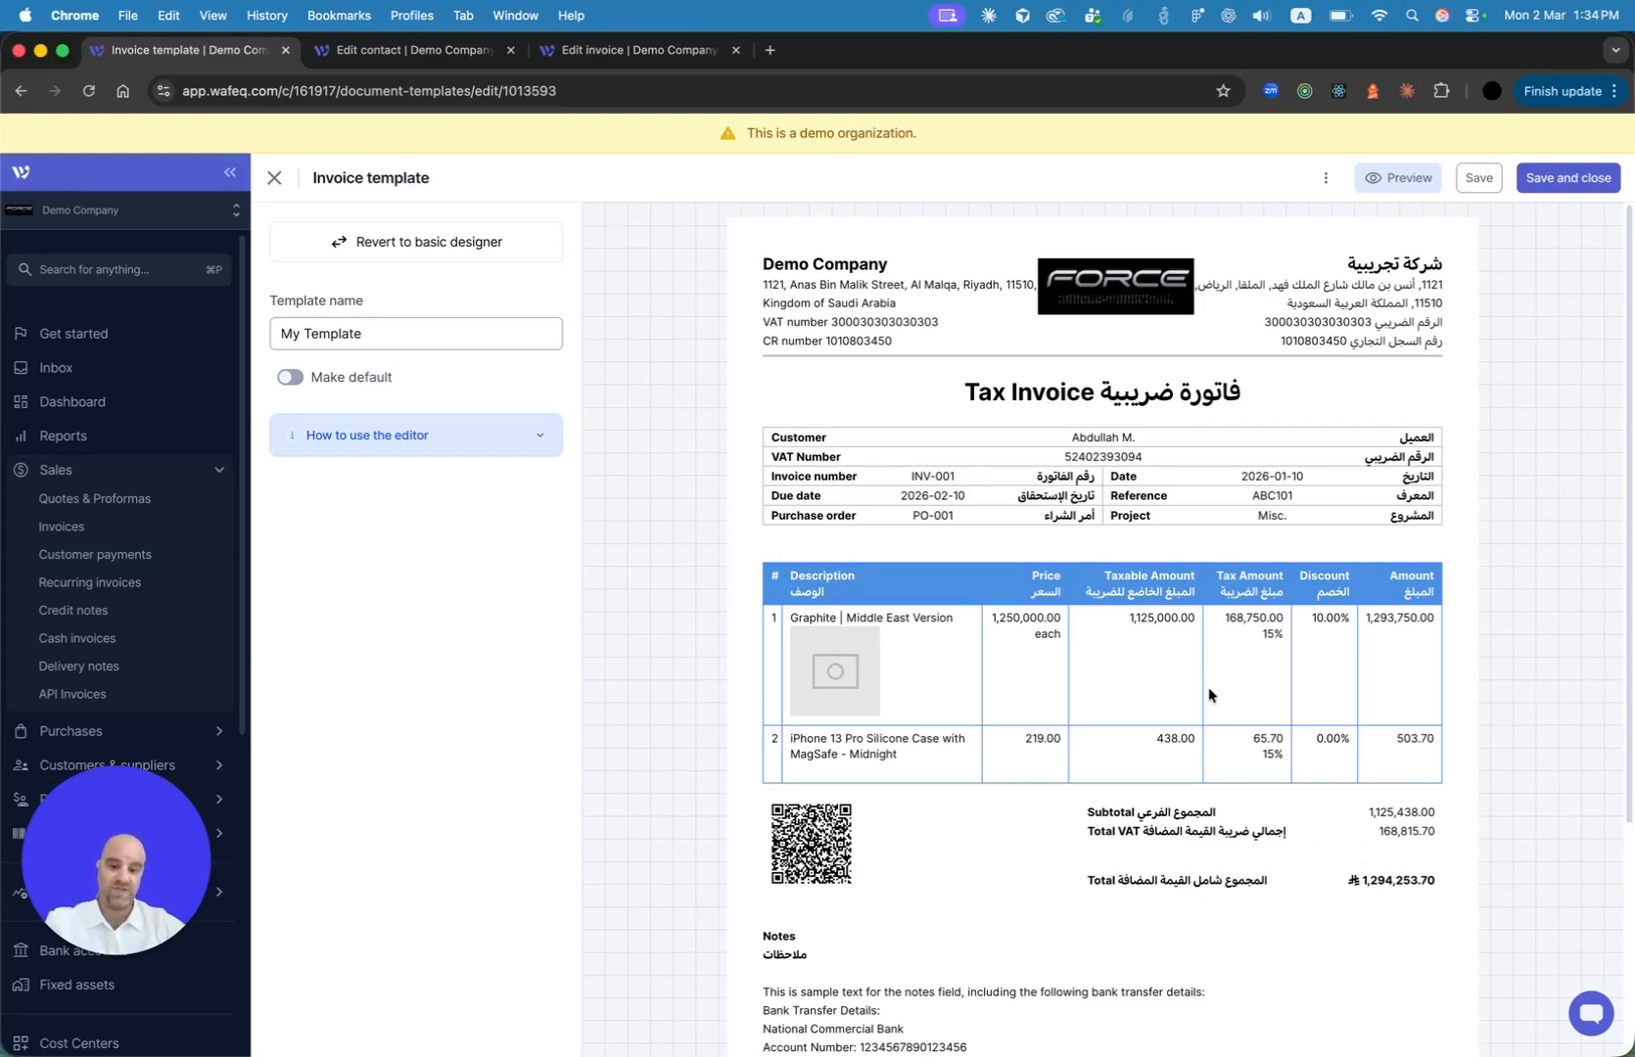
scroll(1209, 695, "down", 5)
left_click_drag(769, 819, 937, 867)
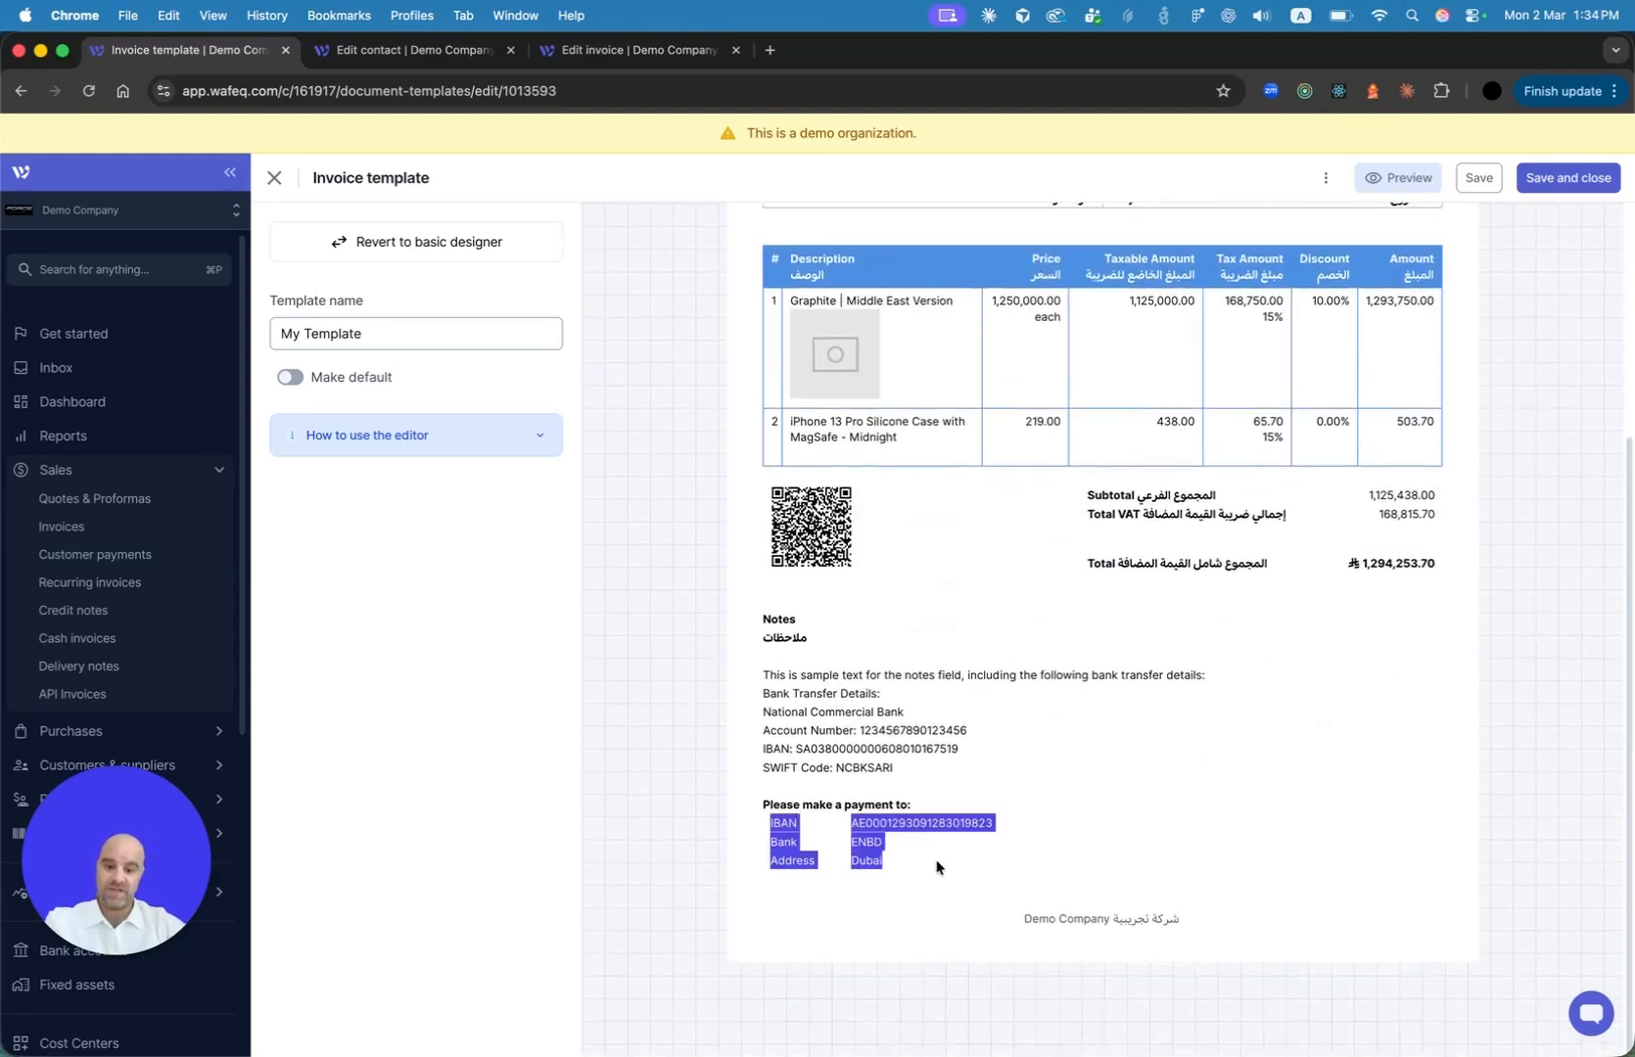
Clear the text selection in the payment details and leave the preview to return to the template editor
left_click(937, 868)
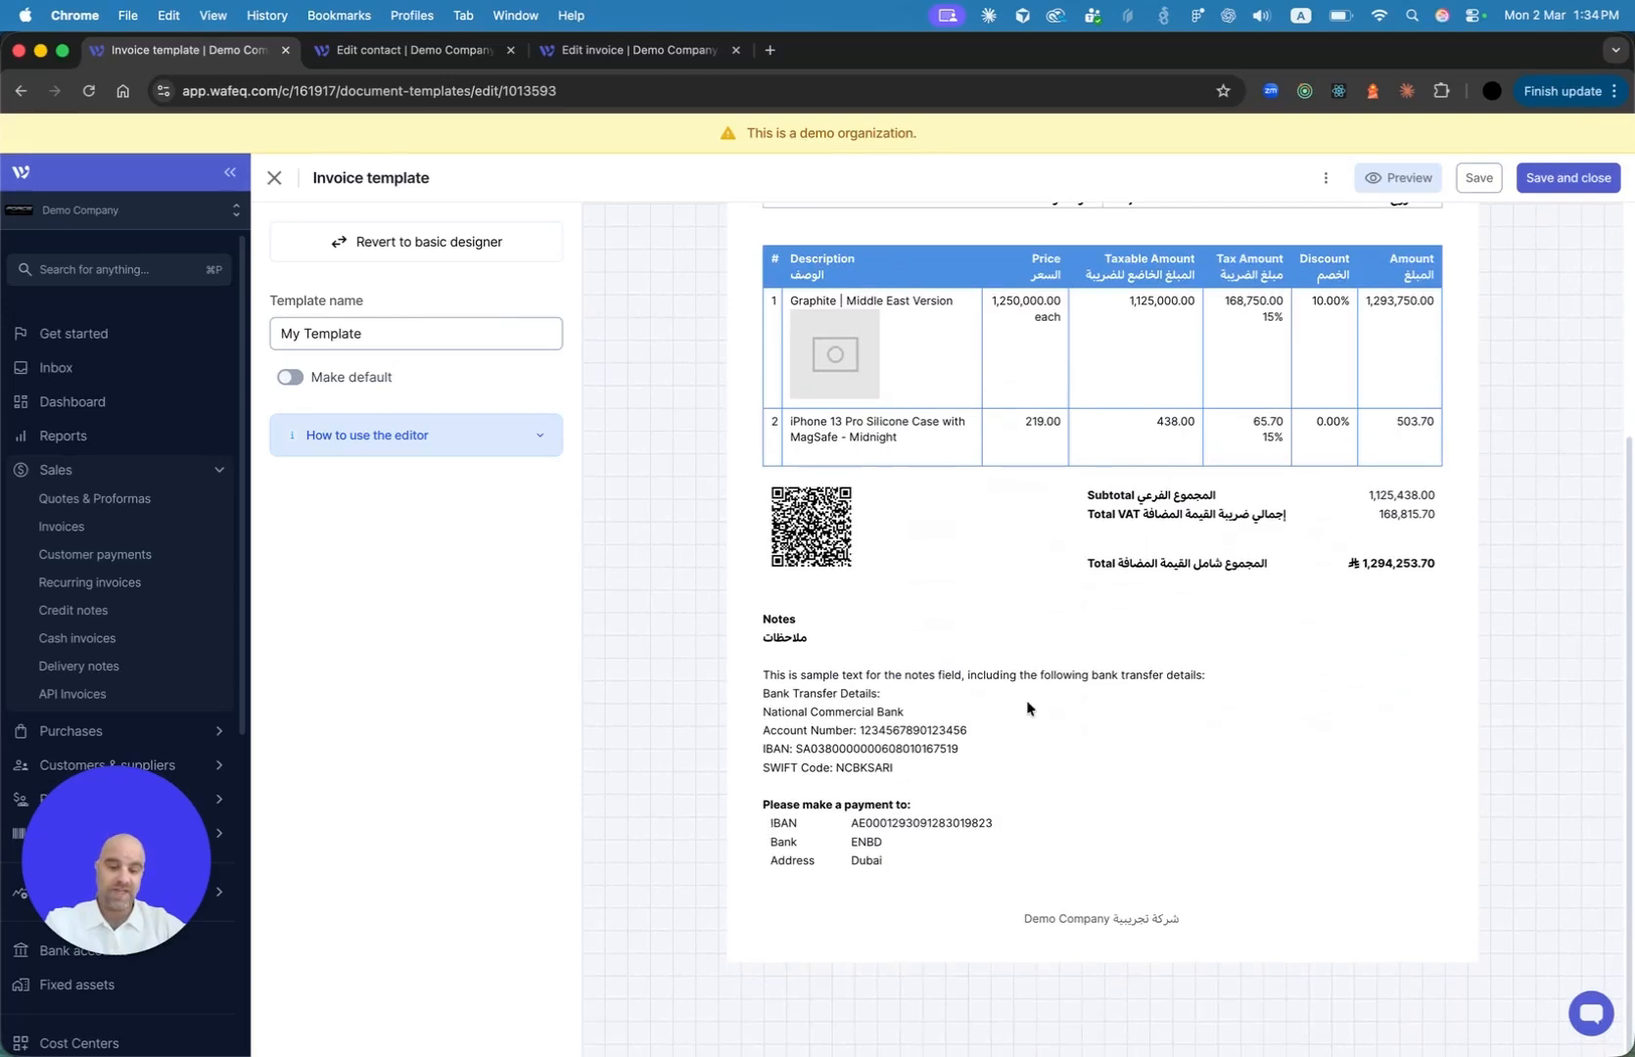
scroll(1026, 705, "up", 5)
left_click(1398, 178)
scroll(1154, 715, "down", 5)
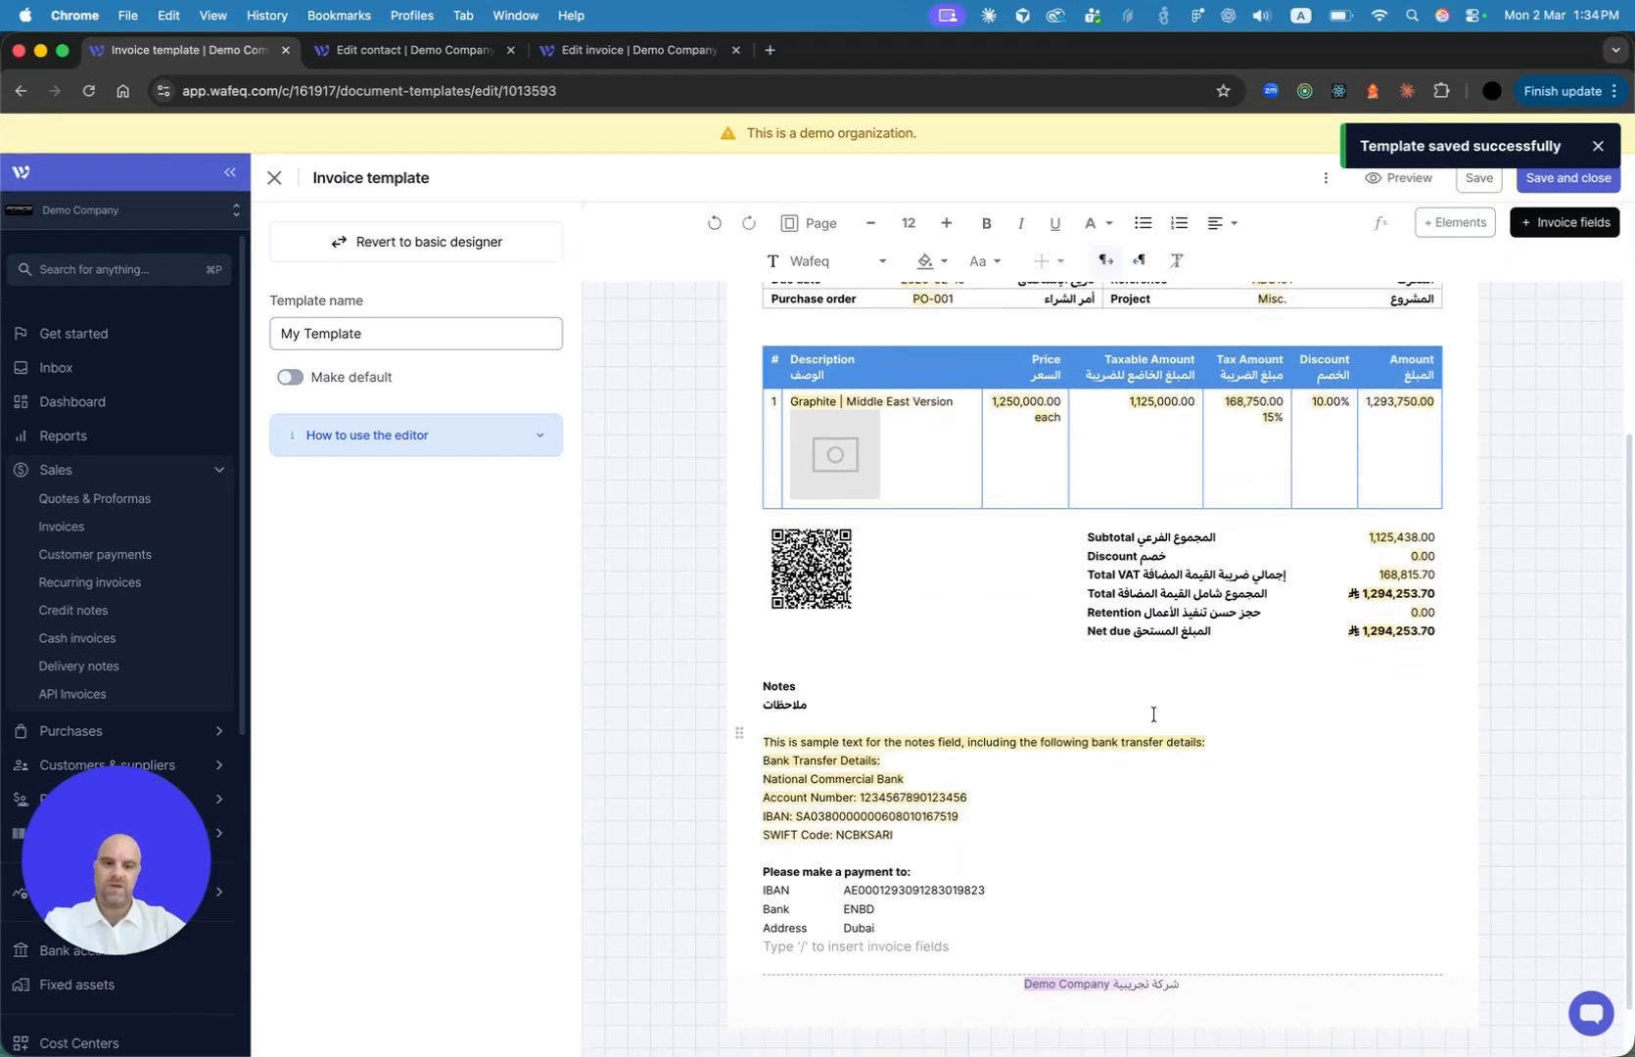
Inspect the QR code element beside the totals and deselect it without making changes
scroll(1153, 715, "up", 1)
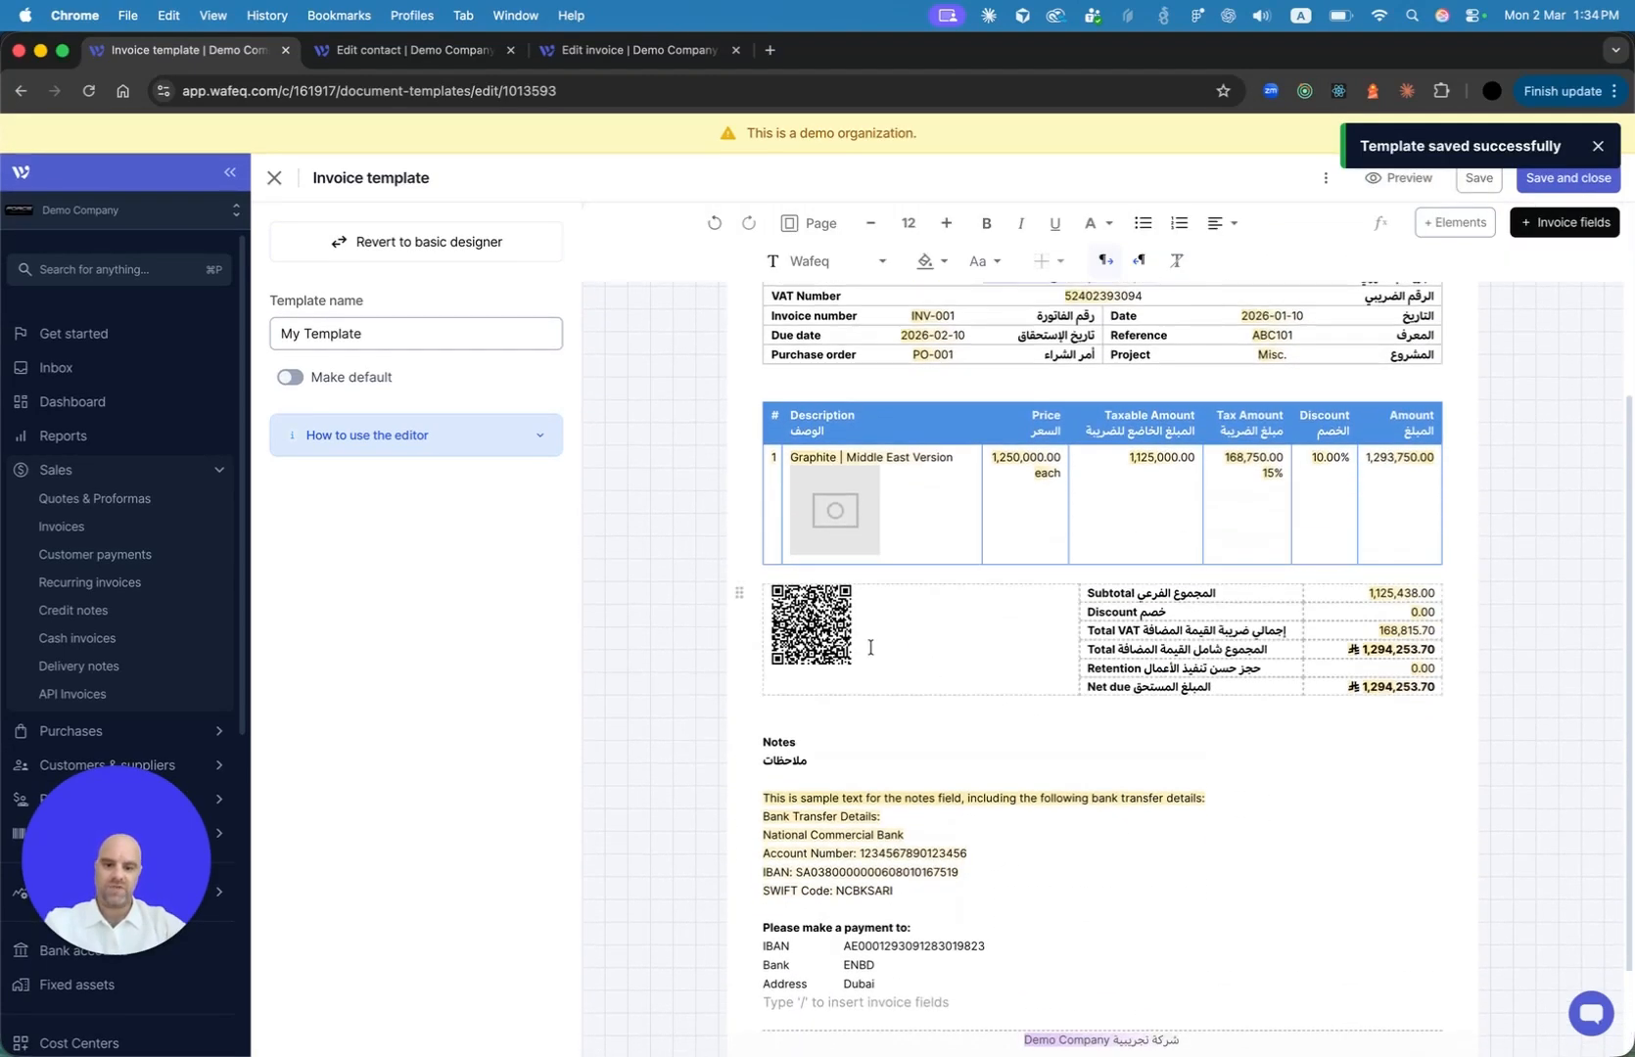
left_click(832, 628)
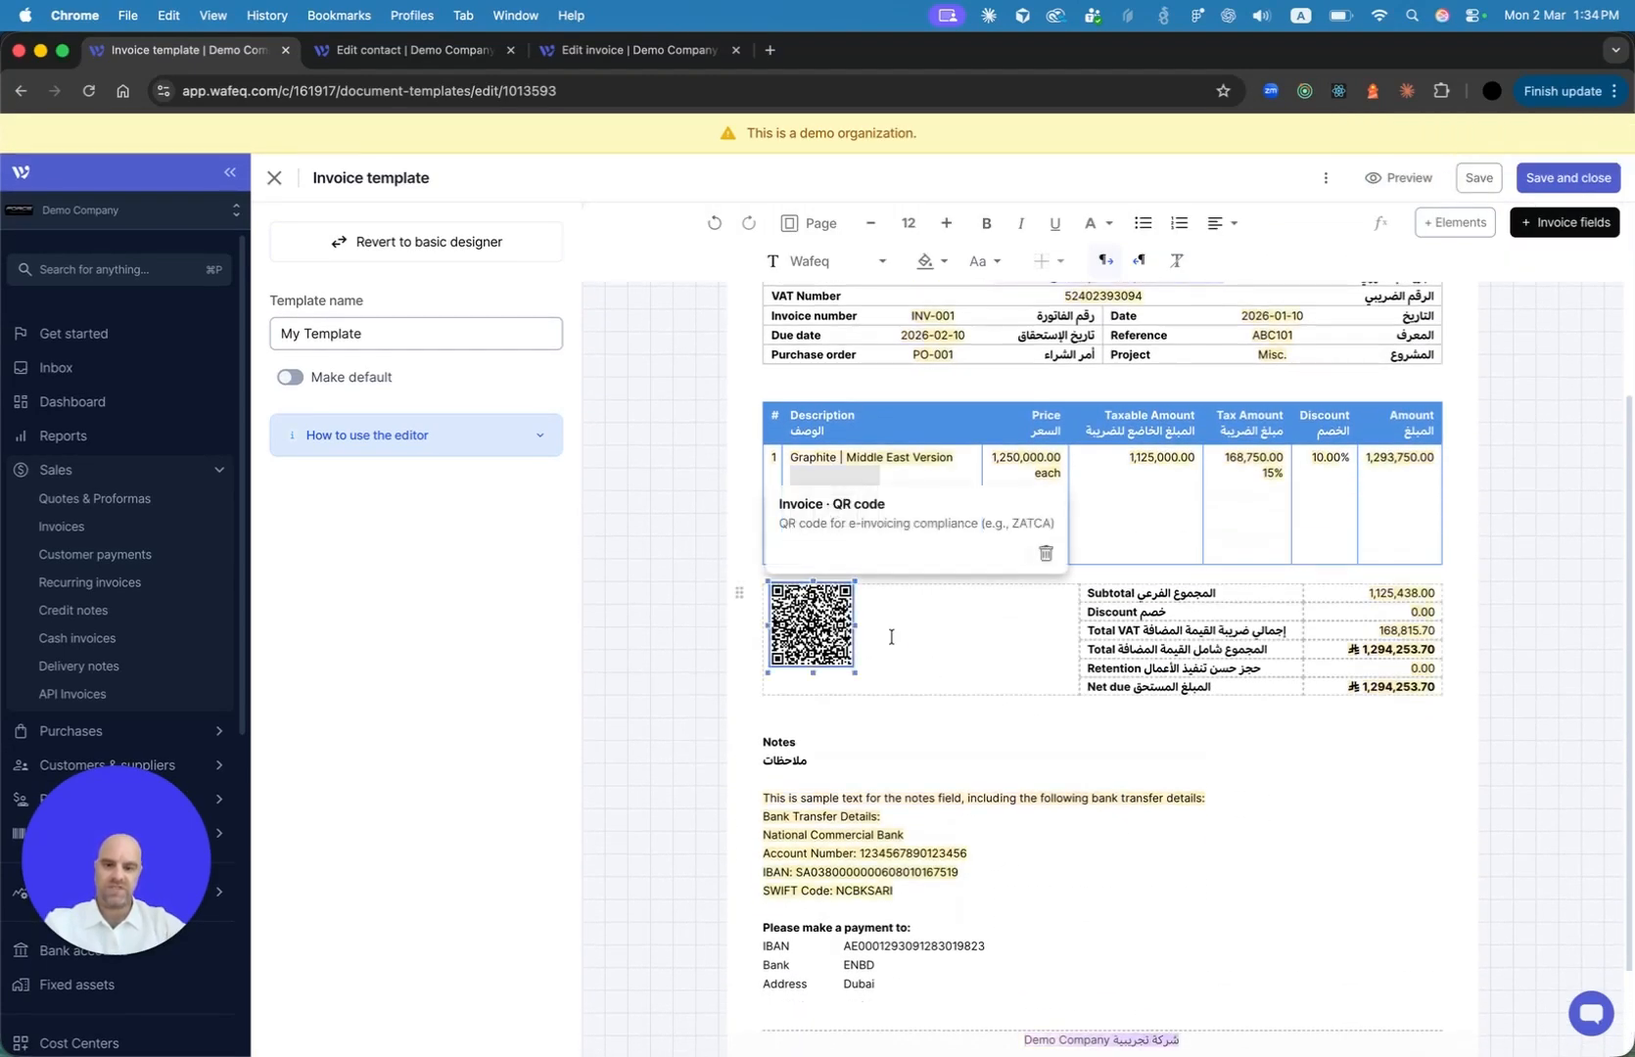
left_click(893, 633)
left_click(838, 641)
left_click(899, 701)
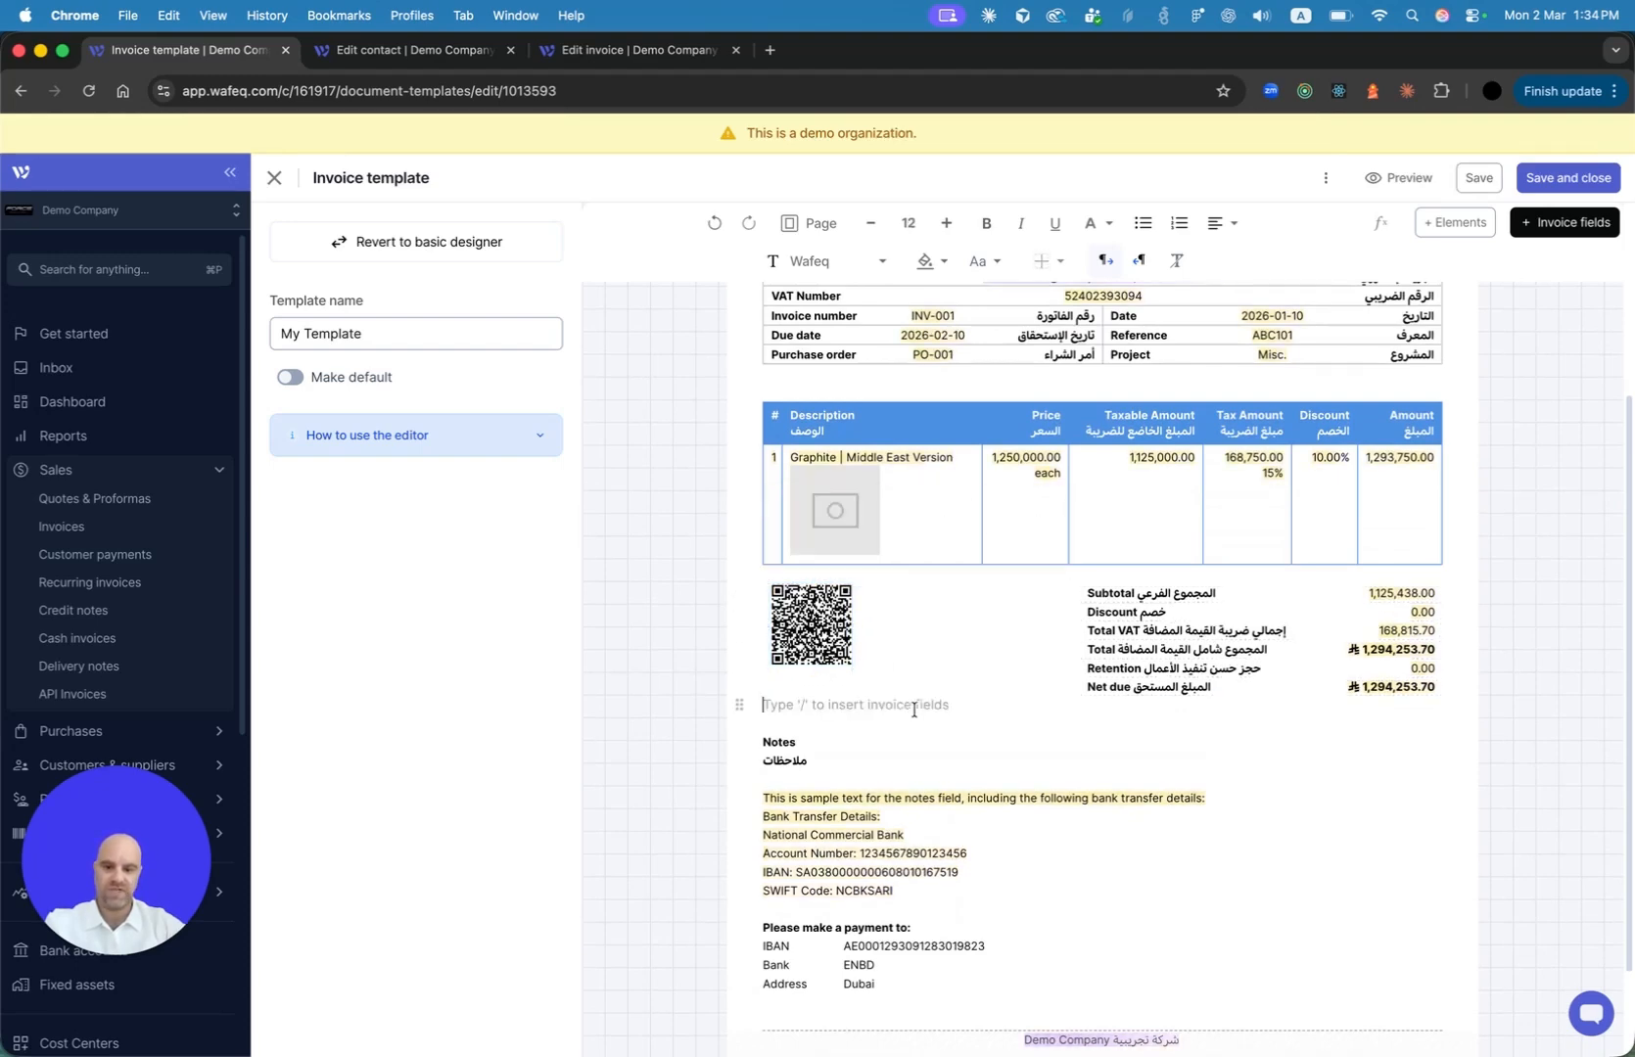
scroll(930, 711, "down", 1)
scroll(1151, 637, "up", 5)
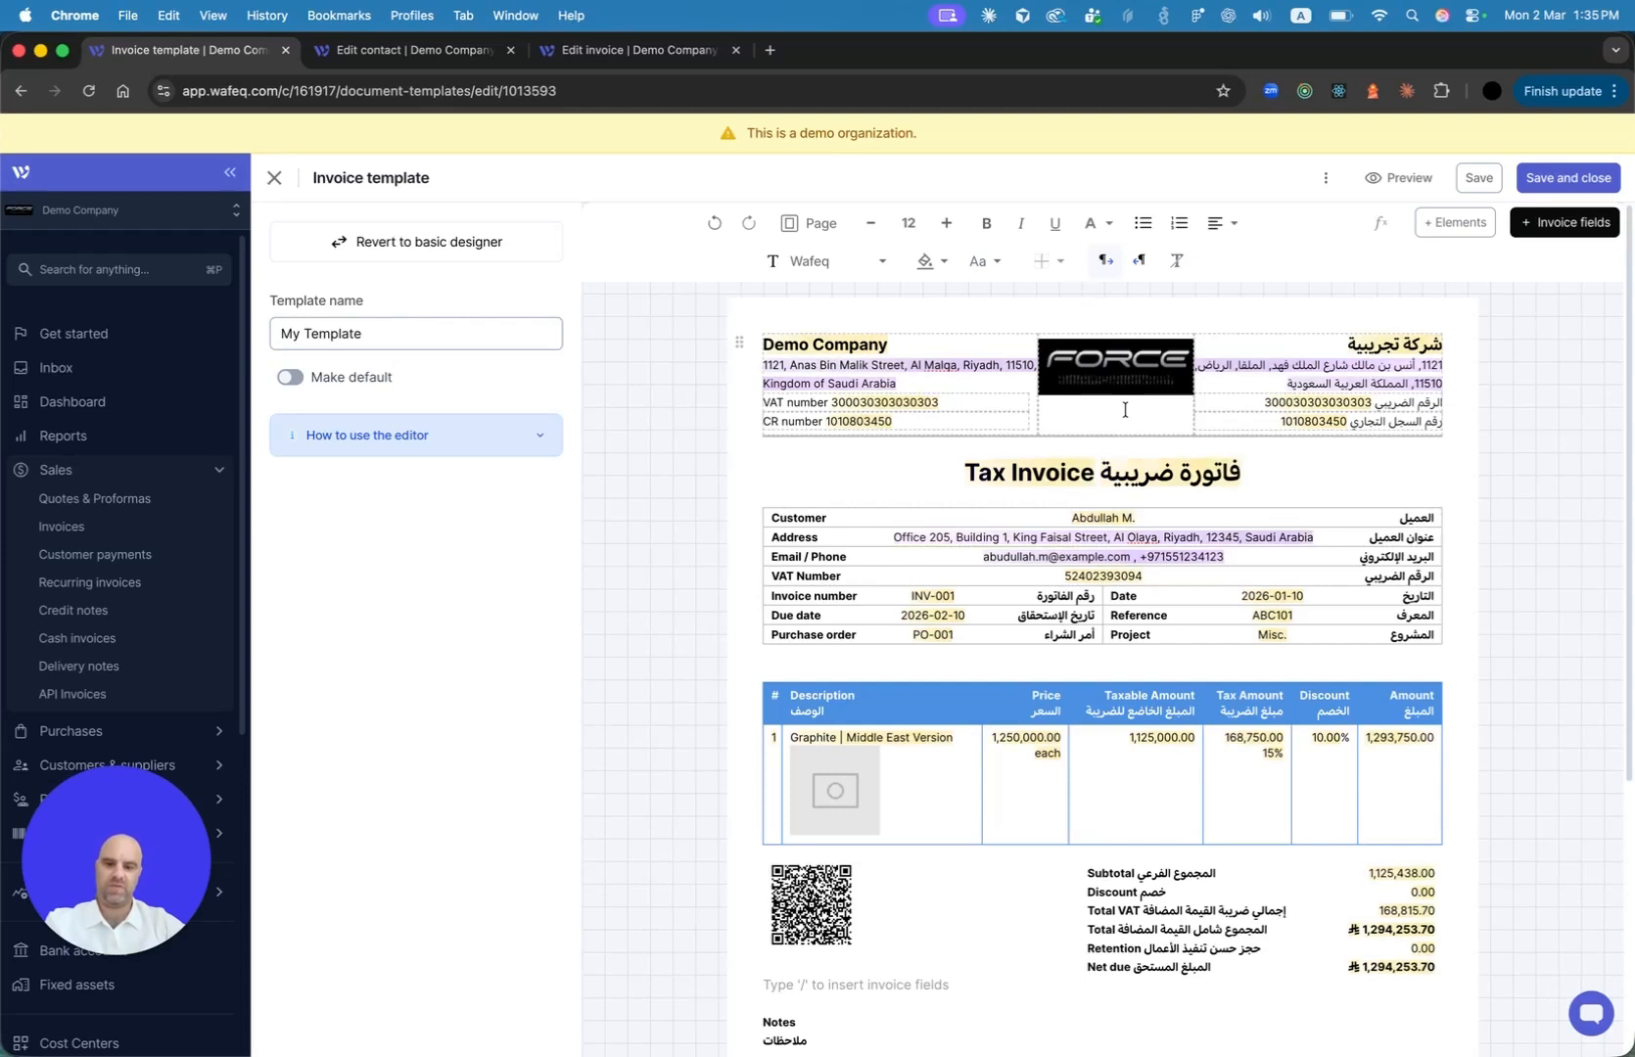
scroll(1057, 452, "down", 1)
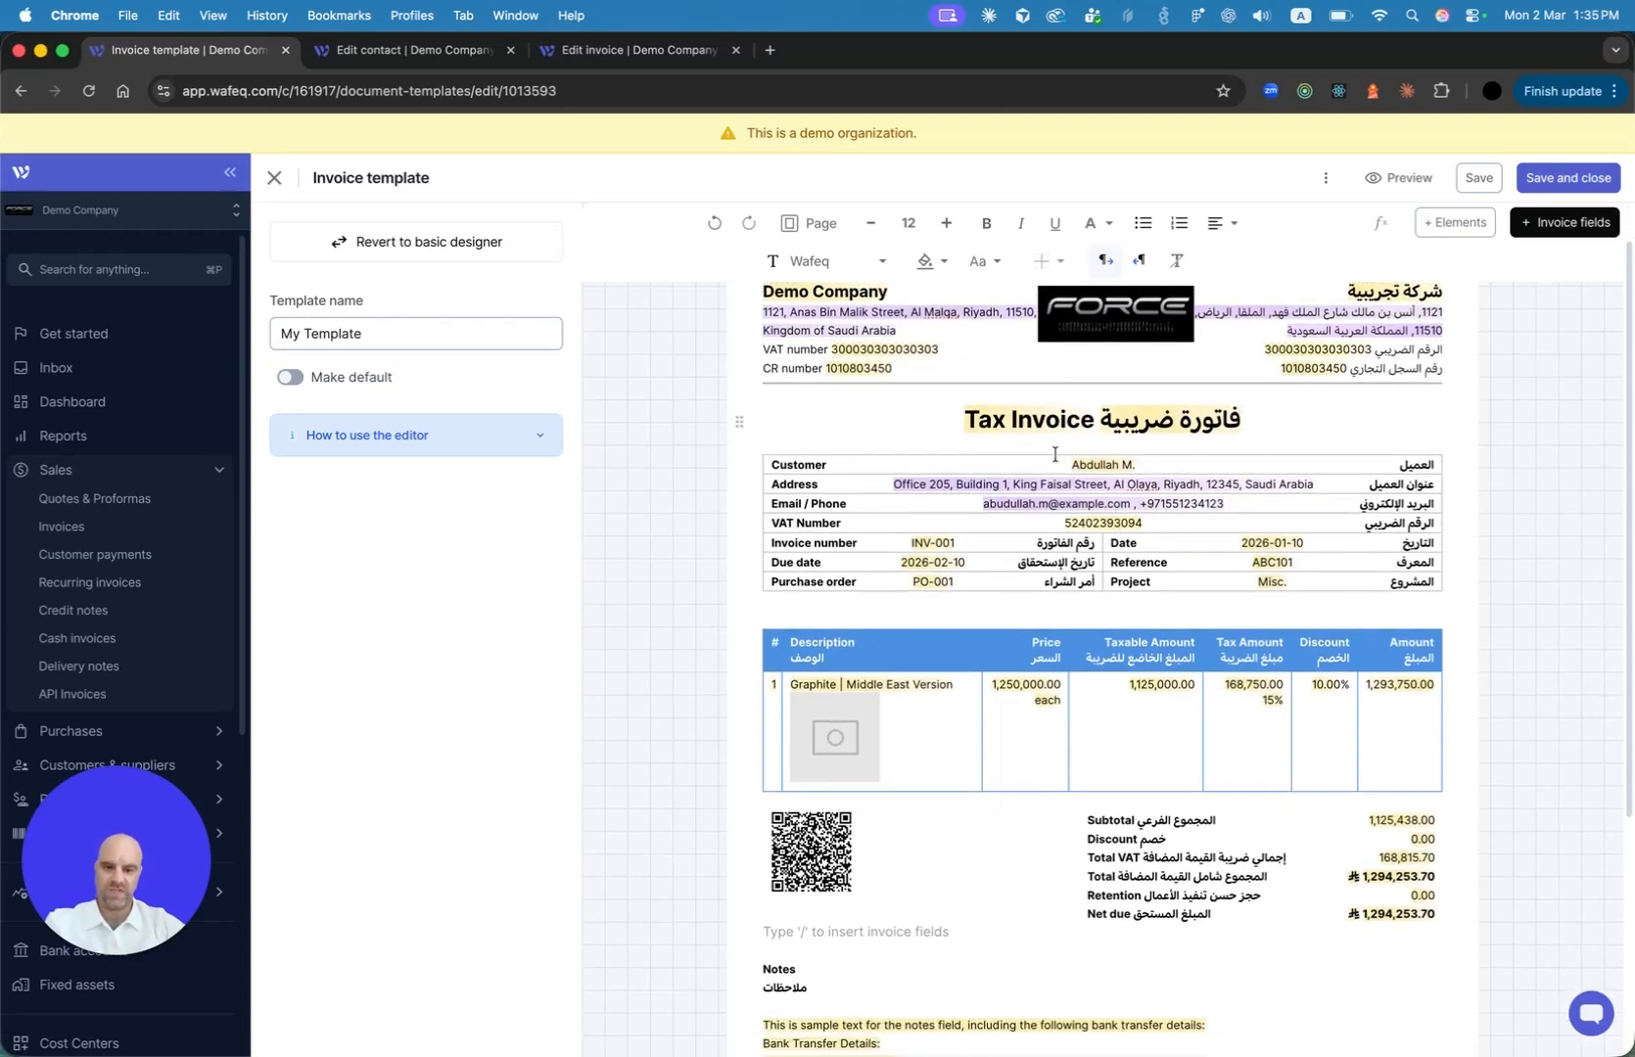
scroll(976, 465, "down", 1)
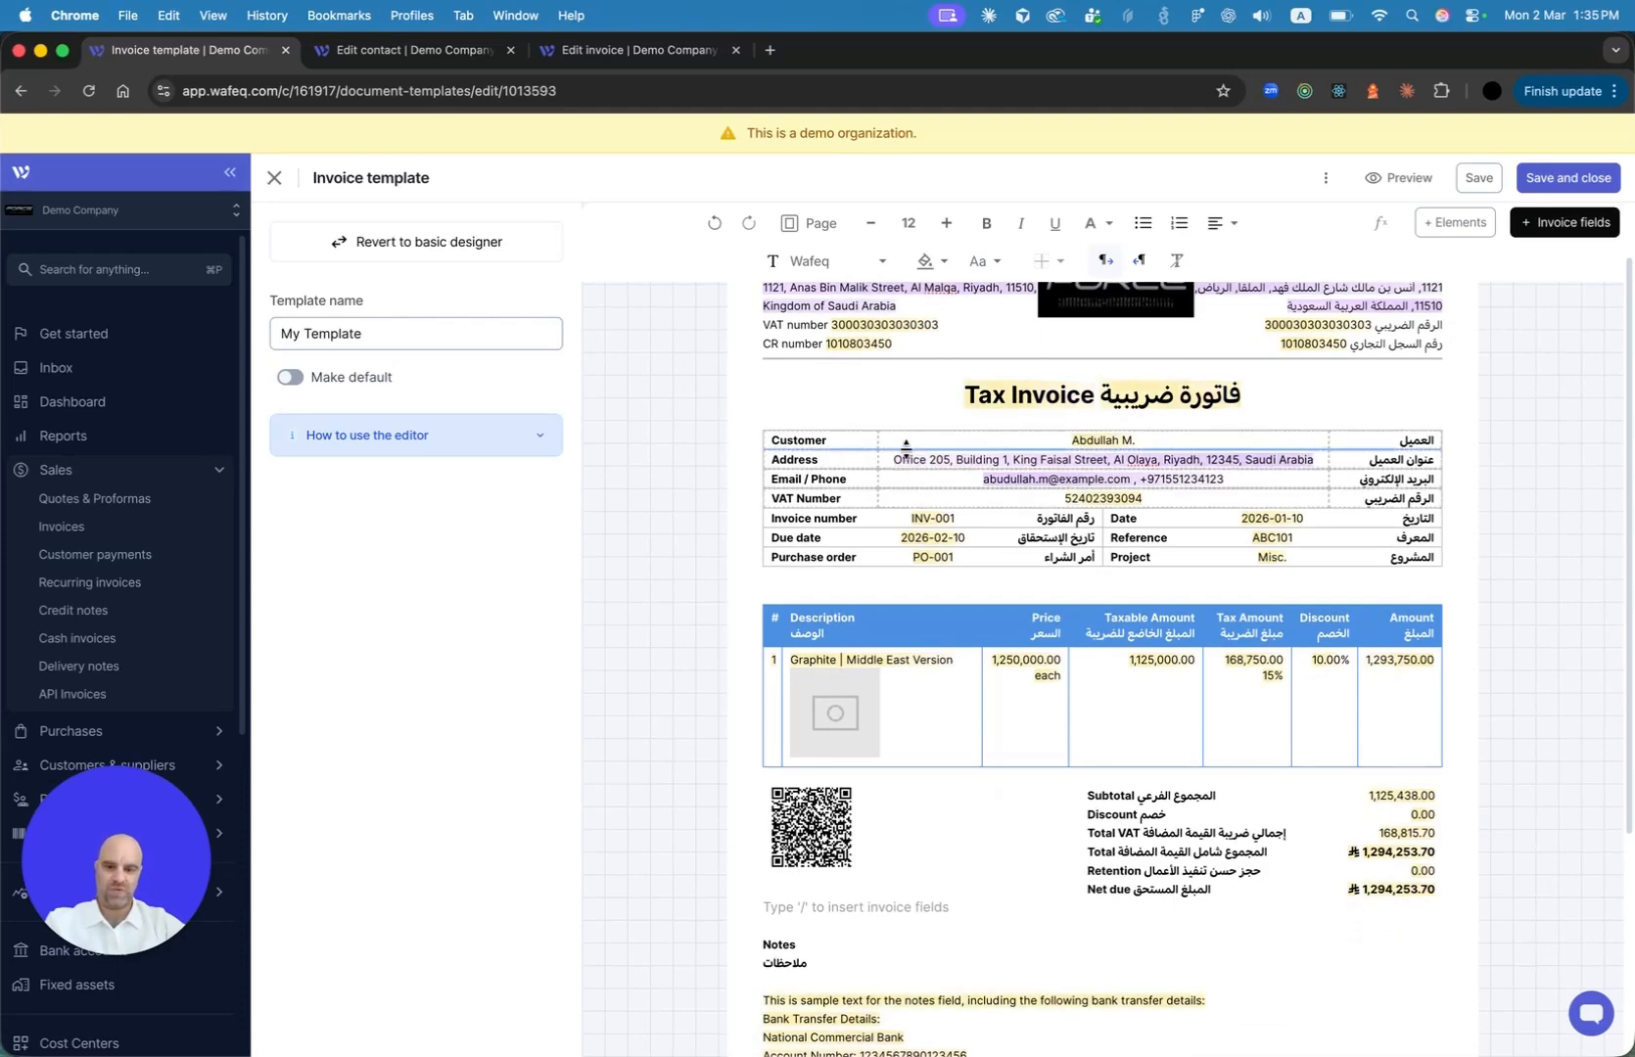
scroll(1362, 443, "down", 2)
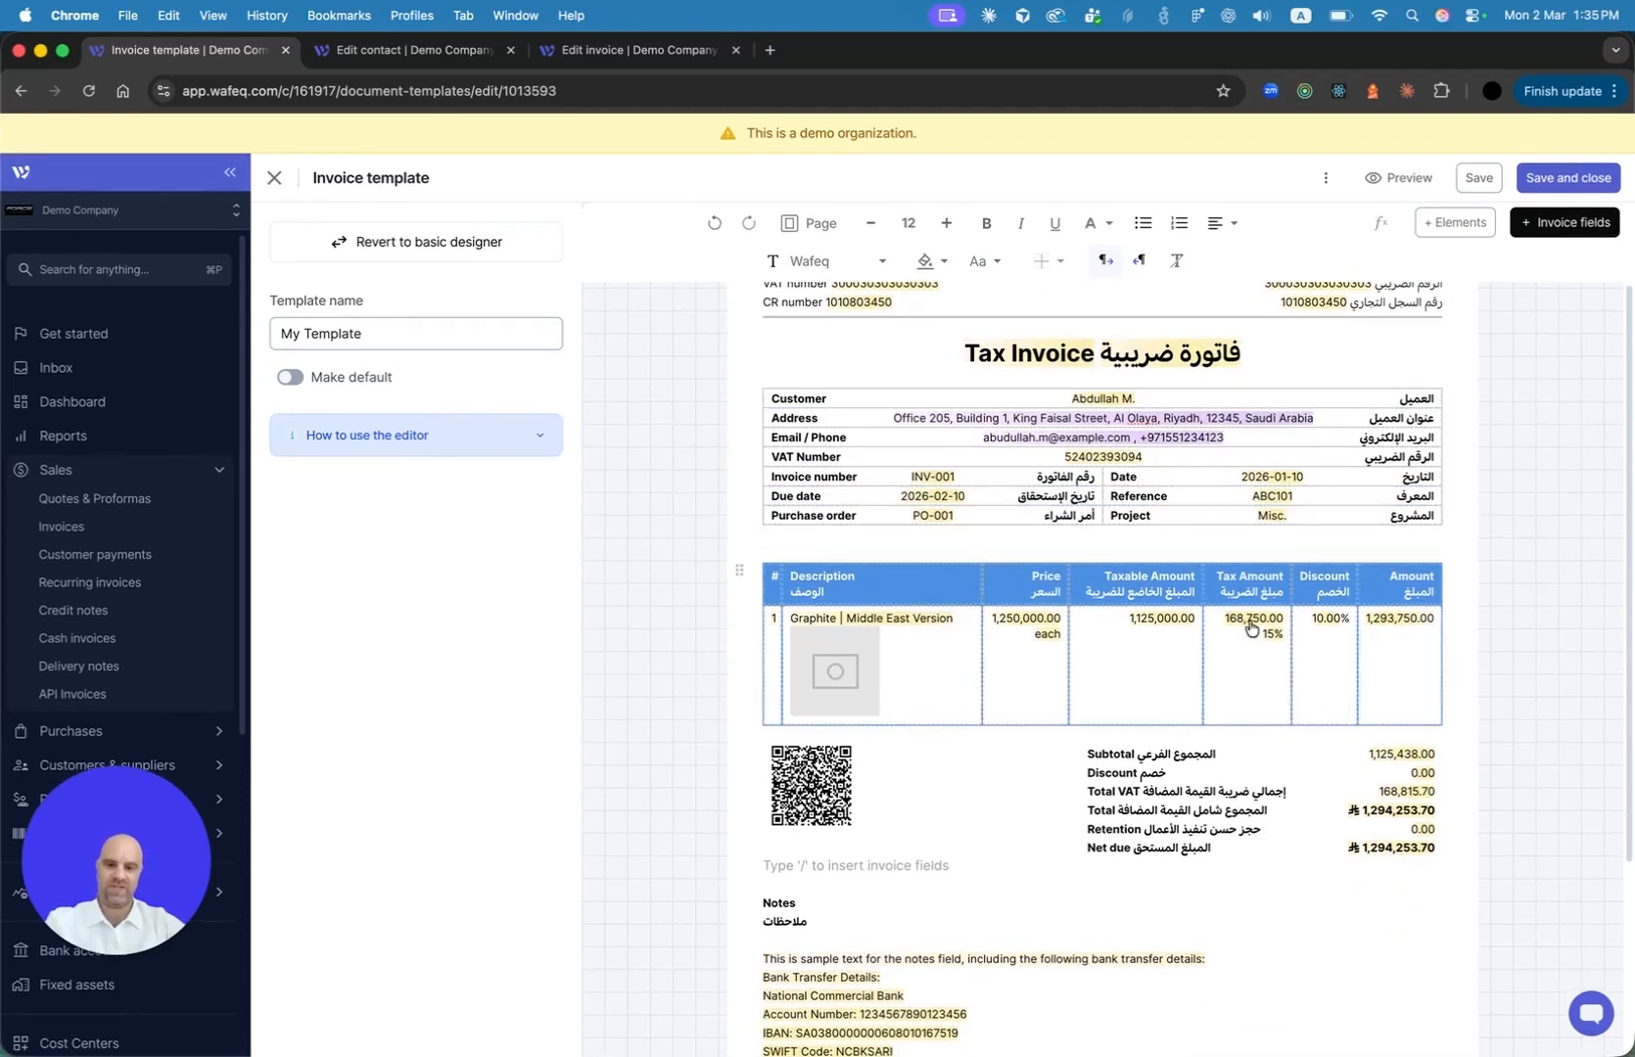
scroll(1074, 786, "up", 1)
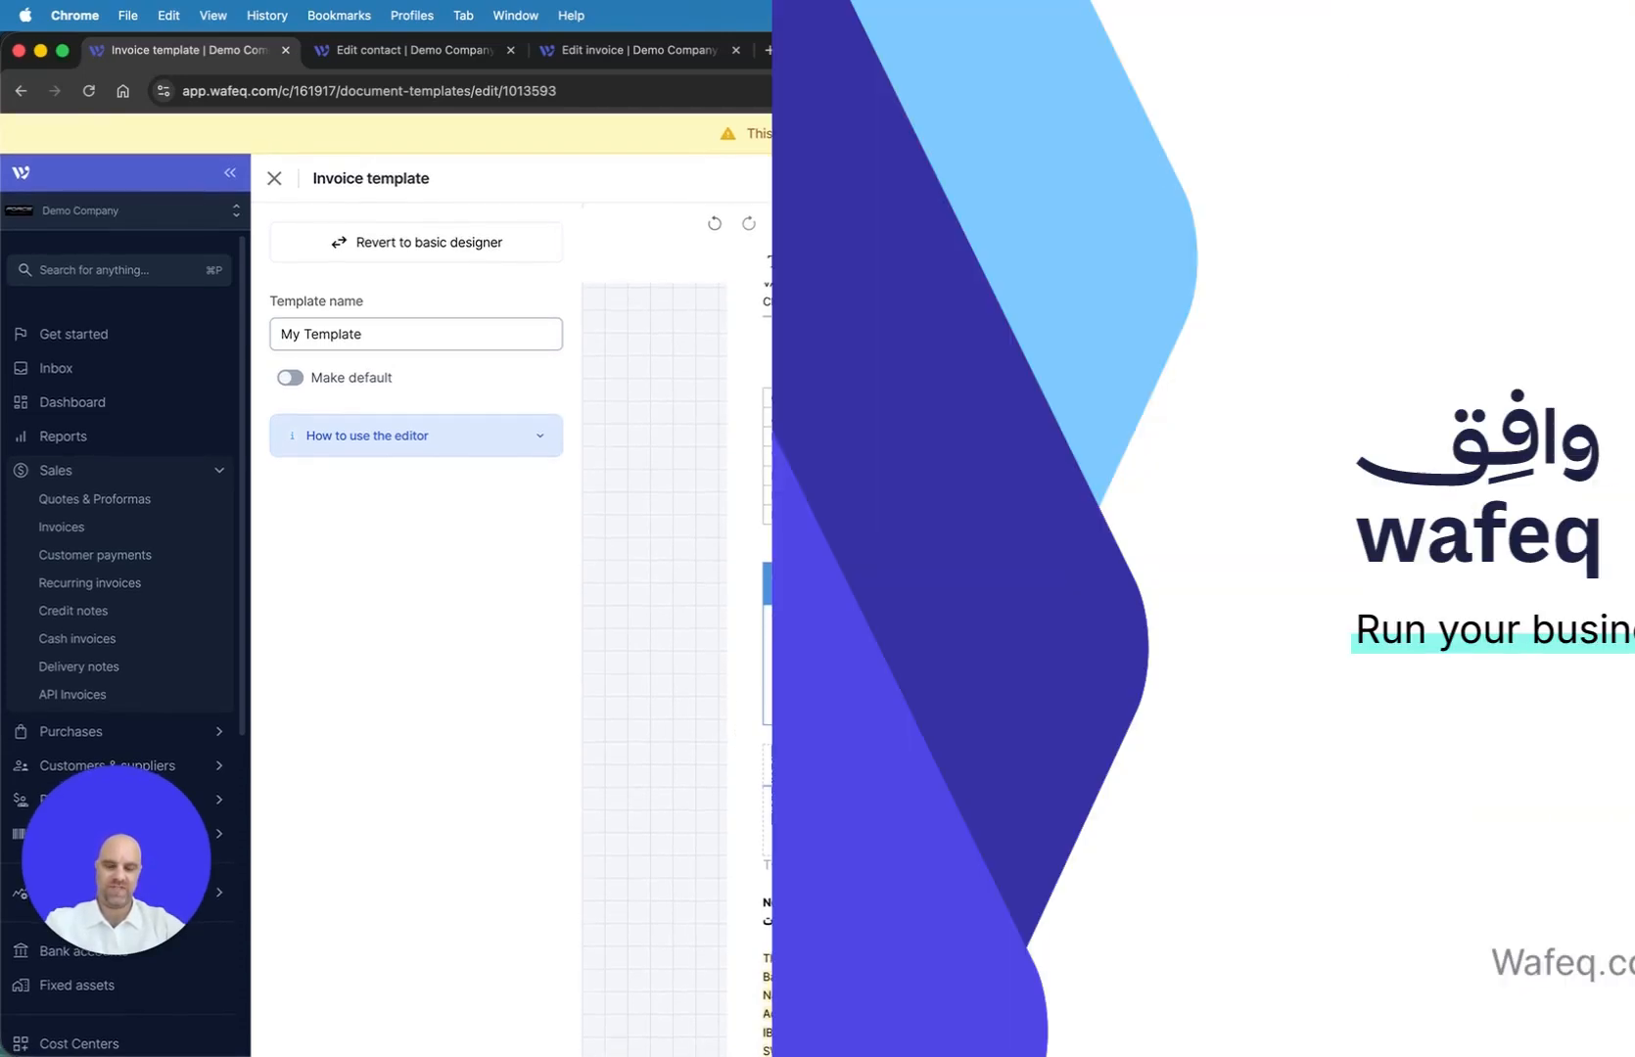